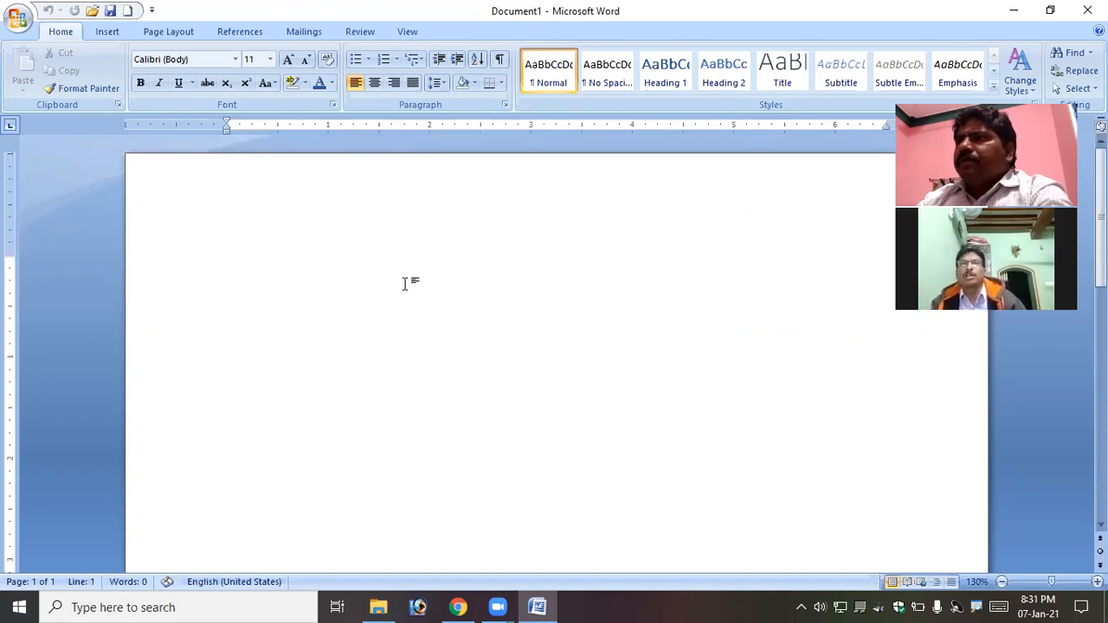
Step: Generate six paragraphs of sample text in the blank document with =rand(6)
{"action": "type", "text": "=rand"}
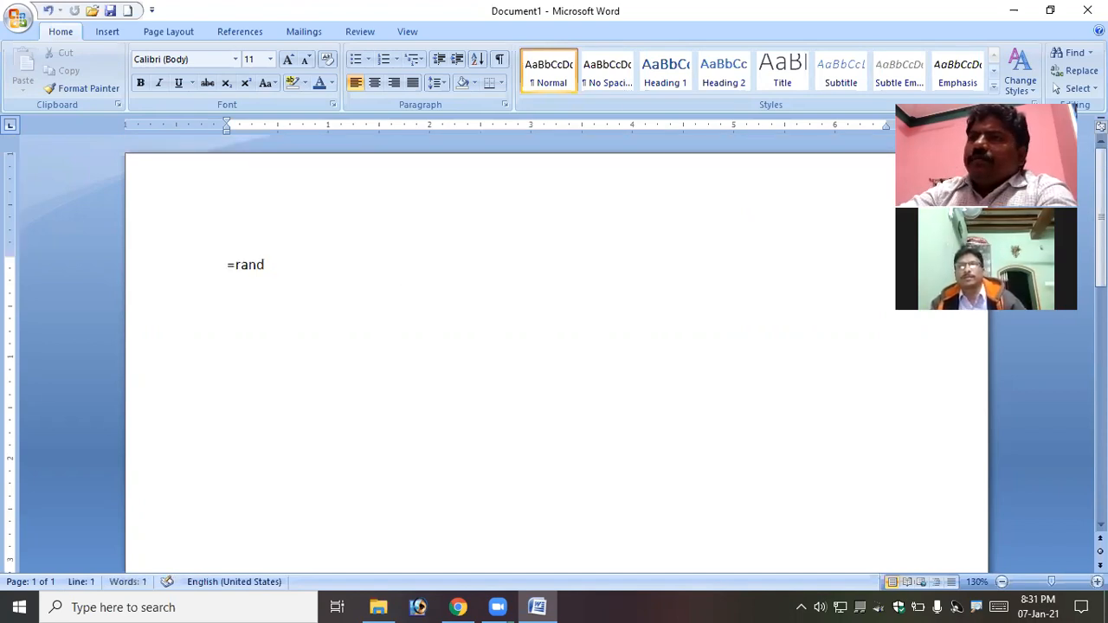
{"action": "type", "text": "(6)"}
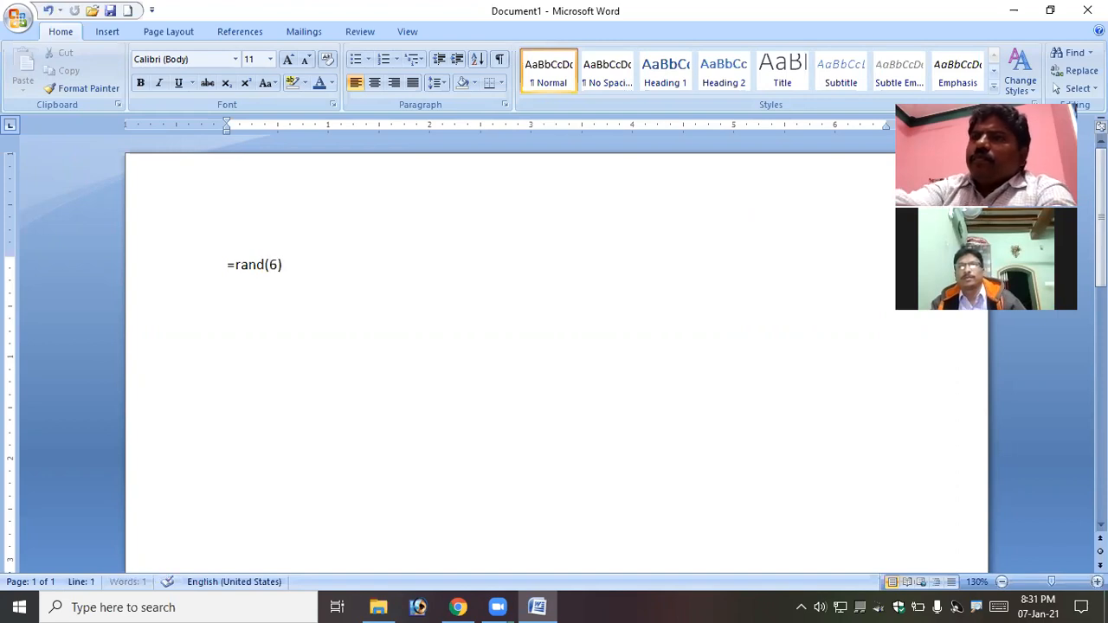
{"action": "key", "text": "Return"}
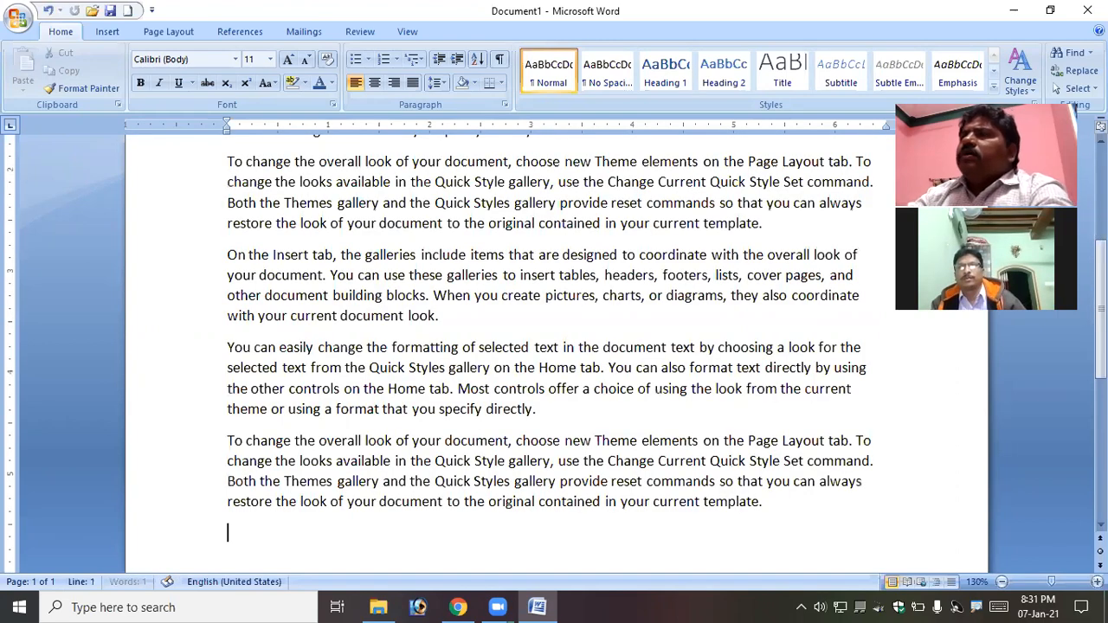
{"action": "scroll", "coordinate": [268, 257], "scroll_direction": "up", "scroll_amount": 5}
Step: Open the font settings for the first paragraph and examine the complex-script font, style and size choices and the font colors
{"action": "left_click_drag", "start_coordinate": [227, 249], "coordinate": [461, 327]}
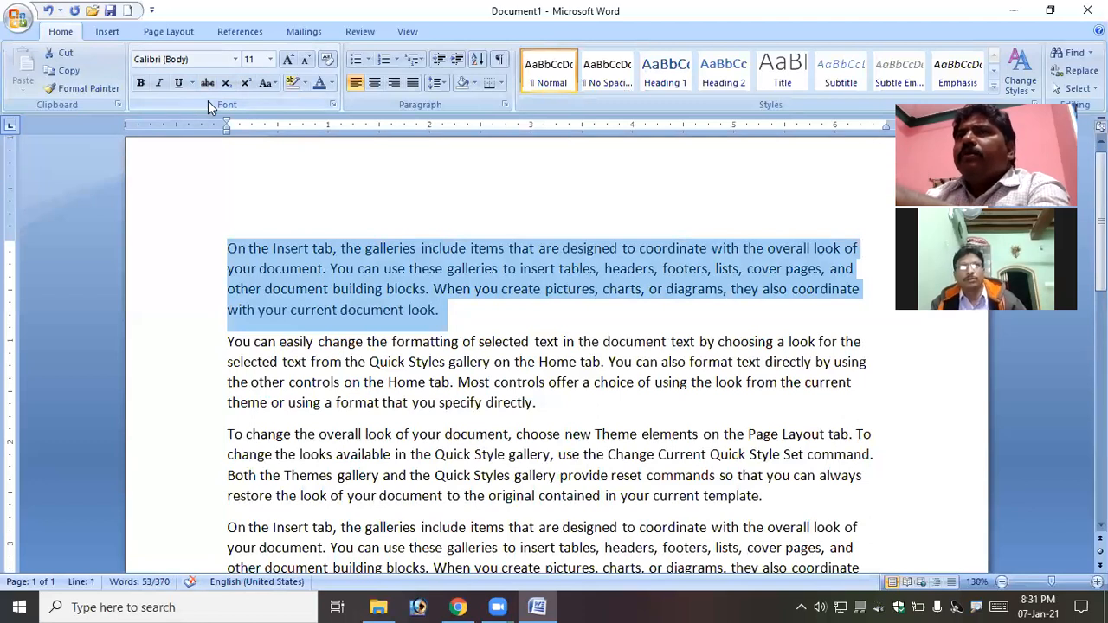
{"action": "left_click", "coordinate": [334, 102]}
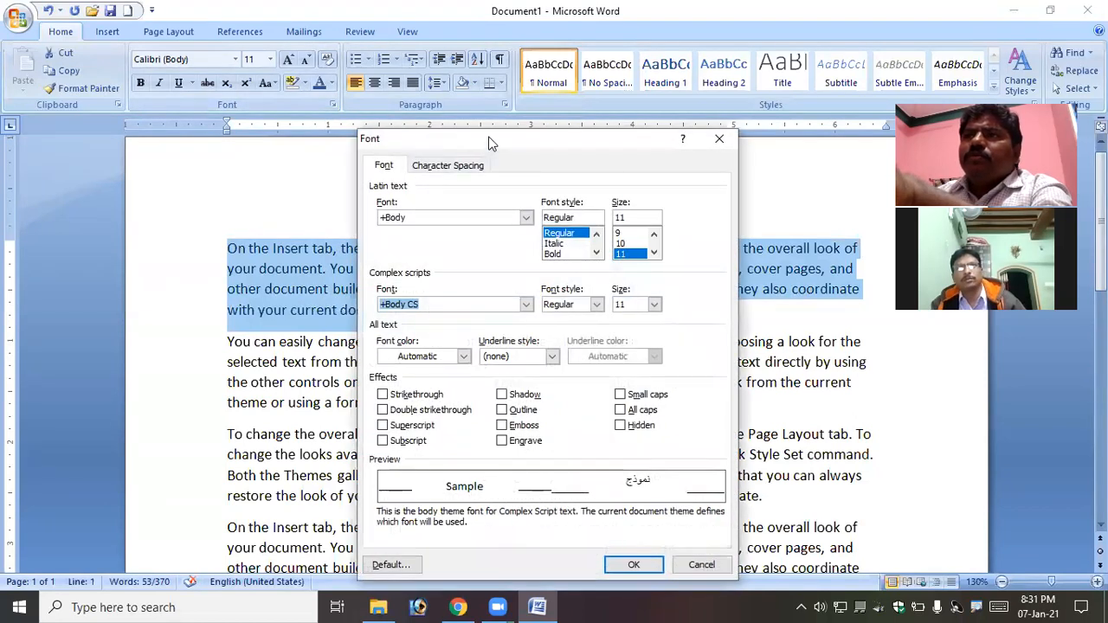
{"action": "left_click_drag", "start_coordinate": [490, 143], "coordinate": [488, 73]}
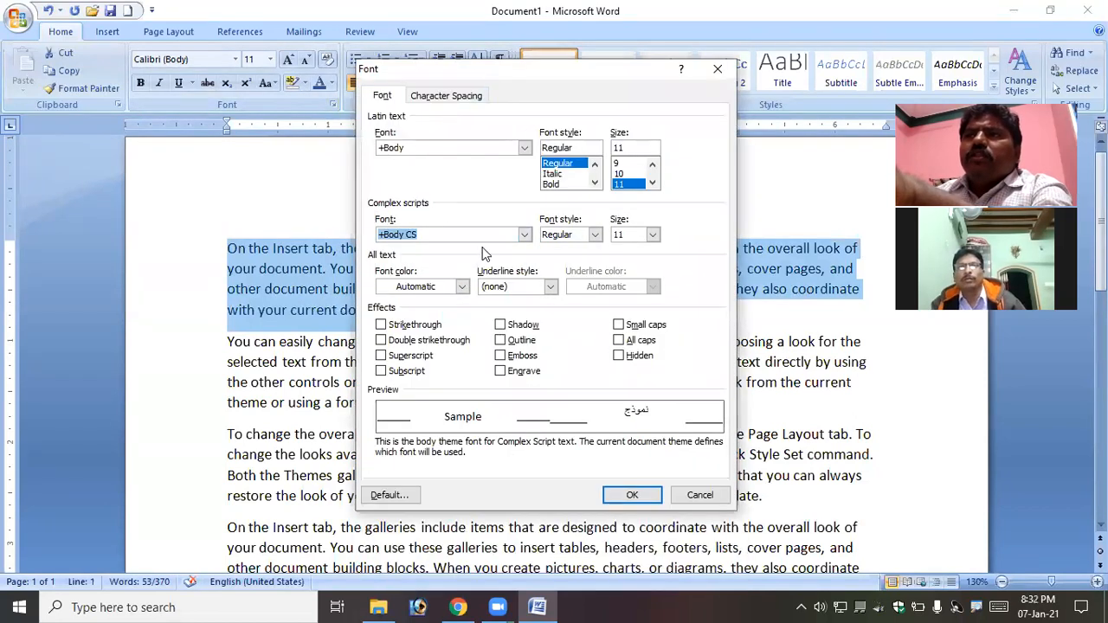
{"action": "left_click", "coordinate": [523, 236]}
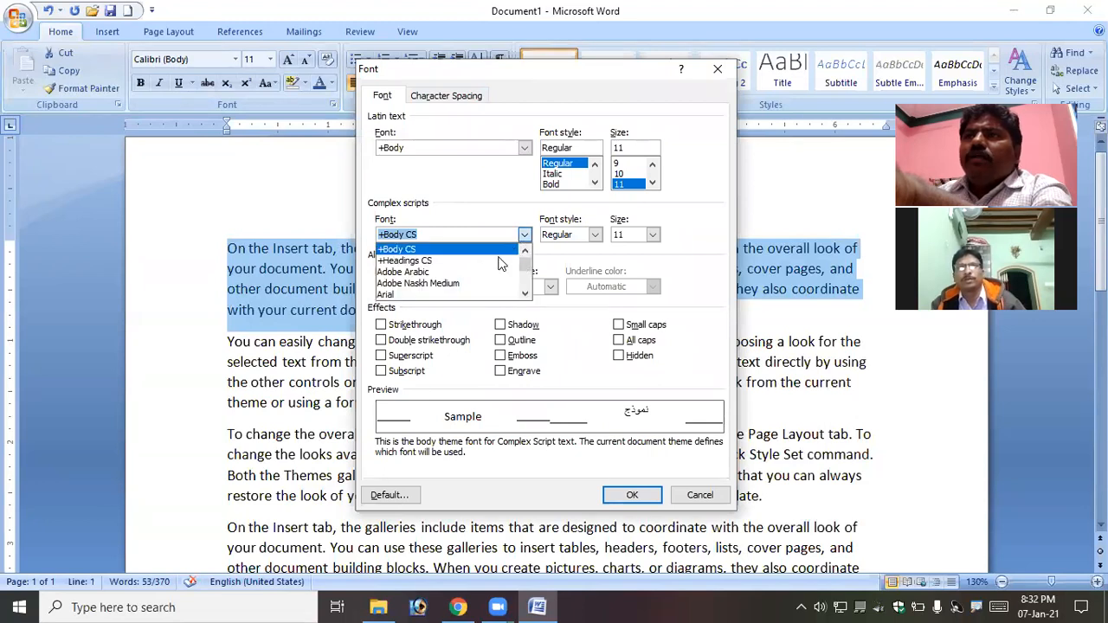
{"action": "left_click", "coordinate": [524, 236]}
{"action": "left_click", "coordinate": [595, 236]}
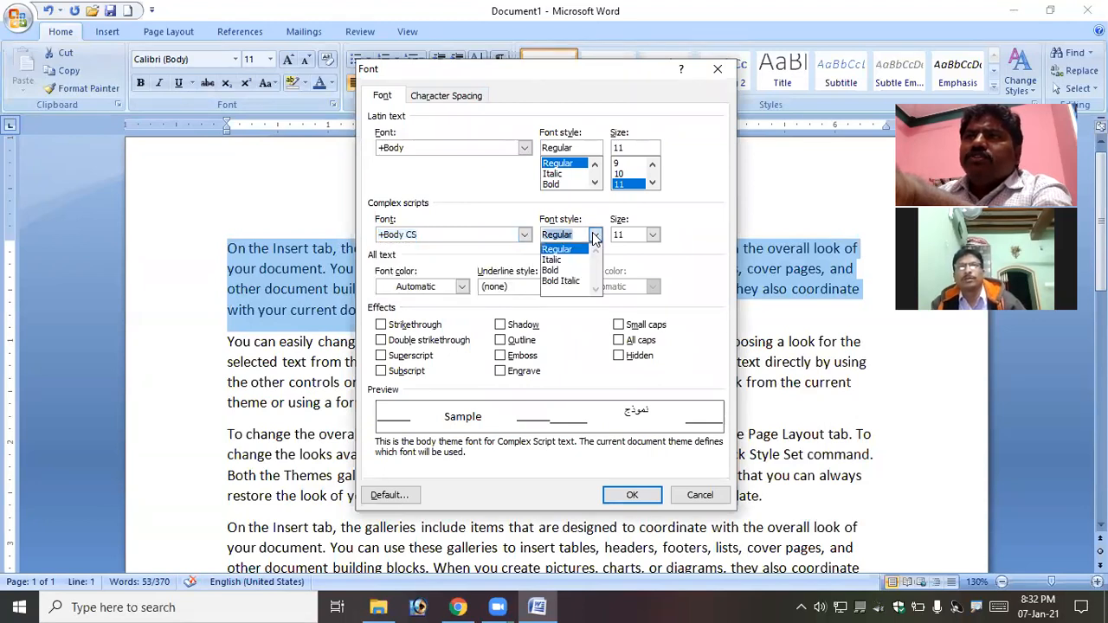
{"action": "left_click", "coordinate": [595, 236]}
{"action": "left_click", "coordinate": [653, 236]}
{"action": "left_click", "coordinate": [655, 236]}
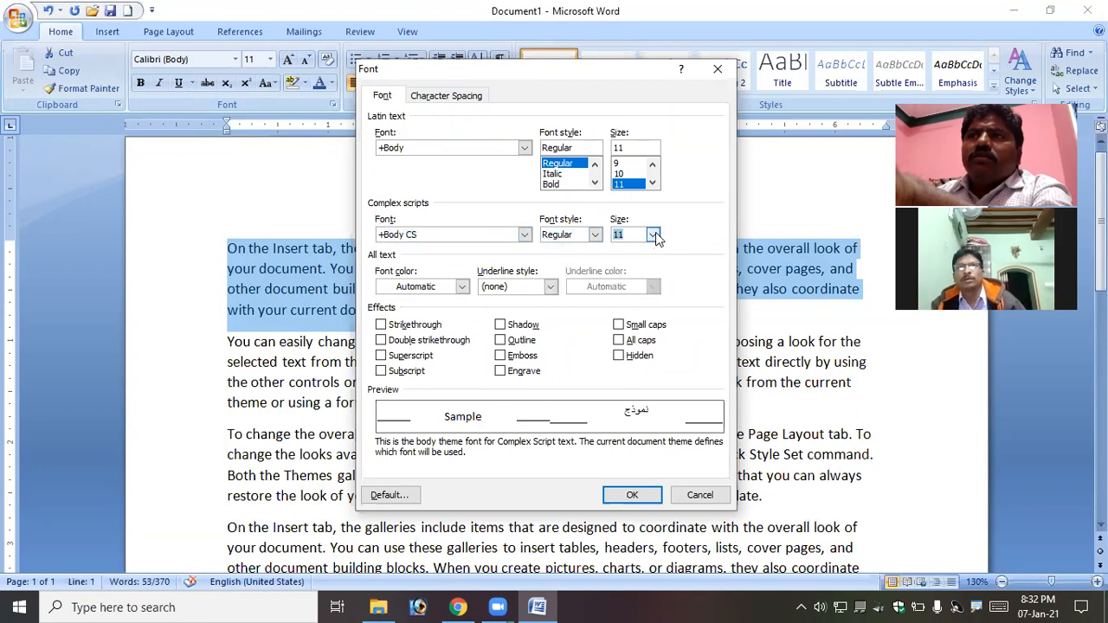
{"action": "left_click", "coordinate": [465, 289]}
{"action": "left_click", "coordinate": [464, 290]}
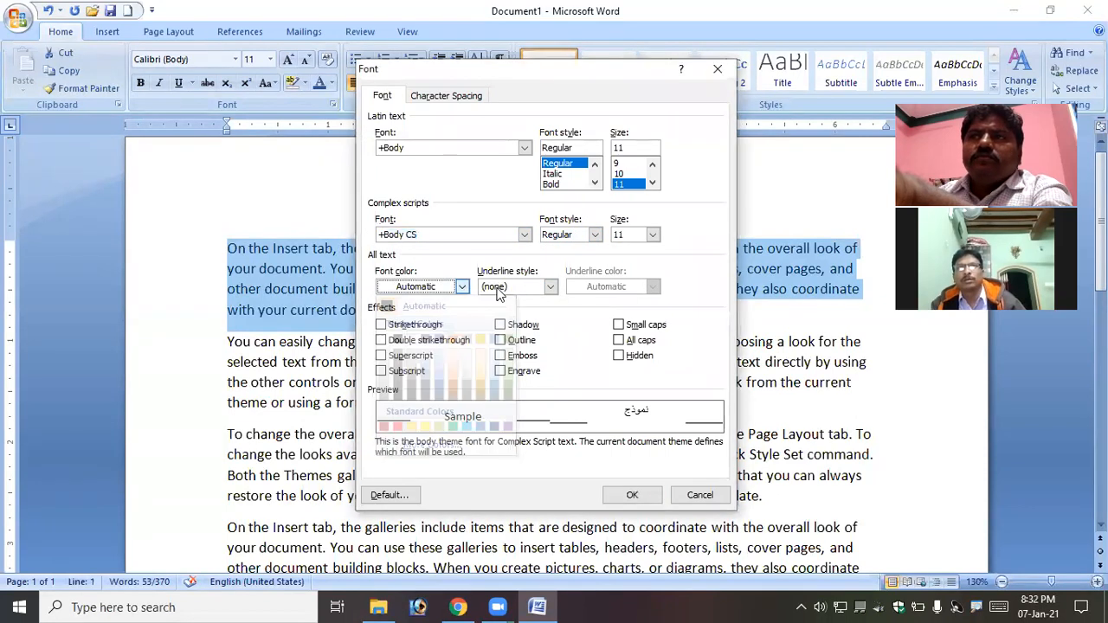
Step: Apply a heavy dashed underline in standard purple to the first paragraph
{"action": "left_click", "coordinate": [550, 286]}
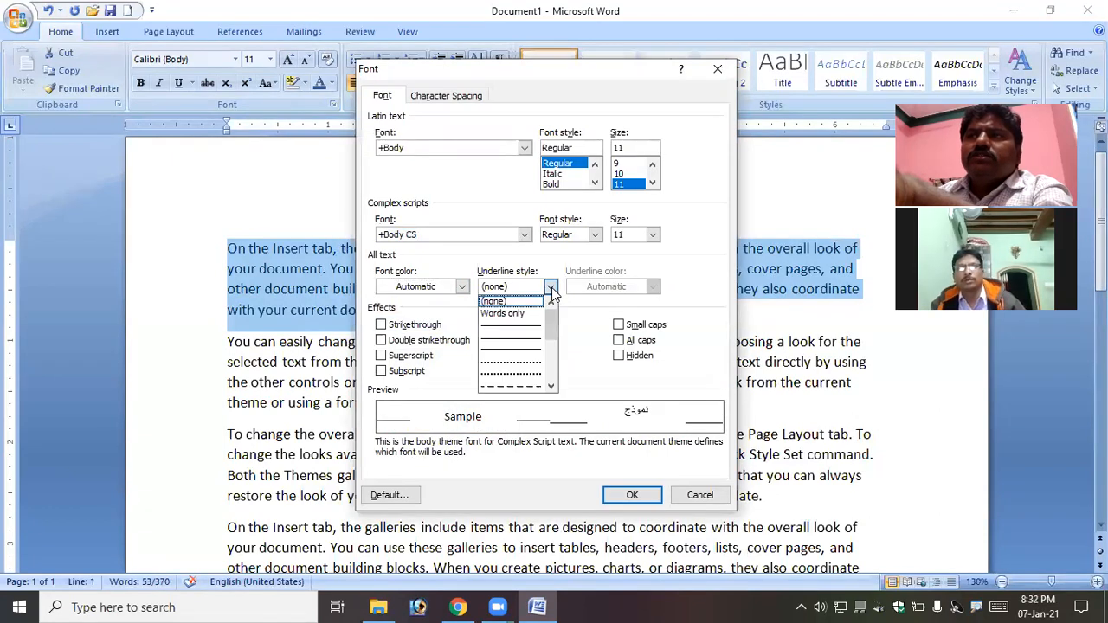
{"action": "scroll", "coordinate": [529, 372], "scroll_direction": "down", "scroll_amount": 3}
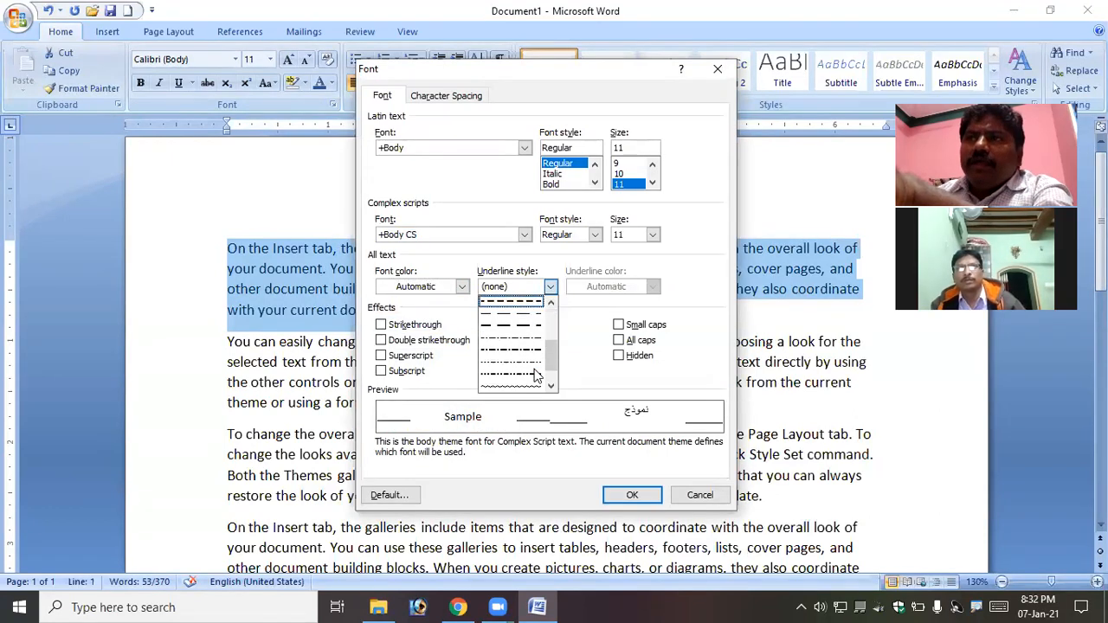
{"action": "scroll", "coordinate": [537, 372], "scroll_direction": "up", "scroll_amount": 3}
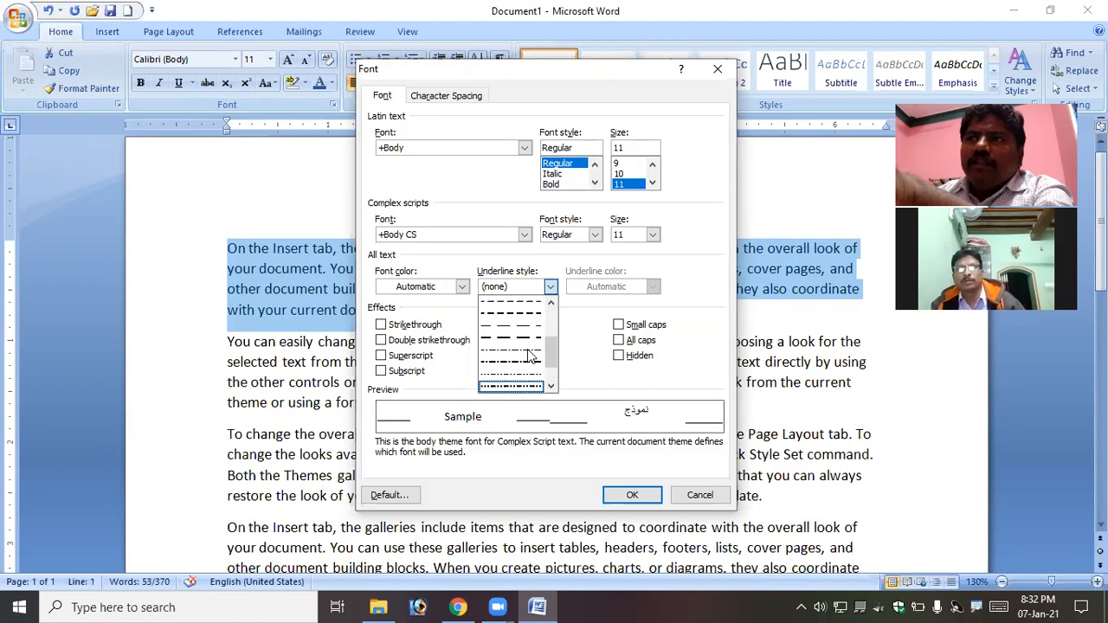
{"action": "left_click", "coordinate": [524, 319]}
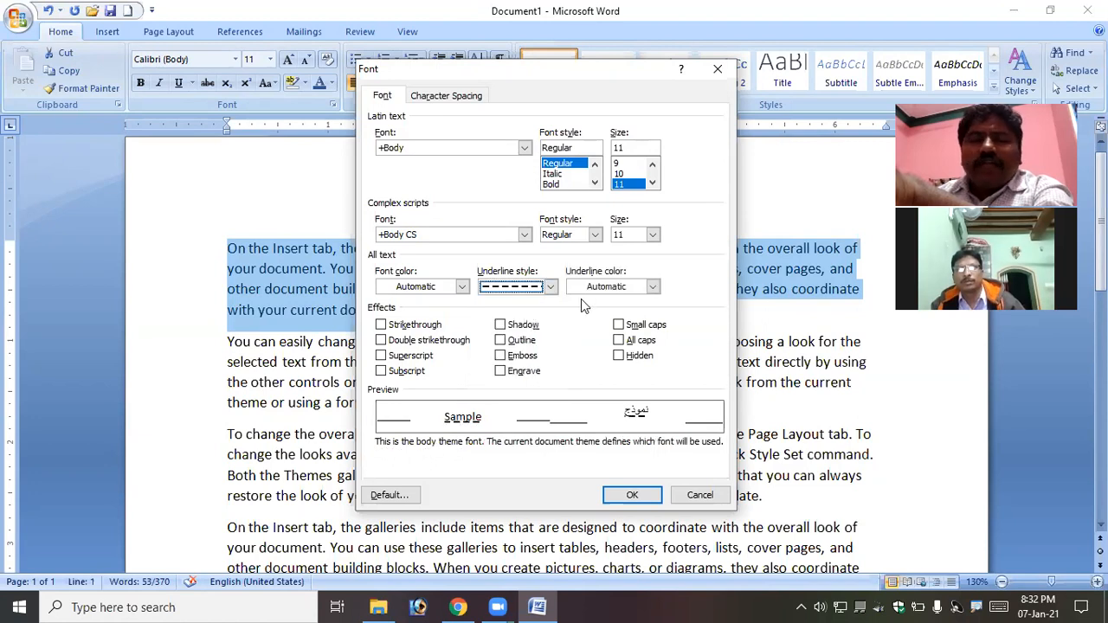
{"action": "left_click", "coordinate": [653, 288]}
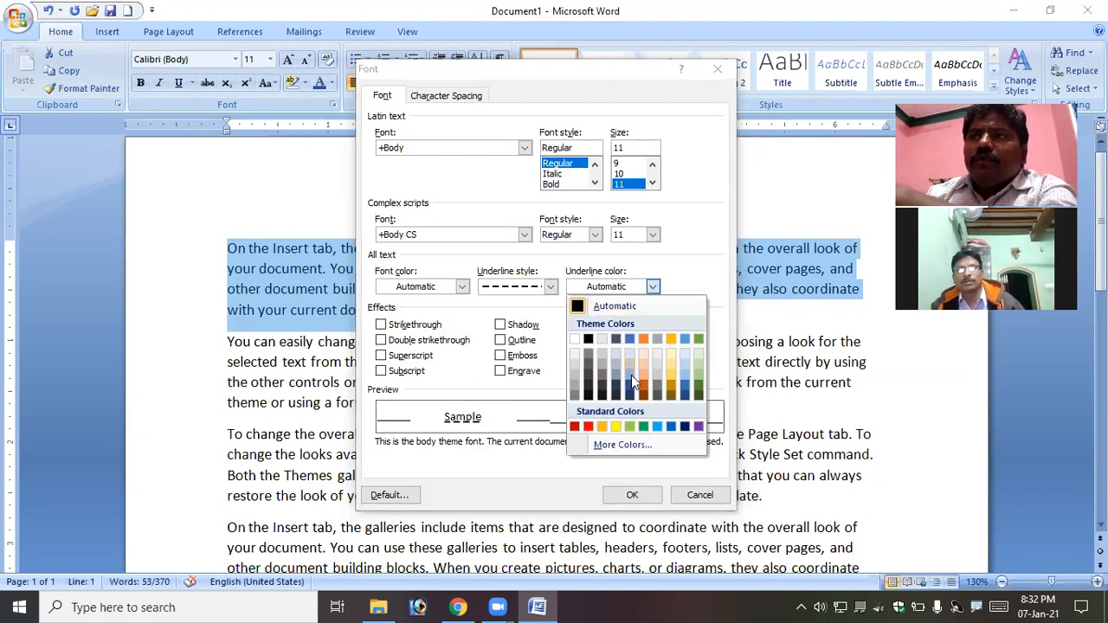
{"action": "left_click", "coordinate": [696, 428]}
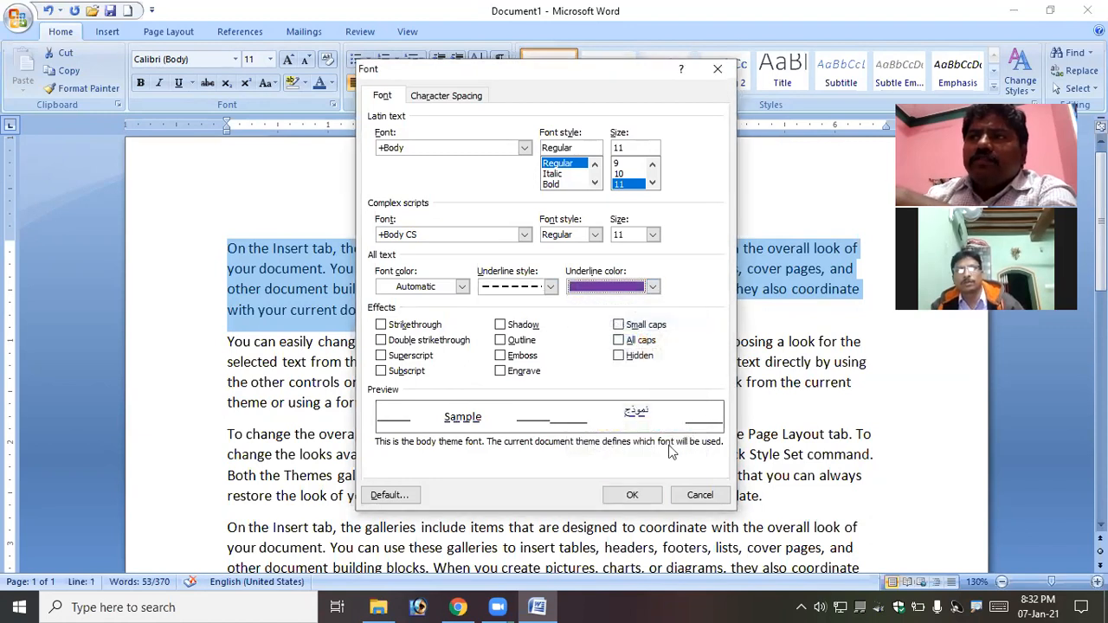
{"action": "left_click", "coordinate": [633, 496]}
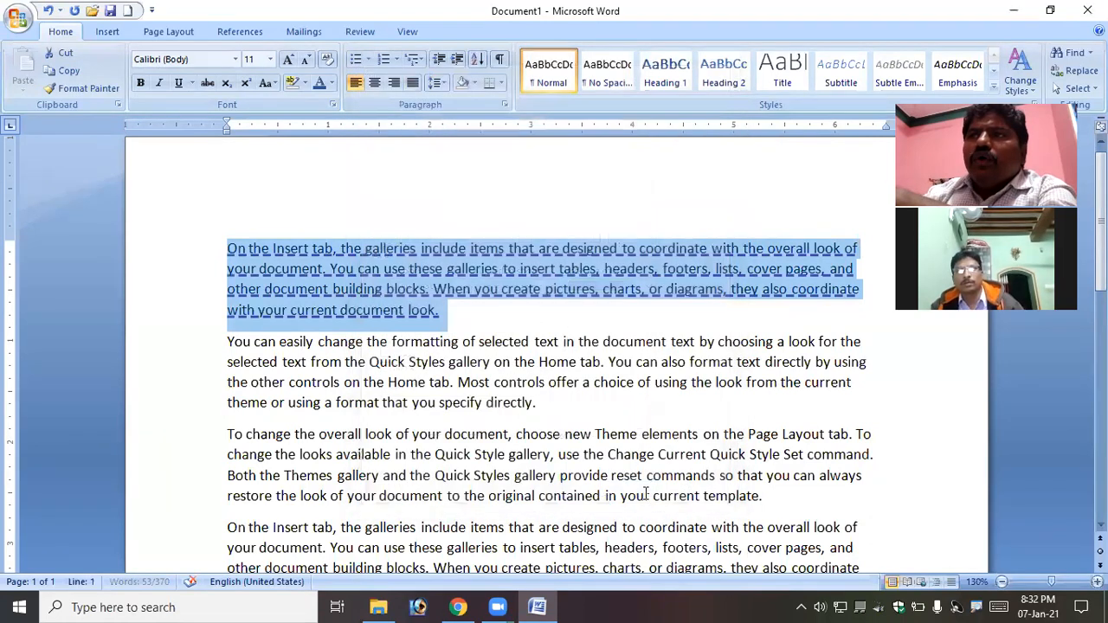
{"action": "left_click", "coordinate": [509, 290]}
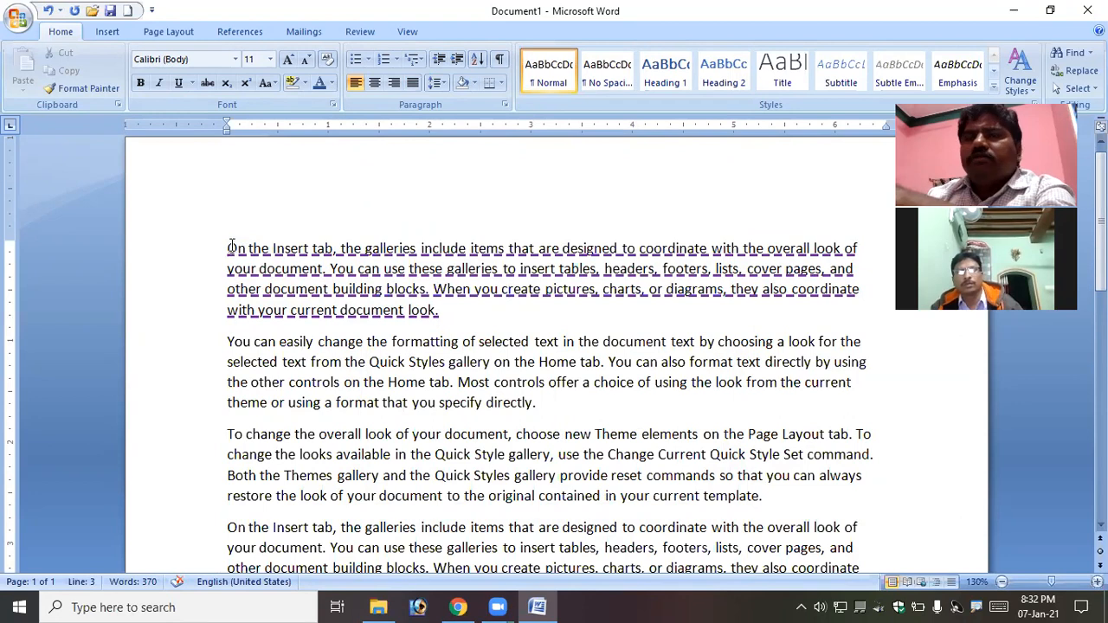
Step: Reset the first paragraph's underline color to Automatic and its underline style to (none)
{"action": "left_click_drag", "start_coordinate": [229, 248], "coordinate": [470, 315]}
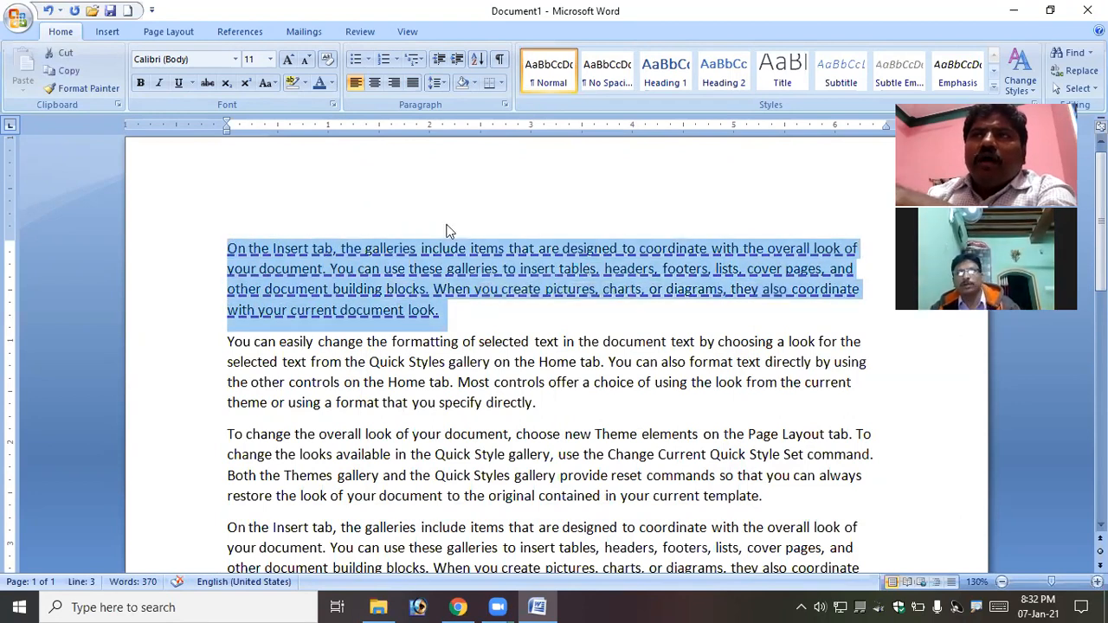
{"action": "left_click", "coordinate": [332, 107]}
{"action": "left_click", "coordinate": [618, 288]}
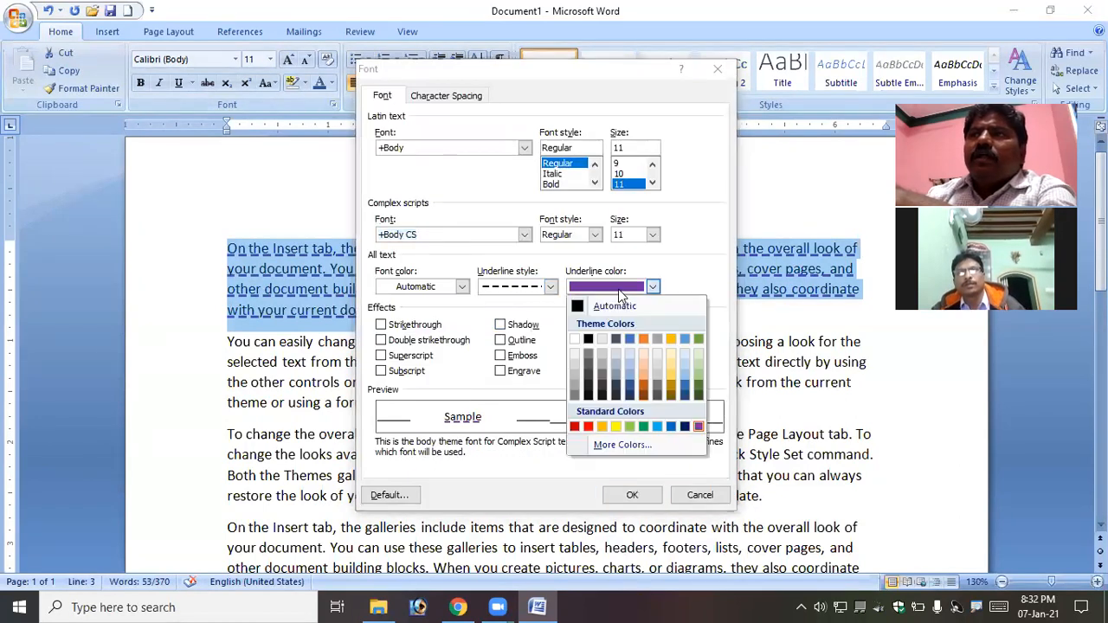
{"action": "left_click", "coordinate": [615, 307]}
{"action": "left_click", "coordinate": [550, 287]}
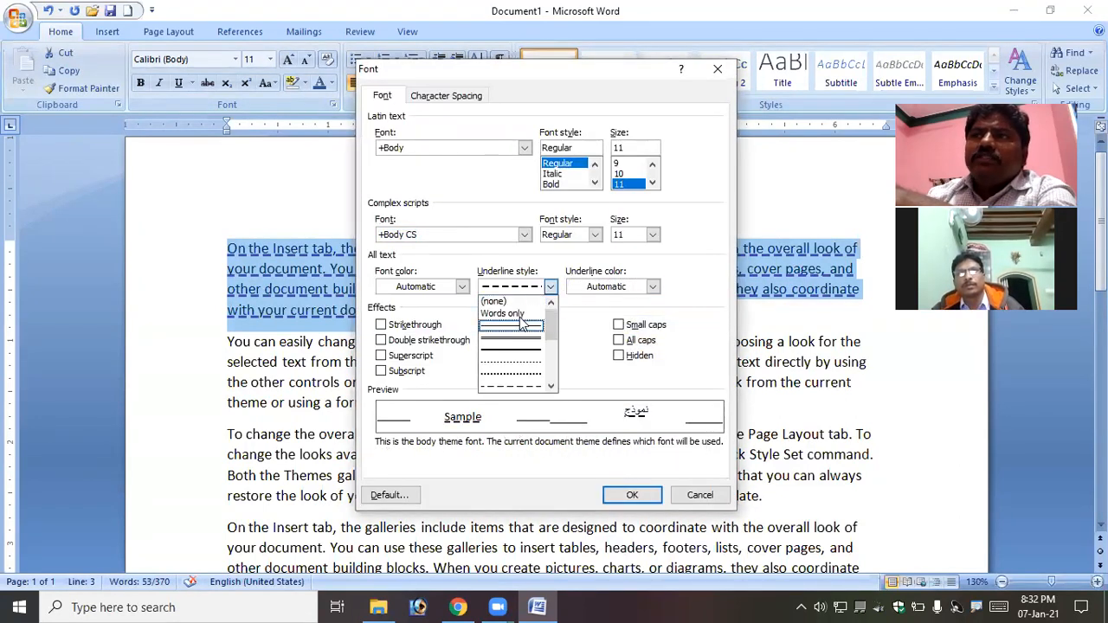
{"action": "left_click", "coordinate": [507, 302]}
{"action": "left_click", "coordinate": [633, 501]}
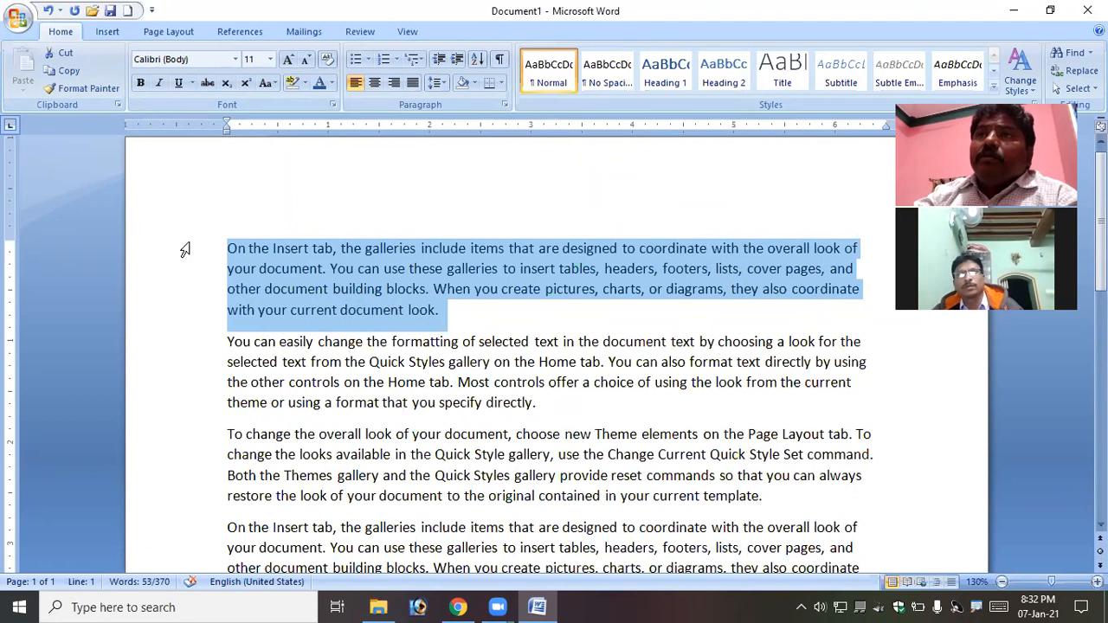
Step: Apply the Words only underline style to the first paragraph and deselect the text
{"action": "left_click", "coordinate": [332, 106]}
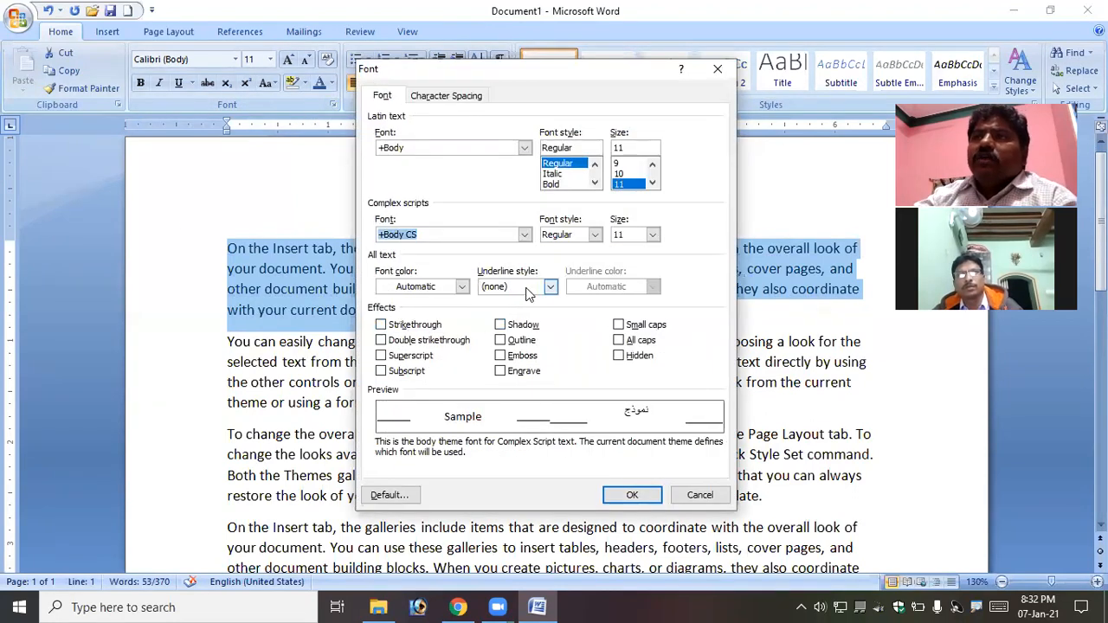
{"action": "left_click", "coordinate": [552, 287]}
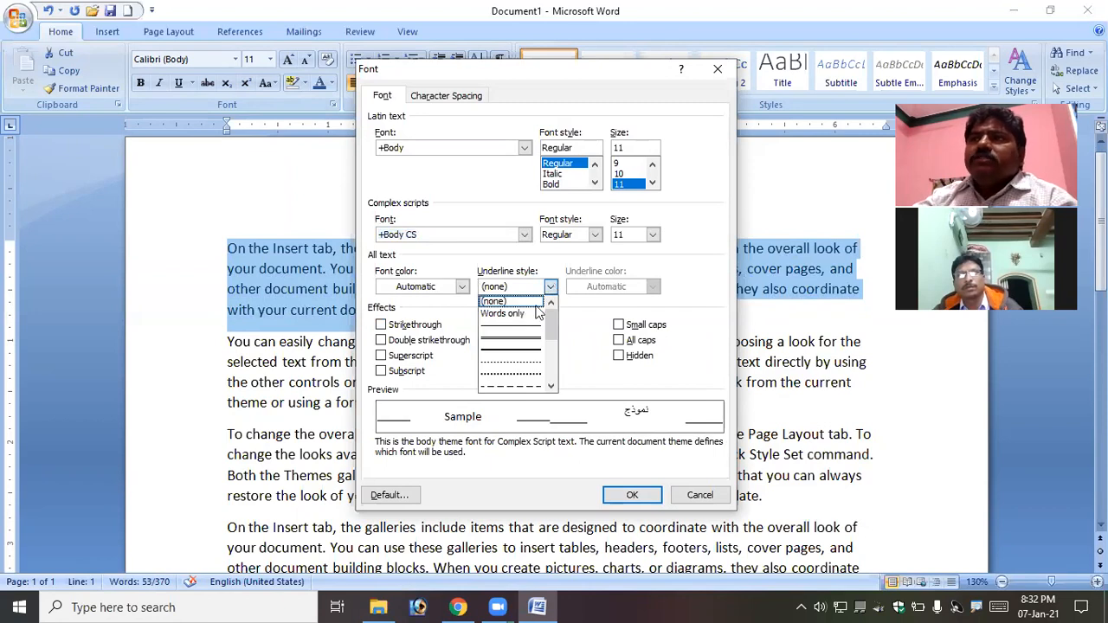
{"action": "left_click", "coordinate": [530, 315]}
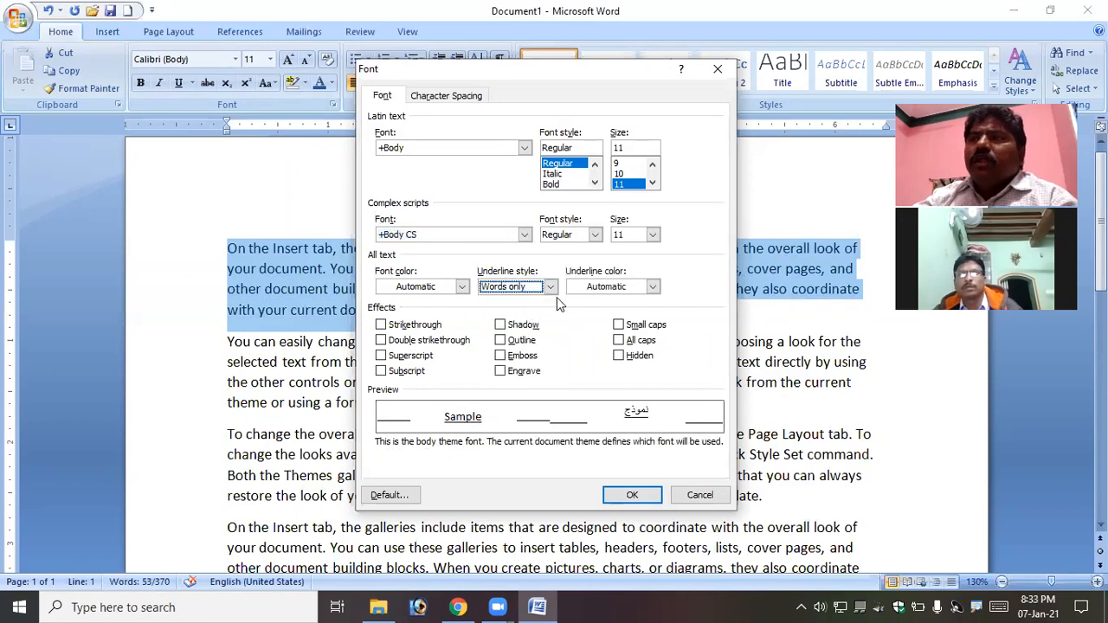
{"action": "left_click", "coordinate": [633, 496]}
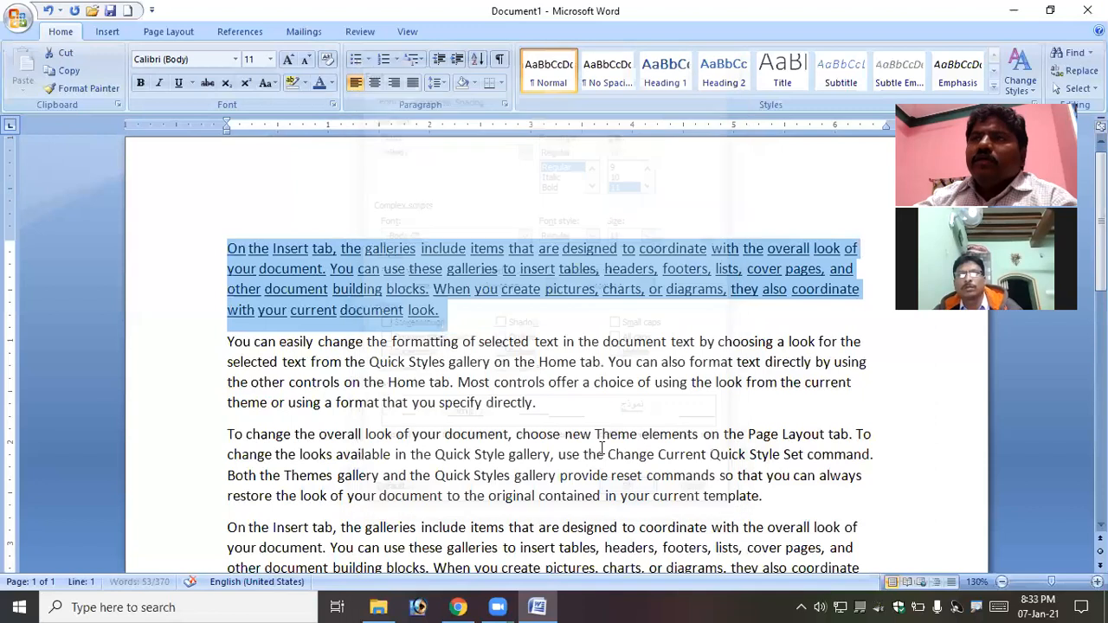
{"action": "left_click", "coordinate": [387, 289]}
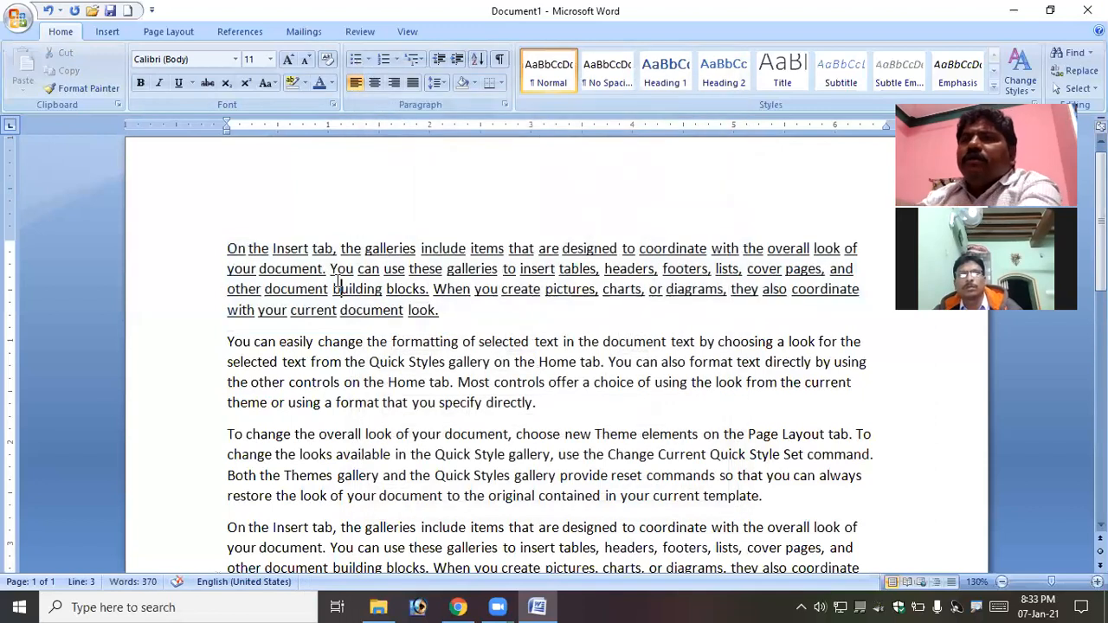
{"action": "left_click", "coordinate": [336, 288], "text": "ctrl"}
{"action": "left_click", "coordinate": [318, 268]}
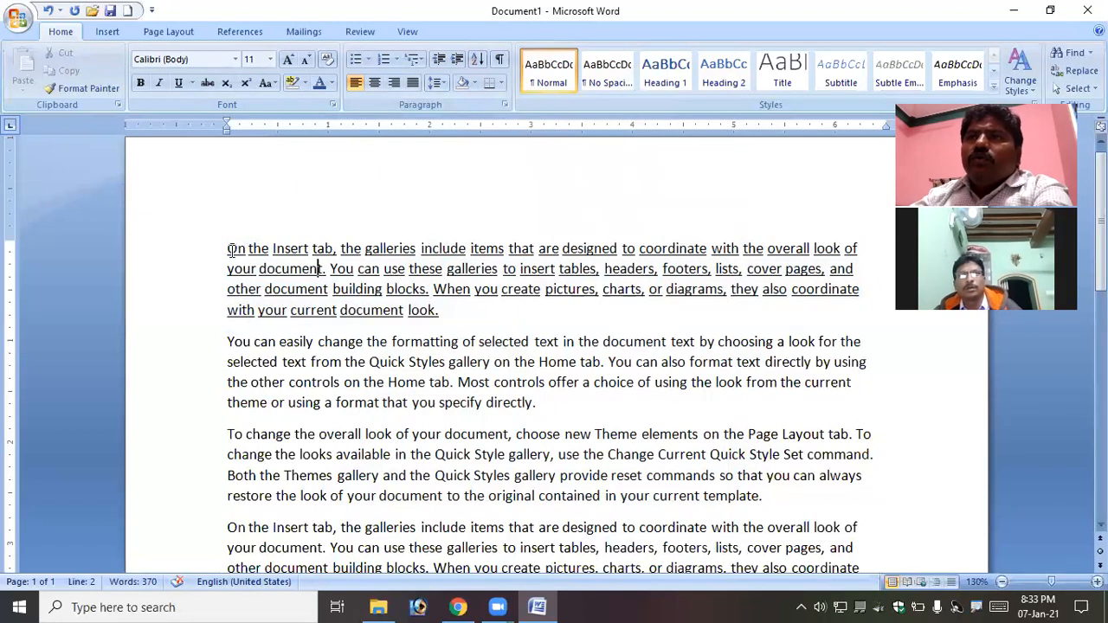
Step: Remove the Words only underline from the first paragraph by setting its underline style to (none)
{"action": "left_click_drag", "start_coordinate": [232, 251], "coordinate": [446, 311]}
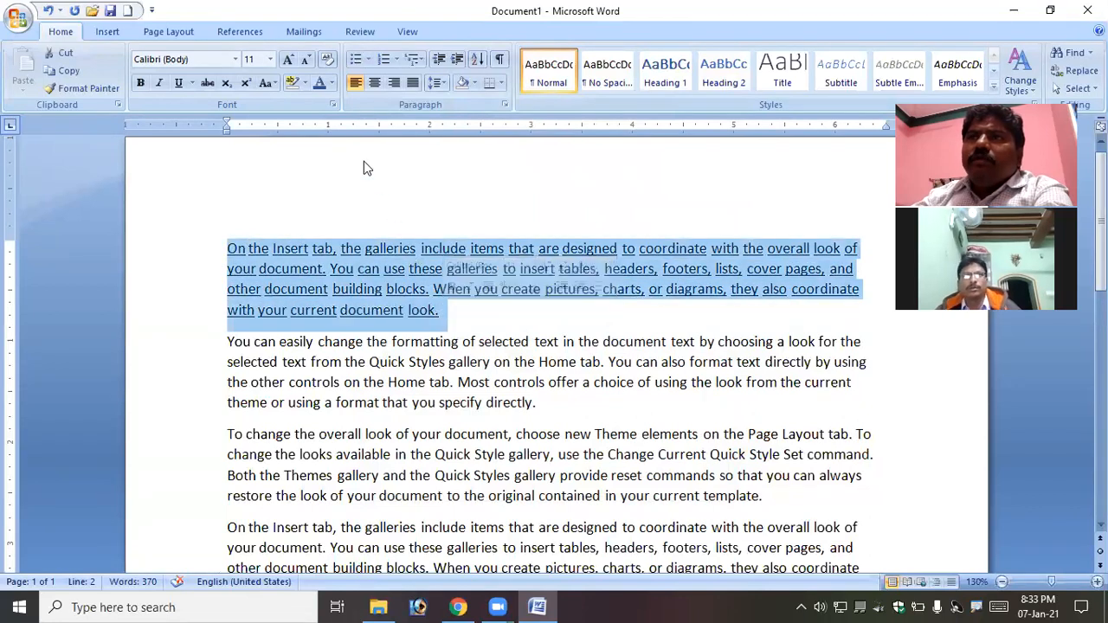
{"action": "left_click", "coordinate": [333, 105]}
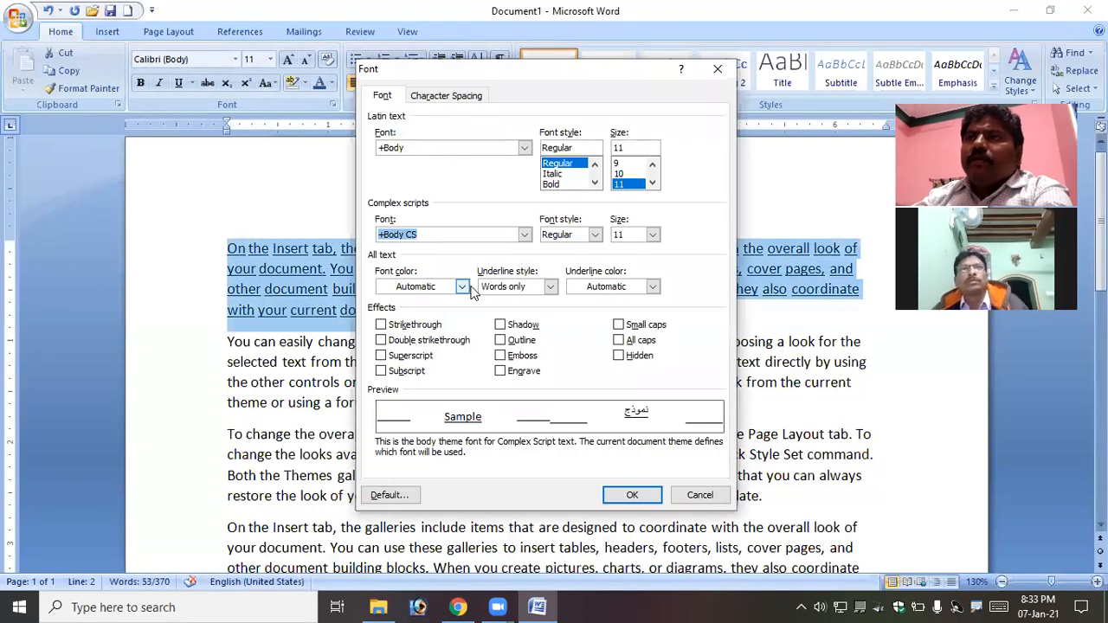
{"action": "left_click", "coordinate": [519, 286]}
{"action": "left_click", "coordinate": [501, 299]}
{"action": "left_click", "coordinate": [630, 495]}
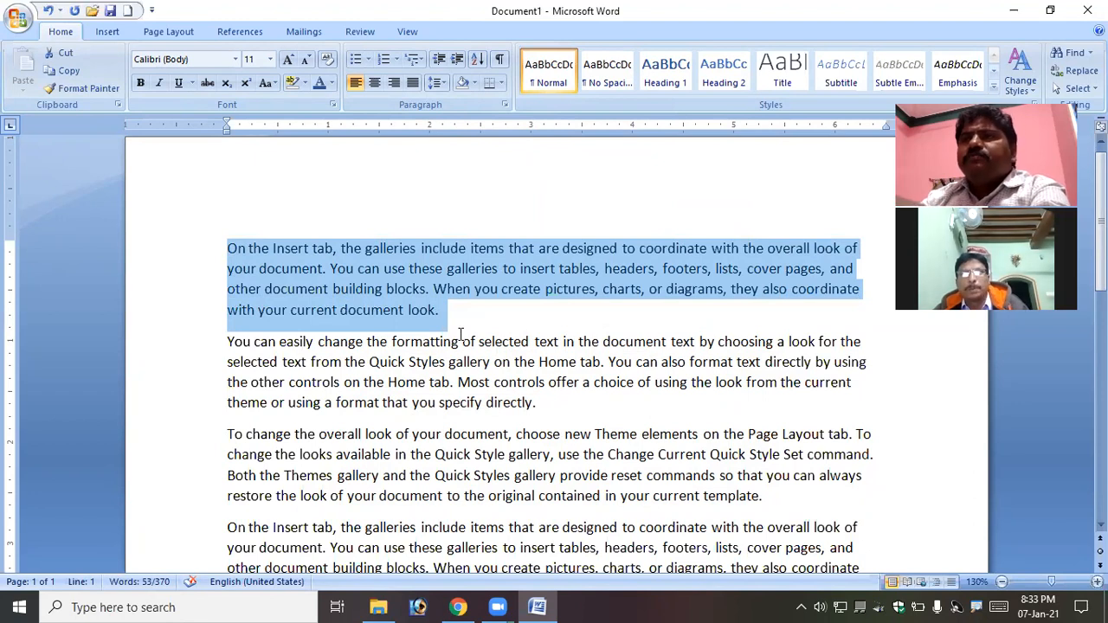
Step: Apply the Strikethrough effect to the first paragraph and deselect the text
{"action": "scroll", "coordinate": [460, 335], "scroll_direction": "down", "scroll_amount": 3}
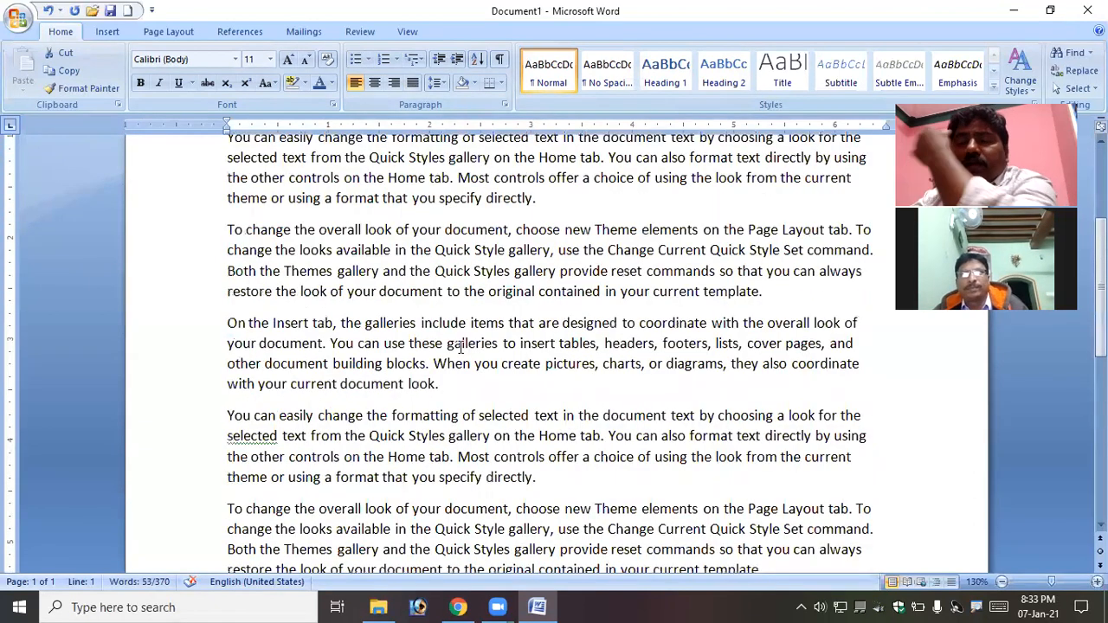
{"action": "scroll", "coordinate": [478, 390], "scroll_direction": "down", "scroll_amount": 3}
{"action": "scroll", "coordinate": [470, 401], "scroll_direction": "up", "scroll_amount": 6}
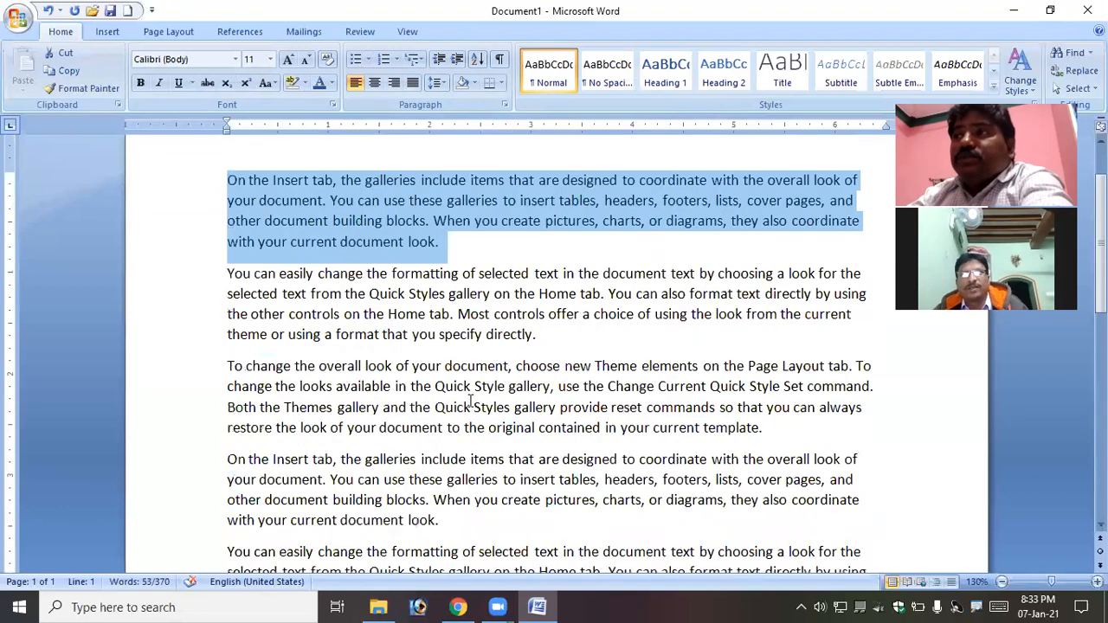
{"action": "left_click", "coordinate": [446, 347]}
{"action": "left_click_drag", "start_coordinate": [226, 264], "coordinate": [449, 327]}
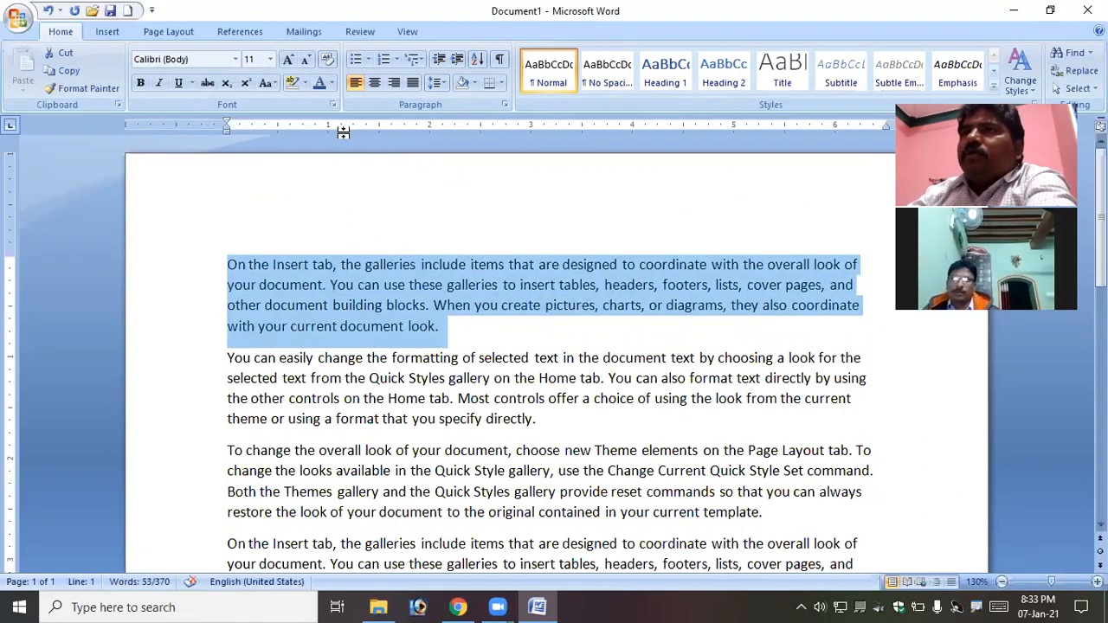
{"action": "left_click", "coordinate": [333, 105]}
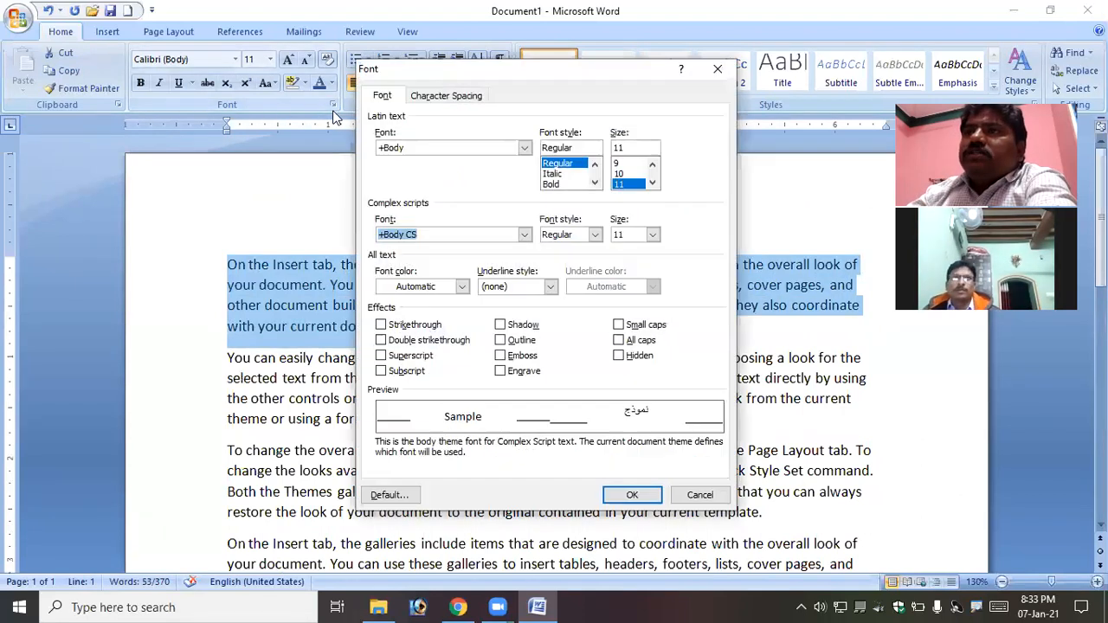
{"action": "left_click", "coordinate": [381, 325]}
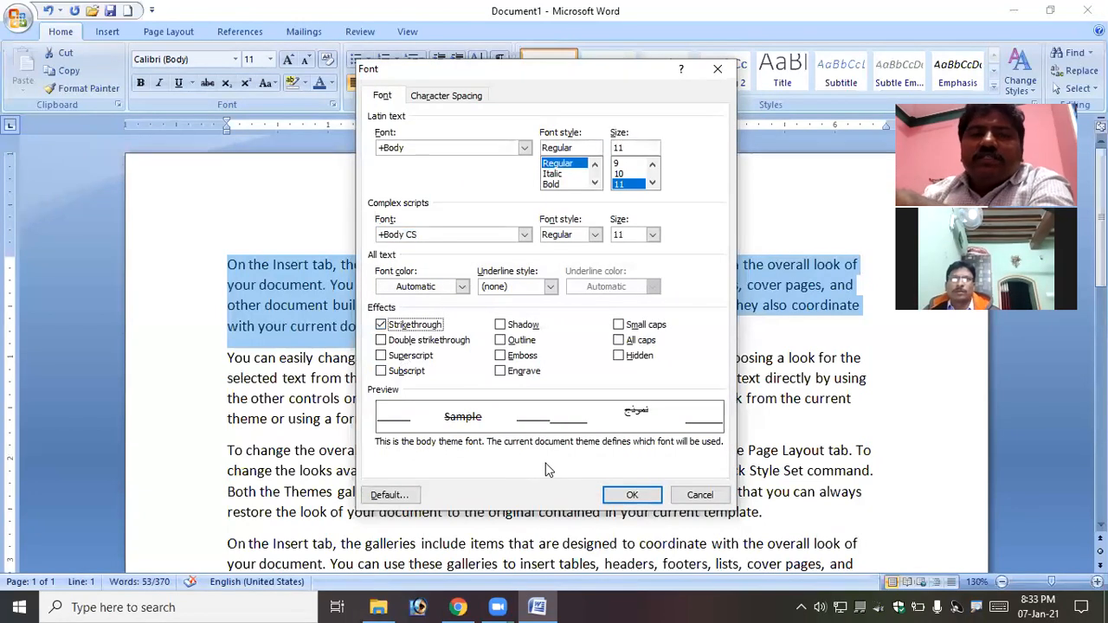
{"action": "left_click", "coordinate": [631, 495]}
{"action": "left_click", "coordinate": [443, 329]}
{"action": "left_click_drag", "start_coordinate": [246, 285], "coordinate": [594, 286]}
{"action": "left_click", "coordinate": [569, 305]}
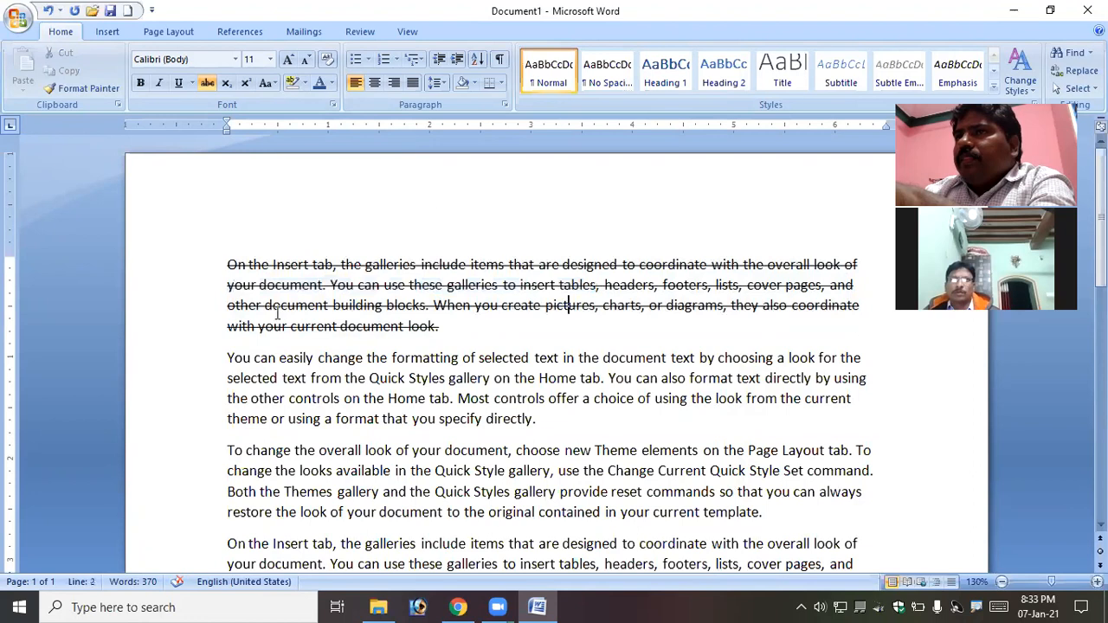
Step: Replace the first paragraph's strikethrough with the Double strikethrough effect and deselect the text
{"action": "left_click_drag", "start_coordinate": [227, 265], "coordinate": [441, 327]}
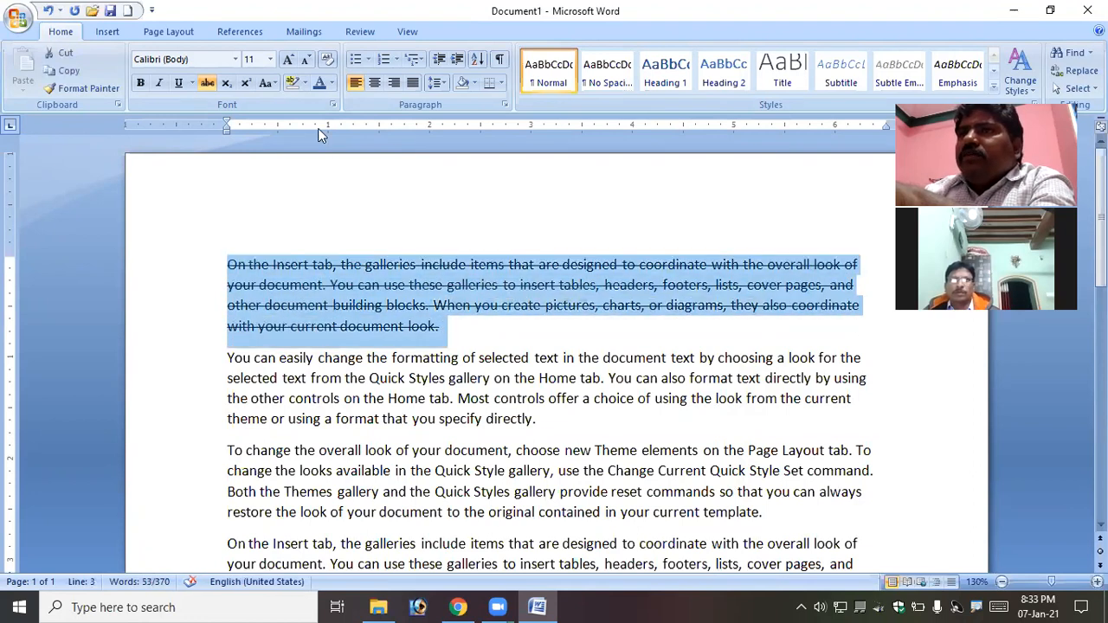
{"action": "left_click", "coordinate": [333, 105]}
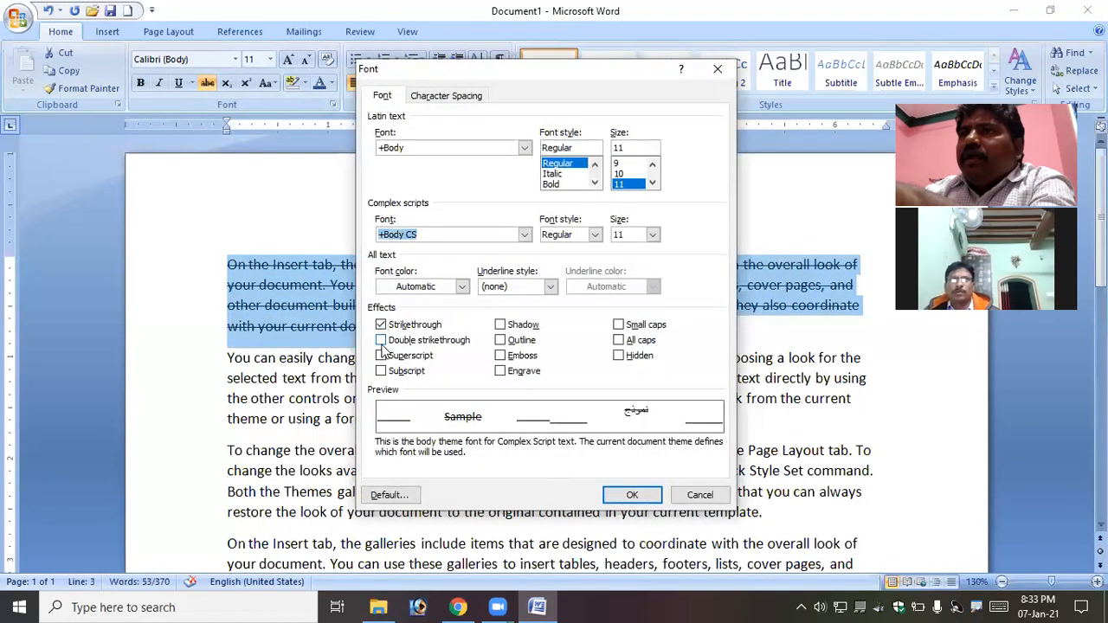
{"action": "left_click", "coordinate": [381, 341]}
{"action": "left_click", "coordinate": [632, 494]}
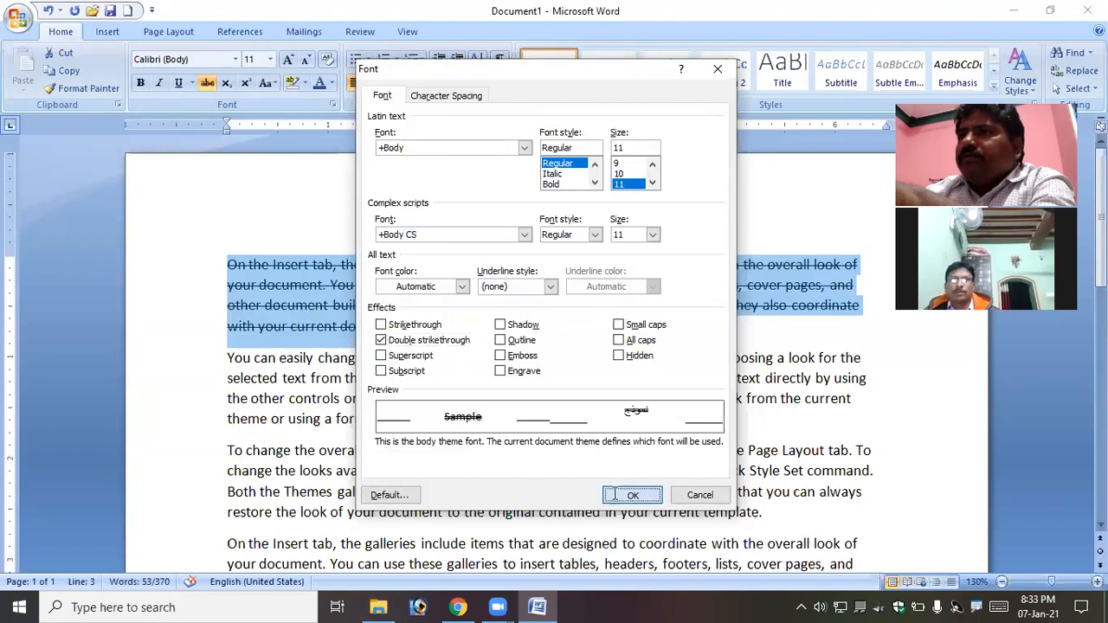
{"action": "left_click", "coordinate": [439, 327]}
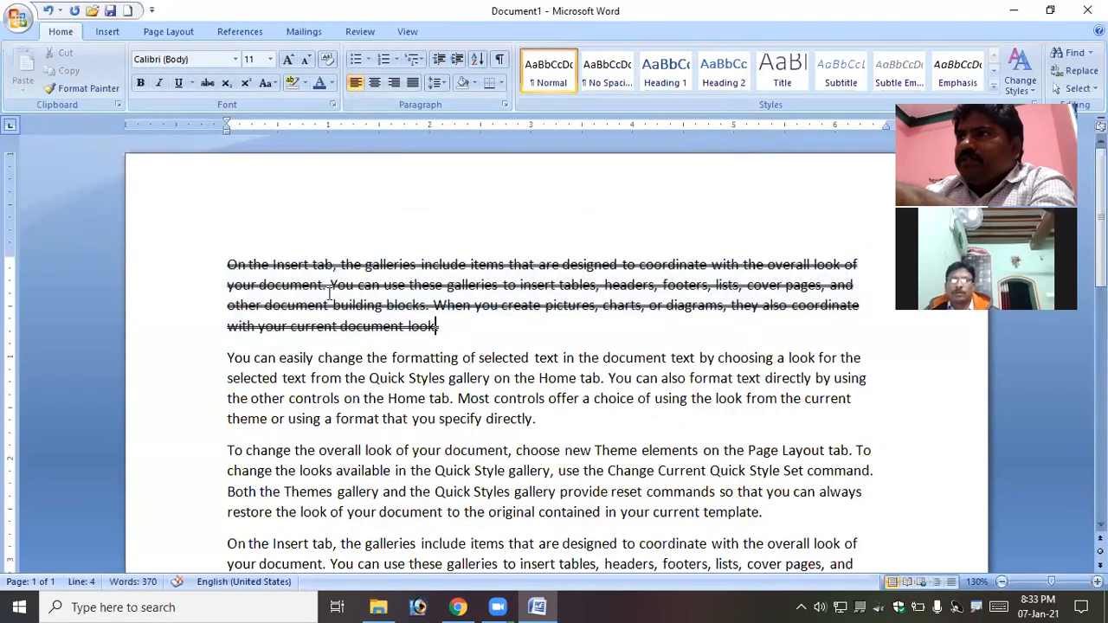
Step: Apply the Shadow font effect to the second paragraph, beginning "You can easily change the formatting", and deselect it
{"action": "left_click_drag", "start_coordinate": [227, 358], "coordinate": [549, 412]}
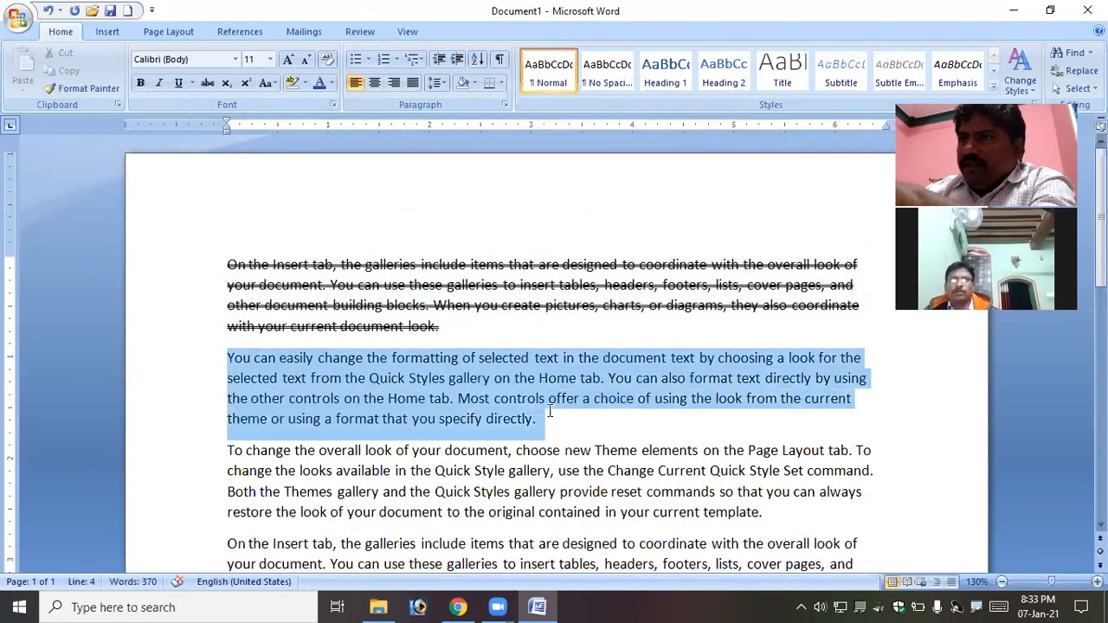
{"action": "left_click", "coordinate": [332, 105]}
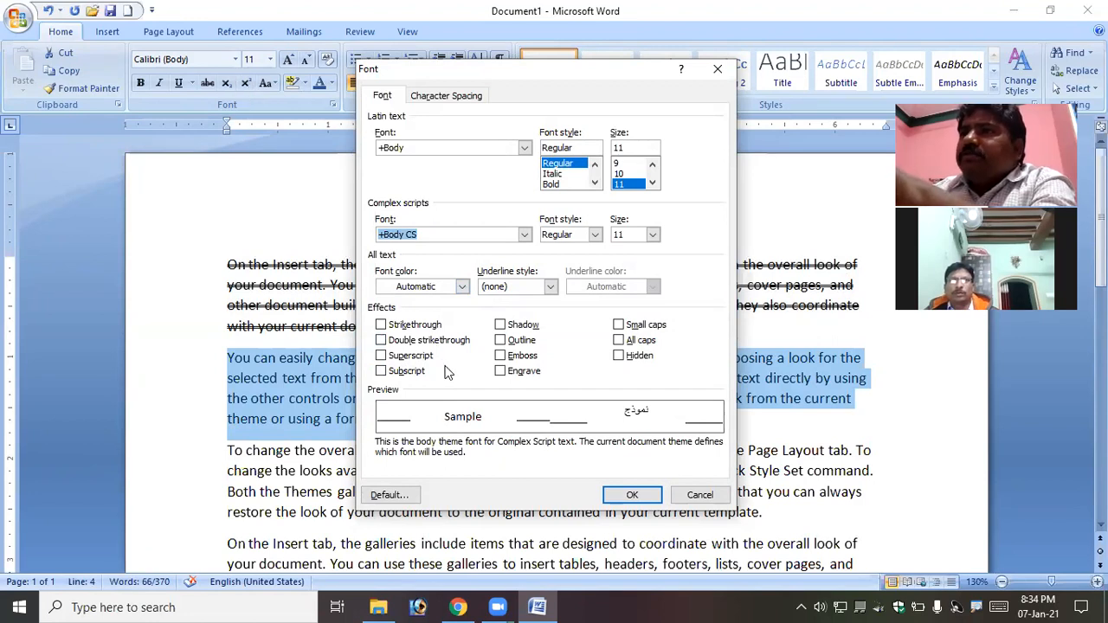
{"action": "left_click", "coordinate": [515, 328]}
{"action": "left_click", "coordinate": [633, 495]}
{"action": "left_click", "coordinate": [385, 398]}
Step: Apply the Outline font effect to the third paragraph, beginning "To change the overall look of your document", and deselect it
{"action": "scroll", "coordinate": [385, 363], "scroll_direction": "down", "scroll_amount": 1}
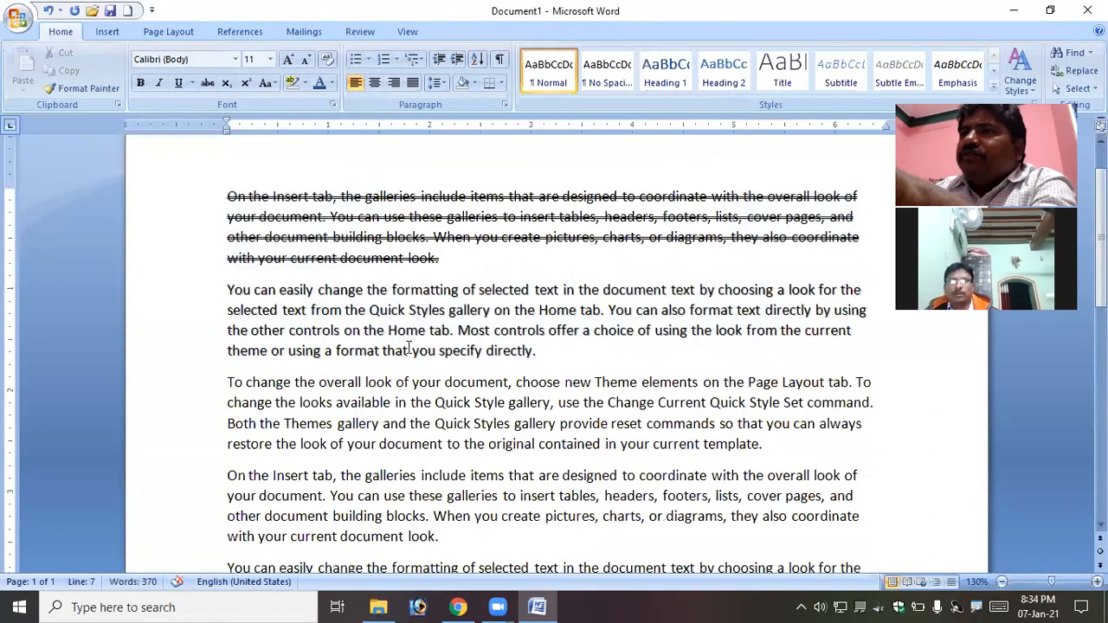
{"action": "left_click_drag", "start_coordinate": [227, 382], "coordinate": [770, 451]}
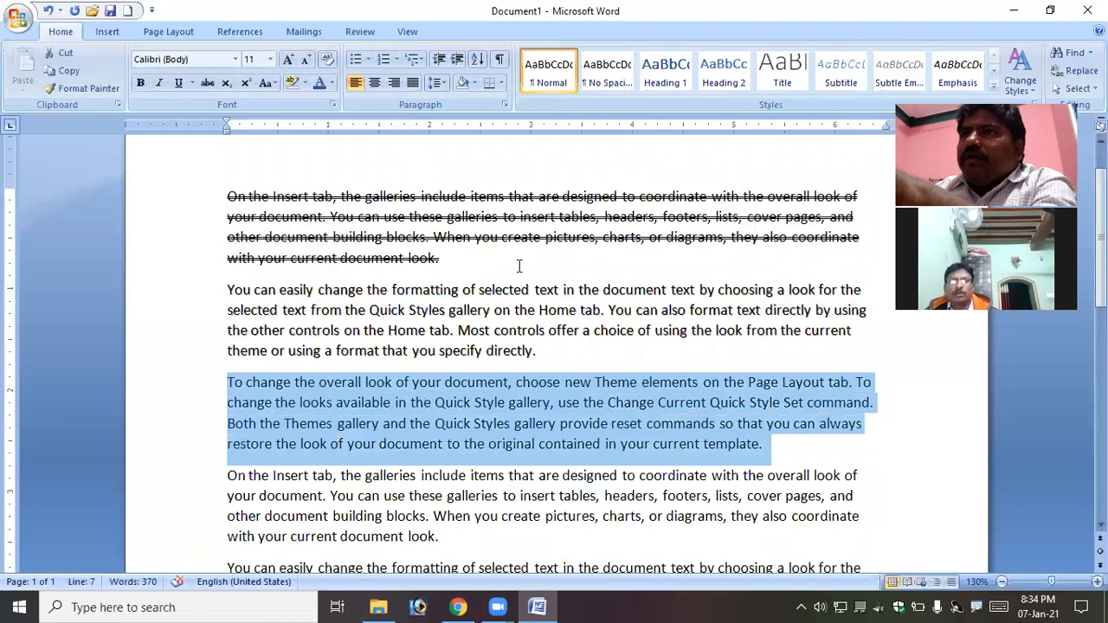
{"action": "left_click", "coordinate": [333, 104]}
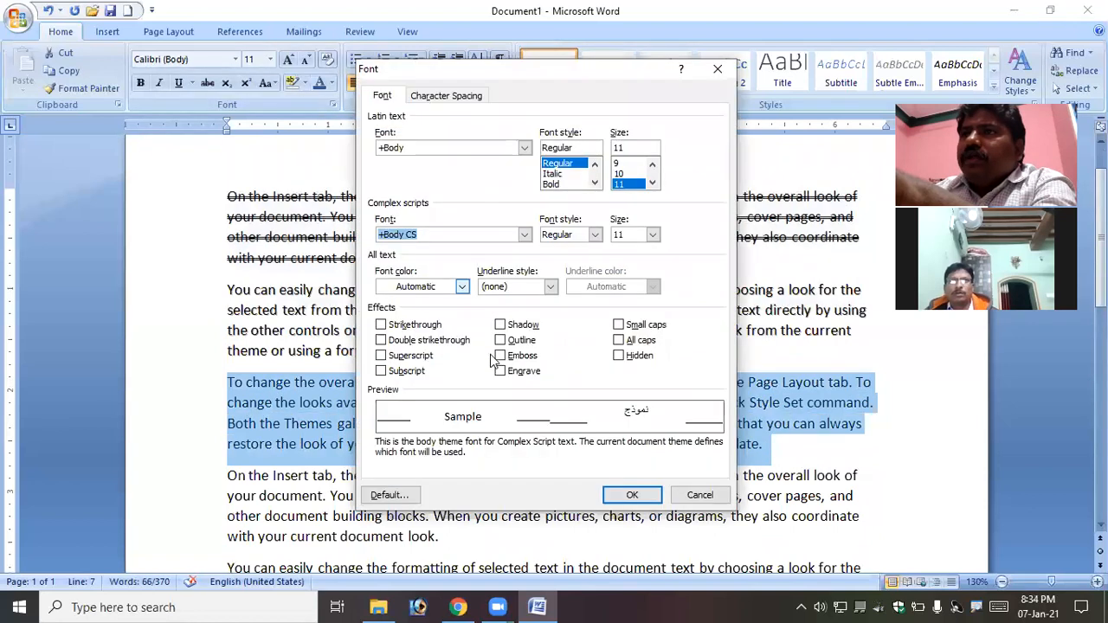
{"action": "left_click", "coordinate": [501, 340]}
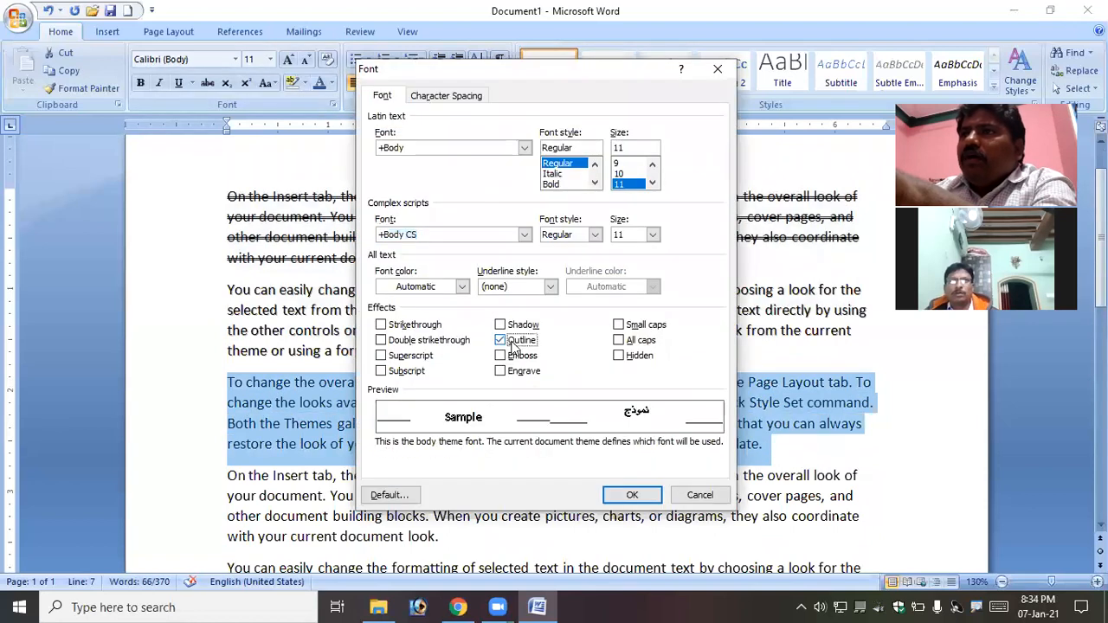
{"action": "left_click", "coordinate": [620, 503]}
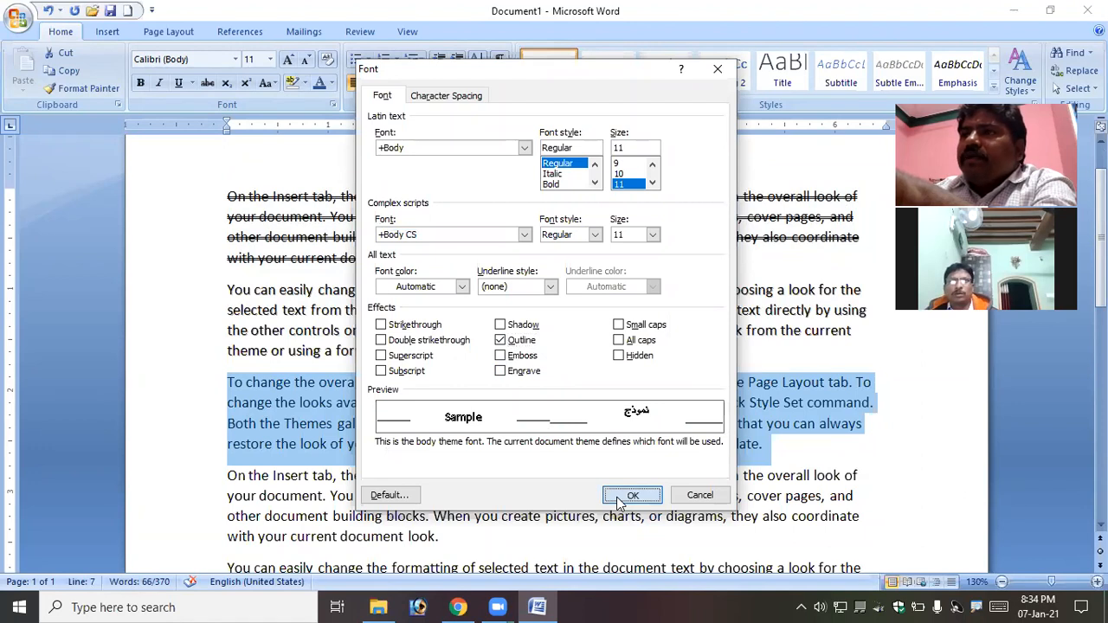
{"action": "left_click", "coordinate": [630, 423]}
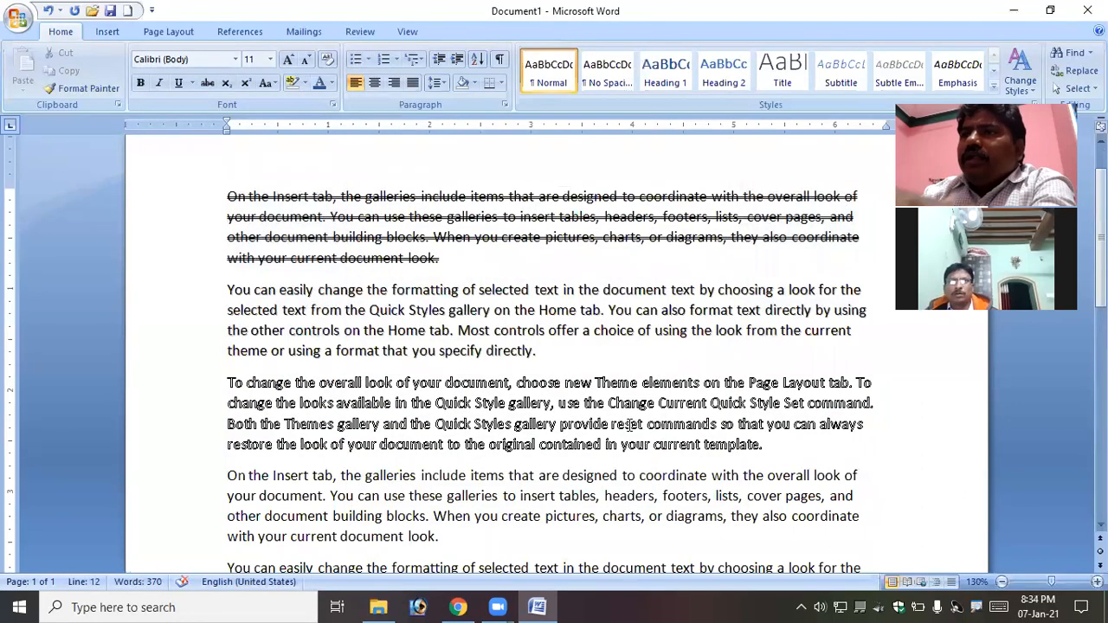
{"action": "left_click", "coordinate": [543, 395]}
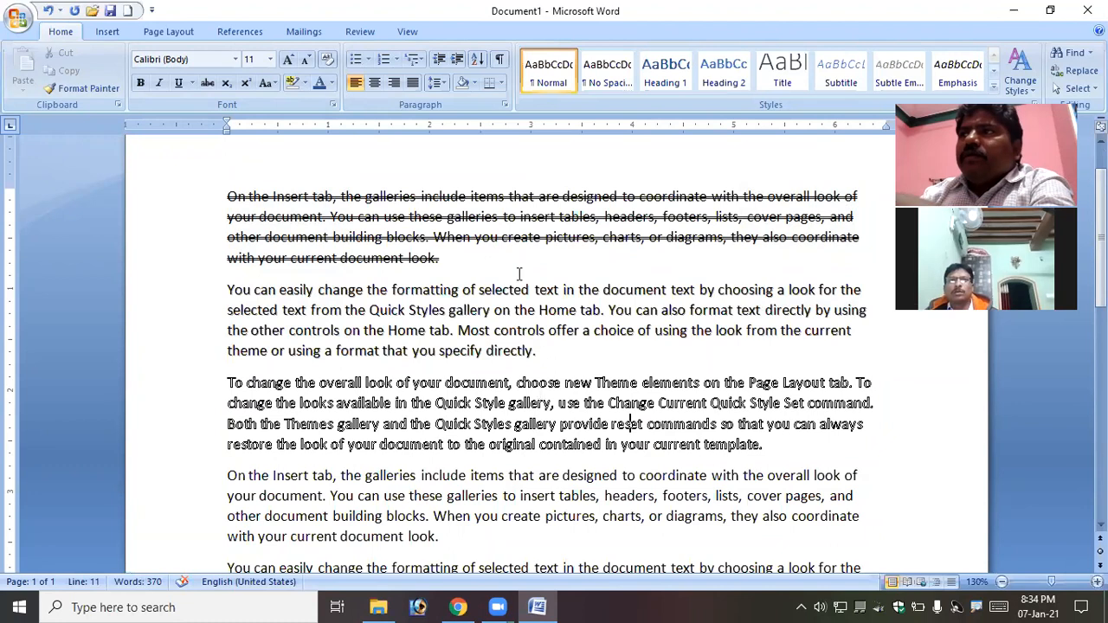
Step: Apply the Emboss font effect to the fourth paragraph, directly below the outlined one, and deselect it
{"action": "scroll", "coordinate": [485, 458], "scroll_direction": "down", "scroll_amount": 1}
{"action": "left_click_drag", "start_coordinate": [225, 413], "coordinate": [473, 465]}
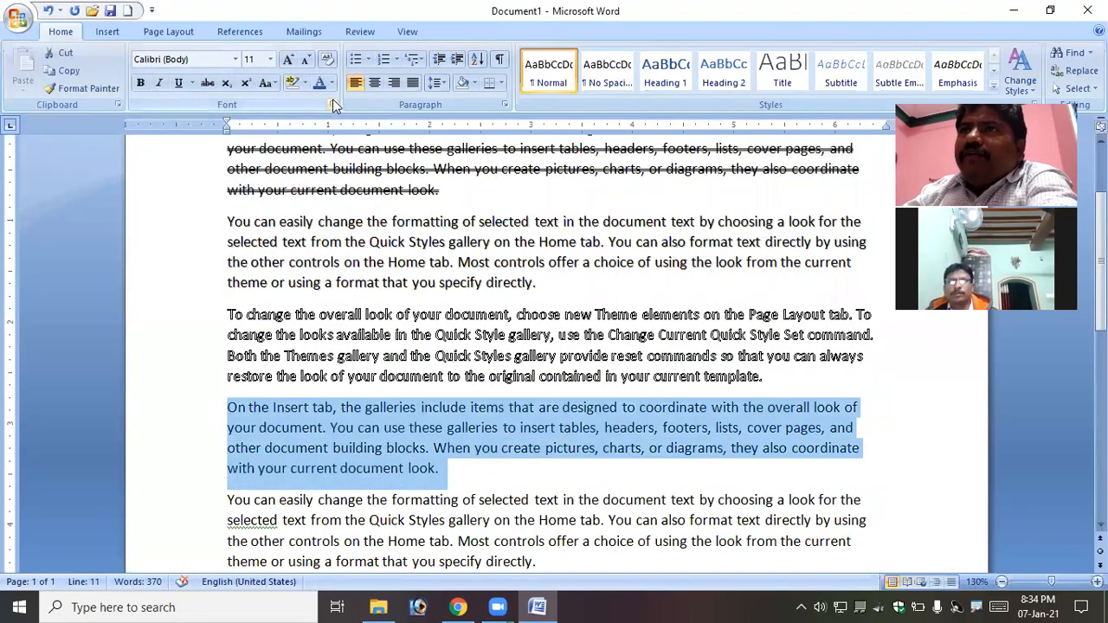
{"action": "left_click", "coordinate": [332, 104]}
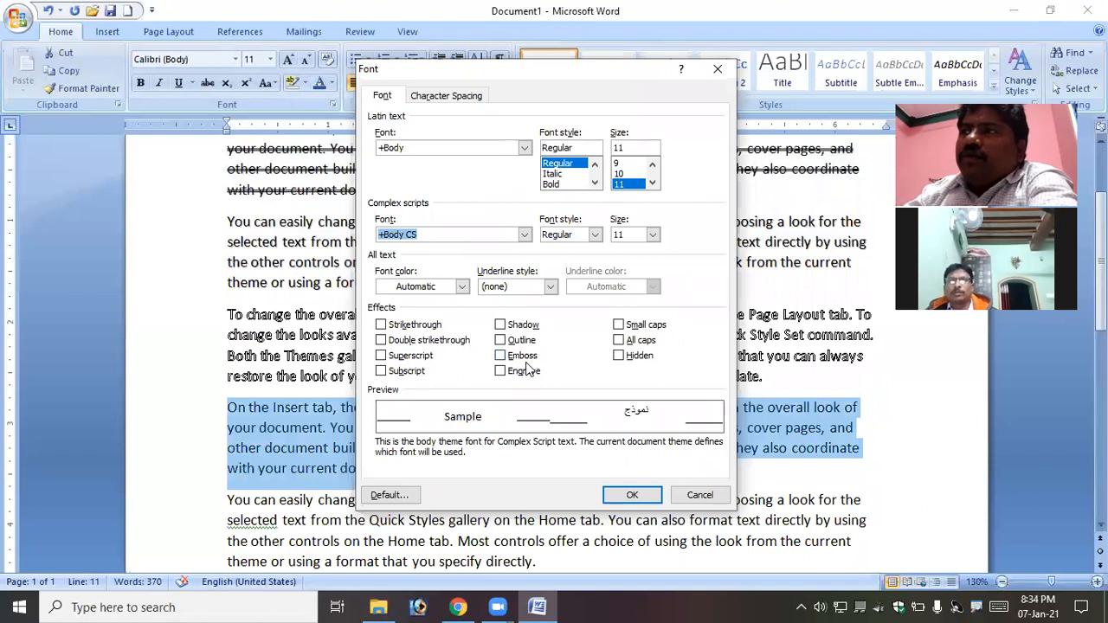
{"action": "left_click", "coordinate": [520, 356]}
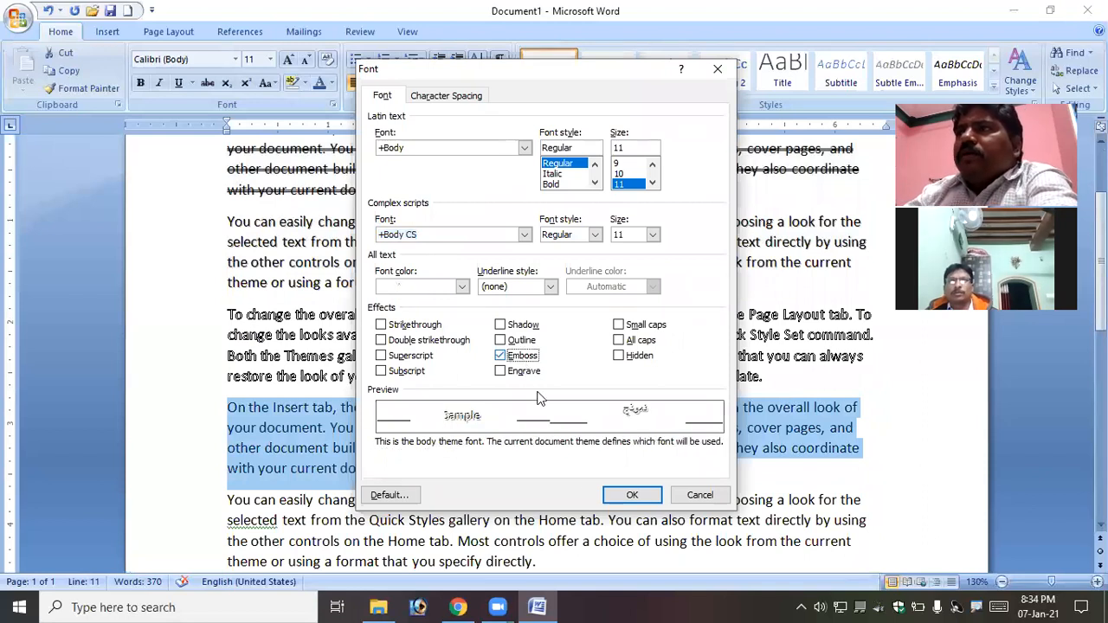
{"action": "left_click", "coordinate": [628, 496]}
{"action": "left_click", "coordinate": [577, 448]}
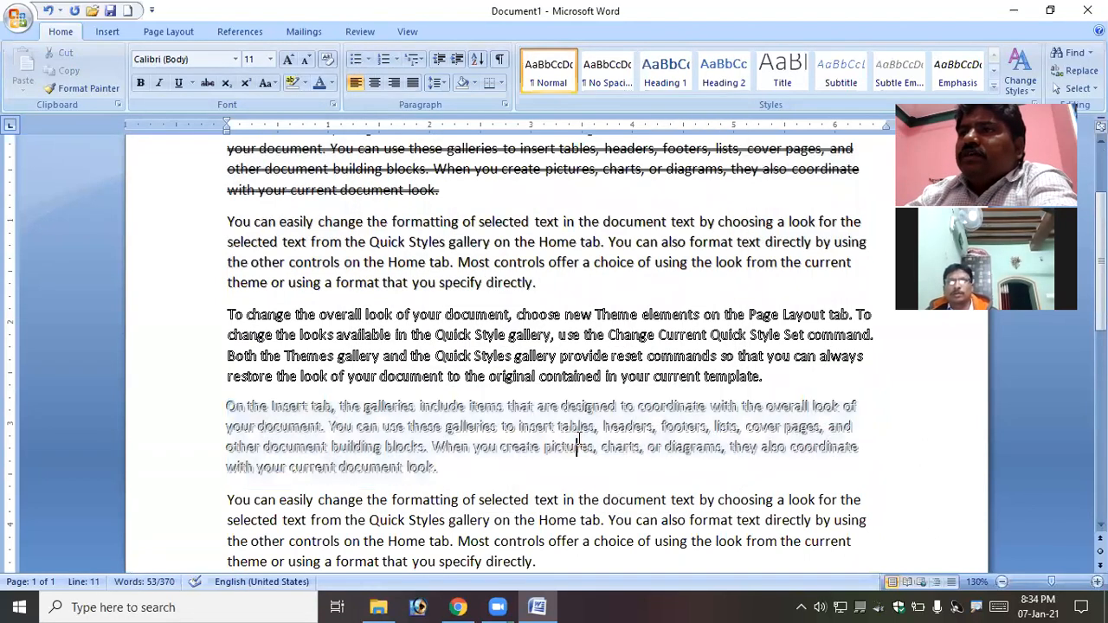
Step: Apply the Engrave font effect to the fifth paragraph, directly below the embossed one, and deselect it
{"action": "scroll", "coordinate": [475, 389], "scroll_direction": "down", "scroll_amount": 1}
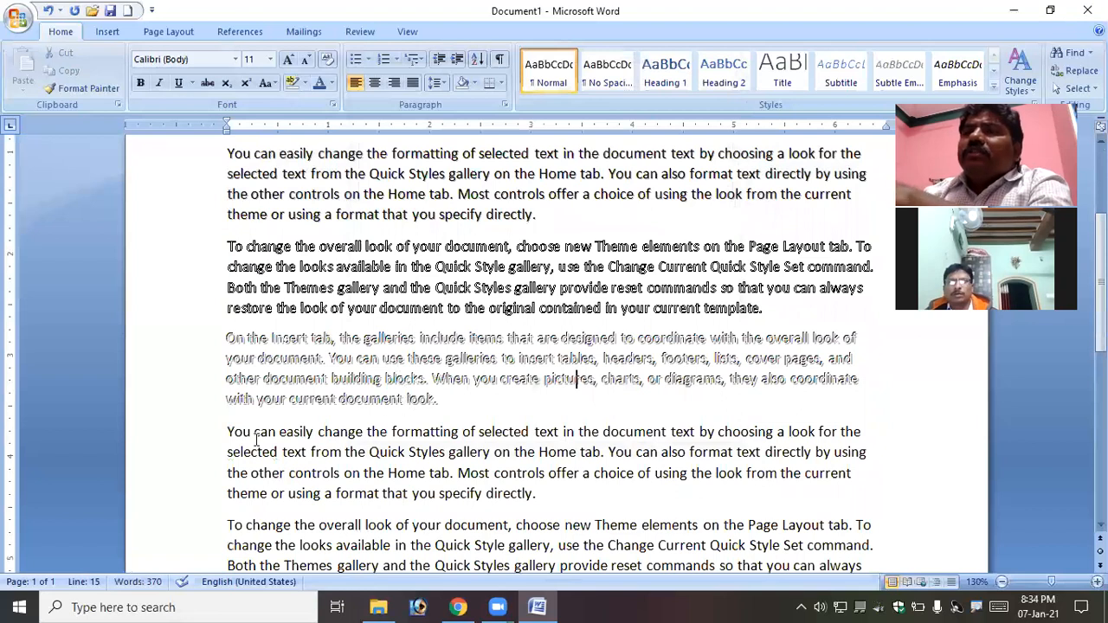
{"action": "left_click_drag", "start_coordinate": [229, 439], "coordinate": [543, 492]}
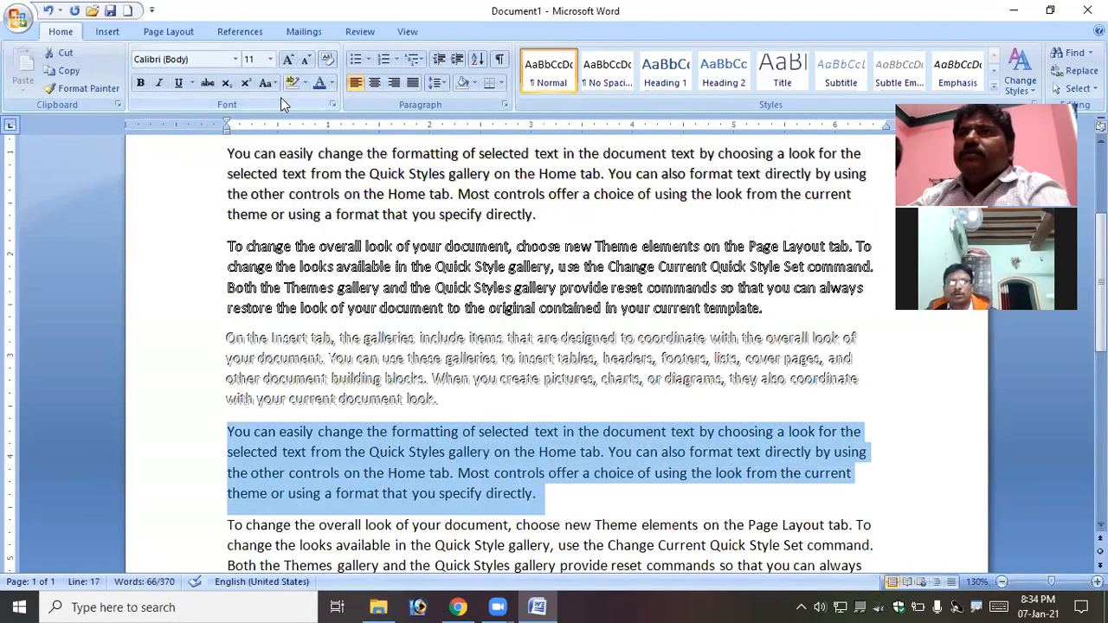
{"action": "left_click", "coordinate": [331, 104]}
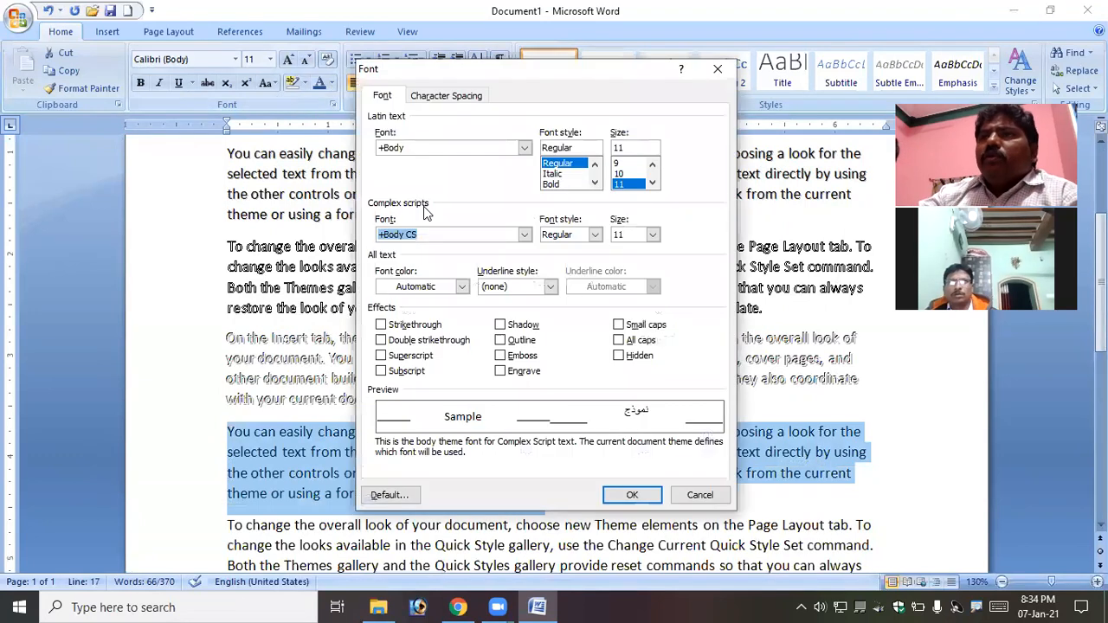
{"action": "left_click", "coordinate": [502, 371]}
{"action": "left_click", "coordinate": [630, 499]}
{"action": "left_click", "coordinate": [496, 493]}
Step: Copy the document's last paragraph and paste the duplicate directly beneath it
{"action": "scroll", "coordinate": [496, 442], "scroll_direction": "down", "scroll_amount": 2}
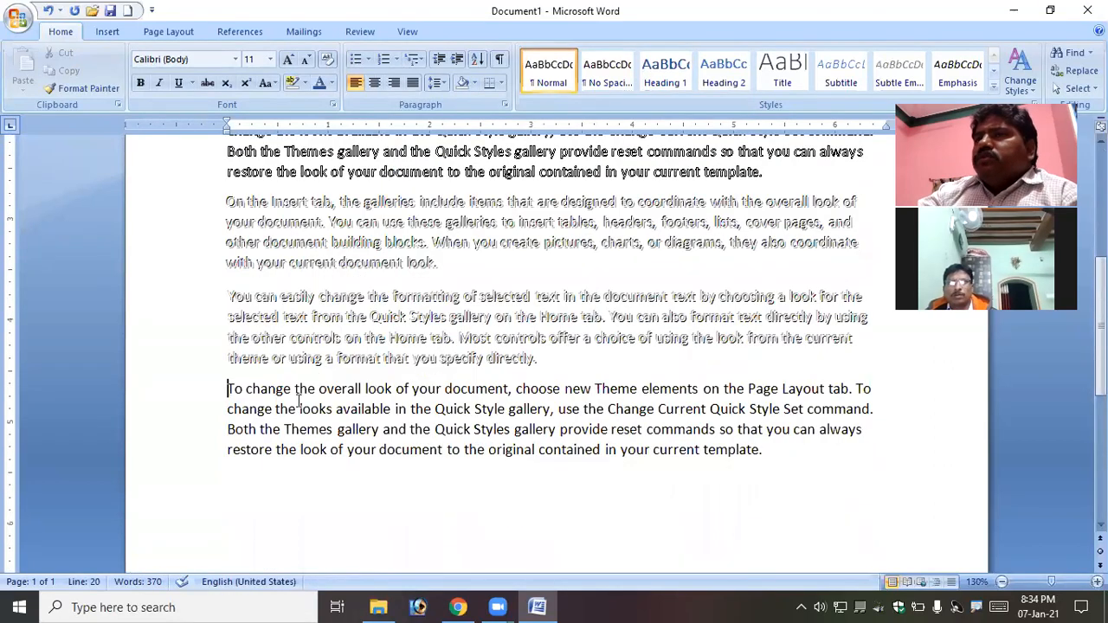
{"action": "left_click_drag", "start_coordinate": [226, 389], "coordinate": [769, 451]}
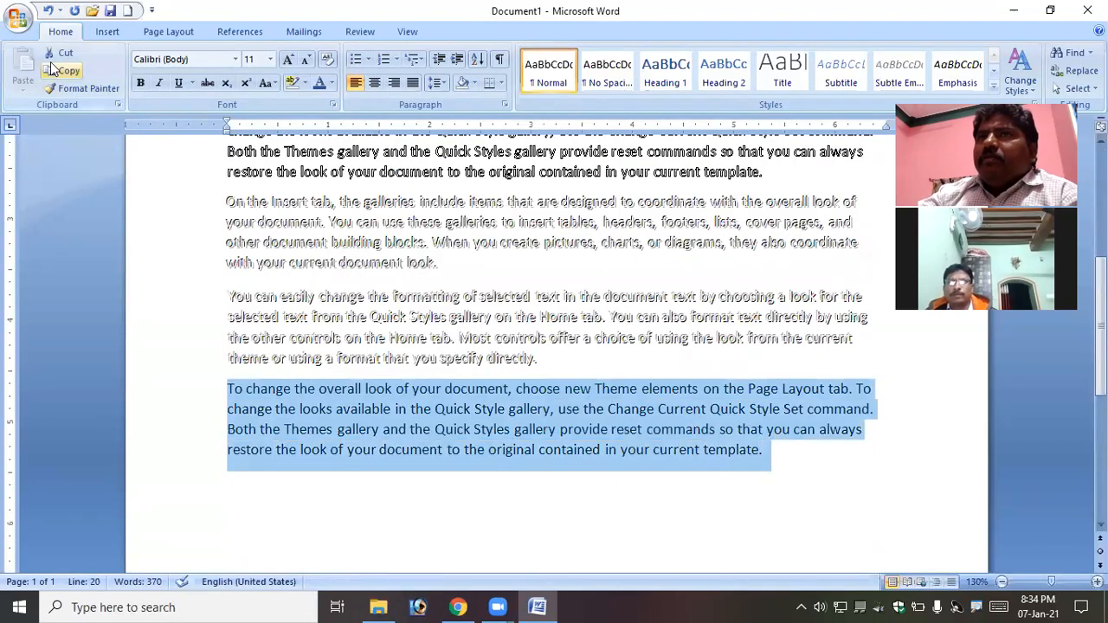
{"action": "left_click", "coordinate": [54, 70]}
{"action": "left_click", "coordinate": [240, 485]}
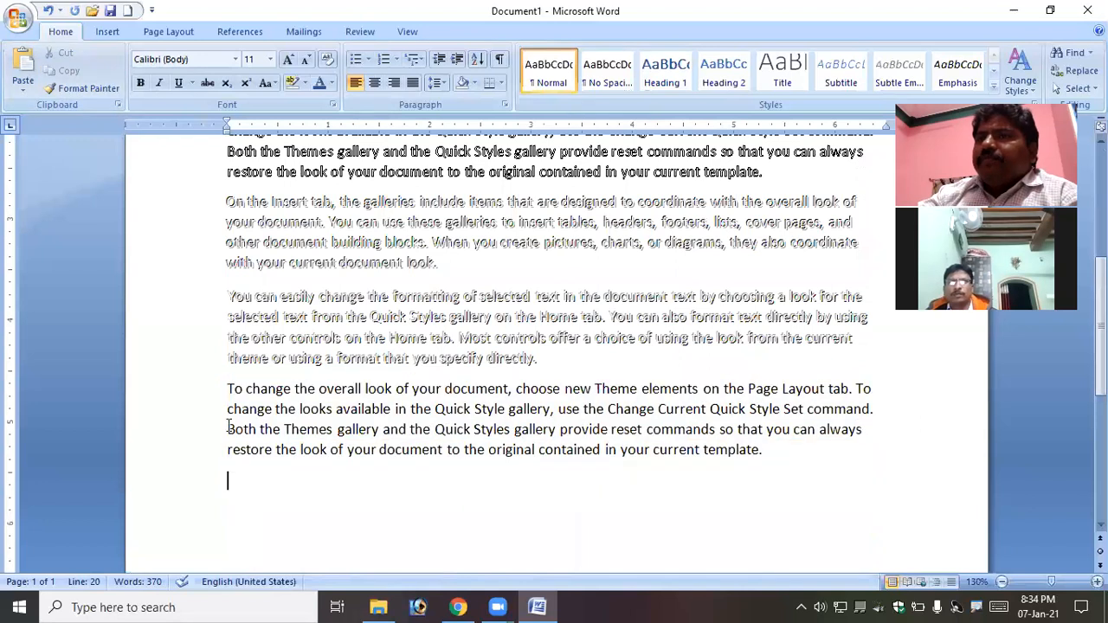
{"action": "left_click", "coordinate": [22, 65]}
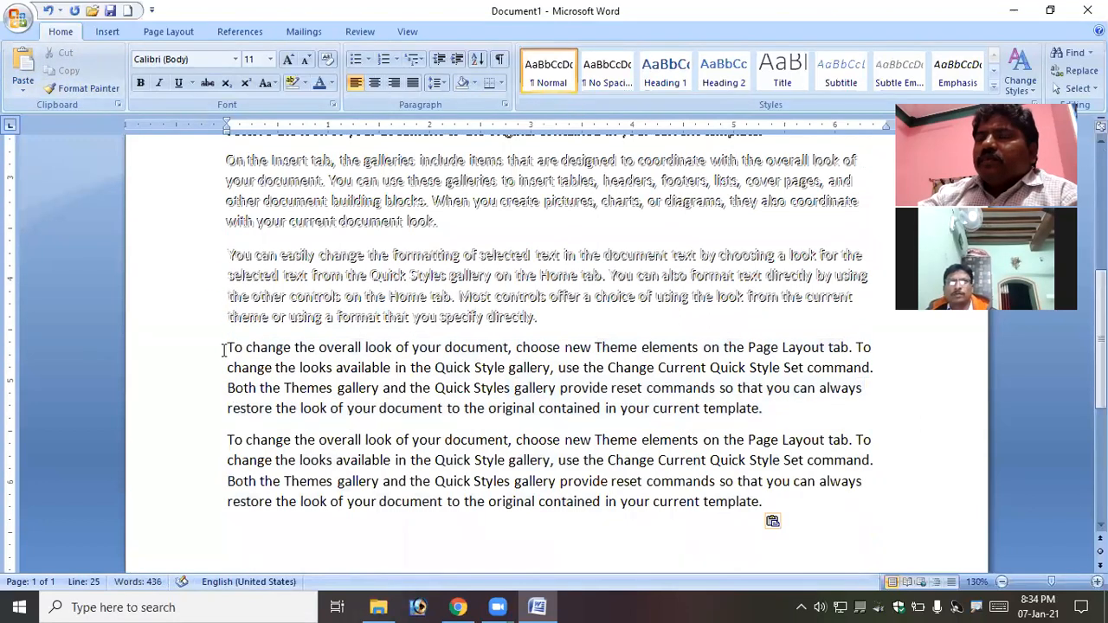
Step: Apply the Small caps effect to the sixth paragraph, just above its pasted copy, and deselect it
{"action": "left_click_drag", "start_coordinate": [230, 350], "coordinate": [765, 407]}
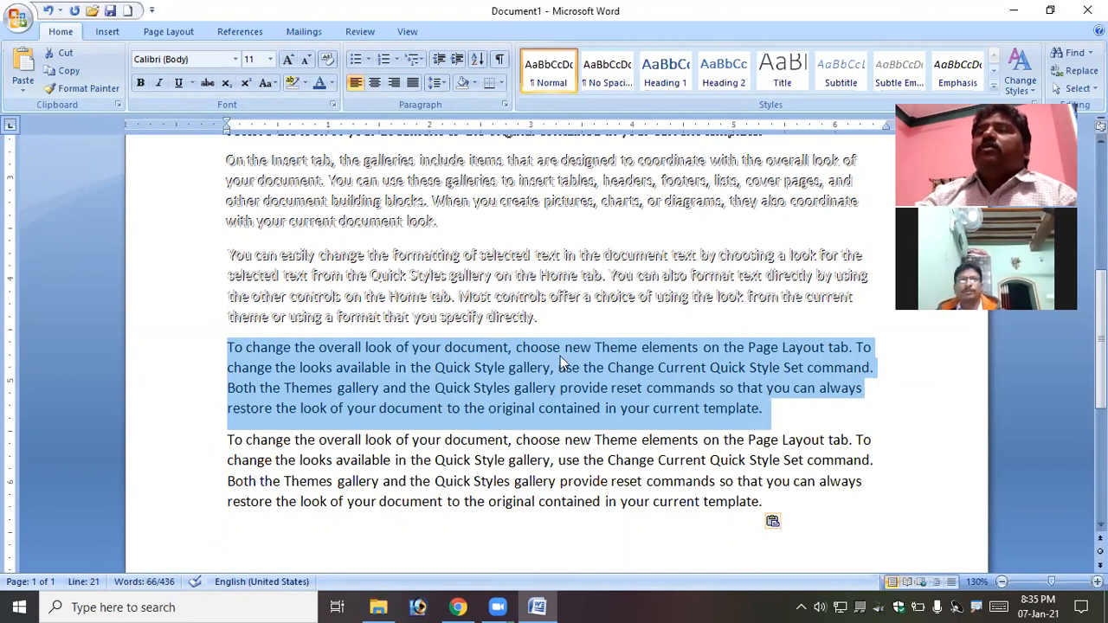
{"action": "left_click", "coordinate": [333, 105]}
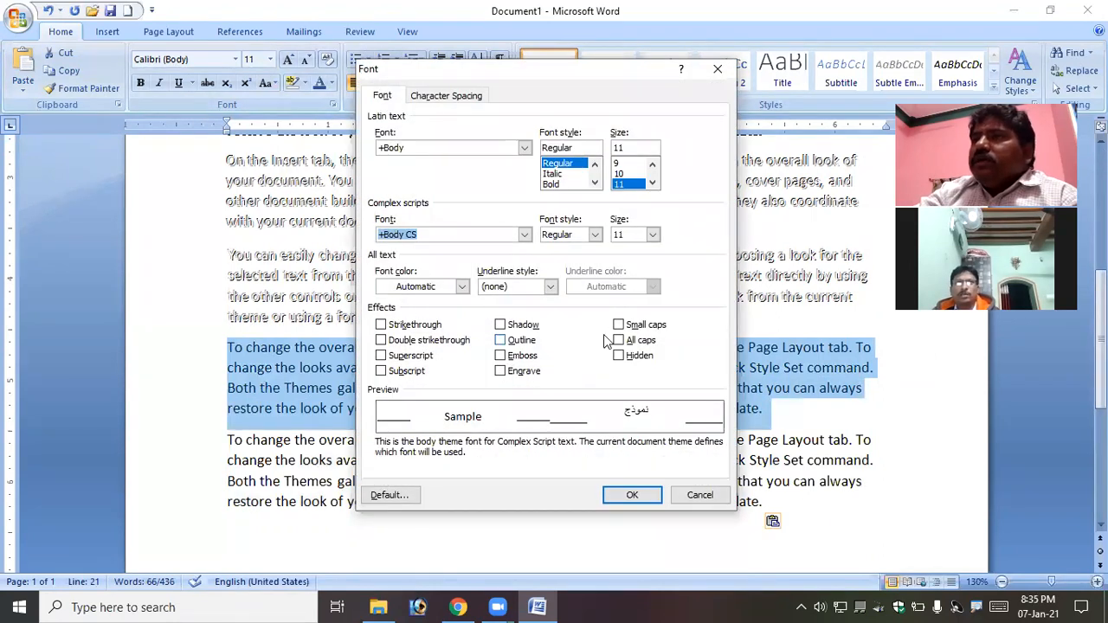
{"action": "left_click", "coordinate": [651, 327]}
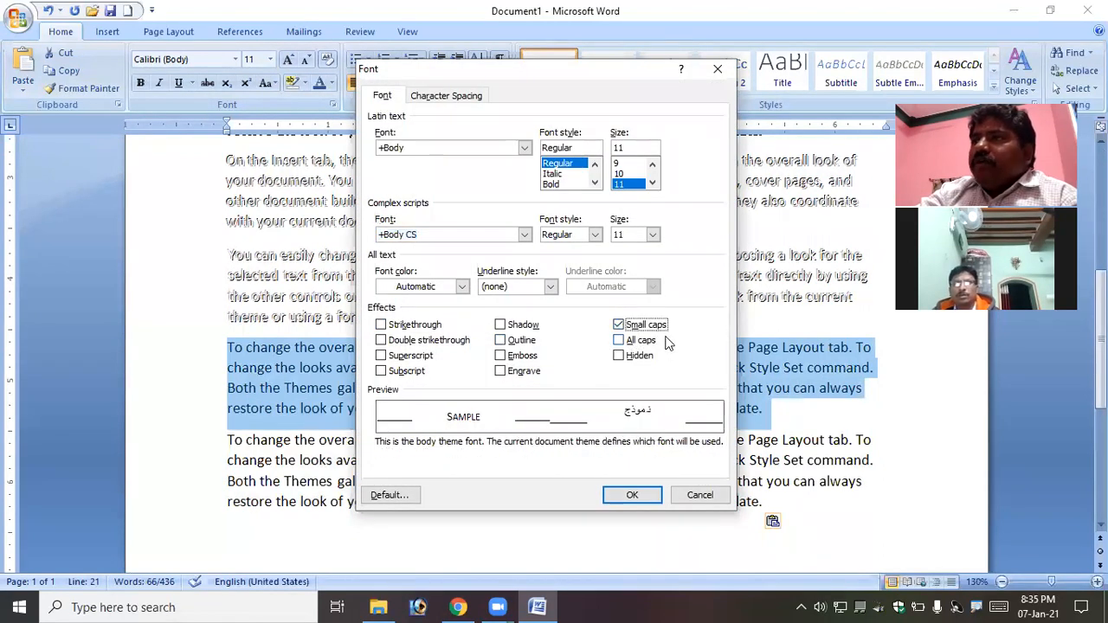
{"action": "left_click", "coordinate": [634, 495]}
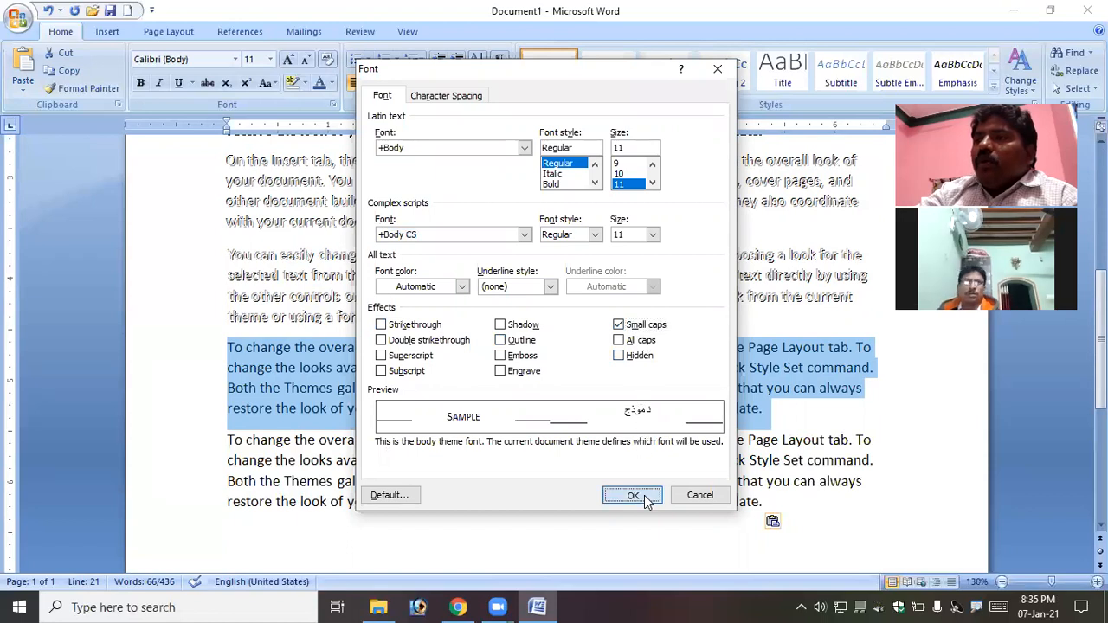
{"action": "left_click", "coordinate": [748, 412]}
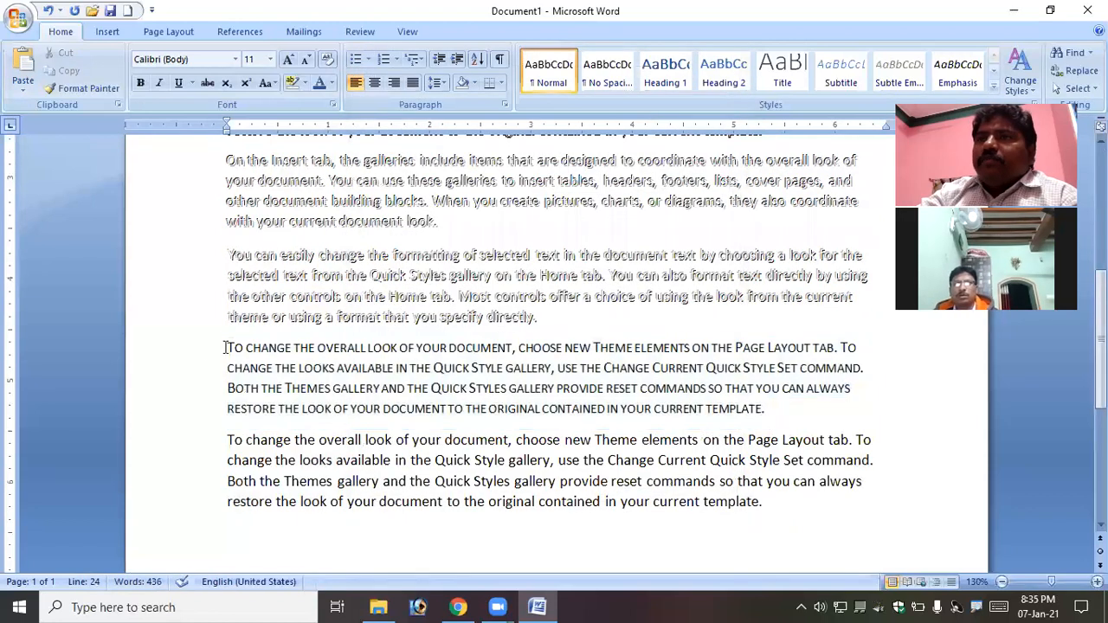
{"action": "left_click_drag", "start_coordinate": [227, 347], "coordinate": [792, 416]}
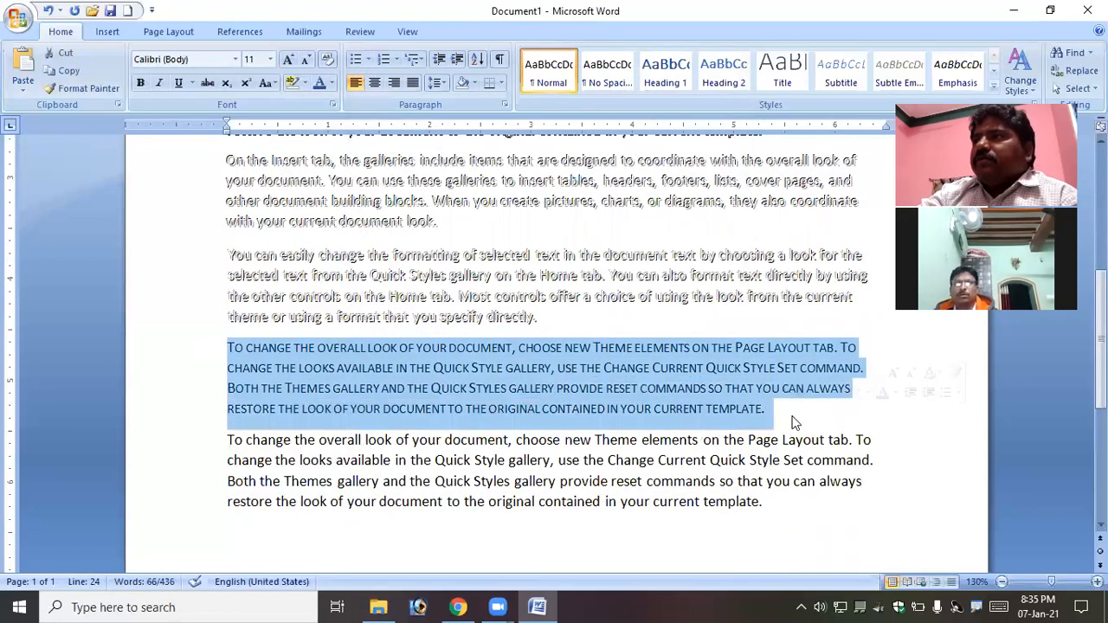
{"action": "left_click", "coordinate": [733, 459]}
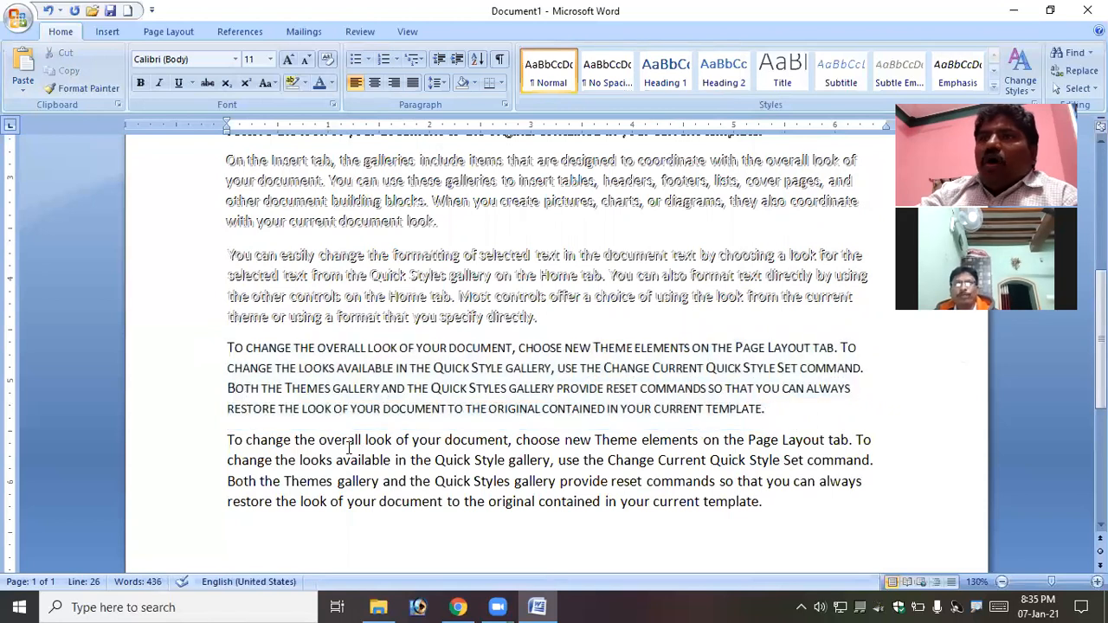
Step: Apply the All caps effect to the last paragraph, directly below the small caps one, and deselect it
{"action": "left_click_drag", "start_coordinate": [228, 439], "coordinate": [794, 502]}
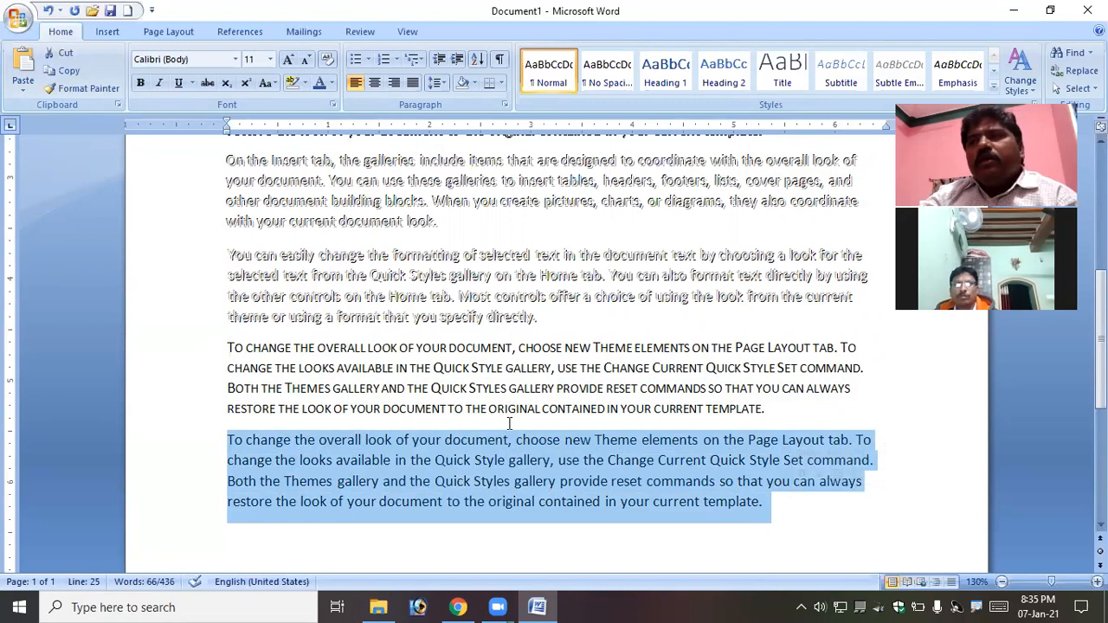
{"action": "left_click", "coordinate": [332, 106]}
{"action": "left_click", "coordinate": [618, 340]}
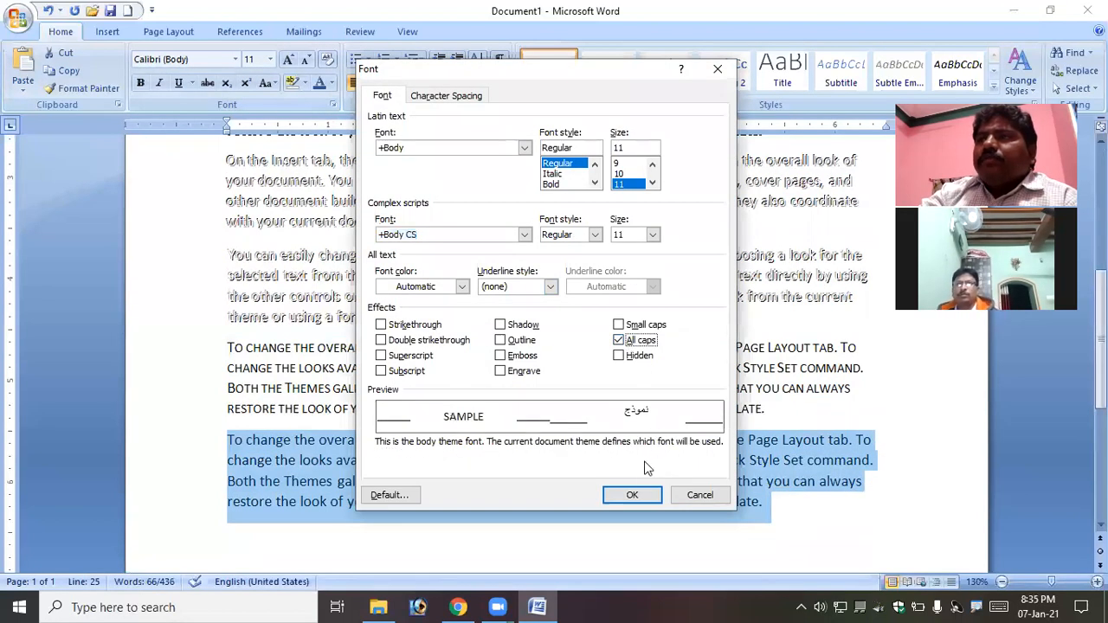
{"action": "left_click", "coordinate": [635, 494]}
{"action": "left_click", "coordinate": [737, 505]}
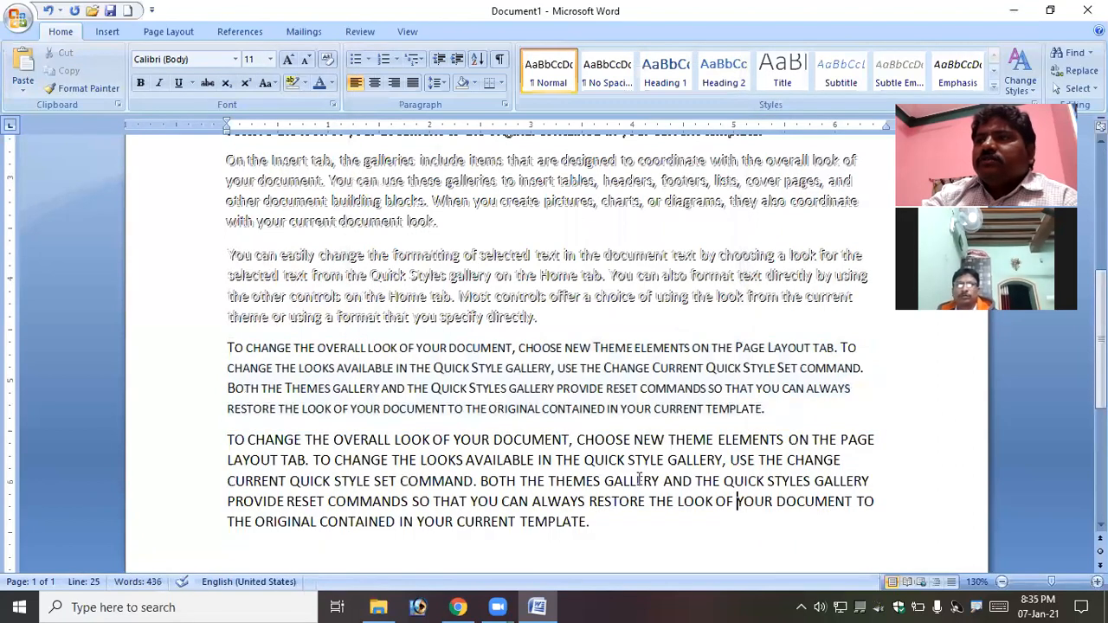
Step: Add about two lines of random filler words such as "sdf sdfsd fsdf" at the end of the all-caps paragraph
{"action": "scroll", "coordinate": [640, 478], "scroll_direction": "down", "scroll_amount": 3}
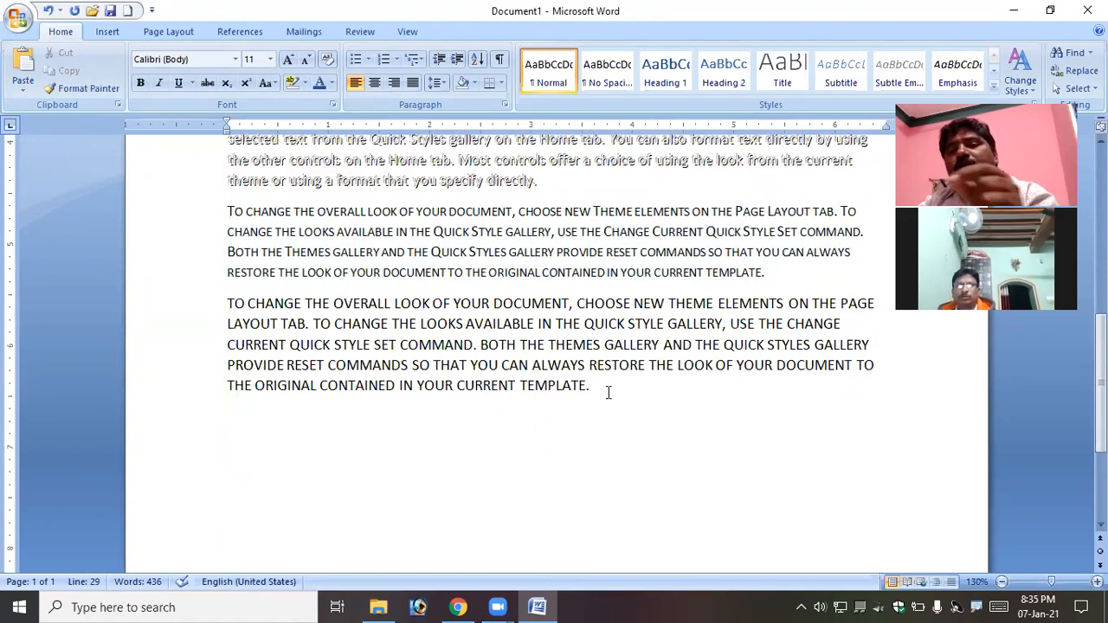
{"action": "type", "text": "sdfsdfsd f s"}
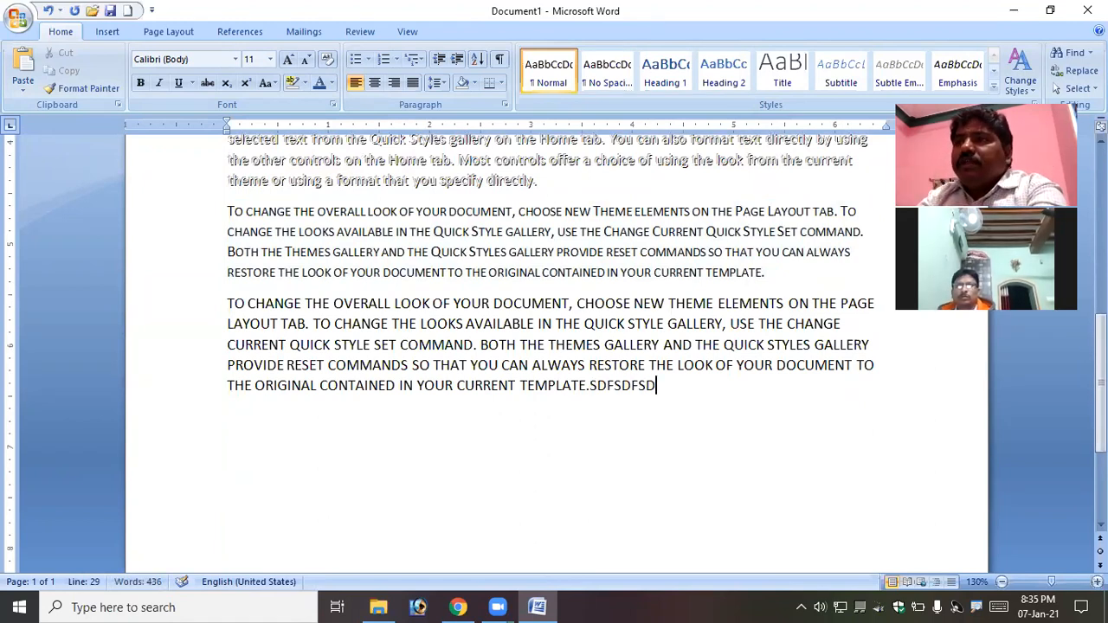
{"action": "type", "text": "df sdfsd fsdf sdf sdf"}
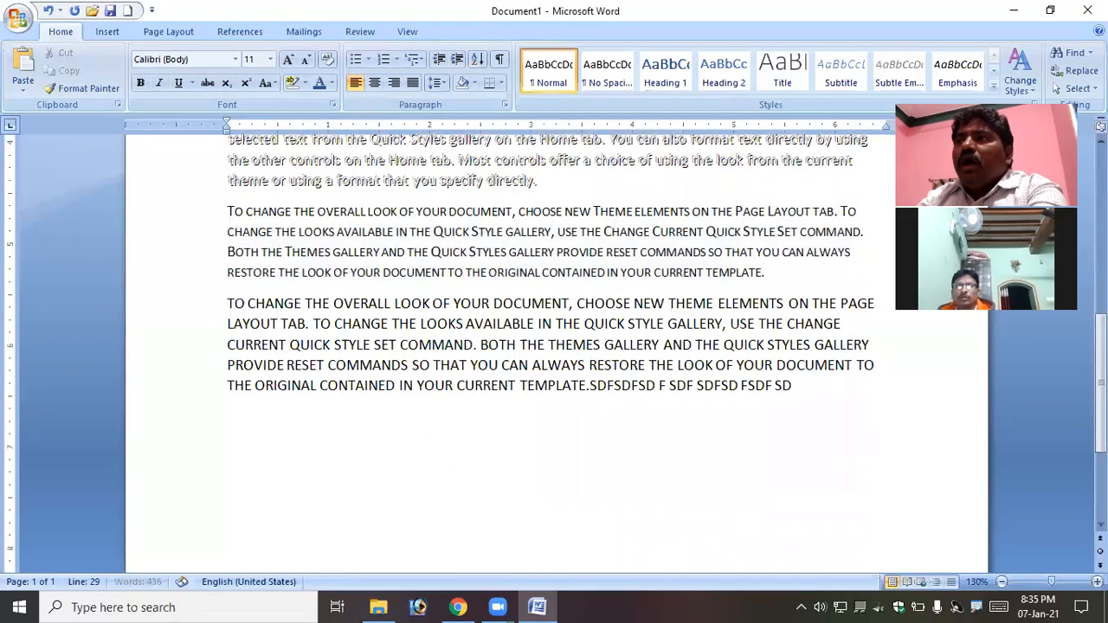
{"action": "type", "text": "sdfsdfsdf sd sdf sd fsd fsdf s"}
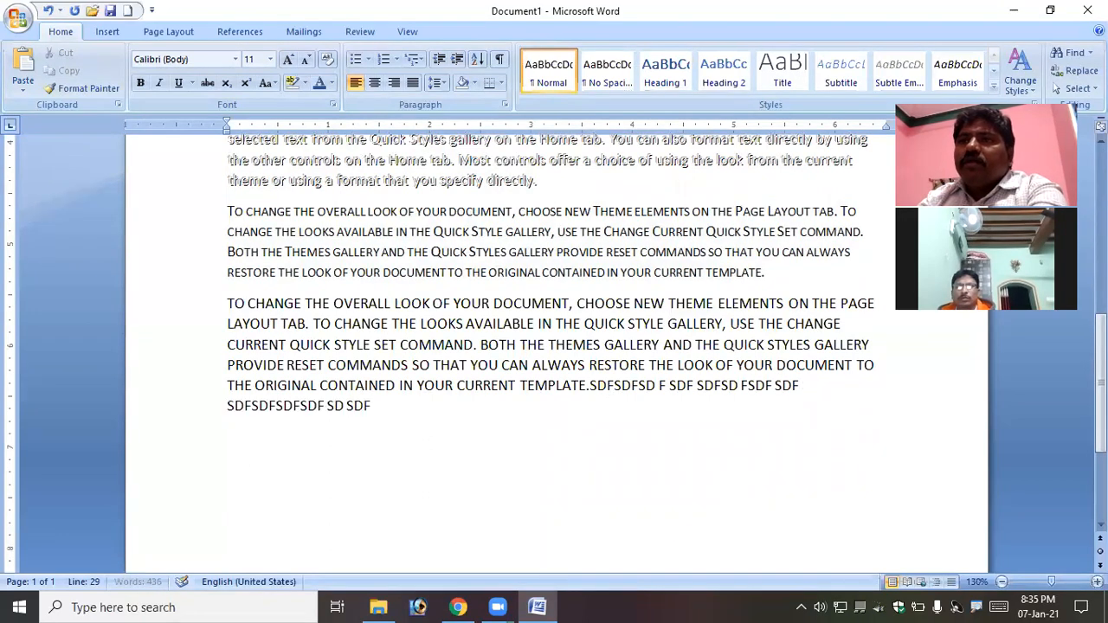
{"action": "type", "text": "df sdf sdfs fsd"}
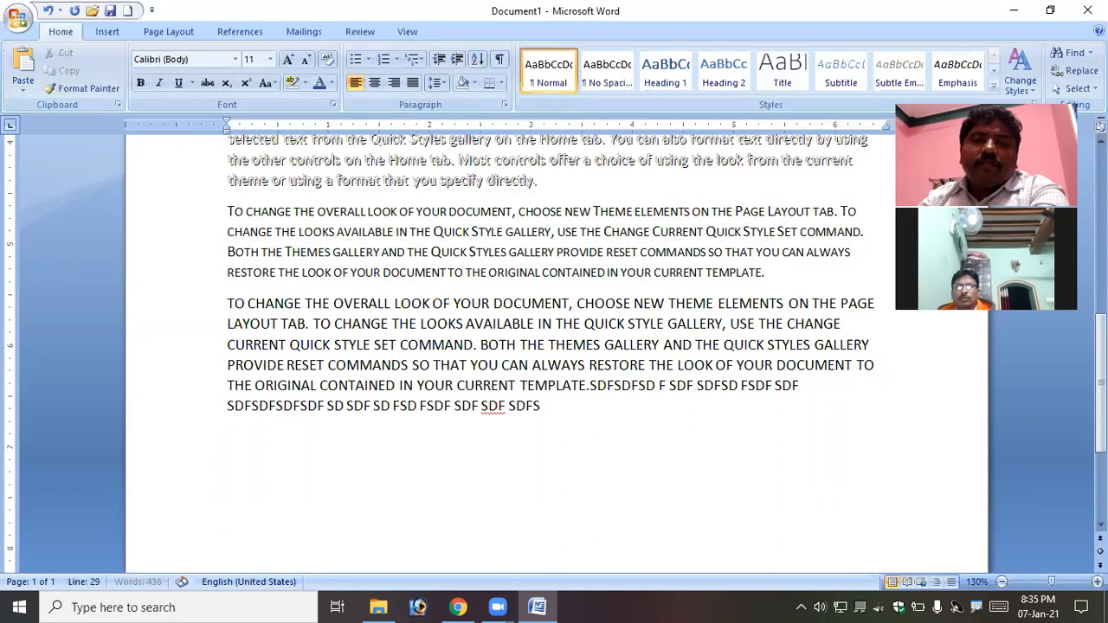
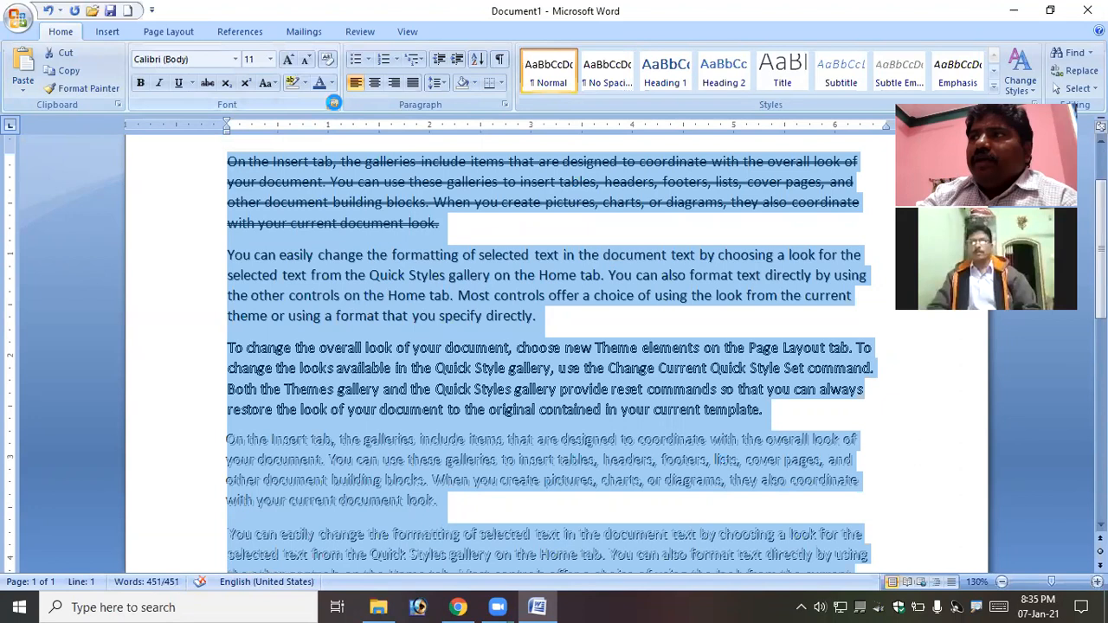
Step: Clear all font effects from the entire document, including double strikethrough, shadow, outline, emboss, engrave, small caps and all caps
{"action": "left_click", "coordinate": [332, 105]}
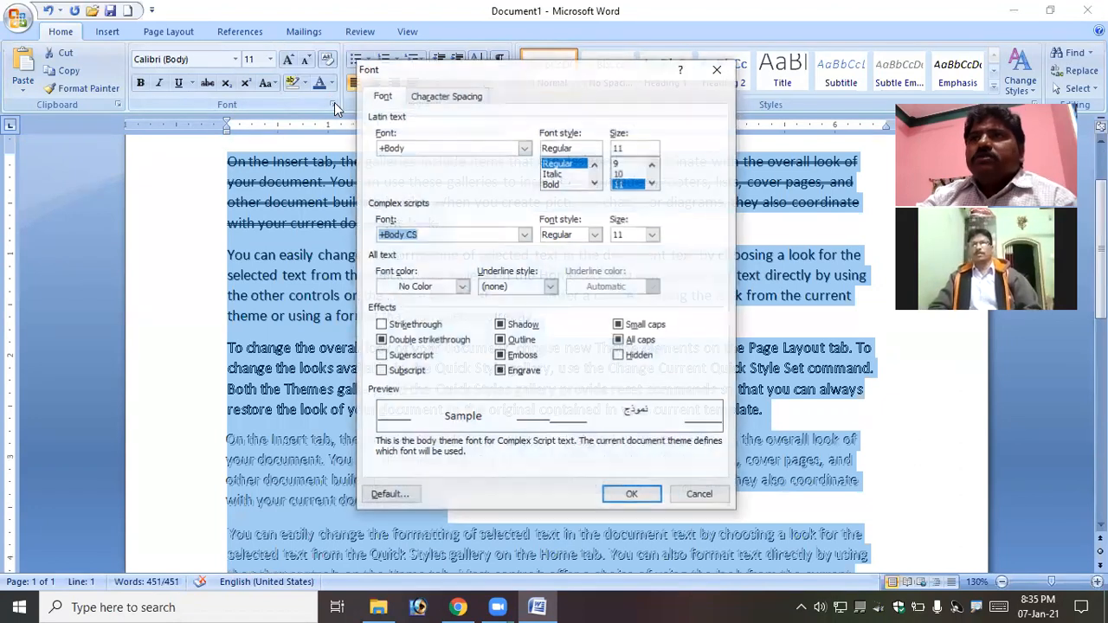
{"action": "left_click", "coordinate": [619, 341]}
{"action": "left_click", "coordinate": [620, 339]}
{"action": "left_click", "coordinate": [510, 368]}
{"action": "left_click", "coordinate": [510, 368]}
{"action": "left_click", "coordinate": [404, 341]}
{"action": "left_click", "coordinate": [404, 342]}
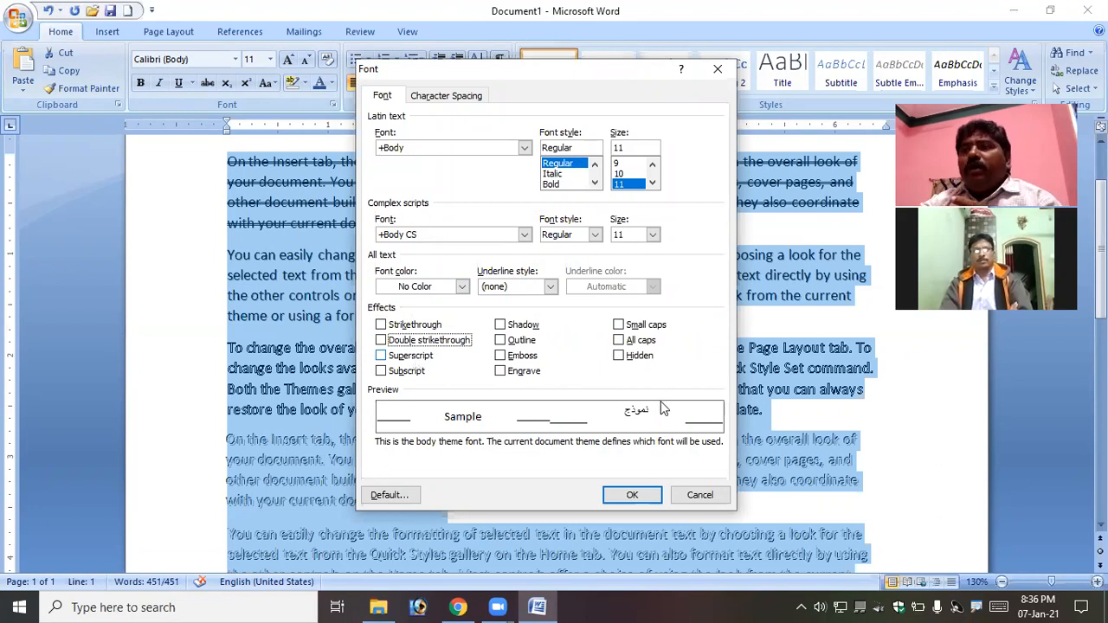
{"action": "left_click", "coordinate": [633, 496]}
Step: Set the font color of the entire document to Automatic and deselect the text
{"action": "scroll", "coordinate": [362, 348], "scroll_direction": "down", "scroll_amount": 2}
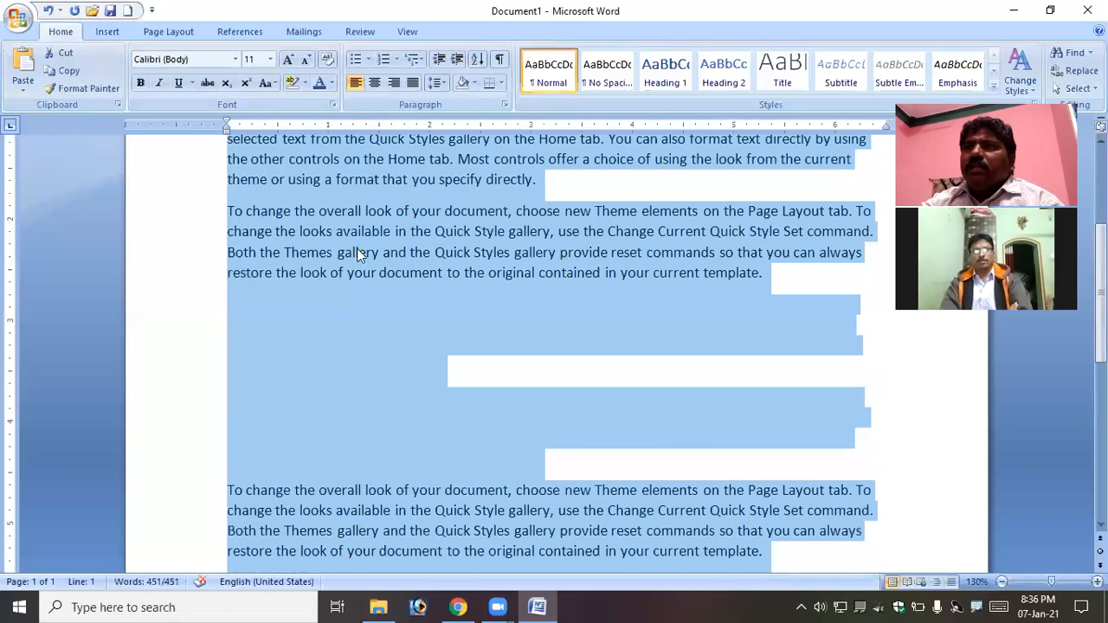
{"action": "left_click", "coordinate": [332, 104]}
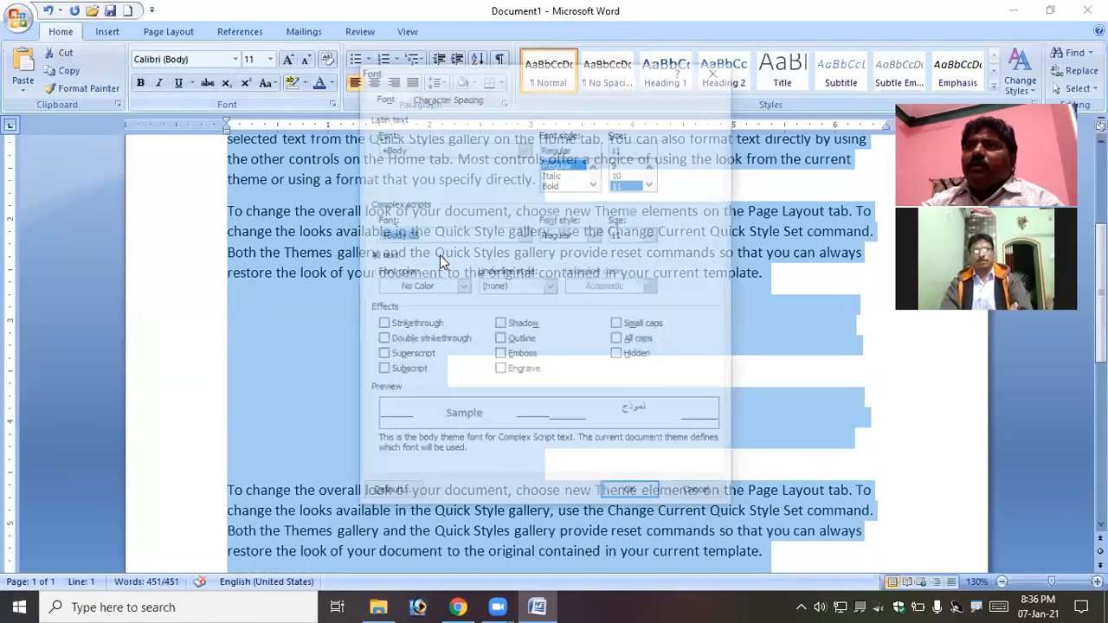
{"action": "left_click", "coordinate": [459, 286]}
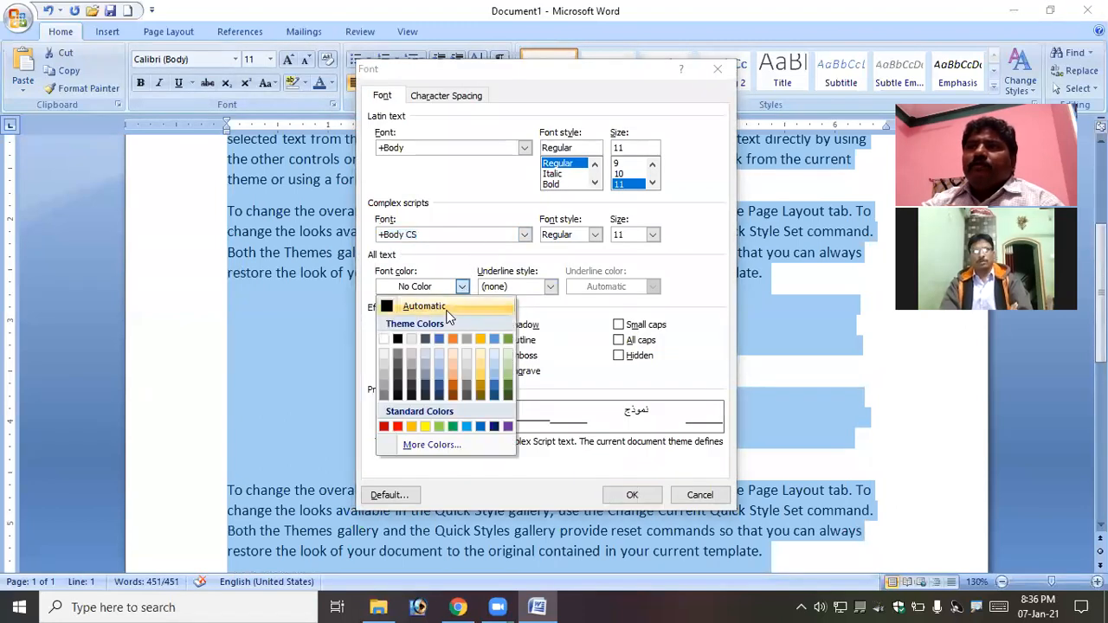
{"action": "left_click", "coordinate": [456, 319]}
{"action": "left_click", "coordinate": [632, 494]}
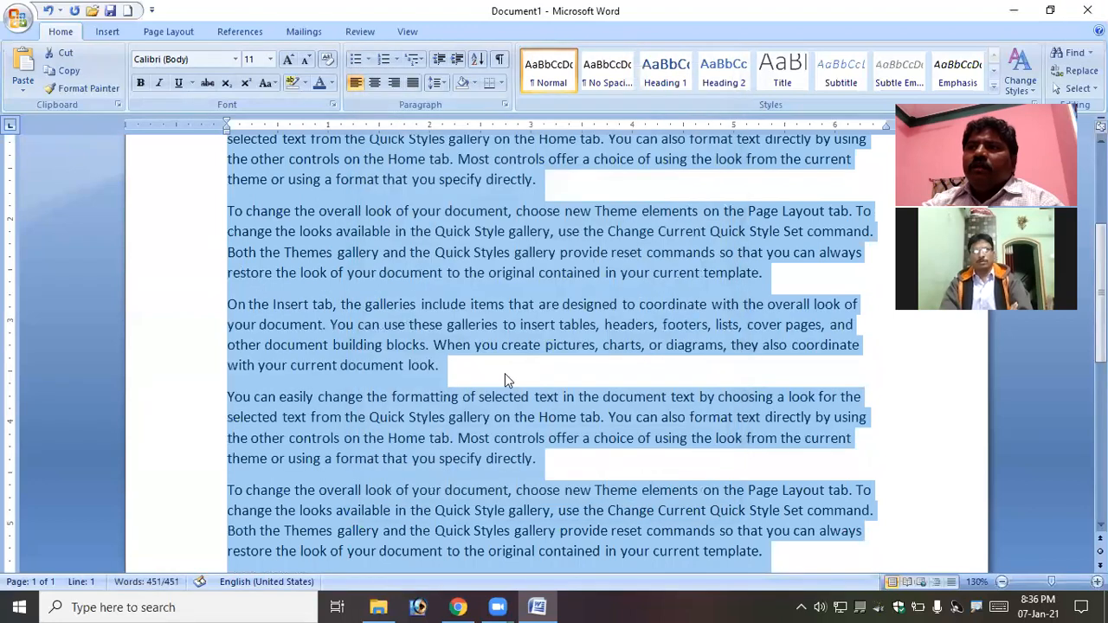
{"action": "left_click", "coordinate": [504, 373]}
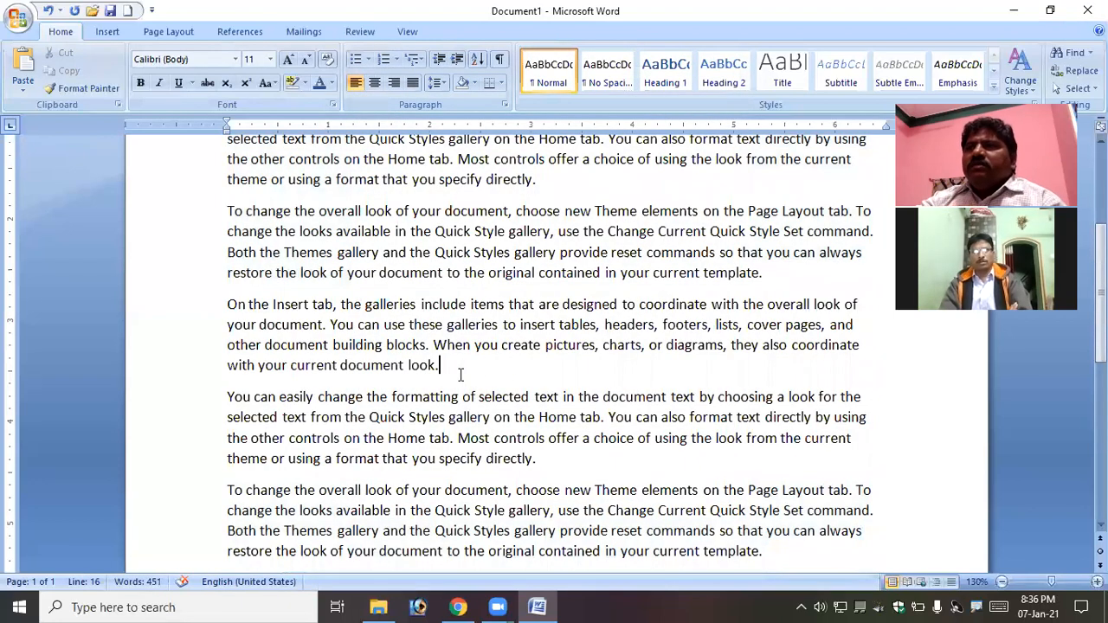
Step: Look over the effects offered in the font settings and close them without applying anything
{"action": "scroll", "coordinate": [446, 327], "scroll_direction": "up", "scroll_amount": 5}
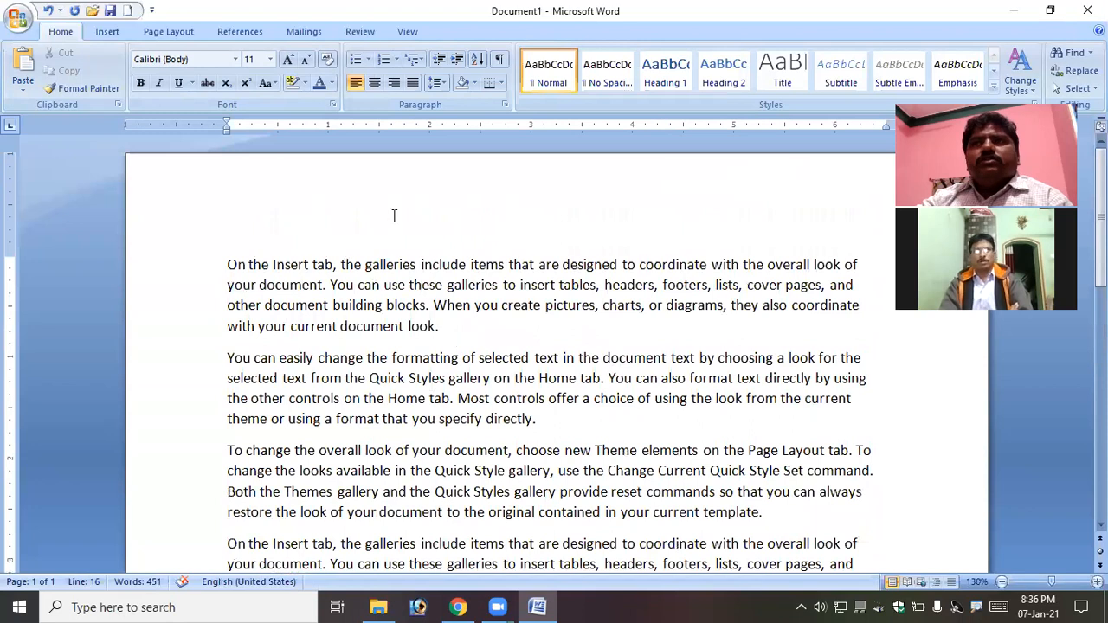
{"action": "left_click", "coordinate": [333, 104]}
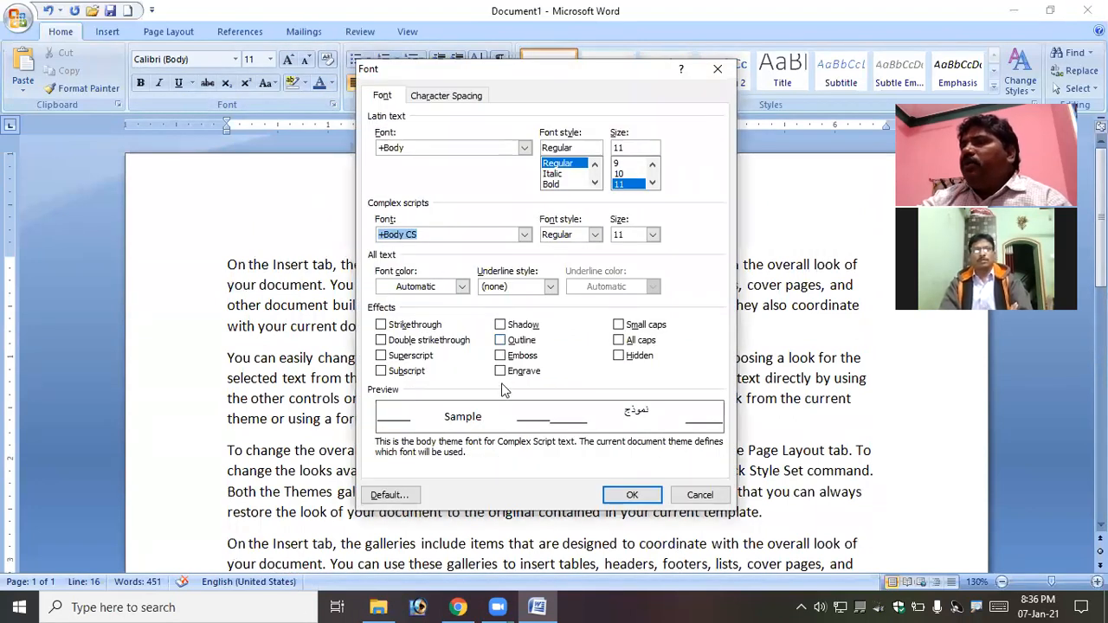
{"action": "left_click", "coordinate": [700, 496]}
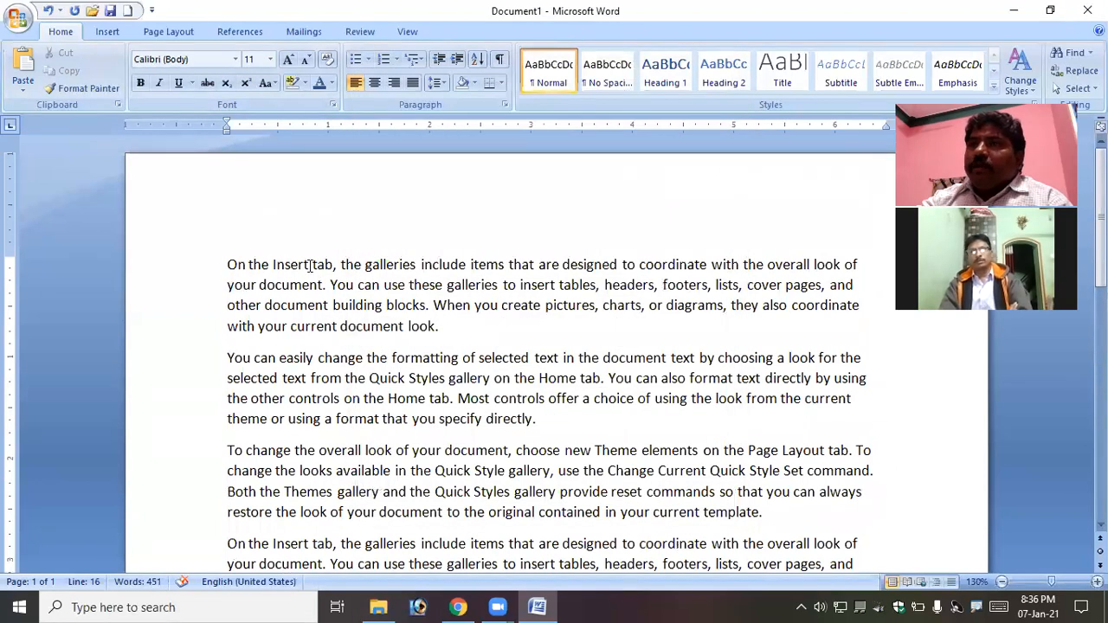
Step: Apply the Superscript effect to the word "Insert" in the first line of the first paragraph
{"action": "left_click_drag", "start_coordinate": [309, 265], "coordinate": [271, 270]}
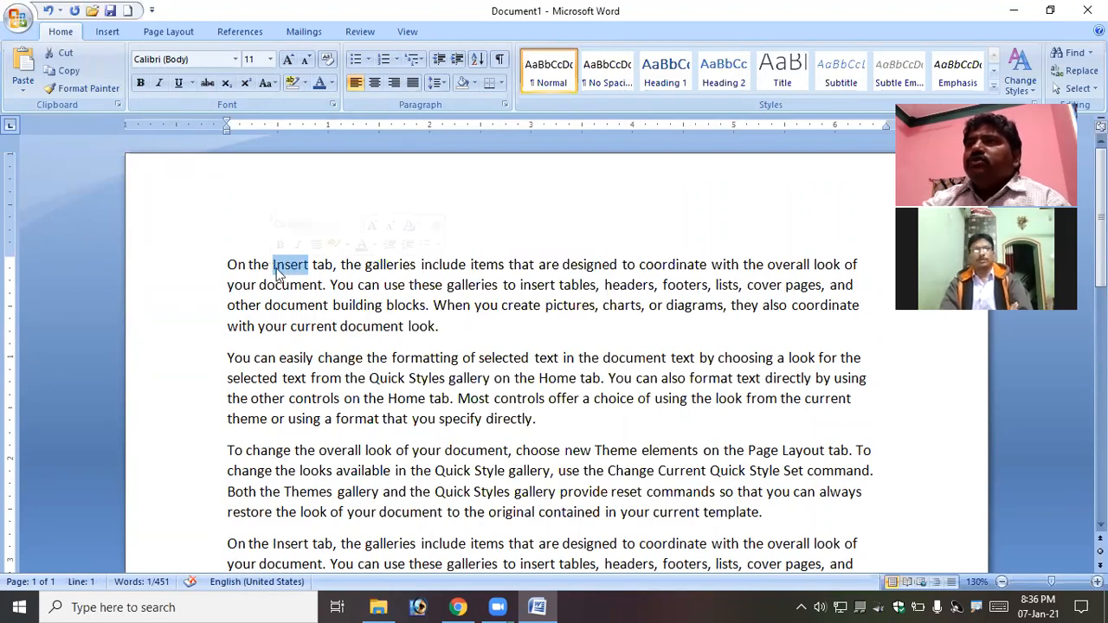
{"action": "left_click", "coordinate": [333, 103]}
{"action": "left_click", "coordinate": [410, 356]}
{"action": "left_click", "coordinate": [633, 494]}
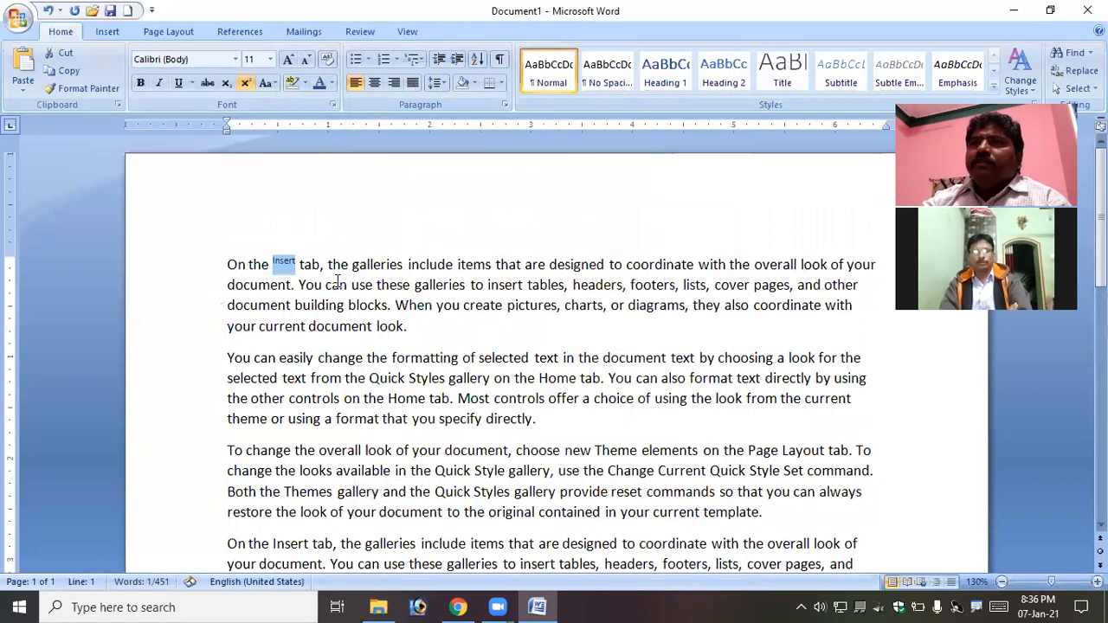
Step: Apply the Subscript effect to the word "tab" in the first line of the first paragraph and deselect it
{"action": "double_click", "coordinate": [310, 265]}
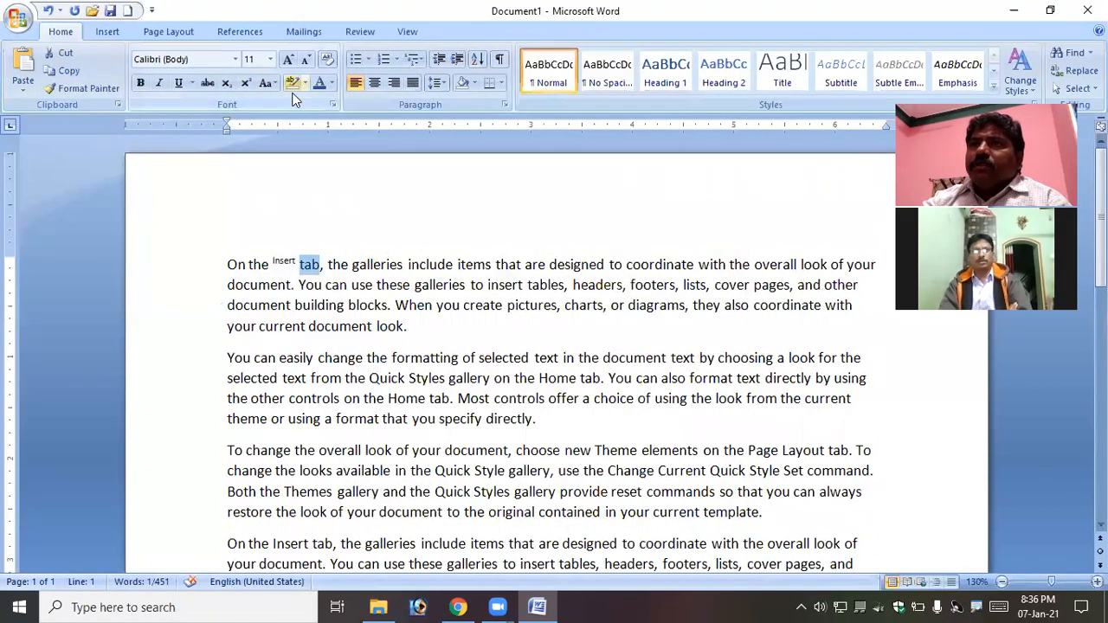
{"action": "left_click", "coordinate": [333, 105]}
{"action": "left_click", "coordinate": [411, 369]}
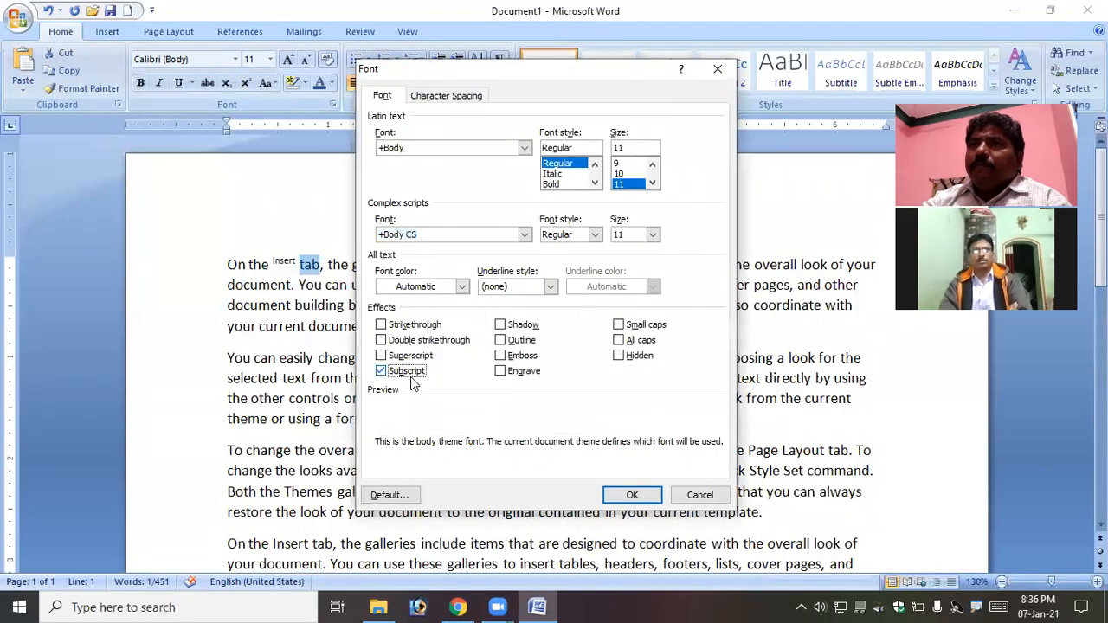
{"action": "left_click", "coordinate": [623, 495]}
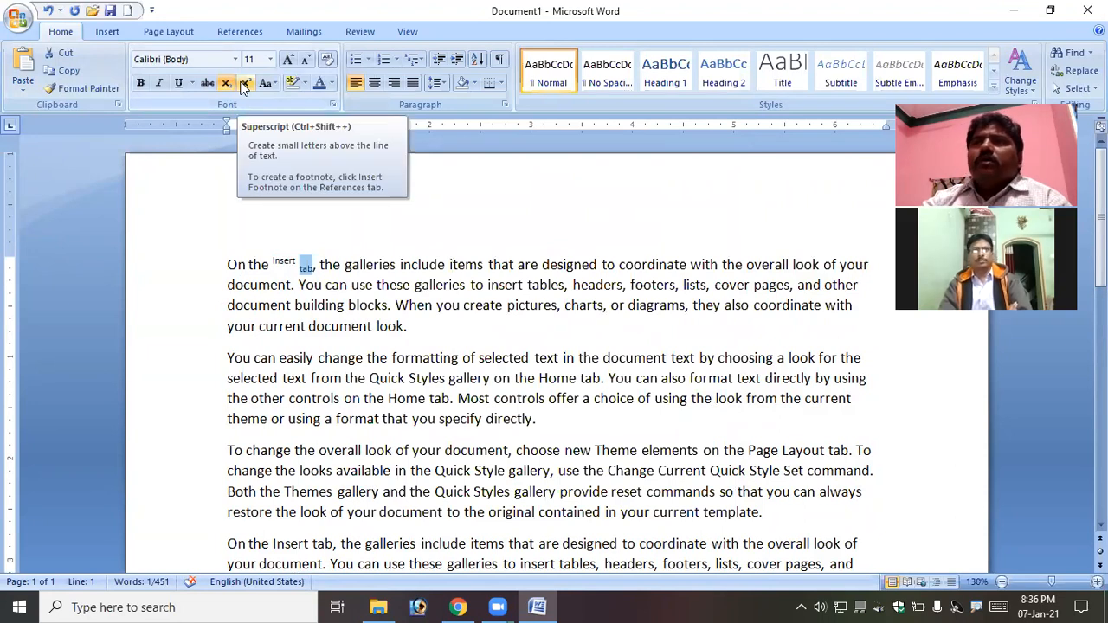
{"action": "left_click", "coordinate": [401, 325]}
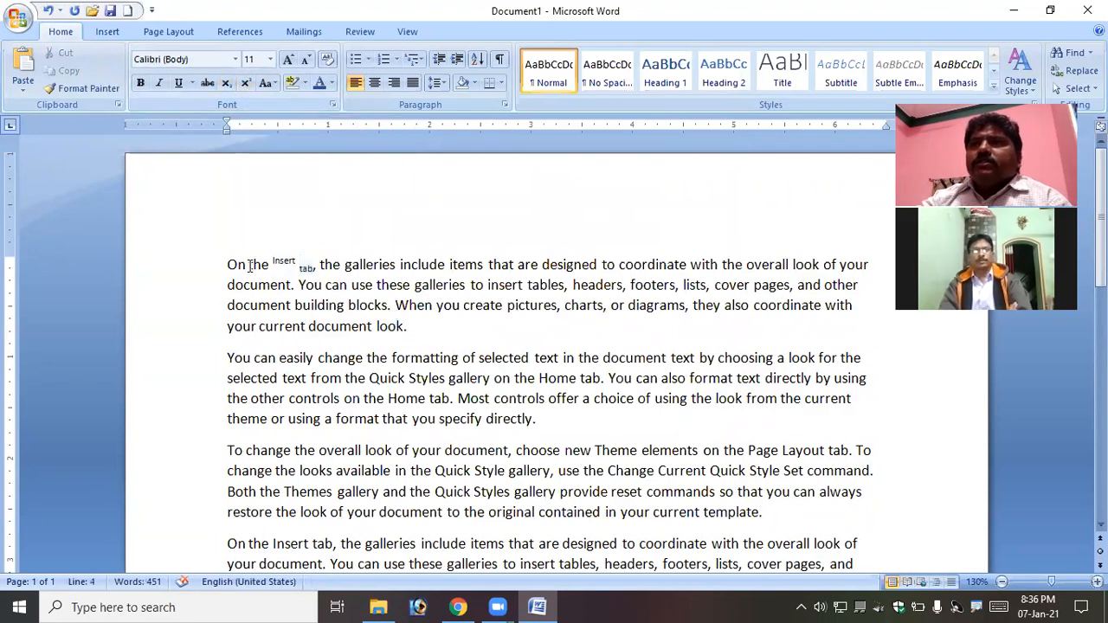
Step: Add blank space above the first paragraph and enter the title "Telugu Tech Zone By" followed by the presenter's name on the first line
{"action": "scroll", "coordinate": [230, 324], "scroll_direction": "up", "scroll_amount": 1}
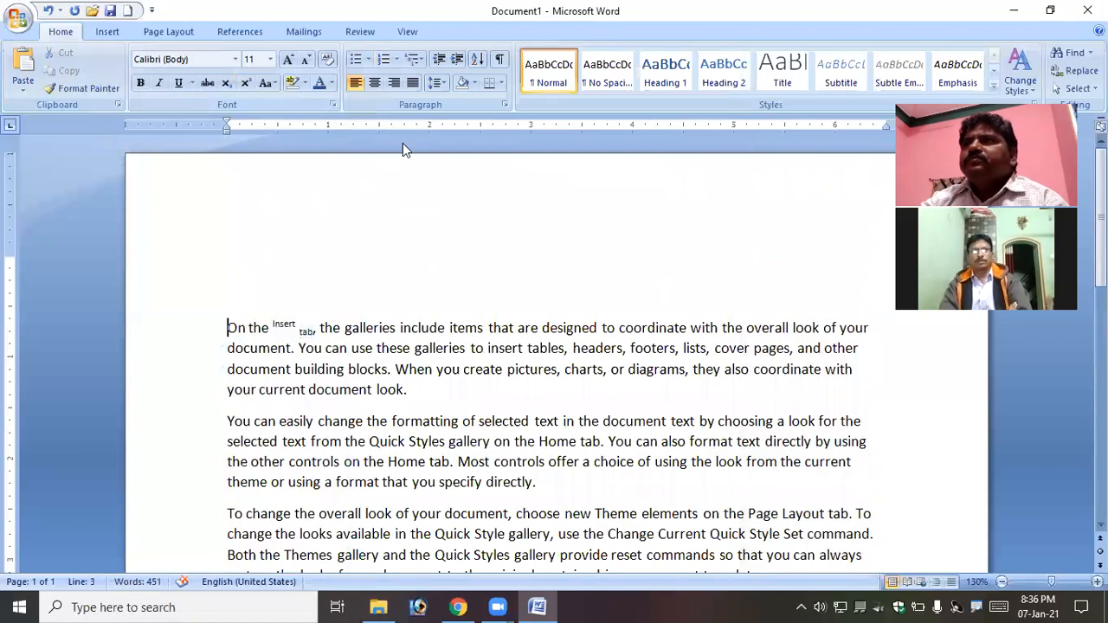
{"action": "left_click", "coordinate": [257, 249]}
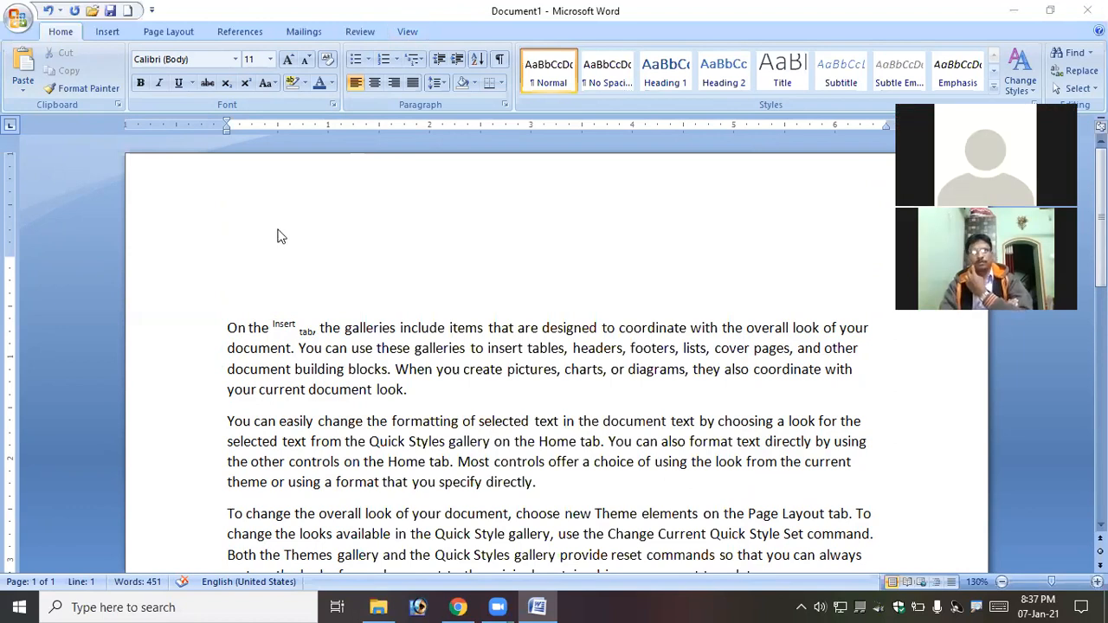
{"action": "type", "text": "Telugu"}
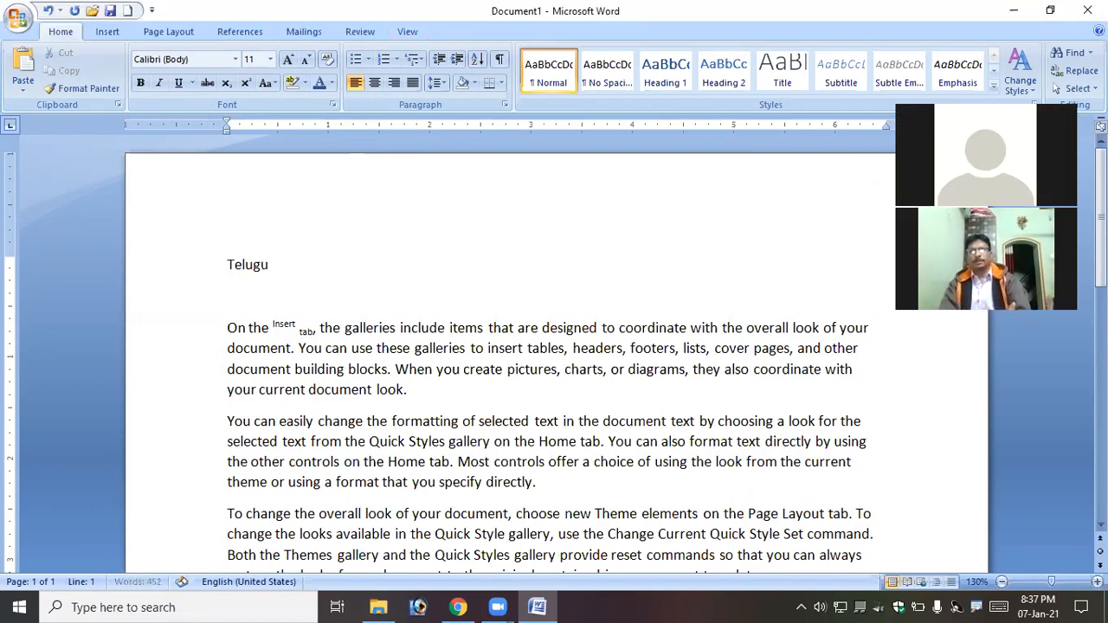
{"action": "type", "text": " Tech Zone By Anji"}
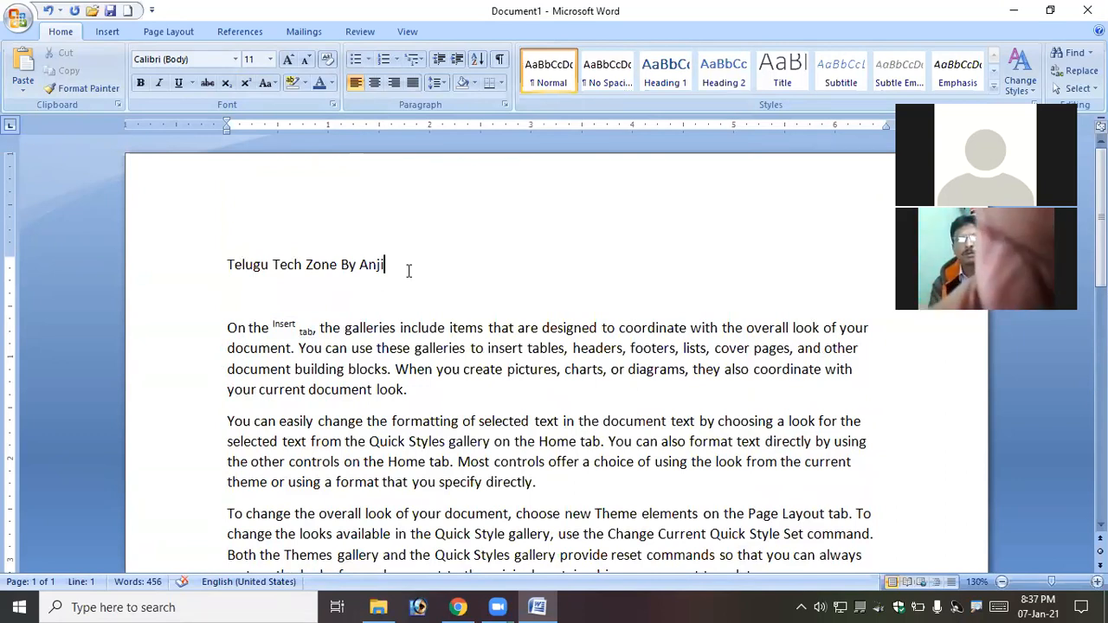
Step: Space out the letters of "Telugu Tech Zone" in the title line by inserting a space between each of them
{"action": "left_click_drag", "start_coordinate": [409, 271], "coordinate": [229, 271]}
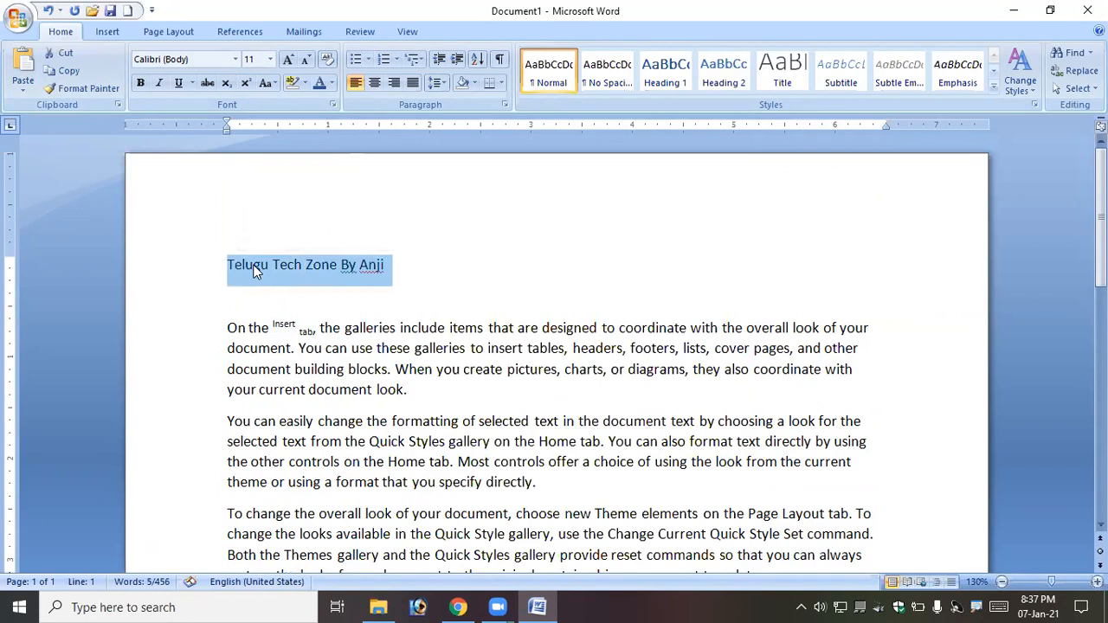
{"action": "left_click", "coordinate": [251, 268]}
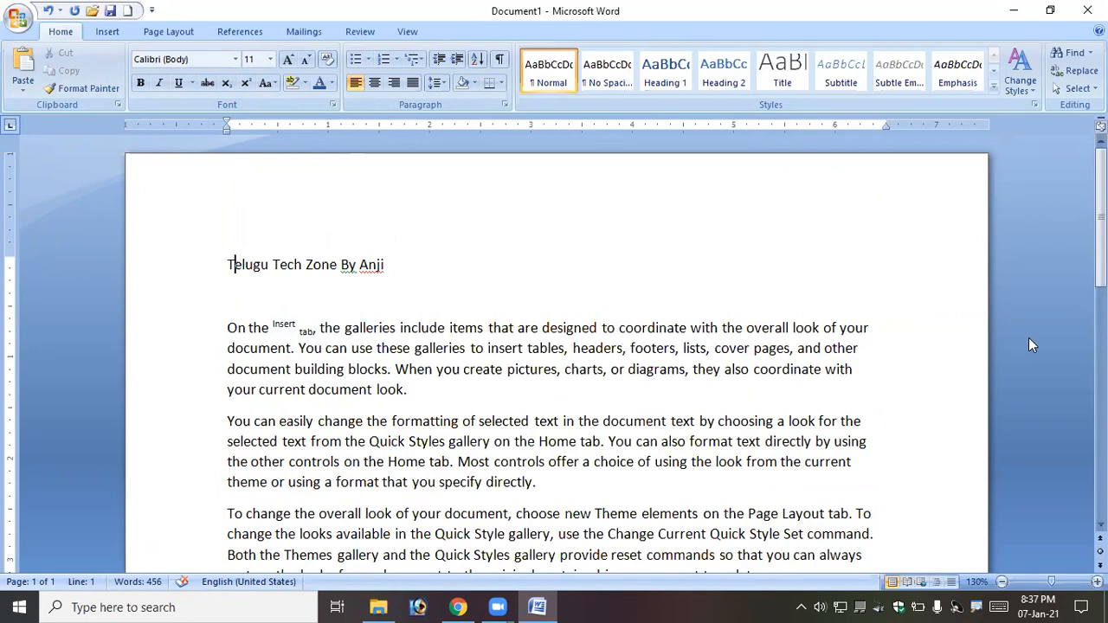
{"action": "key", "text": "Right"}
{"action": "key", "text": "Right"}
{"action": "key", "text": "Right"}
{"action": "key", "text": "Right"}
{"action": "key", "text": "Right"}
{"action": "key", "text": "Right"}
{"action": "key", "text": "Right"}
{"action": "key", "text": "Right"}
{"action": "key", "text": "Right"}
{"action": "key", "text": "Right"}
{"action": "key", "text": "Right"}
{"action": "key", "text": "Right"}
{"action": "key", "text": "Right"}
{"action": "key", "text": "Right"}
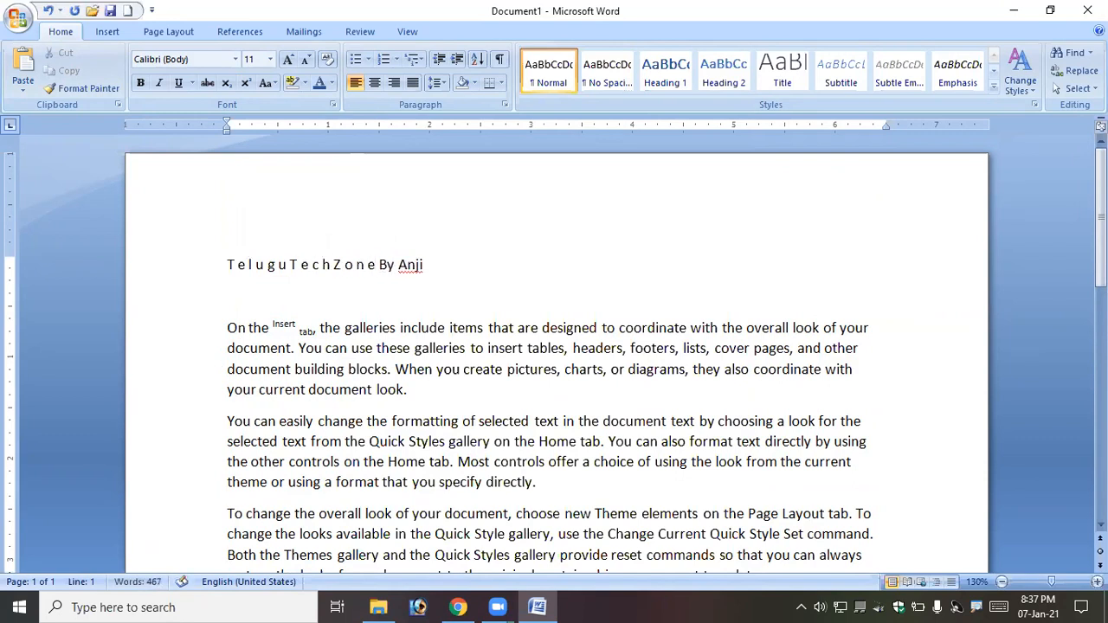
Step: Undo the spaces inserted between the letters of "Telugu Tech Zone" in the title line
{"action": "key", "text": "ctrl+z"}
{"action": "key", "text": "ctrl+z"}
{"action": "key", "text": "ctrl+z"}
{"action": "key", "text": "ctrl+z"}
{"action": "key", "text": "ctrl+z"}
{"action": "key", "text": "ctrl+z"}
{"action": "key", "text": "ctrl+z"}
{"action": "key", "text": "ctrl+z"}
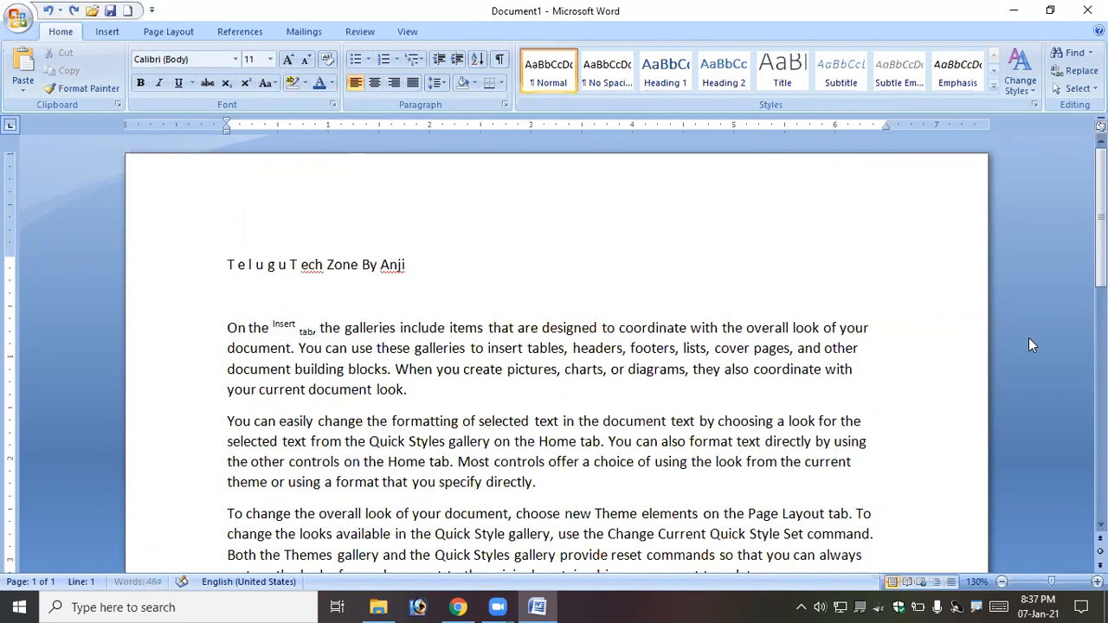
{"action": "key", "text": "ctrl+z"}
{"action": "key", "text": "ctrl+z"}
{"action": "key", "text": "ctrl+z"}
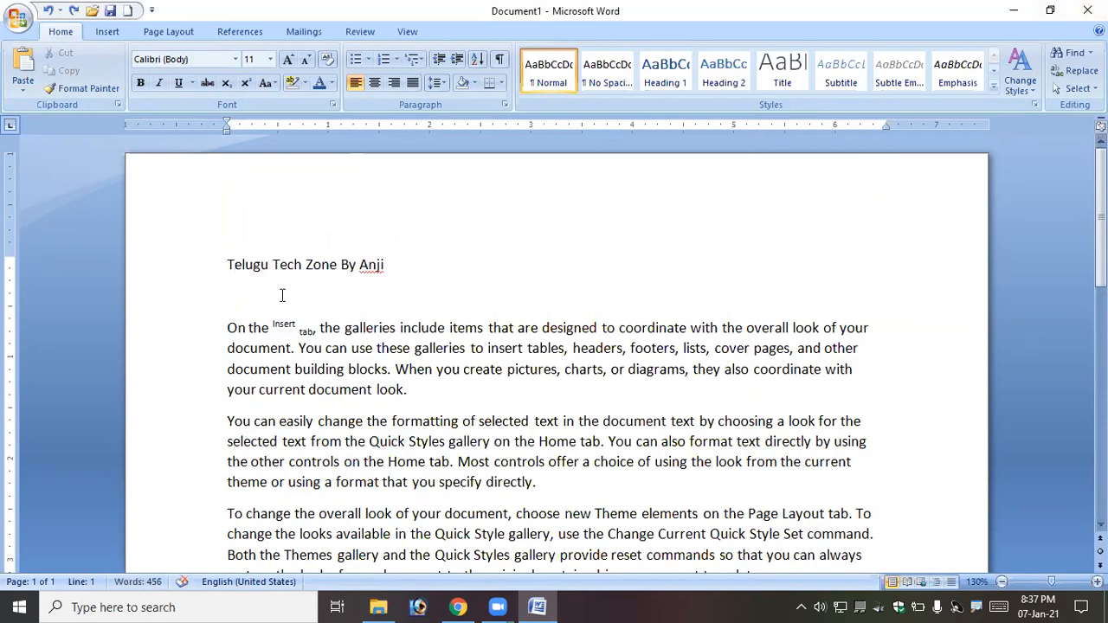
Step: Choose Expanded character spacing for the whole title line in the Font settings, trying Condensed for comparison along the way
{"action": "left_click_drag", "start_coordinate": [394, 267], "coordinate": [238, 263]}
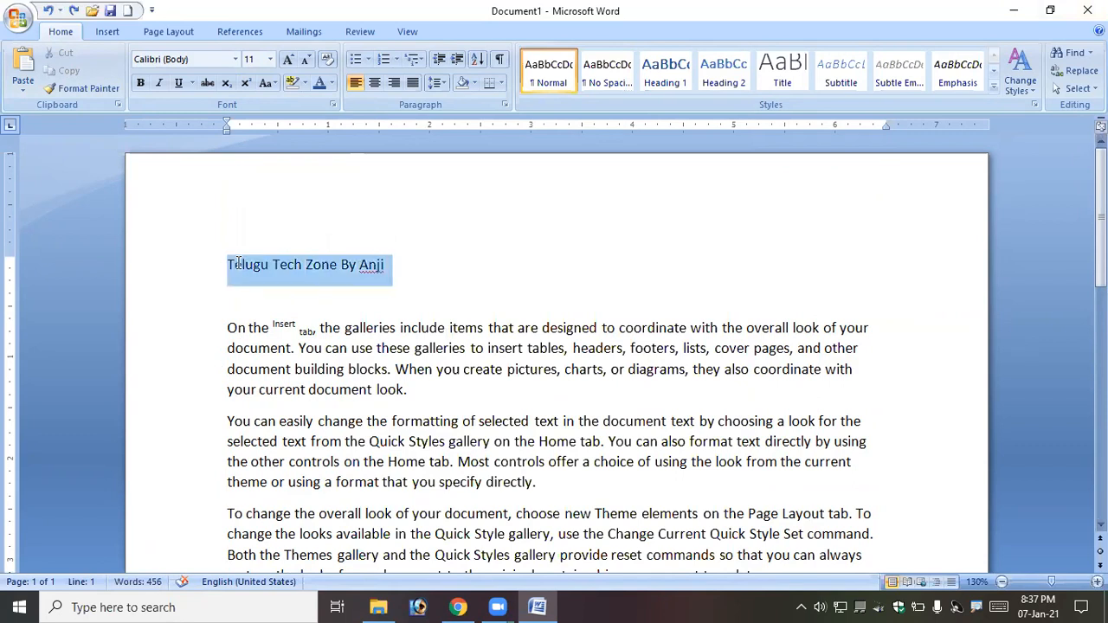
{"action": "left_click", "coordinate": [328, 105]}
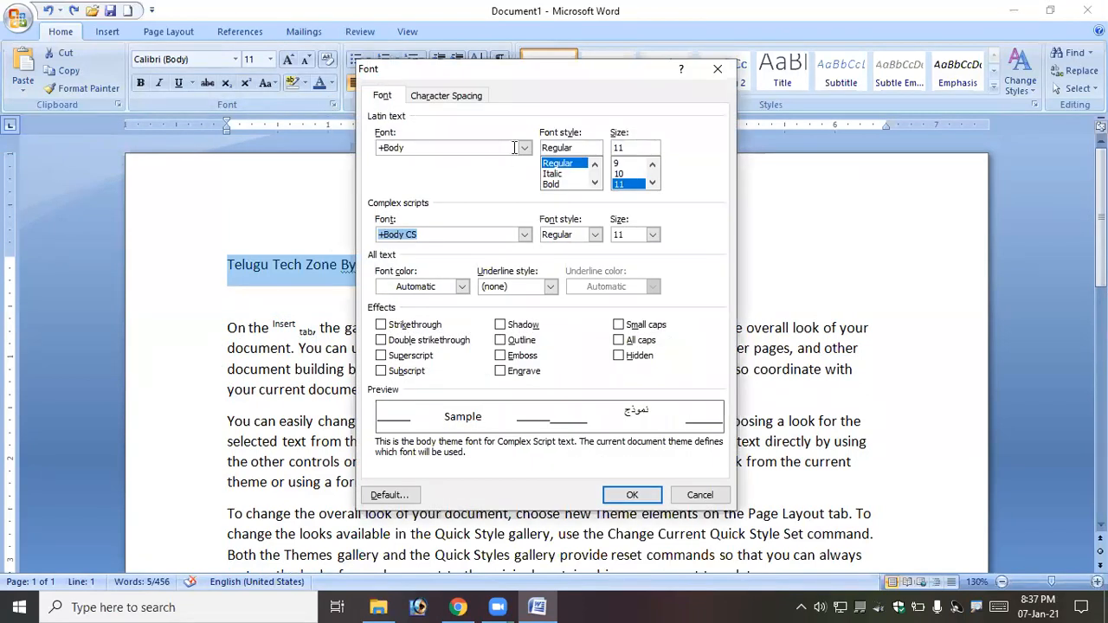
{"action": "left_click", "coordinate": [447, 96]}
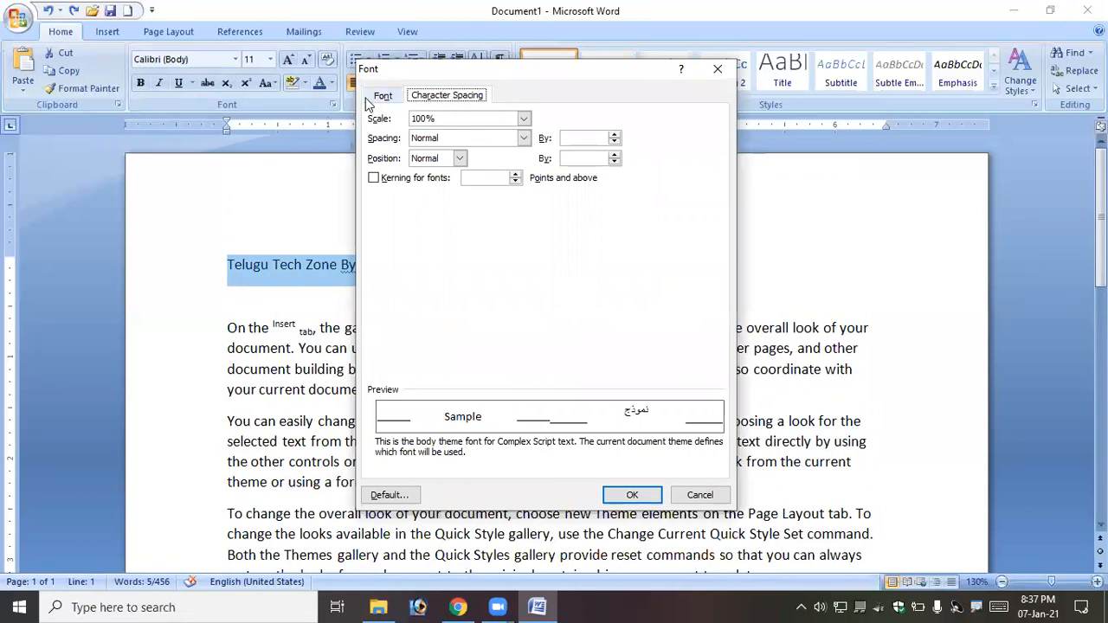
{"action": "left_click", "coordinate": [369, 99]}
{"action": "left_click", "coordinate": [445, 97]}
{"action": "left_click", "coordinate": [523, 140]}
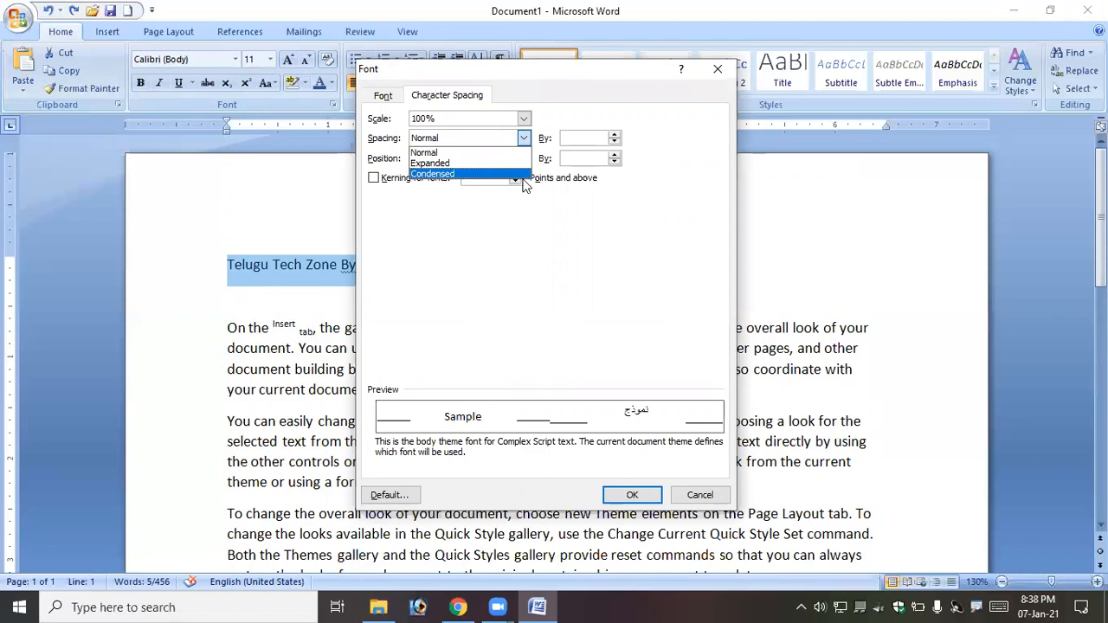
{"action": "left_click", "coordinate": [456, 165]}
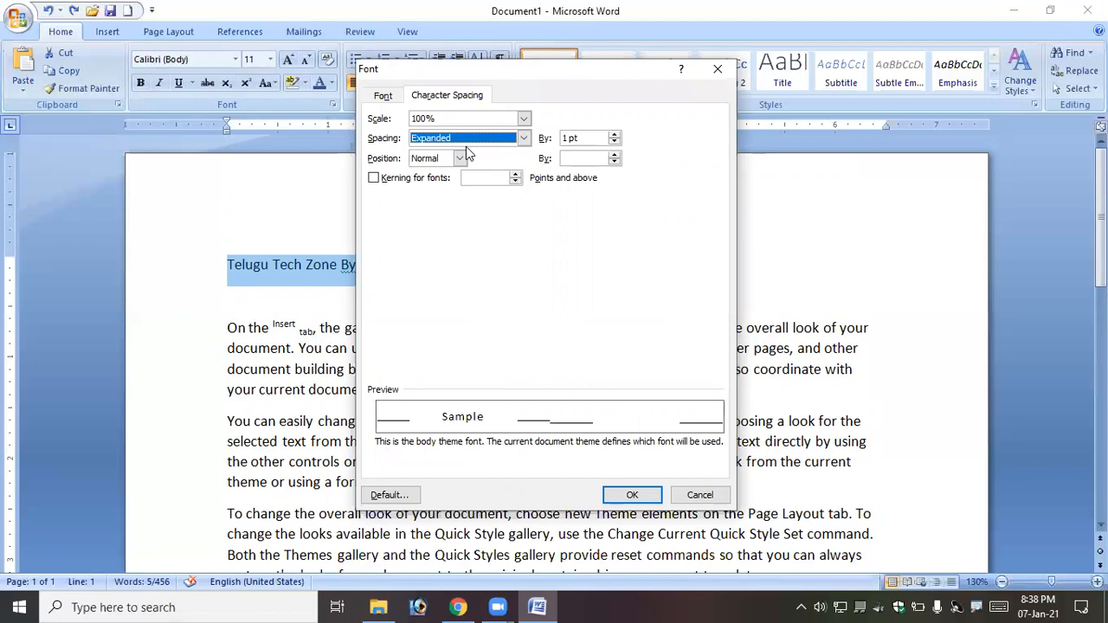
{"action": "left_click", "coordinate": [472, 142]}
{"action": "left_click", "coordinate": [464, 174]}
{"action": "left_click", "coordinate": [483, 139]}
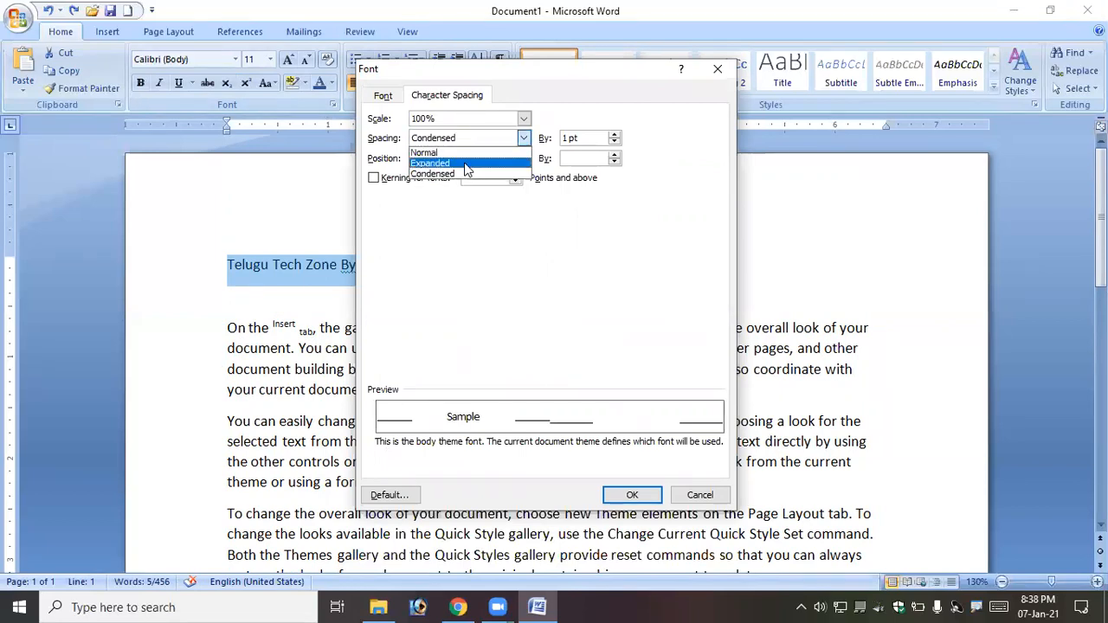
{"action": "left_click", "coordinate": [464, 163]}
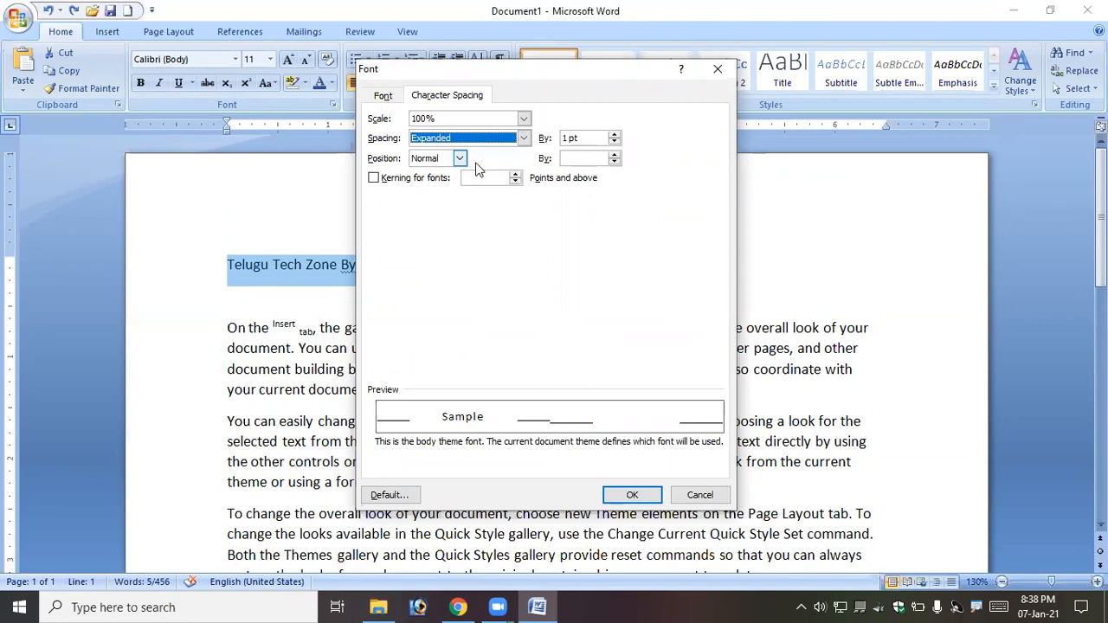
Step: Set the title line's expanded spacing amount to 9 pt, apply it and deselect the title
{"action": "left_click", "coordinate": [616, 136]}
{"action": "left_click", "coordinate": [616, 136]}
{"action": "left_click", "coordinate": [616, 136]}
{"action": "left_click", "coordinate": [616, 136]}
{"action": "left_click", "coordinate": [615, 136]}
{"action": "left_click", "coordinate": [615, 136]}
{"action": "left_click", "coordinate": [616, 136]}
{"action": "left_click", "coordinate": [615, 136]}
{"action": "left_click", "coordinate": [616, 136]}
{"action": "left_click", "coordinate": [615, 136]}
{"action": "left_click", "coordinate": [616, 136]}
{"action": "left_click", "coordinate": [616, 136]}
{"action": "left_click", "coordinate": [616, 136]}
{"action": "left_click", "coordinate": [632, 494]}
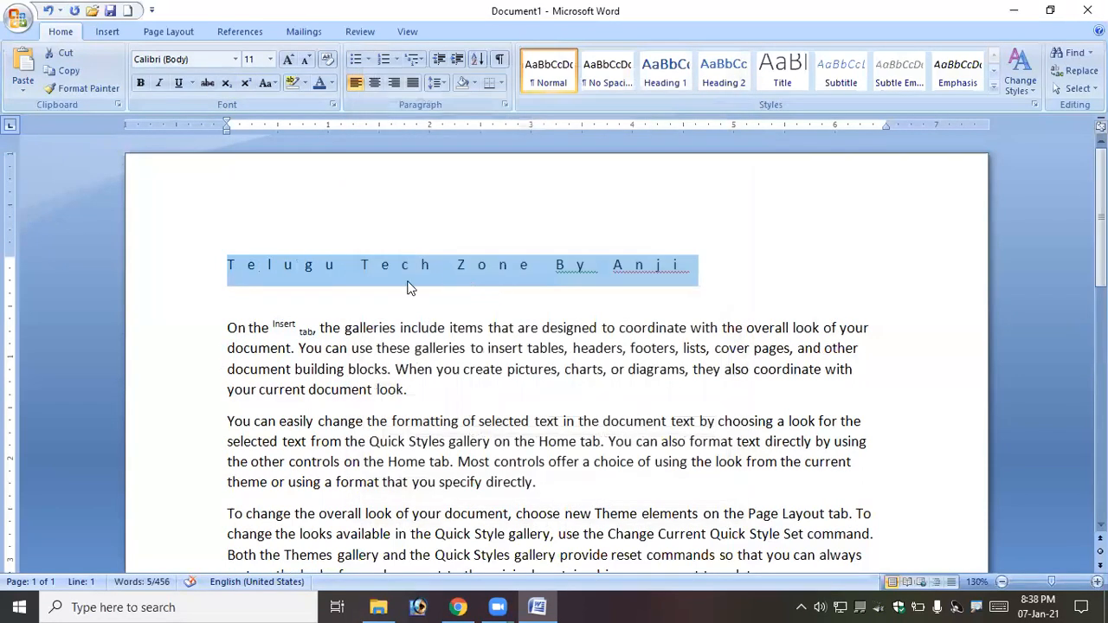
{"action": "left_click", "coordinate": [346, 271]}
{"action": "left_click", "coordinate": [249, 269]}
{"action": "left_click", "coordinate": [284, 268]}
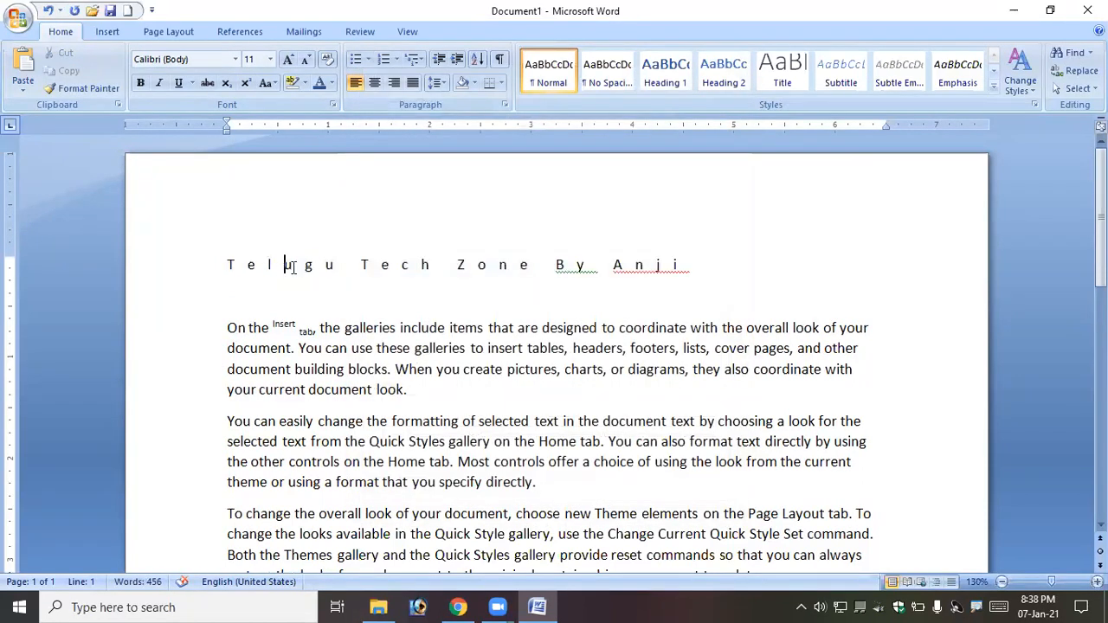
Step: Change the title line's character spacing to Condensed by 9 pt
{"action": "left_click_drag", "start_coordinate": [700, 268], "coordinate": [208, 279]}
{"action": "left_click", "coordinate": [333, 105]}
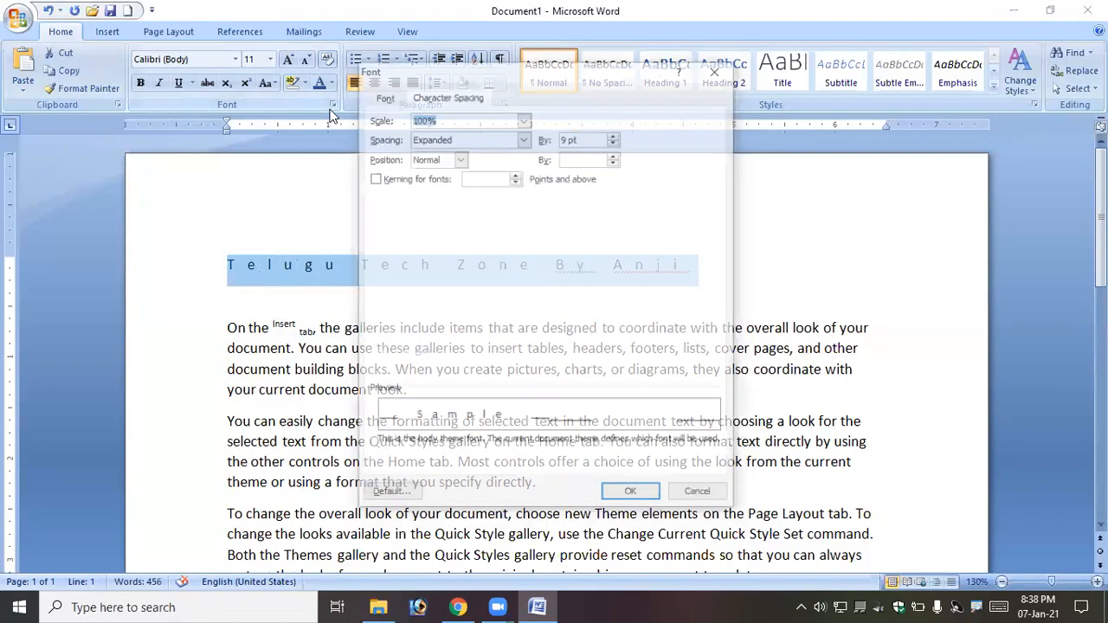
{"action": "left_click", "coordinate": [524, 139]}
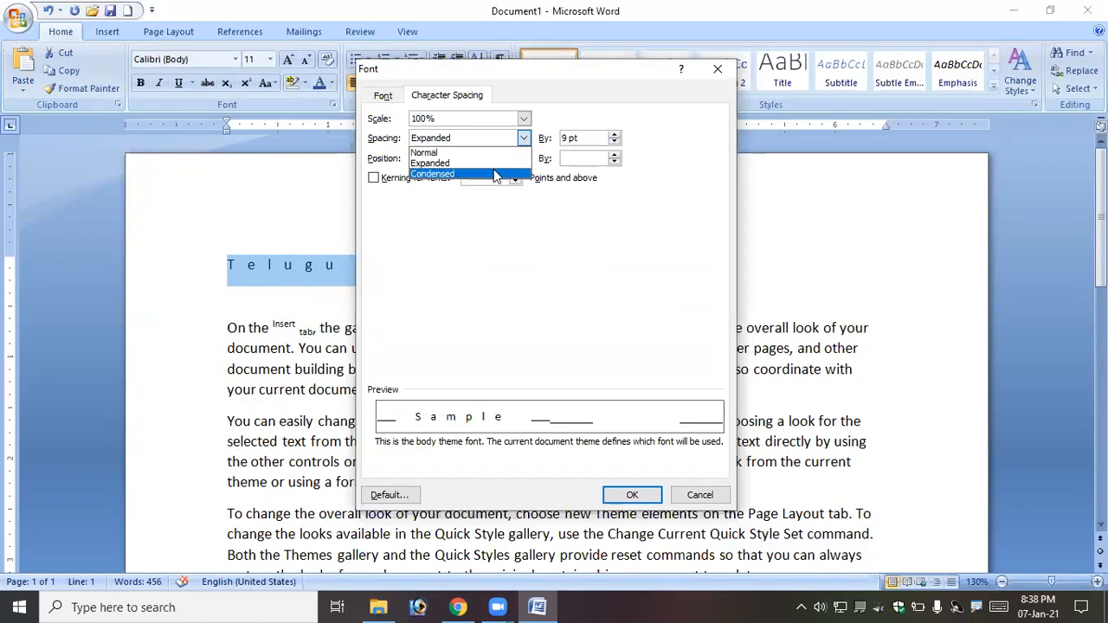
{"action": "left_click", "coordinate": [497, 174]}
{"action": "left_click", "coordinate": [634, 495]}
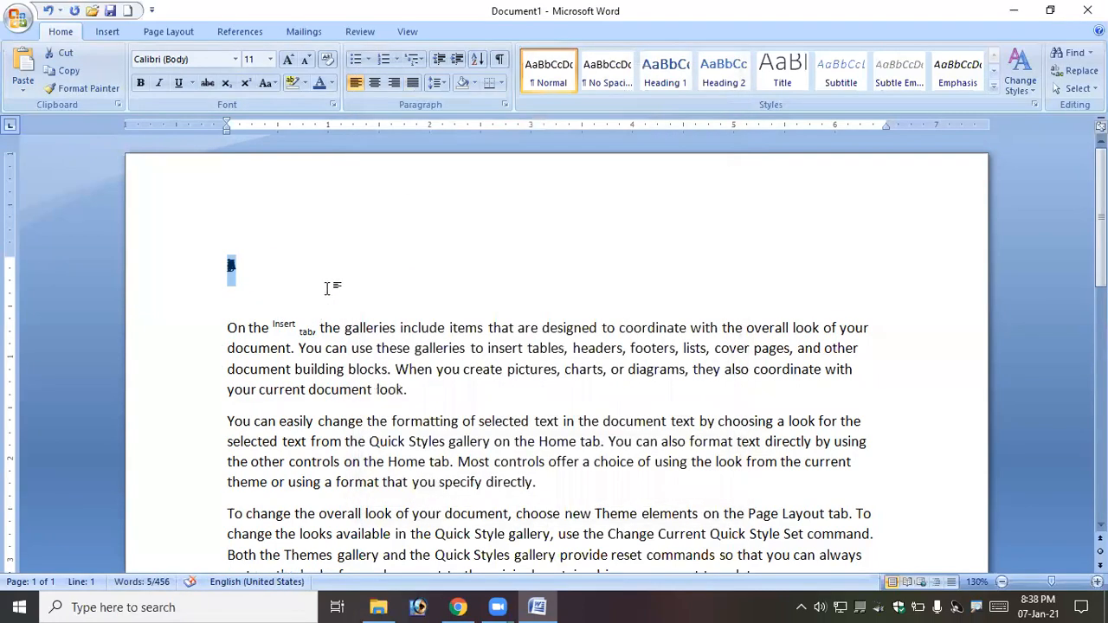
Step: Restore the title line's character spacing to Normal
{"action": "left_click", "coordinate": [334, 105]}
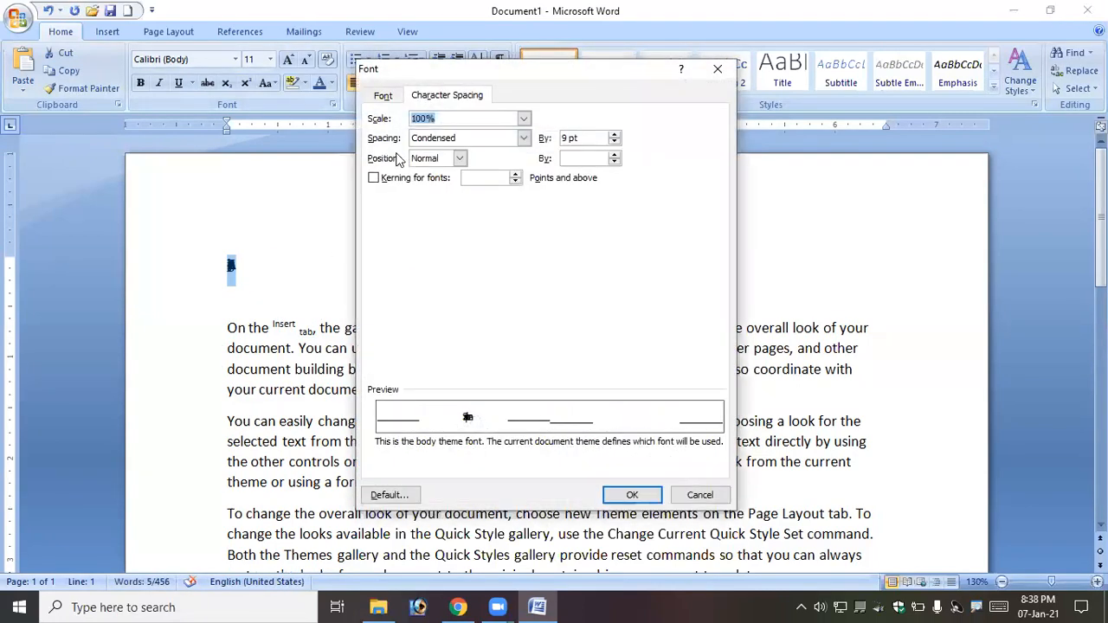
{"action": "left_click", "coordinate": [464, 141]}
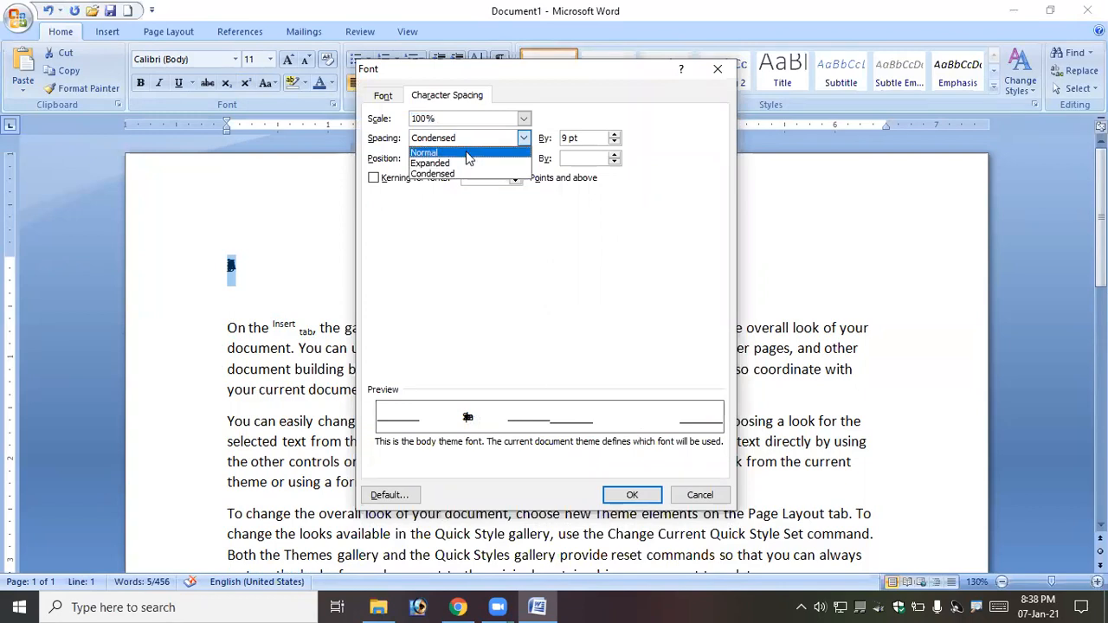
{"action": "left_click", "coordinate": [467, 153]}
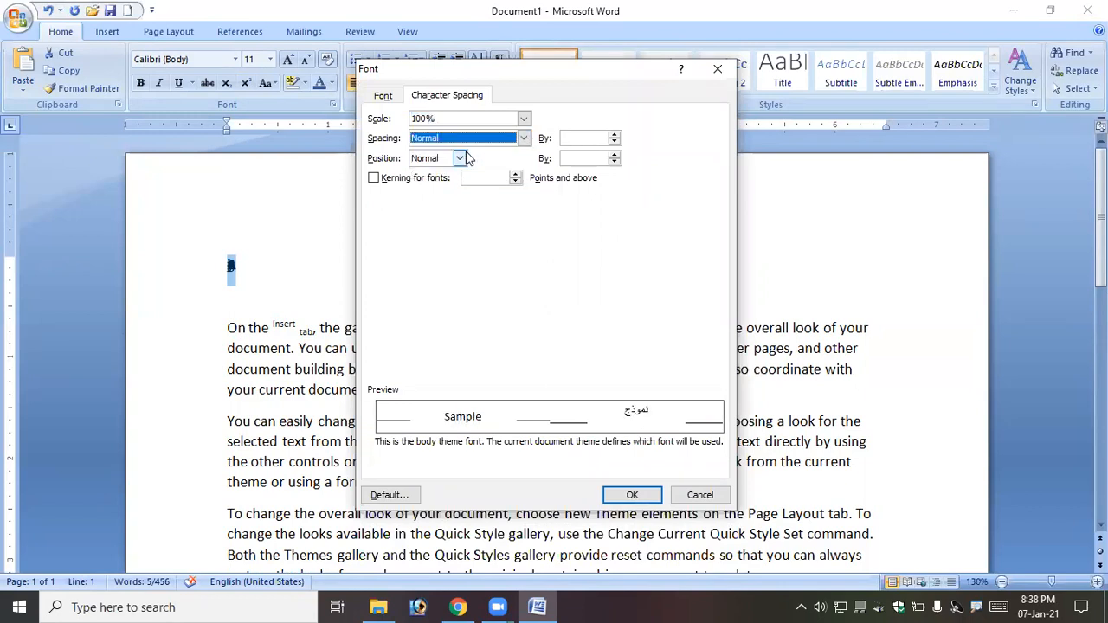
{"action": "left_click", "coordinate": [642, 501]}
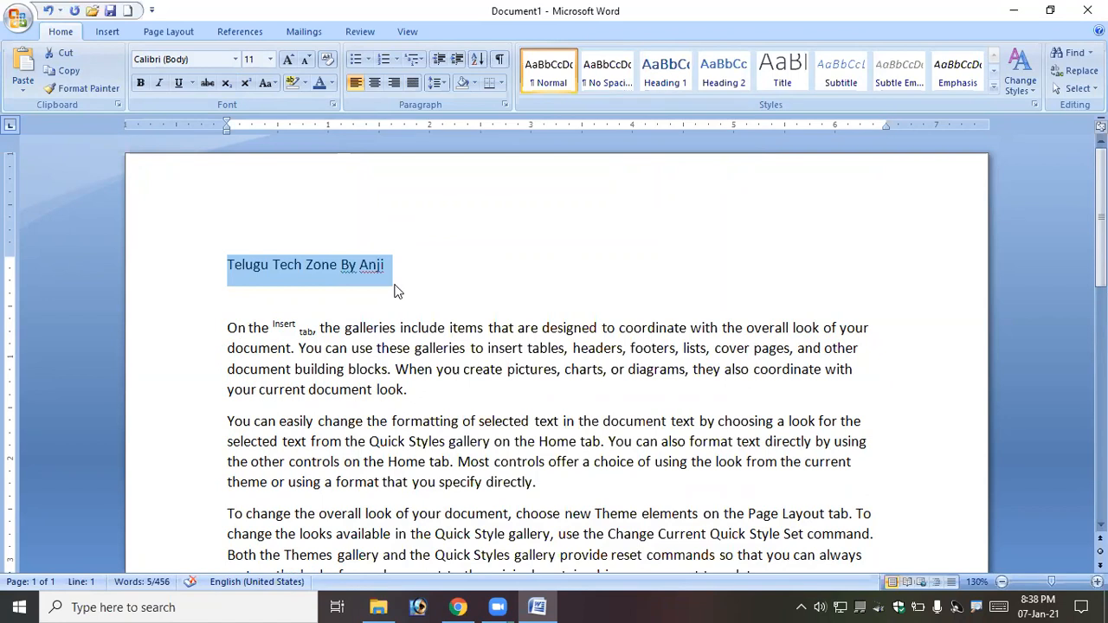
Step: Review the Font settings and the Paragraph indents and spacing settings for the title line, closing both without changes
{"action": "left_click", "coordinate": [333, 104]}
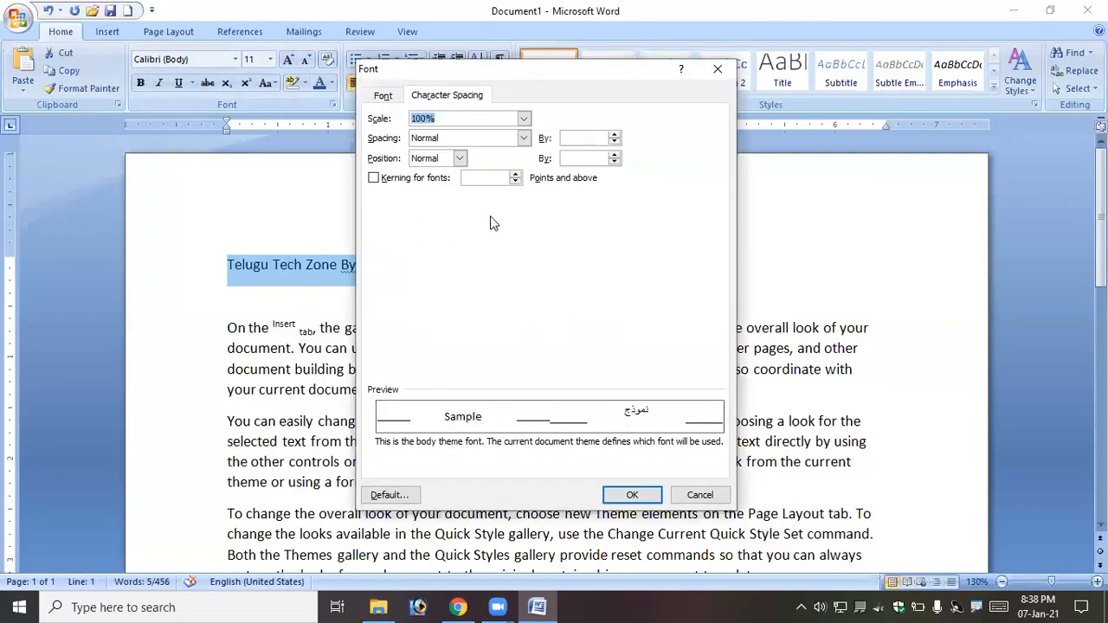
{"action": "left_click", "coordinate": [383, 95]}
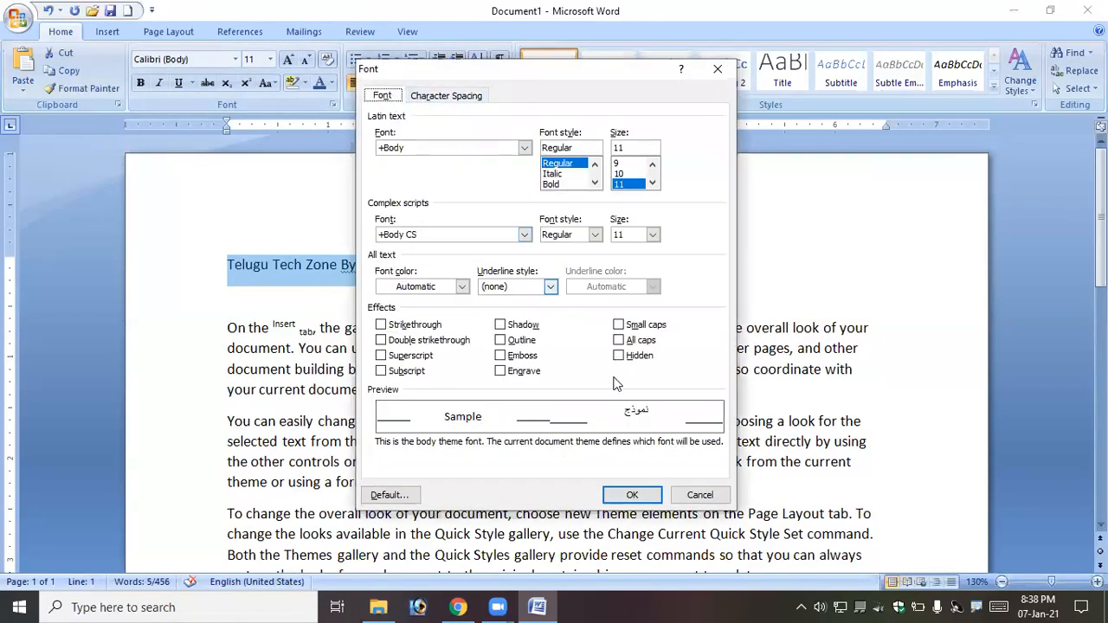
{"action": "left_click", "coordinate": [718, 68]}
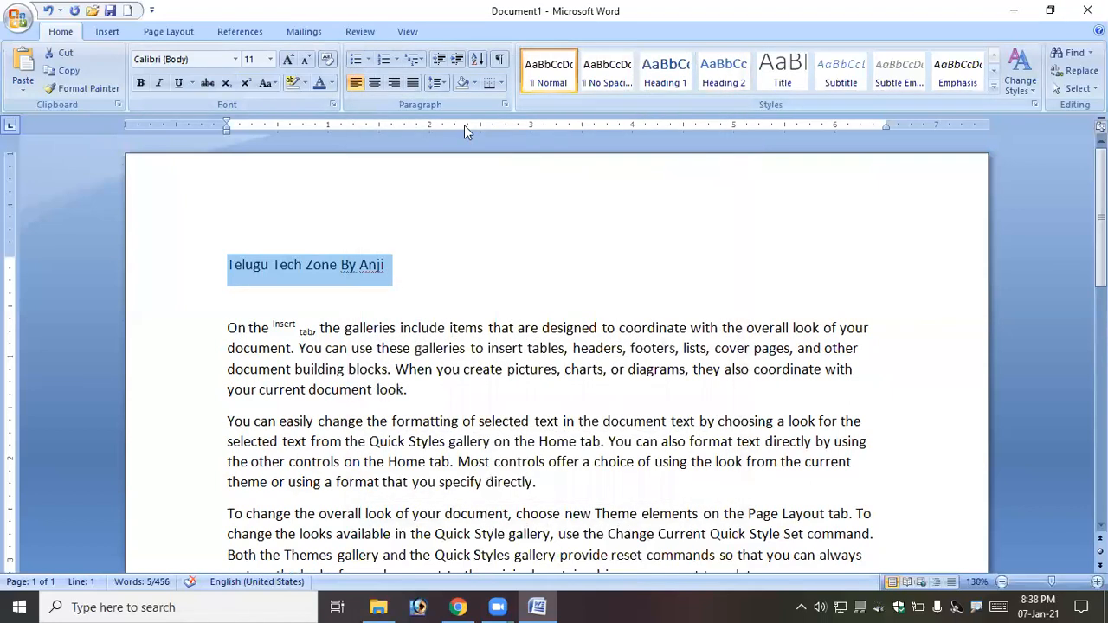
{"action": "left_click", "coordinate": [507, 106]}
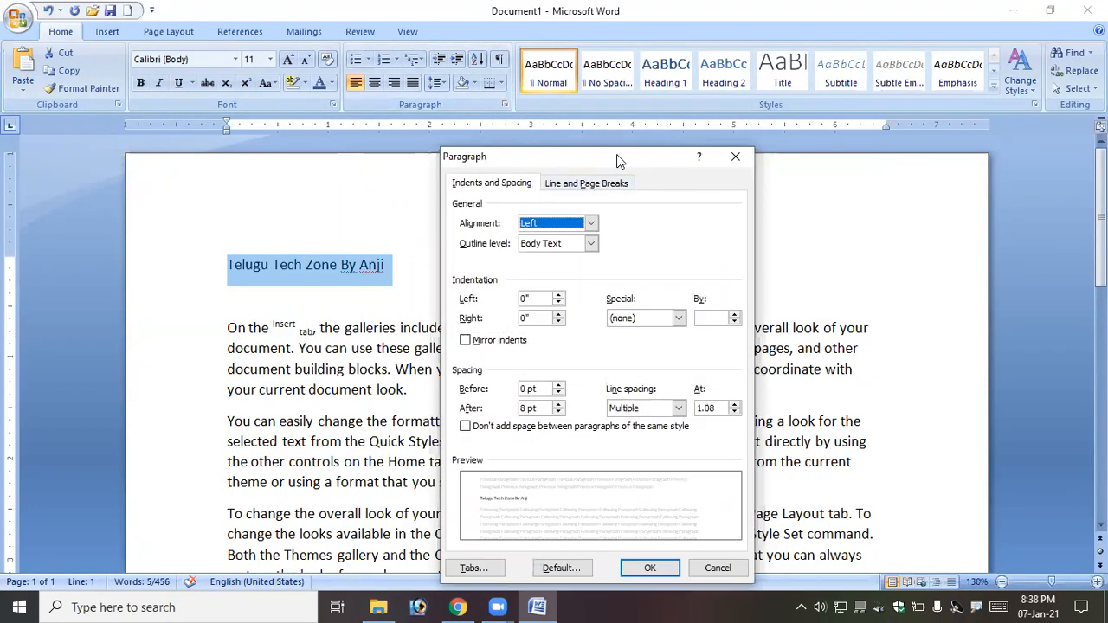
{"action": "left_click_drag", "start_coordinate": [616, 156], "coordinate": [638, 121]}
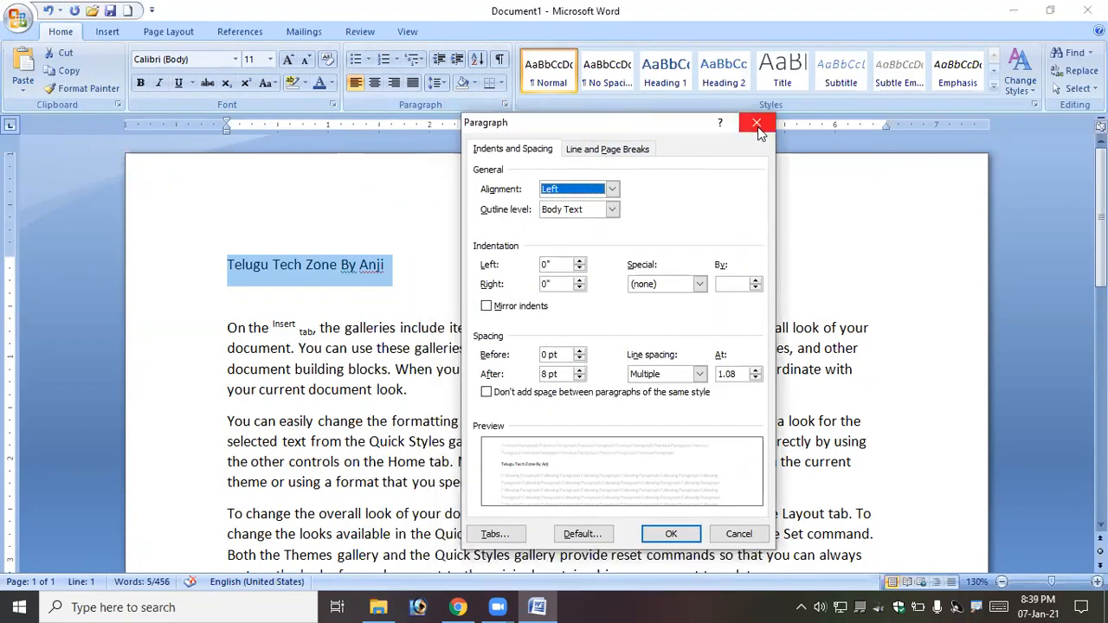
{"action": "left_click", "coordinate": [757, 126]}
Step: Set the line spacing of the first two body paragraphs to 1.5 lines in the Paragraph settings
{"action": "scroll", "coordinate": [353, 349], "scroll_direction": "down", "scroll_amount": 1}
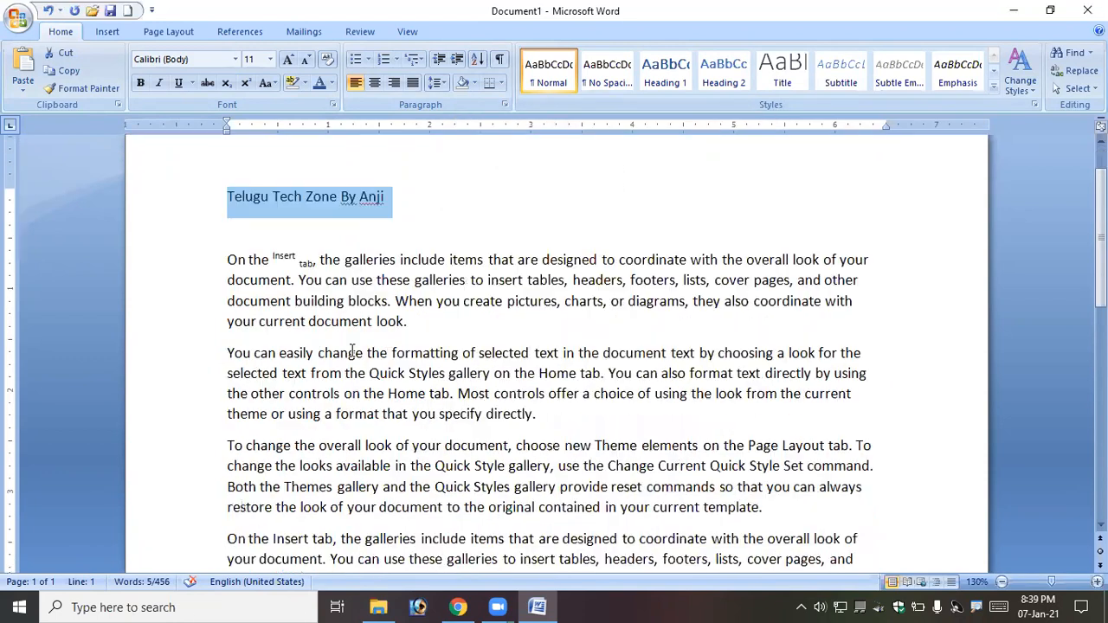
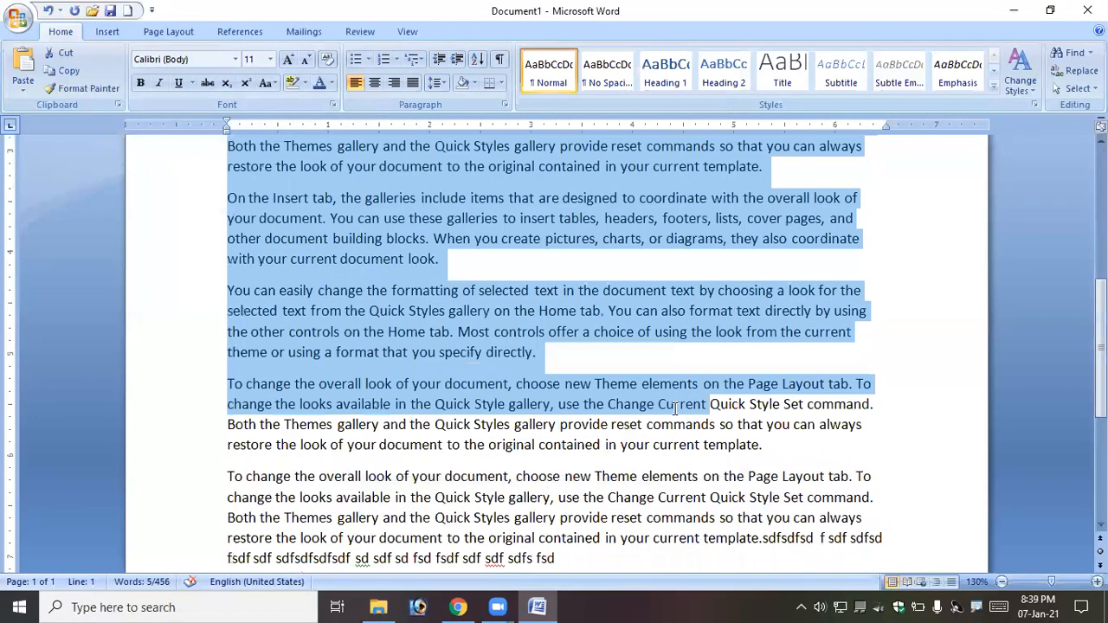
{"action": "scroll", "coordinate": [675, 409], "scroll_direction": "down", "scroll_amount": 7}
{"action": "left_click_drag", "start_coordinate": [676, 409], "coordinate": [594, 351]}
{"action": "left_click", "coordinate": [439, 83]}
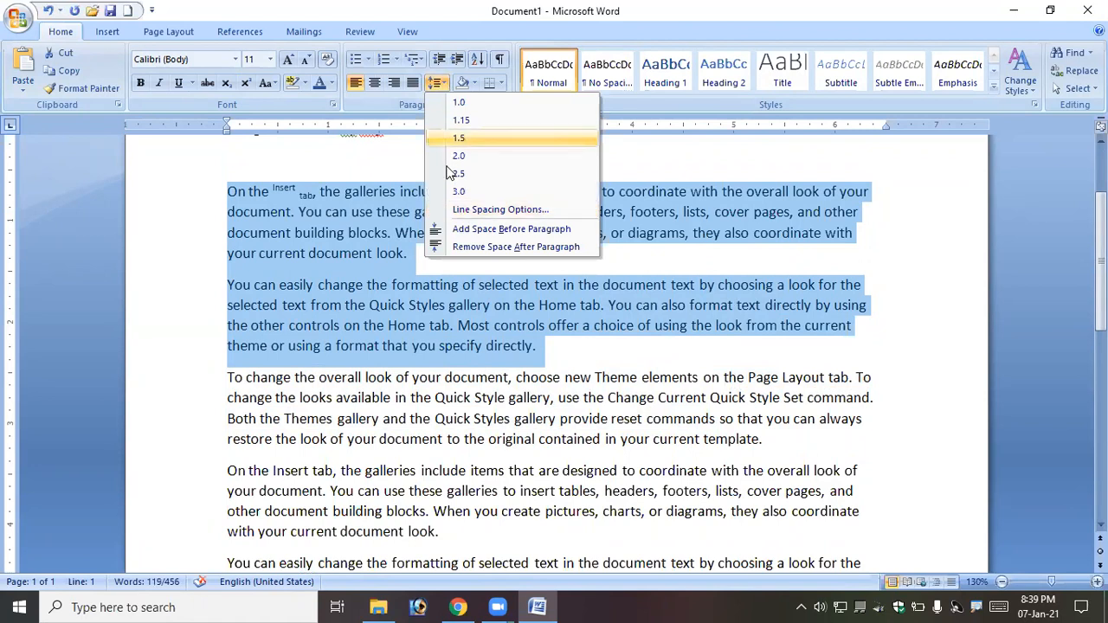
{"action": "left_click", "coordinate": [378, 104]}
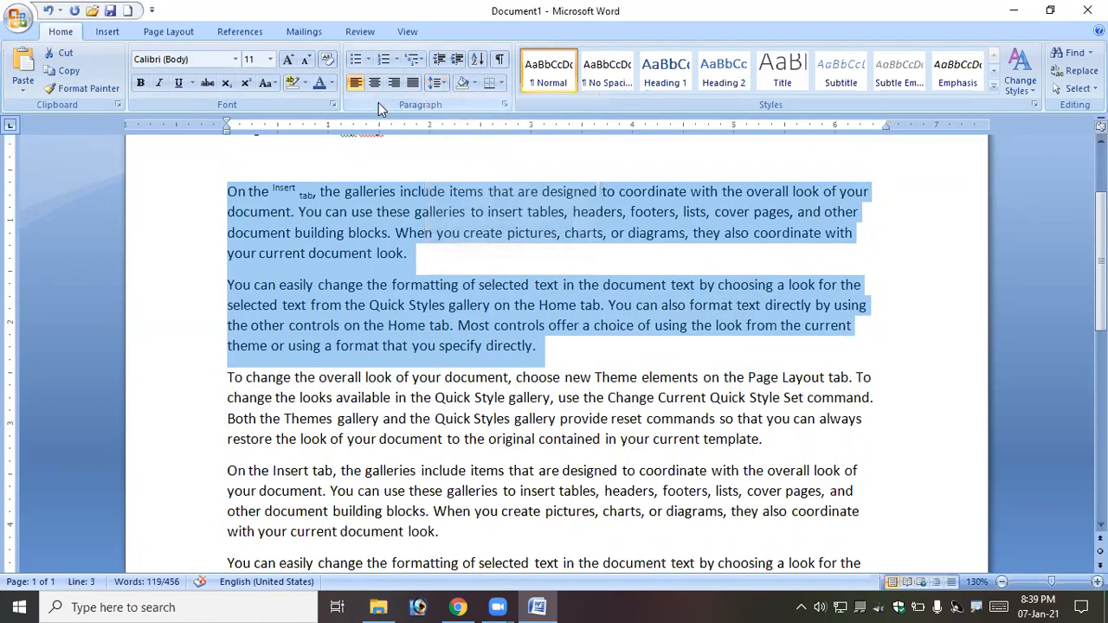
{"action": "left_click", "coordinate": [505, 107]}
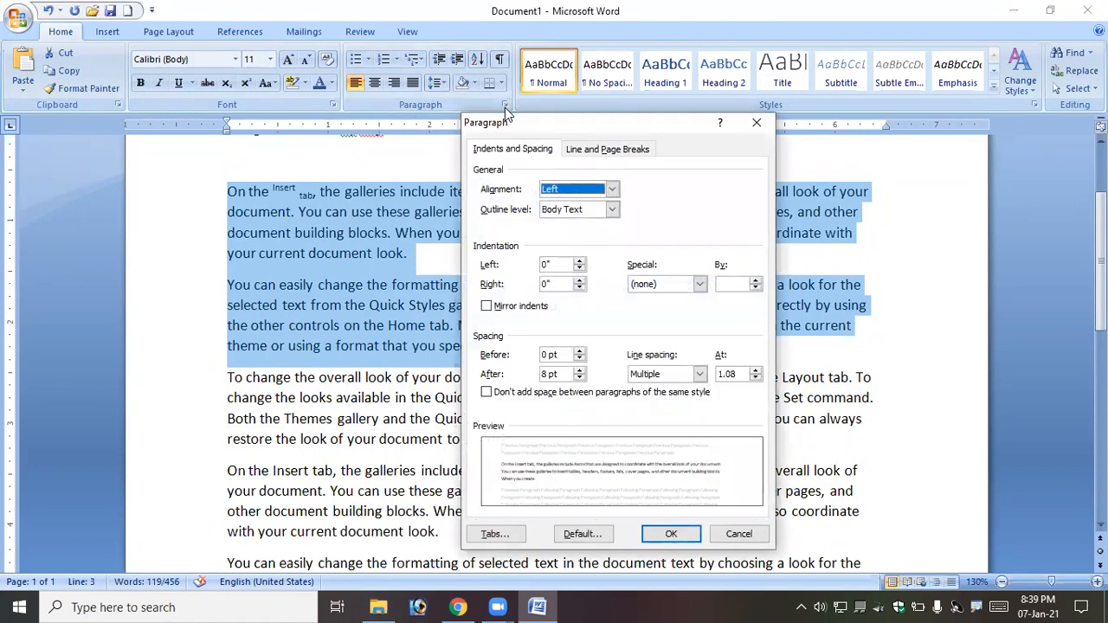
{"action": "left_click", "coordinate": [700, 374]}
{"action": "left_click", "coordinate": [679, 390]}
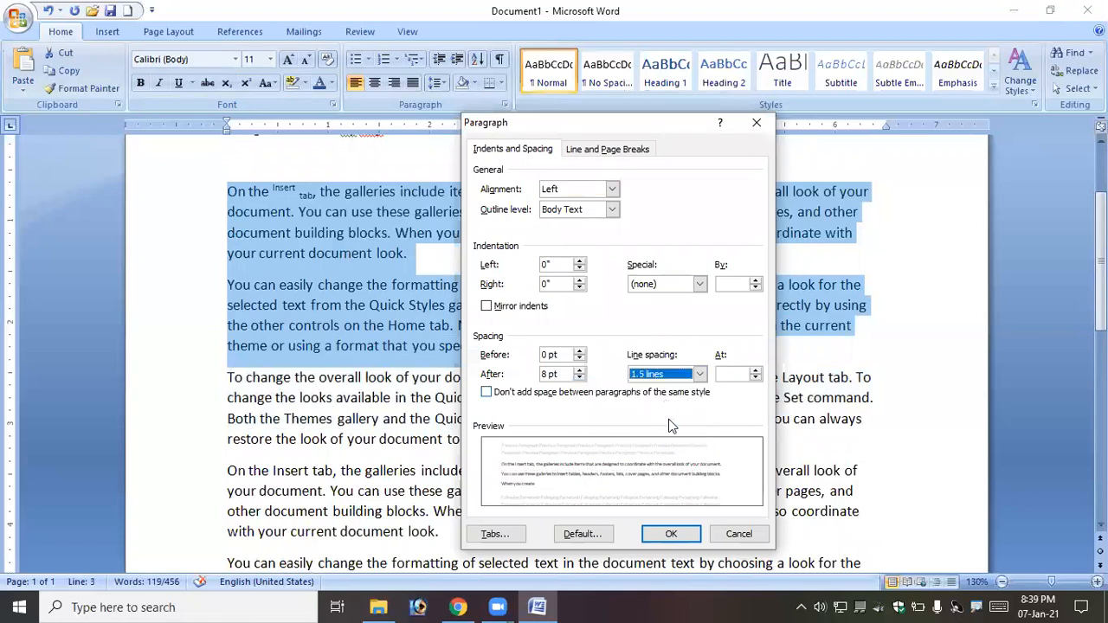
{"action": "left_click", "coordinate": [671, 534]}
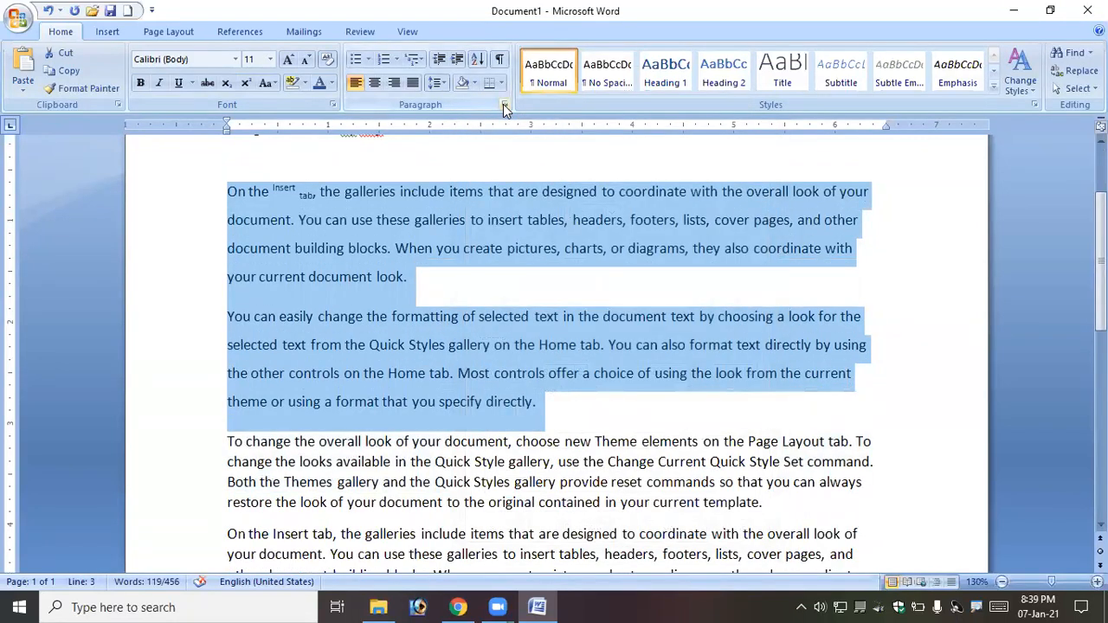
Step: Change the line spacing of the first two body paragraphs to Double
{"action": "left_click", "coordinate": [503, 104]}
{"action": "left_click", "coordinate": [697, 374]}
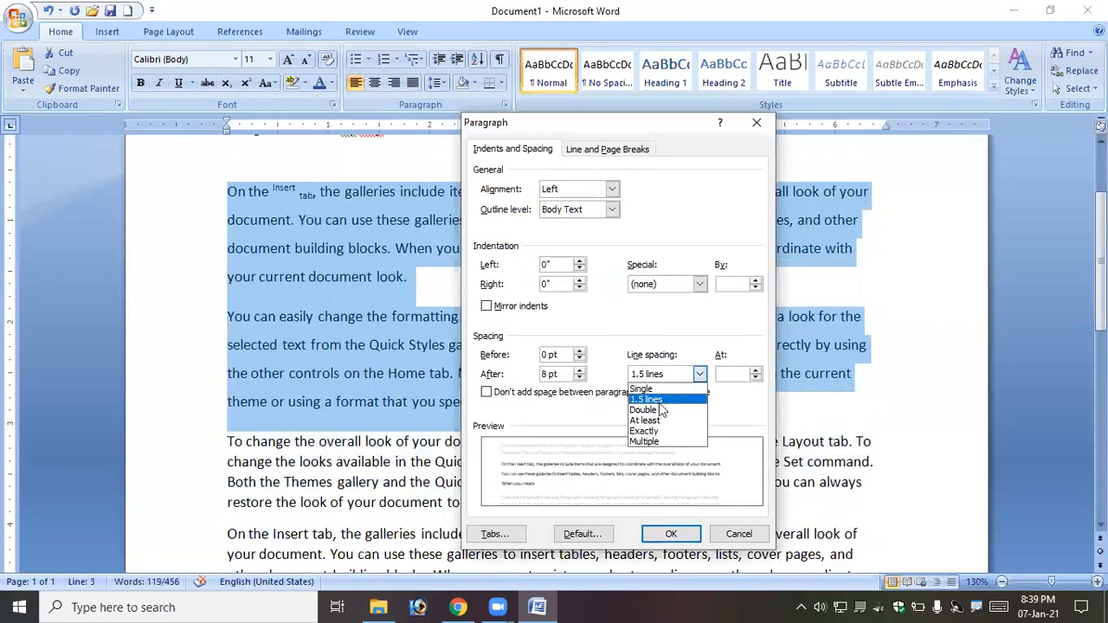
{"action": "left_click", "coordinate": [661, 411]}
{"action": "left_click", "coordinate": [671, 535]}
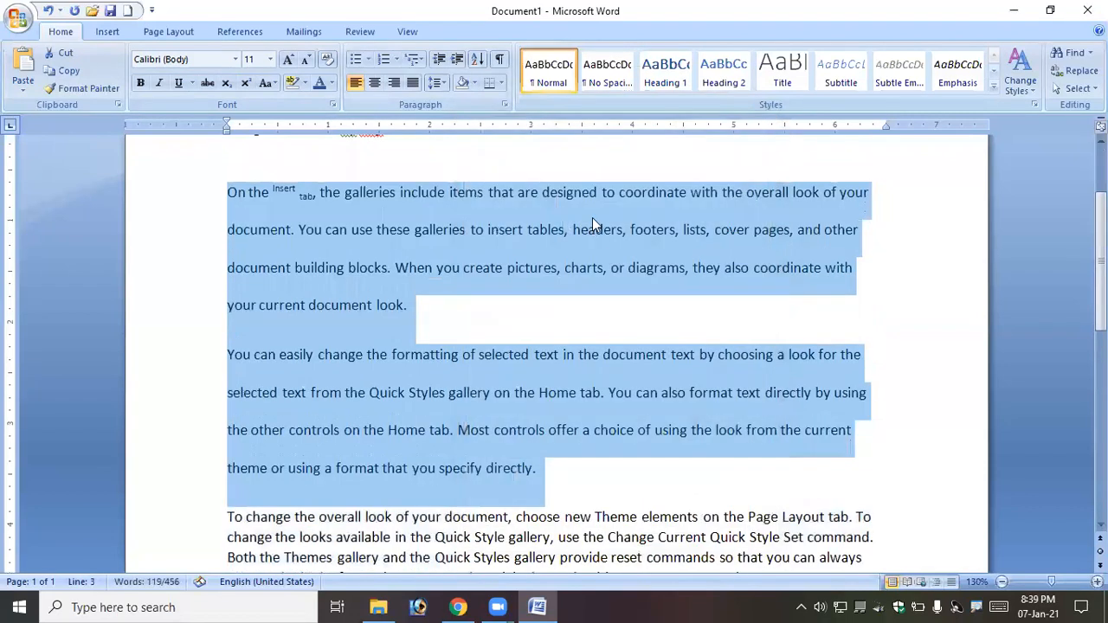
Step: Change the line spacing of the first two body paragraphs to At least 12 pt
{"action": "left_click", "coordinate": [504, 104]}
{"action": "left_click", "coordinate": [676, 374]}
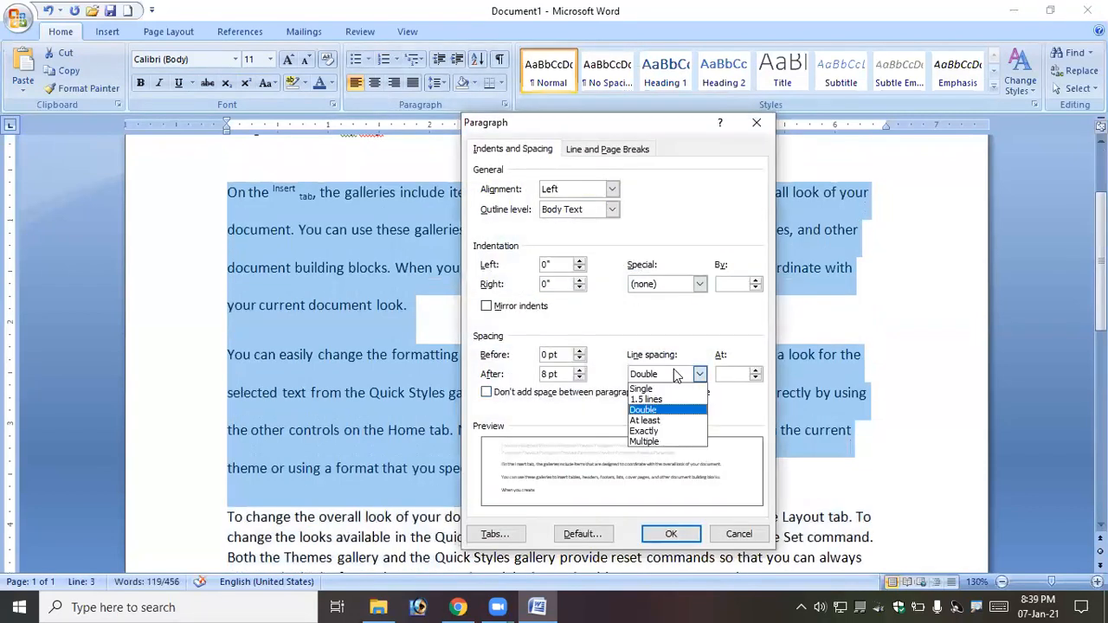
{"action": "left_click", "coordinate": [667, 420]}
{"action": "left_click", "coordinate": [675, 535]}
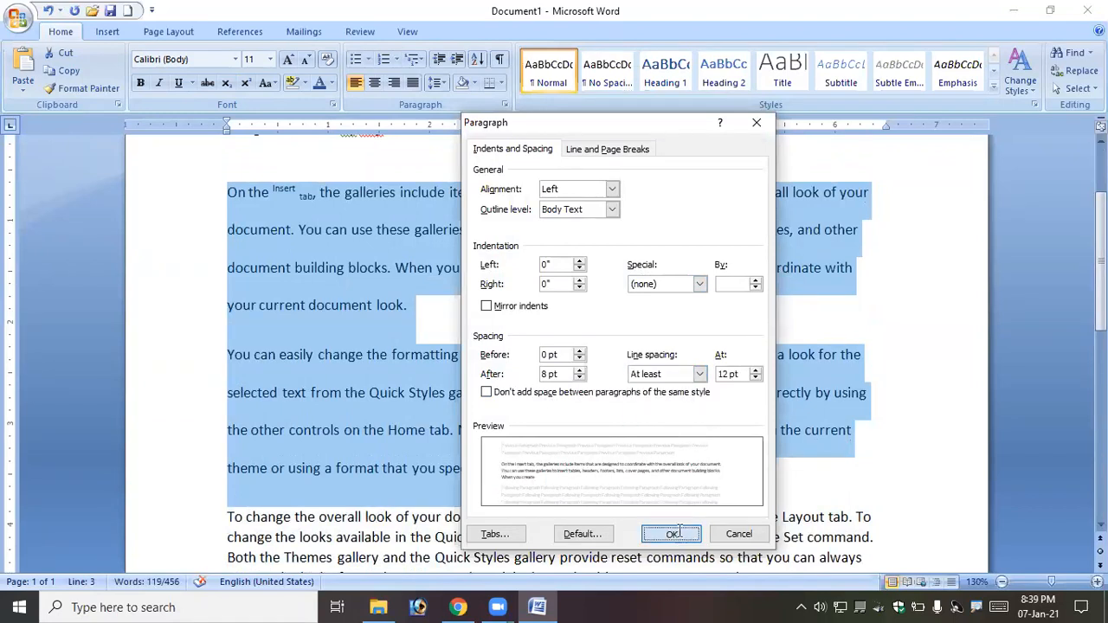
Step: Set the first two body paragraphs to Multiple line spacing at 4, without added space between paragraphs of the same style
{"action": "left_click", "coordinate": [504, 104]}
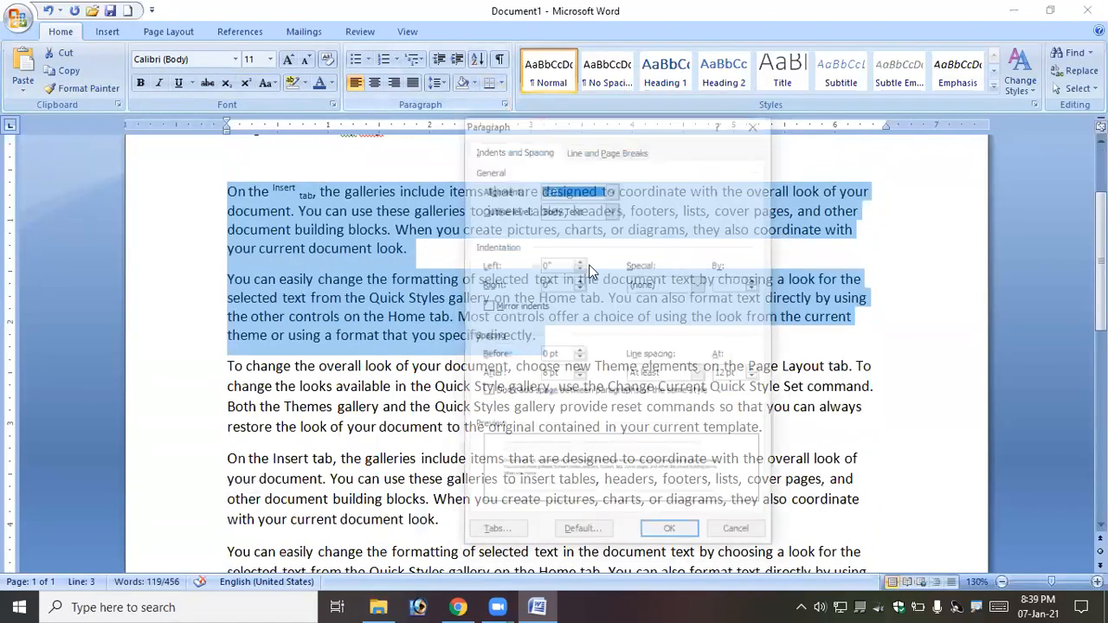
{"action": "left_click", "coordinate": [676, 374]}
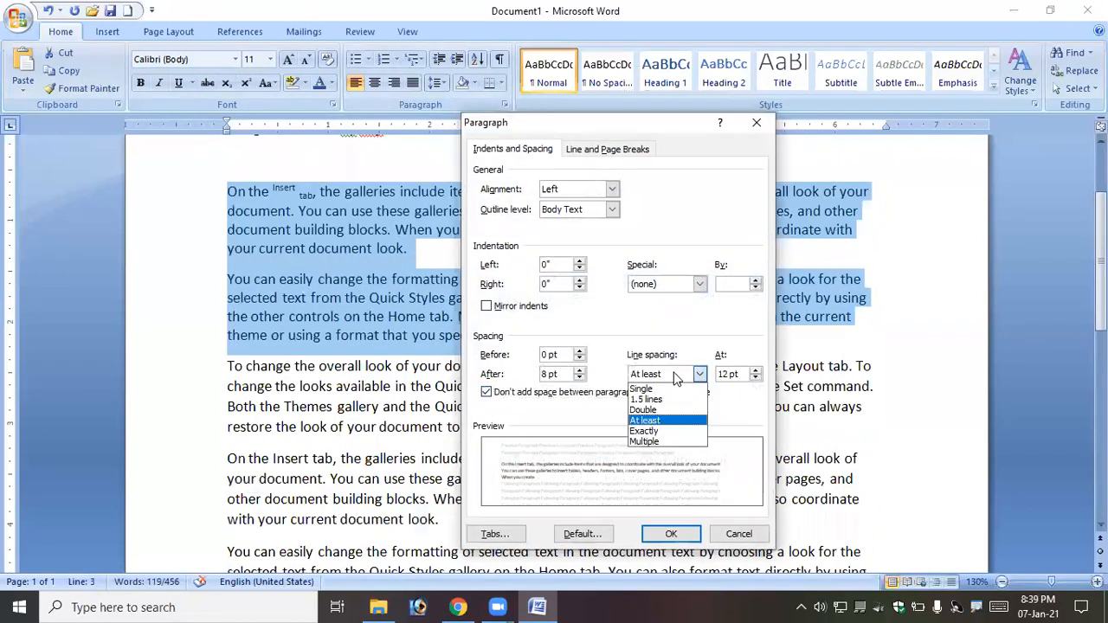
{"action": "left_click", "coordinate": [669, 442]}
{"action": "left_click", "coordinate": [757, 371]}
{"action": "left_click", "coordinate": [757, 371]}
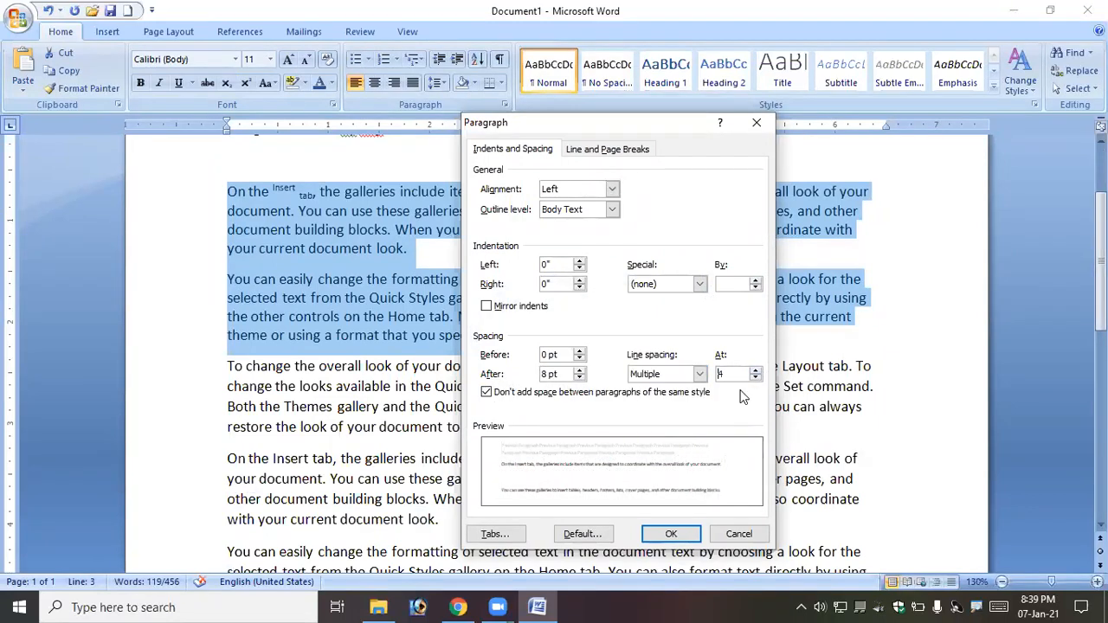
{"action": "left_click", "coordinate": [671, 534]}
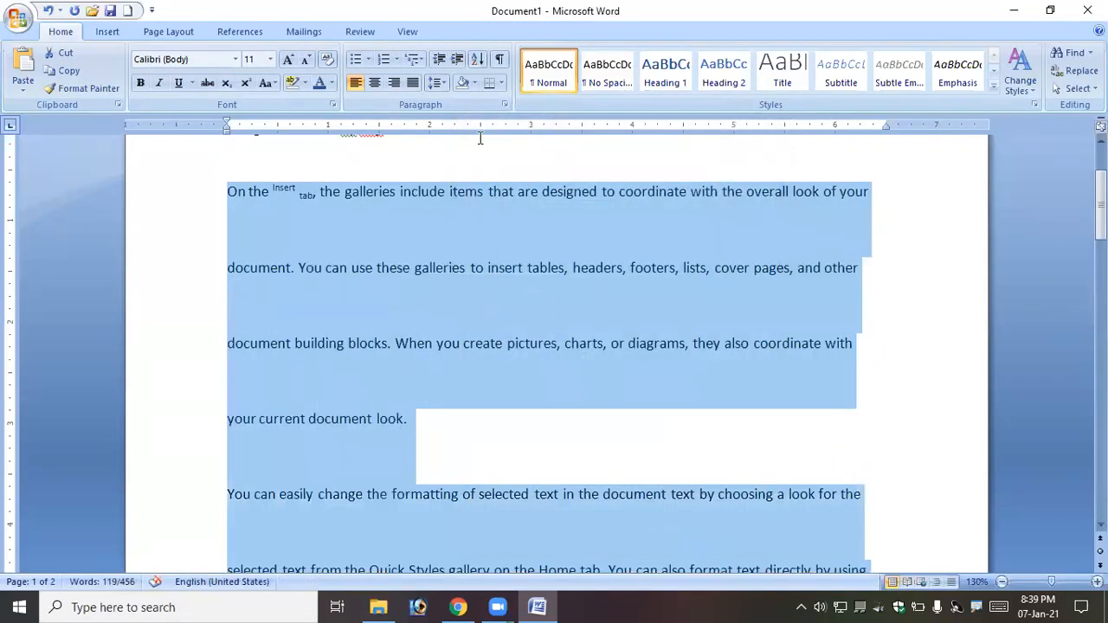
Step: Try the preset line spacings 1.0, 1.15, 1.5 and 3.0 in turn on the first two body paragraphs
{"action": "left_click", "coordinate": [435, 84]}
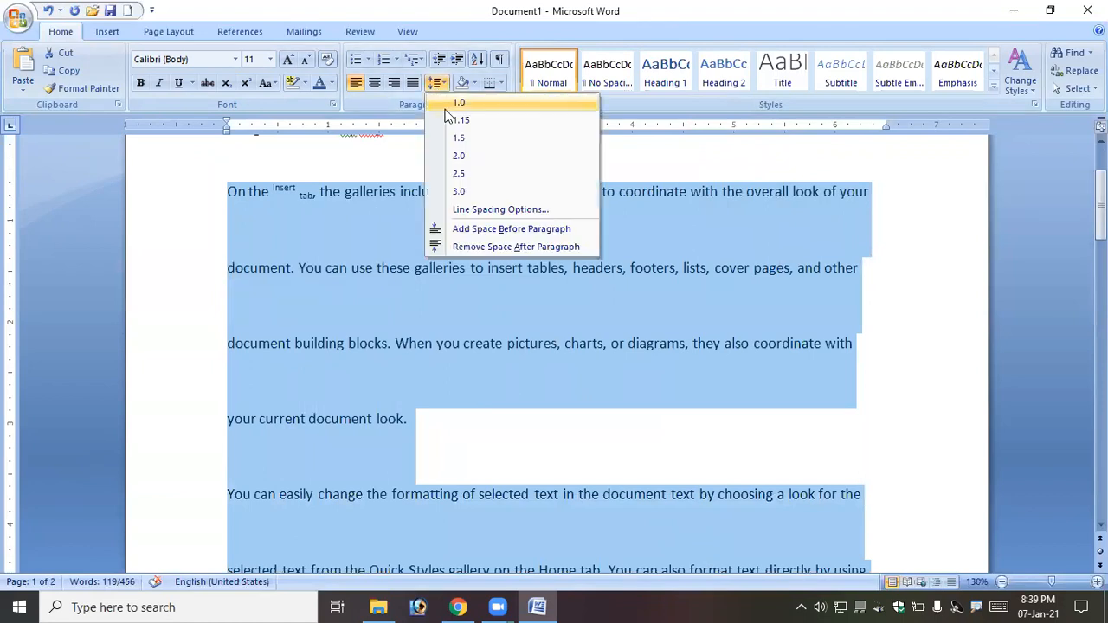
{"action": "left_click", "coordinate": [448, 105]}
{"action": "left_click", "coordinate": [435, 84]}
{"action": "left_click", "coordinate": [459, 121]}
{"action": "left_click", "coordinate": [436, 84]}
{"action": "left_click", "coordinate": [462, 137]}
{"action": "left_click", "coordinate": [430, 85]}
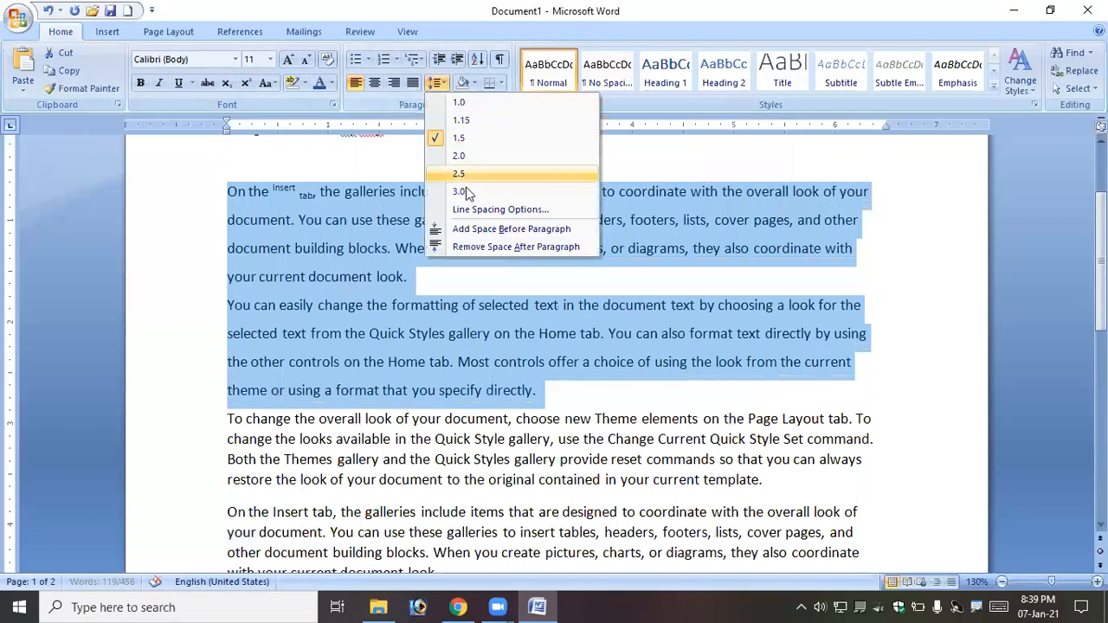
{"action": "left_click", "coordinate": [466, 192]}
{"action": "left_click", "coordinate": [437, 87]}
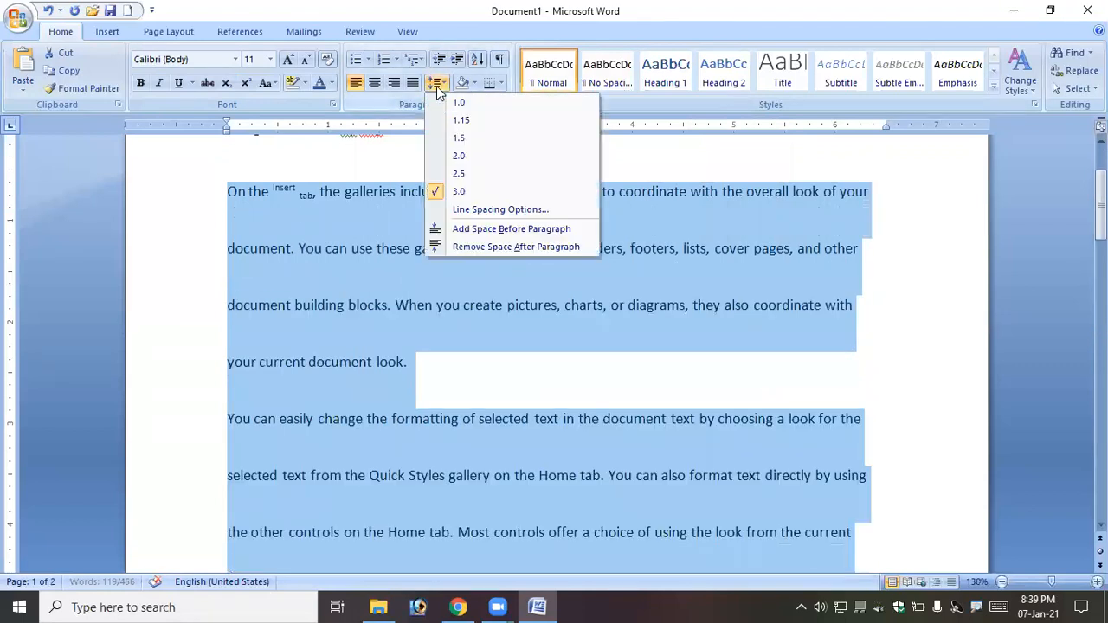
Step: Set the line spacing of the first two body paragraphs to Single in the Paragraph settings and deselect the text
{"action": "left_click", "coordinate": [497, 211]}
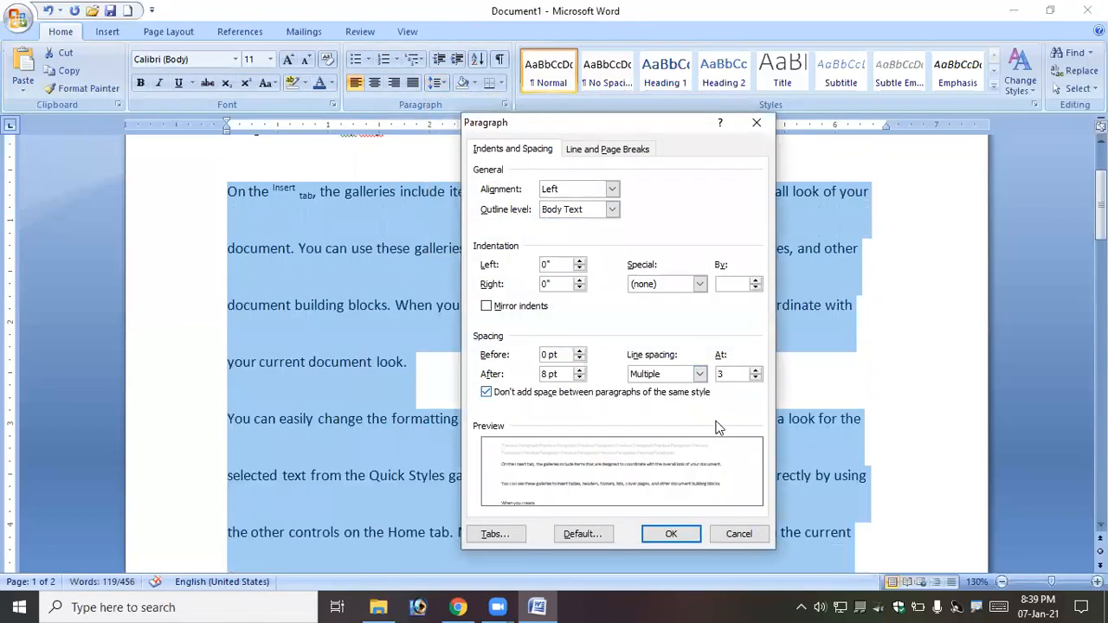
{"action": "left_click", "coordinate": [700, 378]}
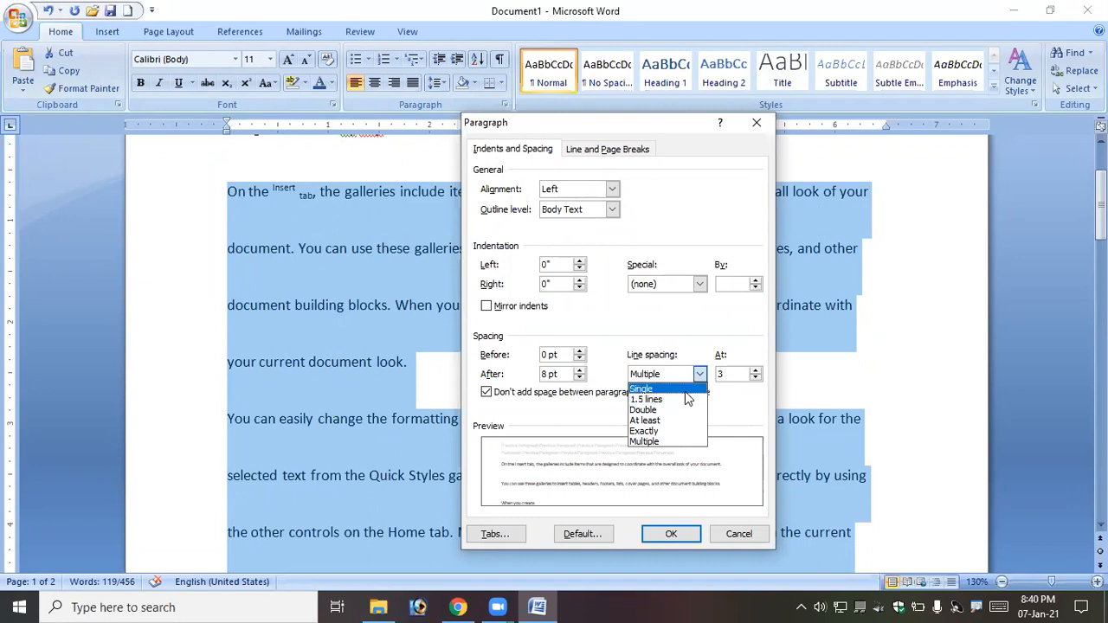
{"action": "left_click", "coordinate": [684, 391]}
{"action": "left_click", "coordinate": [672, 534]}
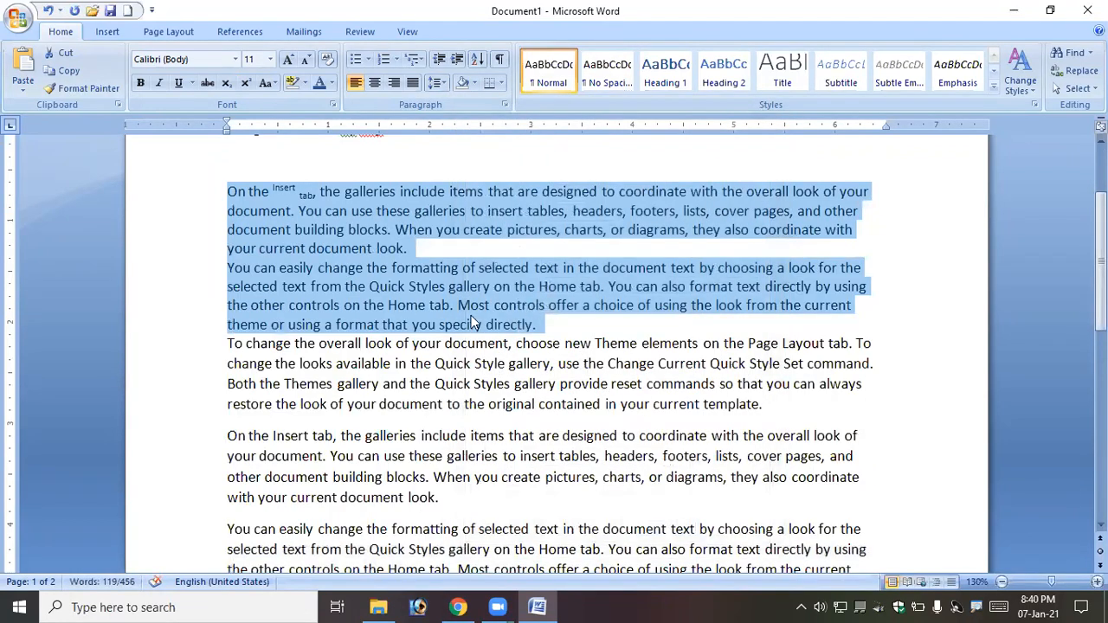
{"action": "left_click", "coordinate": [468, 322]}
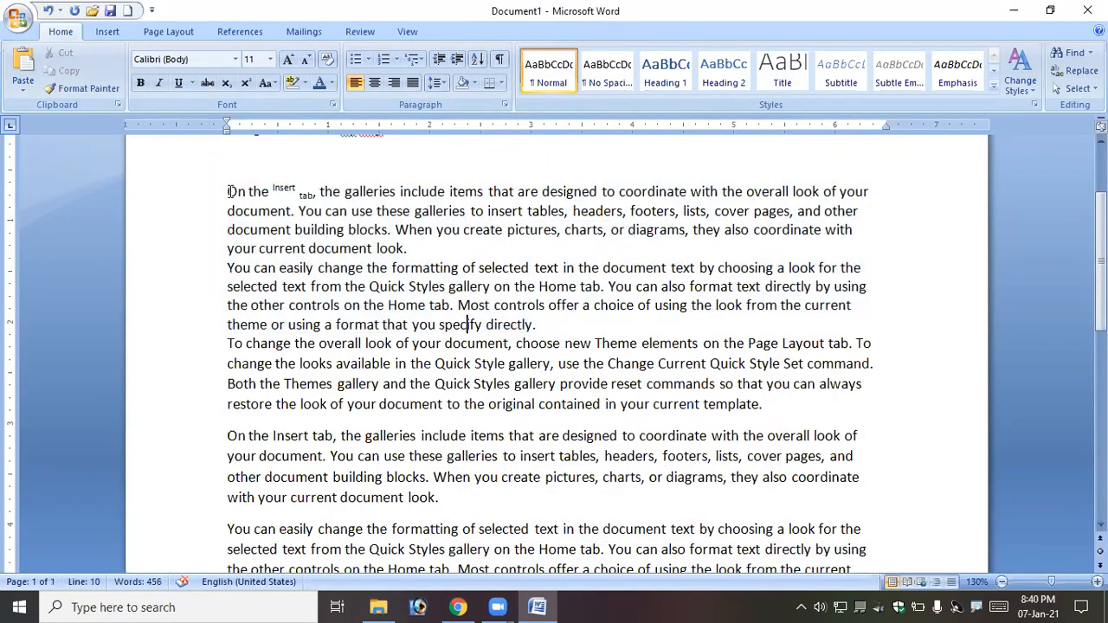
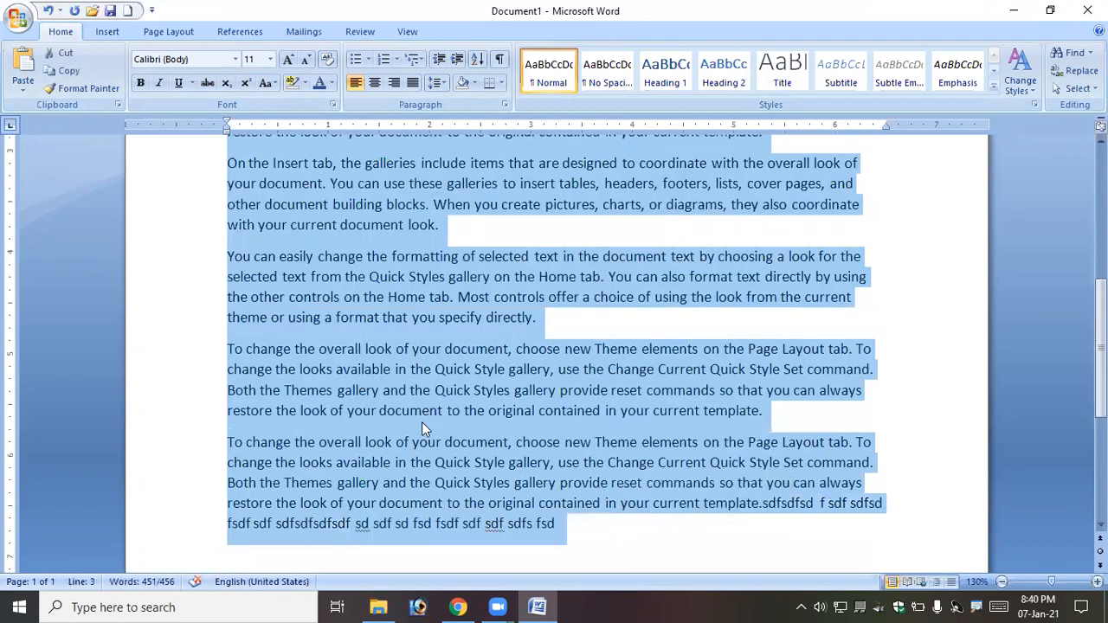
{"action": "scroll", "coordinate": [423, 363], "scroll_direction": "up", "scroll_amount": 1}
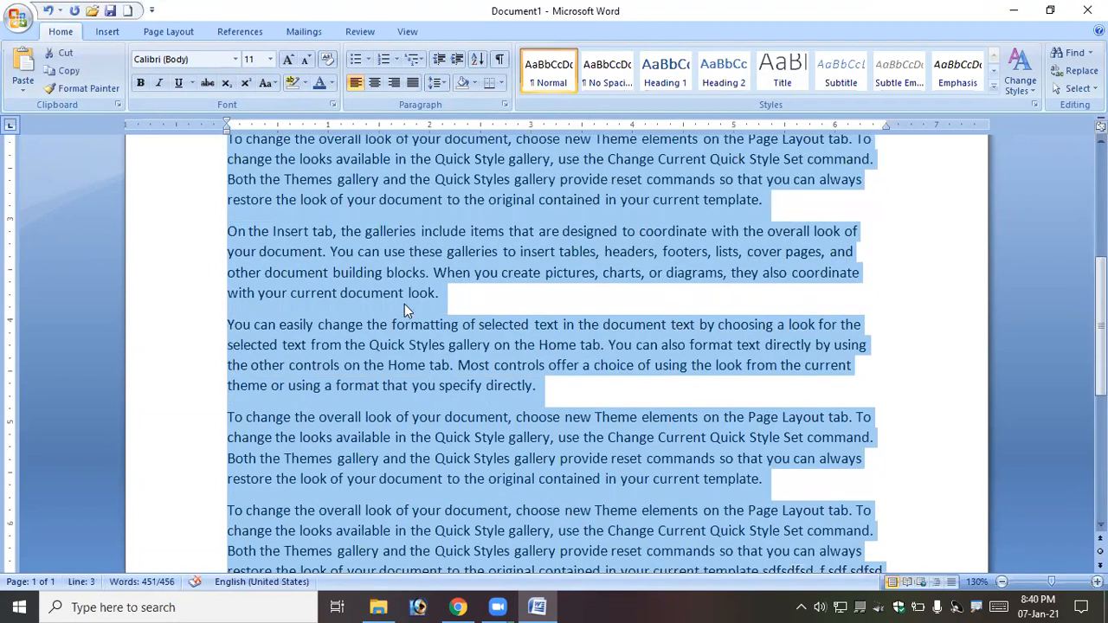
{"action": "scroll", "coordinate": [393, 277], "scroll_direction": "up", "scroll_amount": 3}
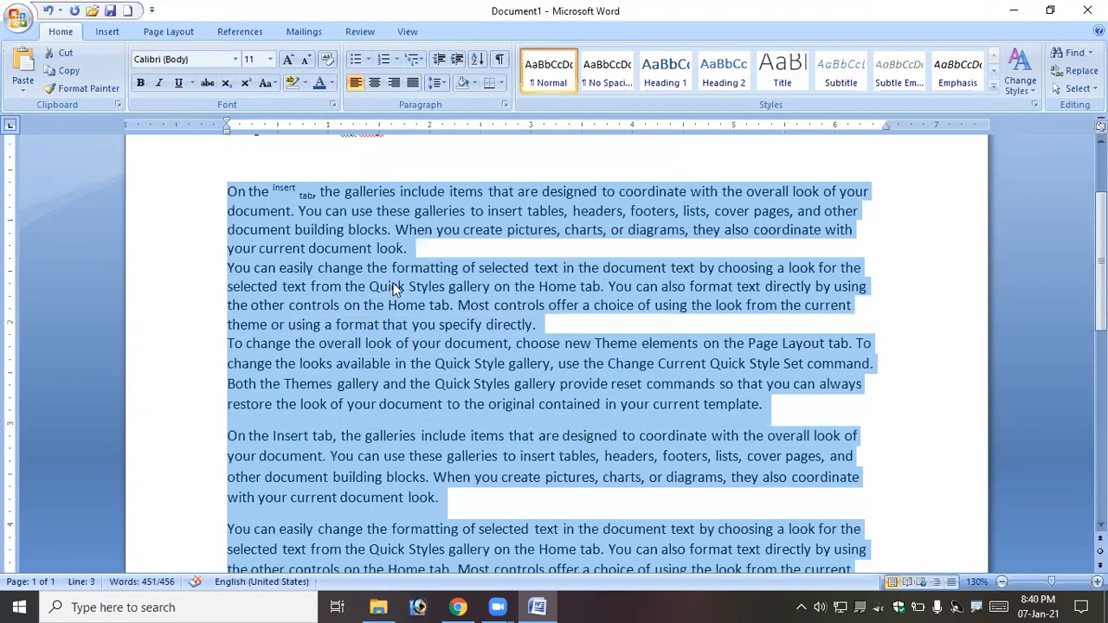
{"action": "left_click", "coordinate": [504, 105]}
{"action": "left_click", "coordinate": [564, 392]}
{"action": "left_click", "coordinate": [723, 530]}
Step: Remove the space after every selected body paragraph
{"action": "left_click", "coordinate": [437, 84]}
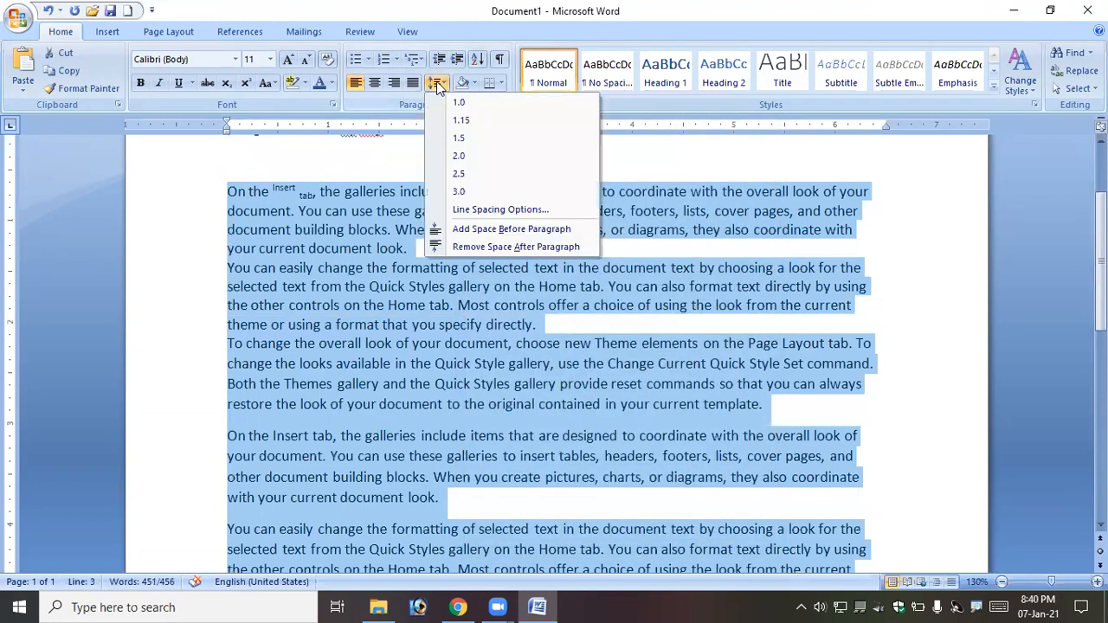
{"action": "left_click", "coordinate": [521, 248]}
{"action": "scroll", "coordinate": [520, 286], "scroll_direction": "down", "scroll_amount": 2}
{"action": "scroll", "coordinate": [505, 440], "scroll_direction": "down", "scroll_amount": 2}
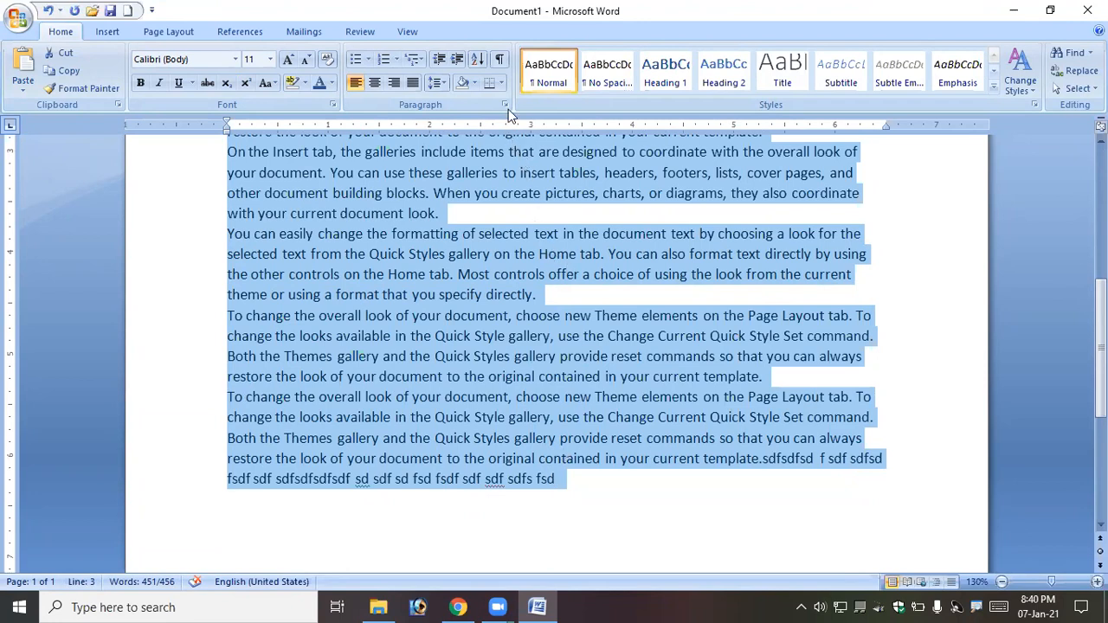
{"action": "scroll", "coordinate": [480, 351], "scroll_direction": "up", "scroll_amount": 10}
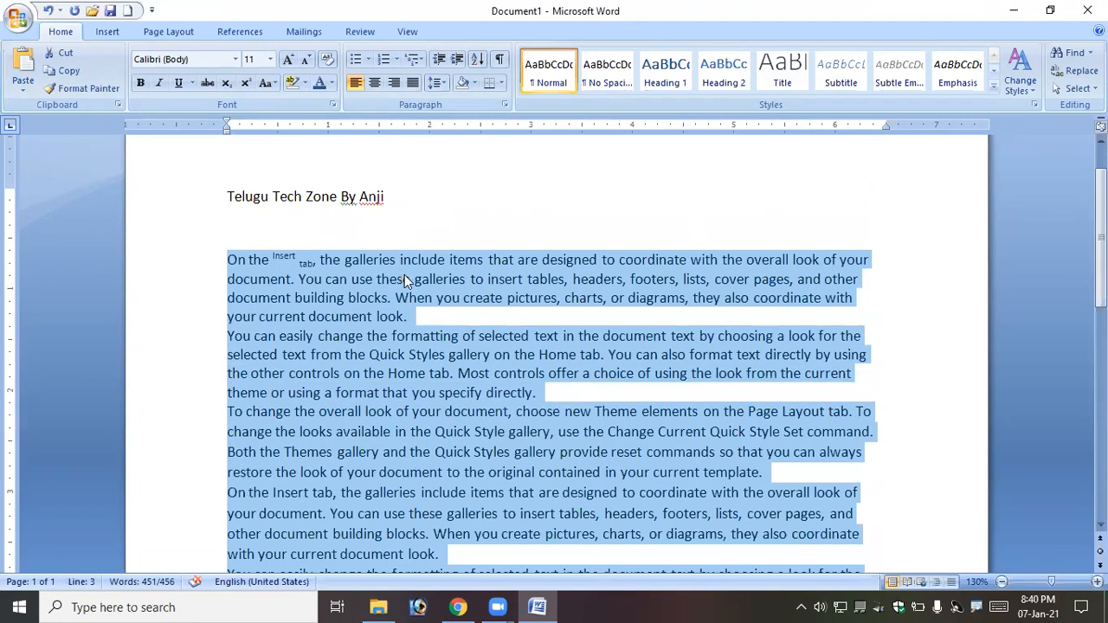
Step: Set the spacing before the selected body paragraphs to 48 pt
{"action": "left_click", "coordinate": [503, 105]}
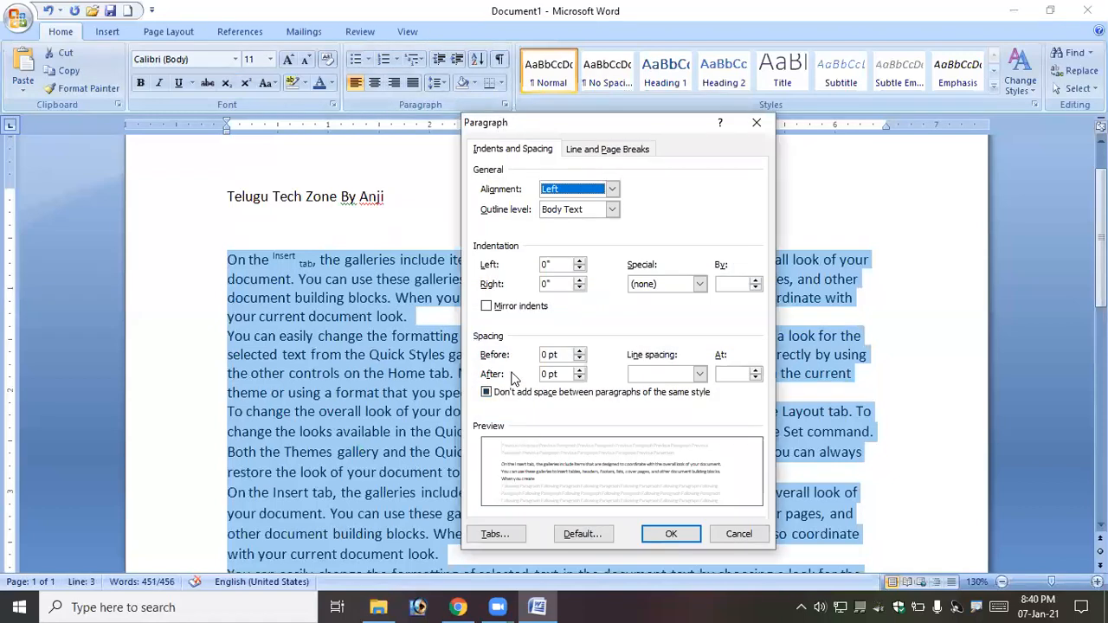
{"action": "left_click", "coordinate": [579, 351]}
{"action": "left_click", "coordinate": [580, 351]}
{"action": "left_click", "coordinate": [579, 352]}
{"action": "left_click", "coordinate": [579, 352]}
{"action": "left_click", "coordinate": [580, 352]}
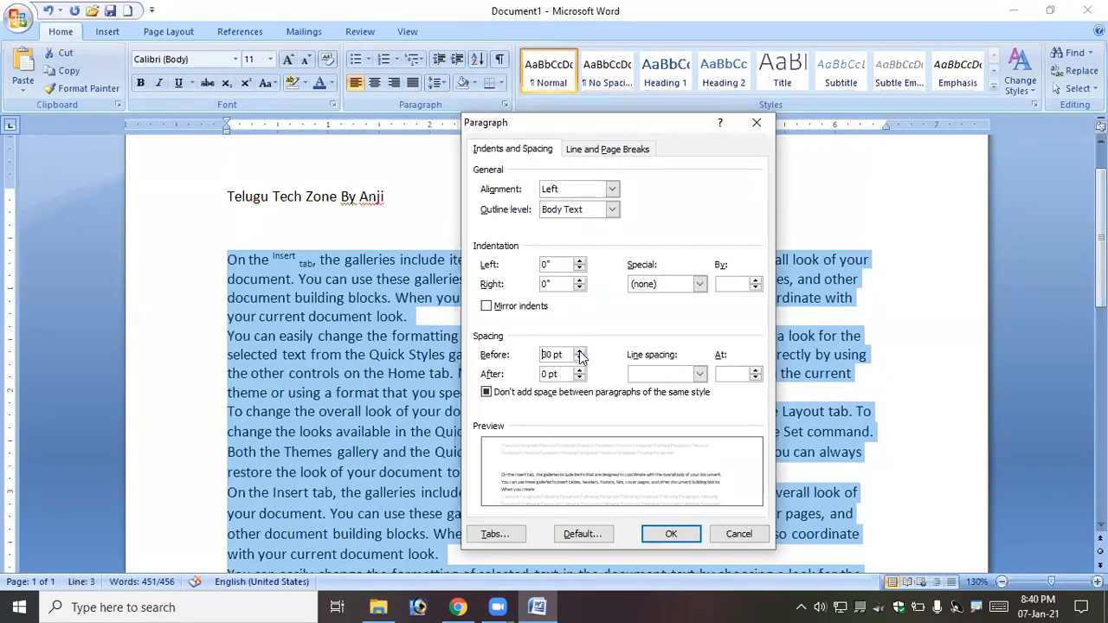
{"action": "left_click", "coordinate": [580, 351]}
{"action": "left_click", "coordinate": [579, 351]}
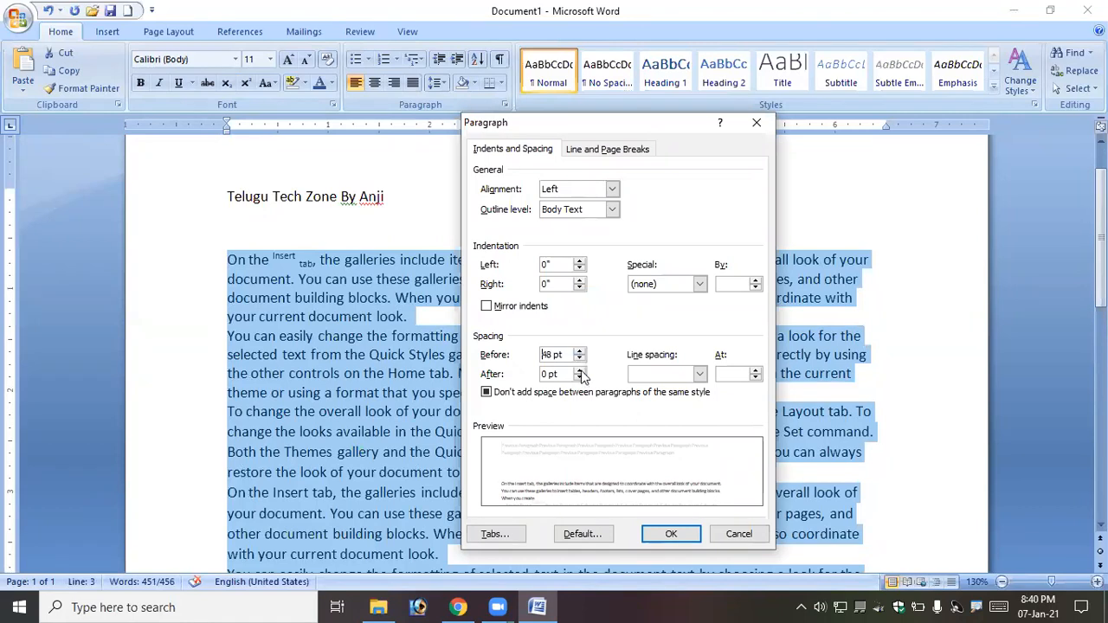
{"action": "left_click", "coordinate": [668, 533]}
Step: Set the selected body paragraphs' spacing to 0 pt before and 48 pt after
{"action": "scroll", "coordinate": [547, 441], "scroll_direction": "down", "scroll_amount": 1}
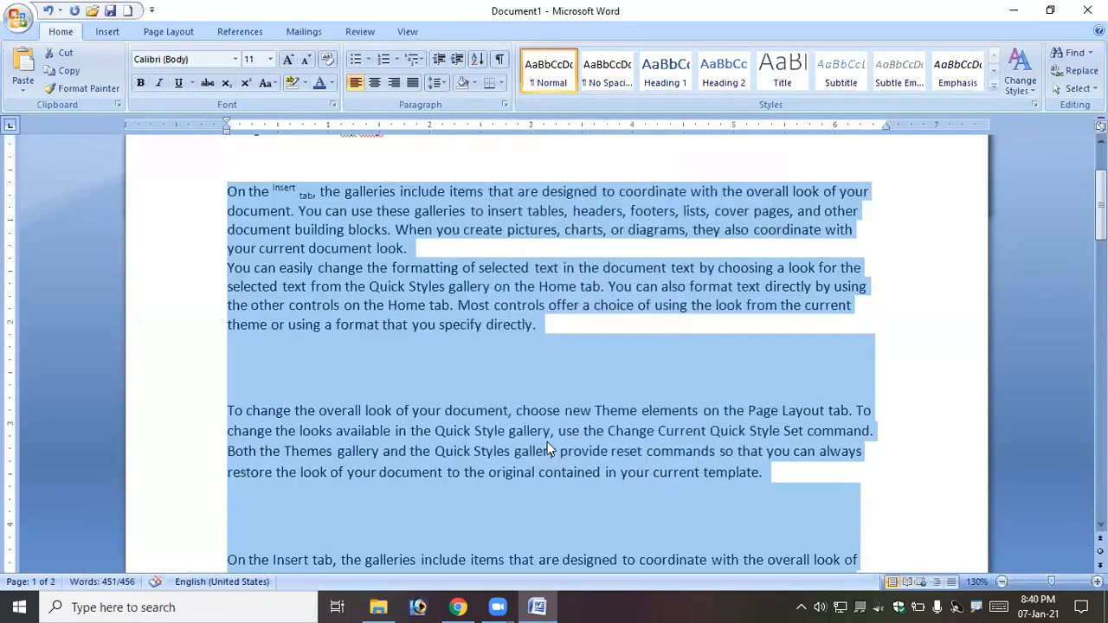
{"action": "scroll", "coordinate": [474, 342], "scroll_direction": "up", "scroll_amount": 2}
{"action": "scroll", "coordinate": [482, 385], "scroll_direction": "down", "scroll_amount": 7}
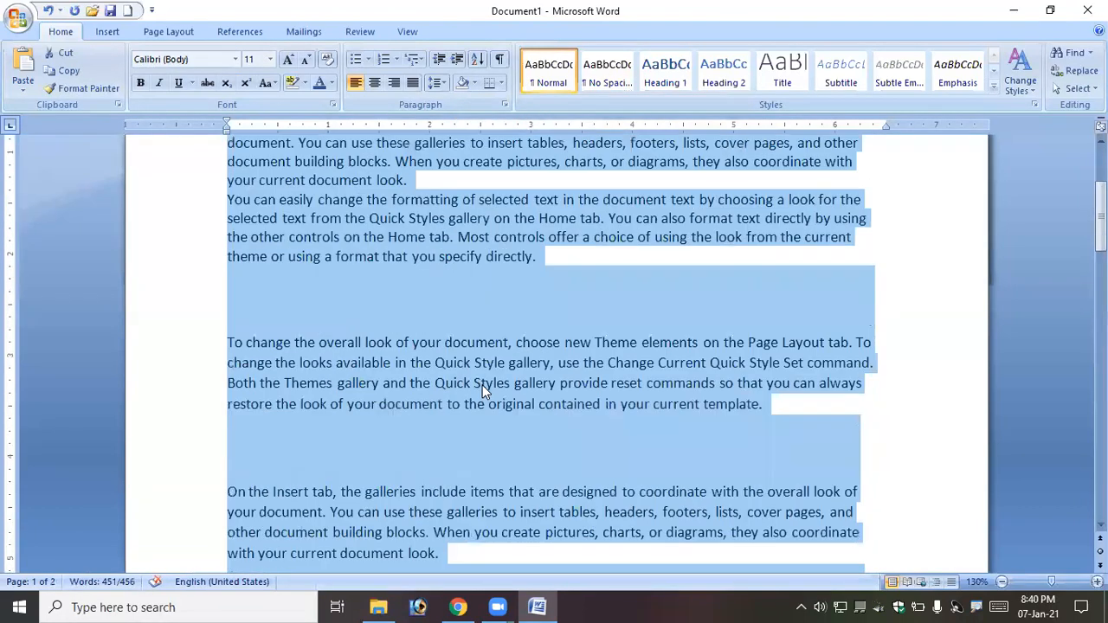
{"action": "scroll", "coordinate": [490, 425], "scroll_direction": "down", "scroll_amount": 2}
{"action": "scroll", "coordinate": [505, 347], "scroll_direction": "up", "scroll_amount": 5}
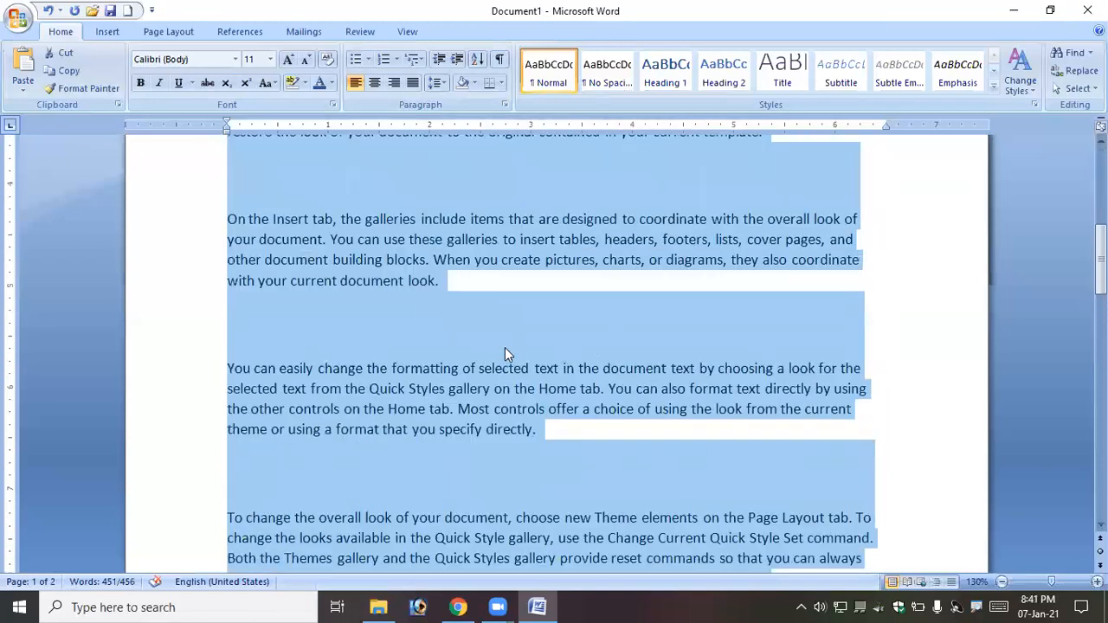
{"action": "scroll", "coordinate": [501, 350], "scroll_direction": "up", "scroll_amount": 1}
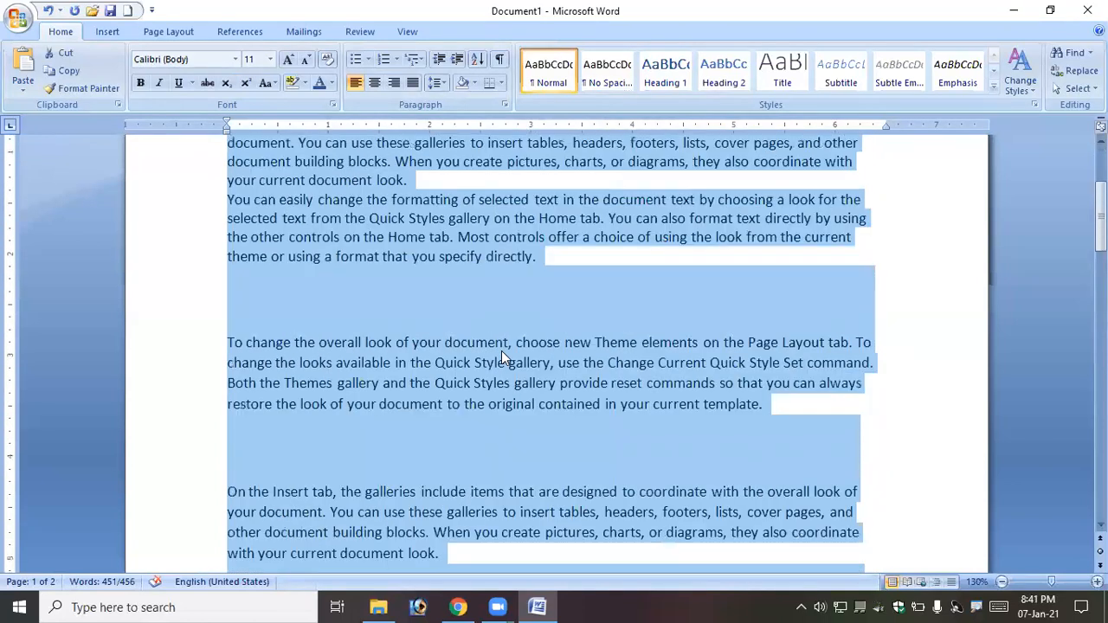
{"action": "left_click", "coordinate": [504, 105]}
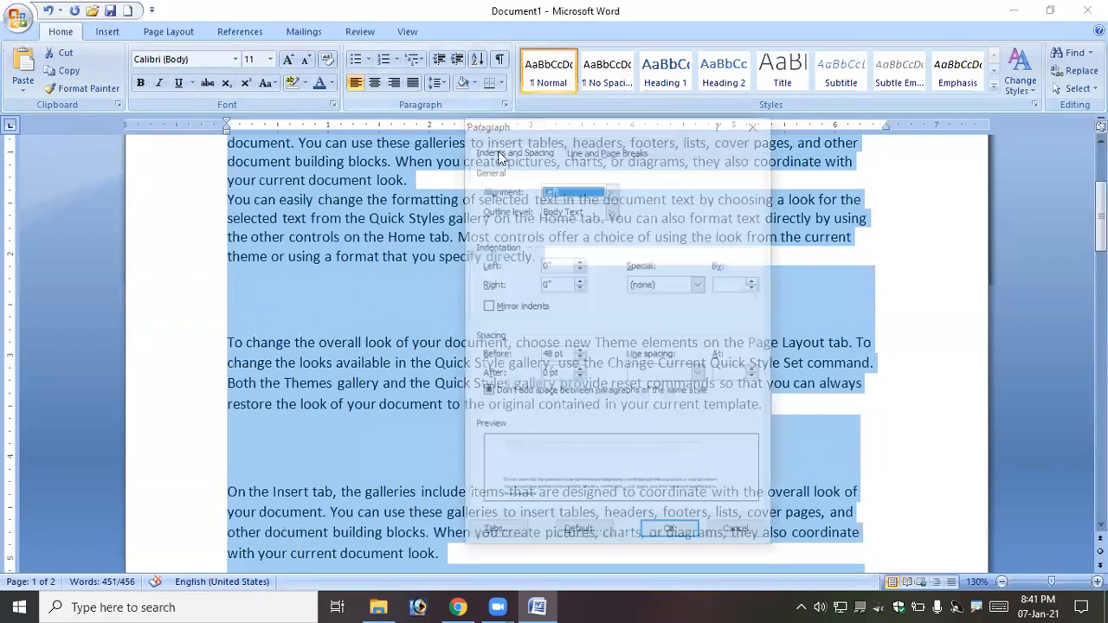
{"action": "left_click", "coordinate": [579, 360]}
{"action": "left_click", "coordinate": [580, 359]}
{"action": "left_click", "coordinate": [579, 360]}
{"action": "left_click", "coordinate": [579, 359]}
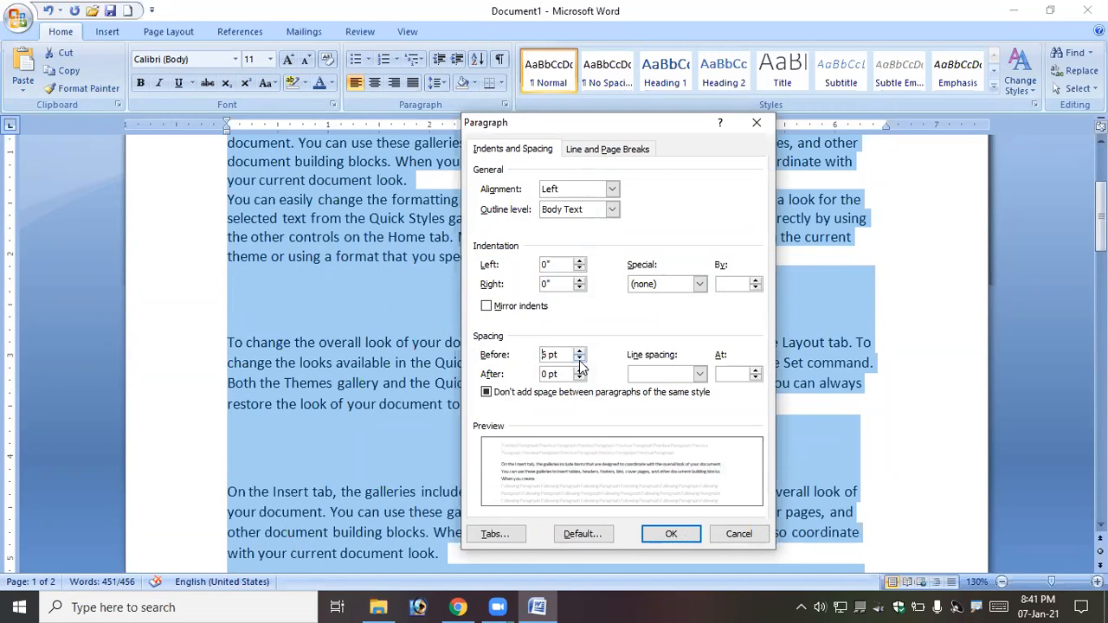
{"action": "left_click", "coordinate": [580, 370]}
{"action": "left_click", "coordinate": [580, 370]}
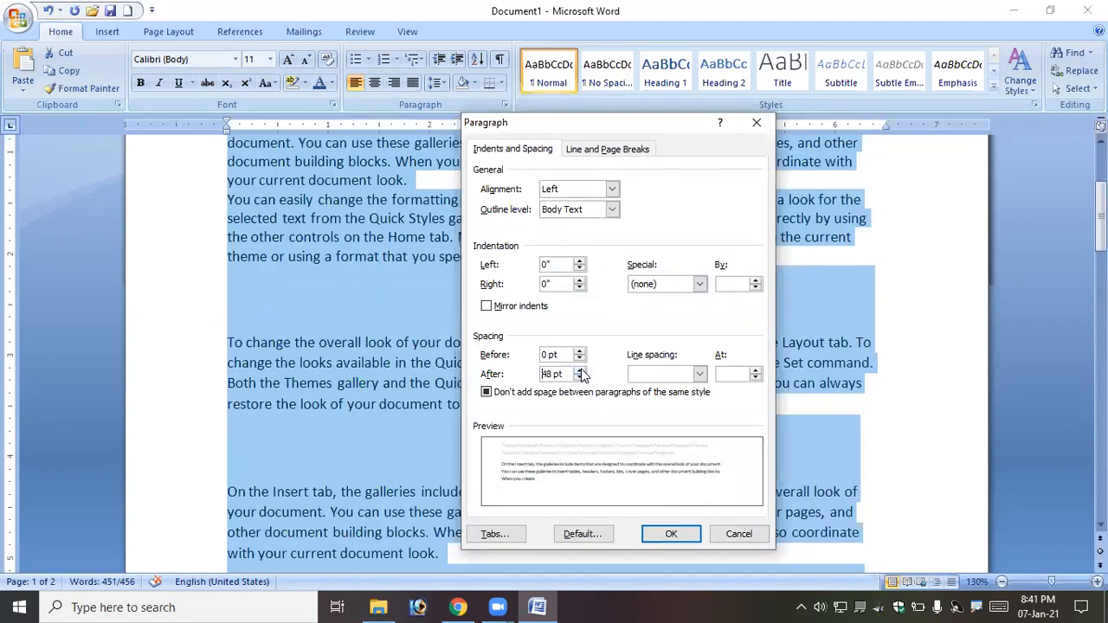
{"action": "left_click", "coordinate": [667, 534]}
Step: Turn on the option not to add space between paragraphs of the same style for all selected body paragraphs
{"action": "scroll", "coordinate": [497, 373], "scroll_direction": "up", "scroll_amount": 3}
{"action": "scroll", "coordinate": [495, 373], "scroll_direction": "down", "scroll_amount": 6}
{"action": "scroll", "coordinate": [482, 399], "scroll_direction": "down", "scroll_amount": 5}
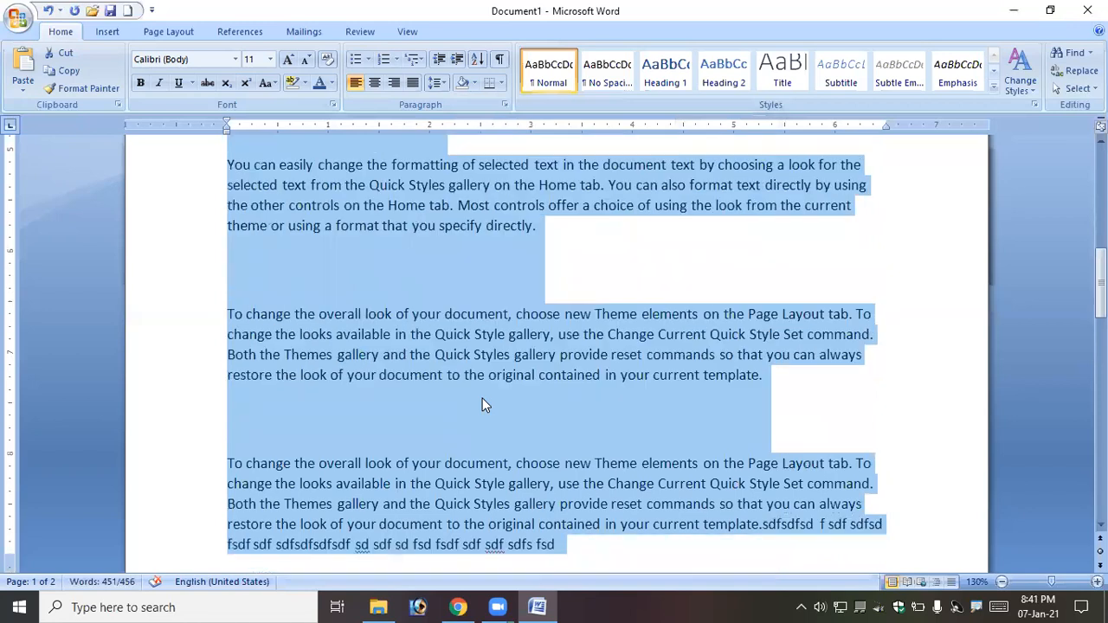
{"action": "scroll", "coordinate": [482, 401], "scroll_direction": "down", "scroll_amount": 5}
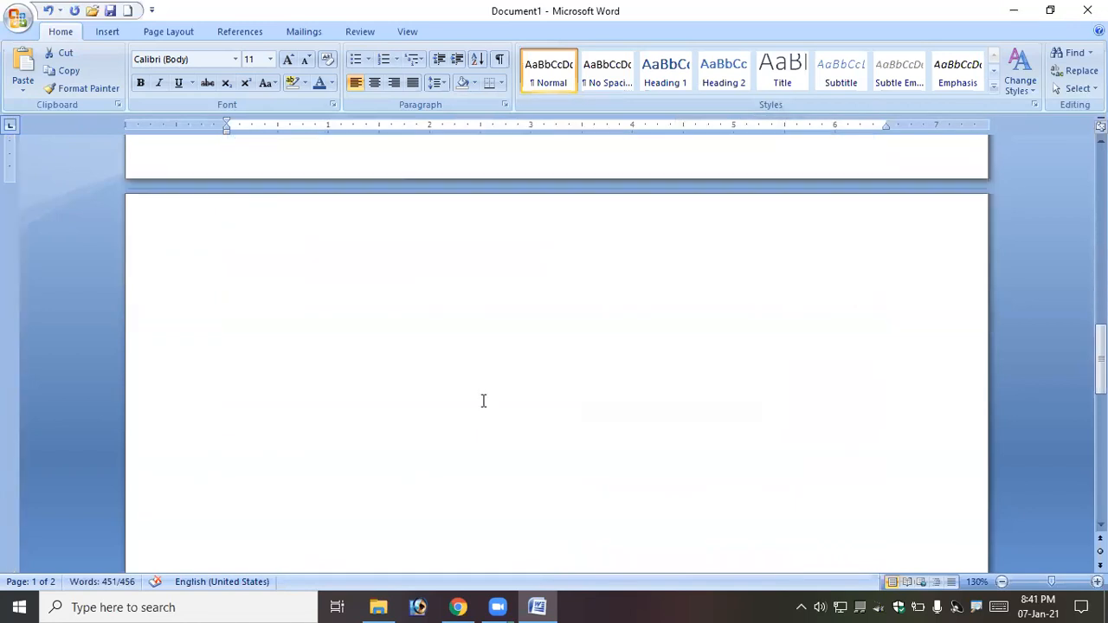
{"action": "scroll", "coordinate": [483, 401], "scroll_direction": "up", "scroll_amount": 11}
{"action": "scroll", "coordinate": [484, 409], "scroll_direction": "up", "scroll_amount": 3}
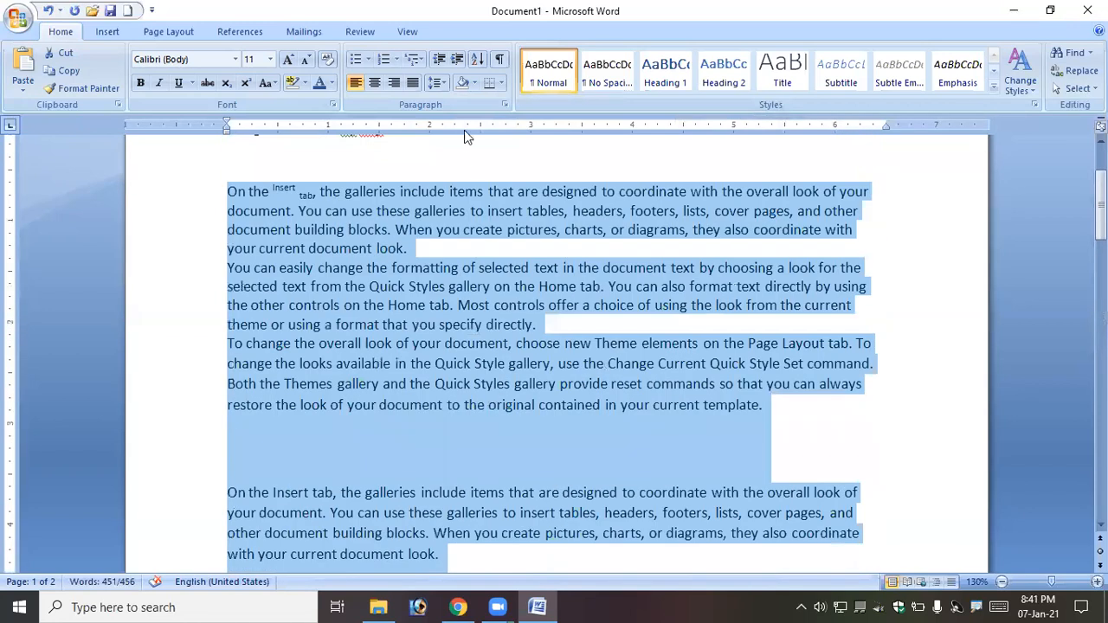
{"action": "left_click", "coordinate": [505, 105]}
{"action": "left_click", "coordinate": [529, 394]}
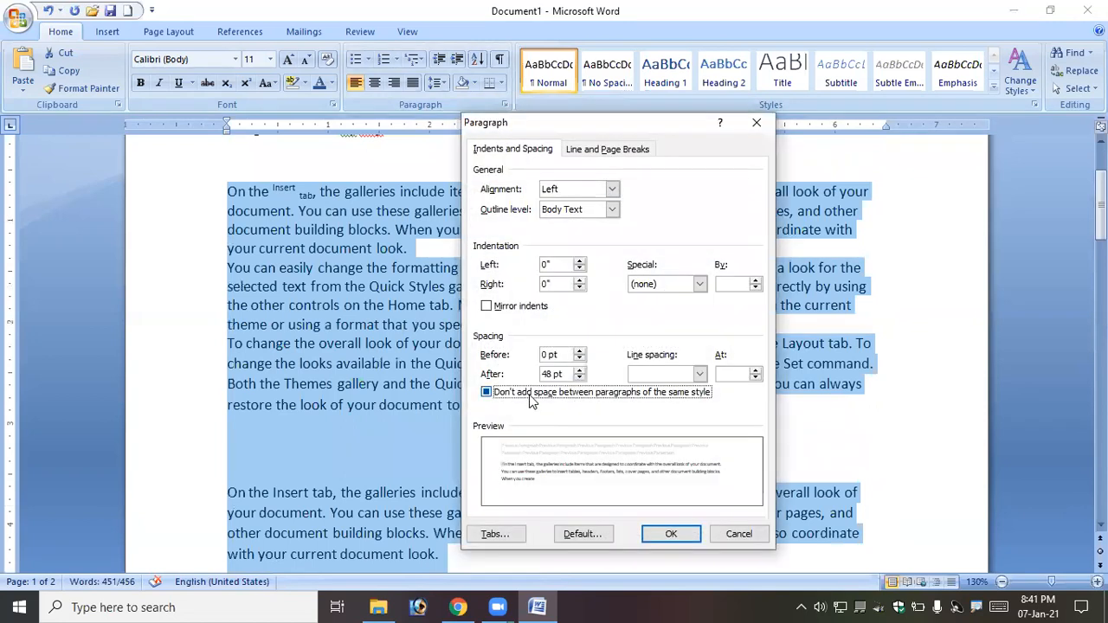
{"action": "left_click", "coordinate": [665, 535]}
Step: Increase the spacing after the selected body paragraphs to 66 pt
{"action": "scroll", "coordinate": [519, 424], "scroll_direction": "down", "scroll_amount": 2}
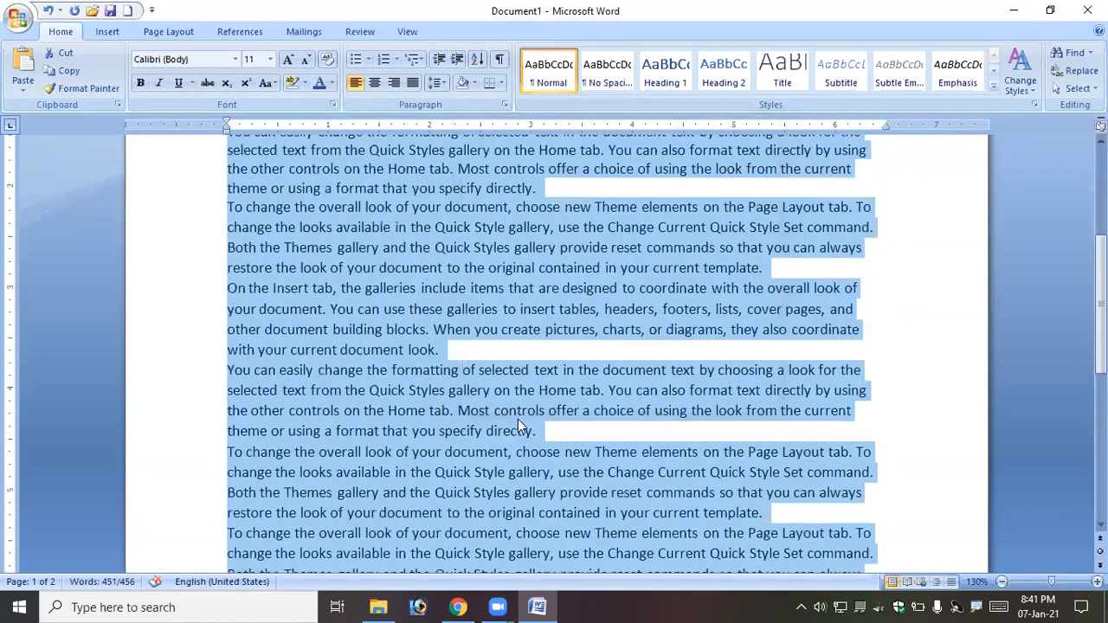
{"action": "left_click", "coordinate": [505, 105]}
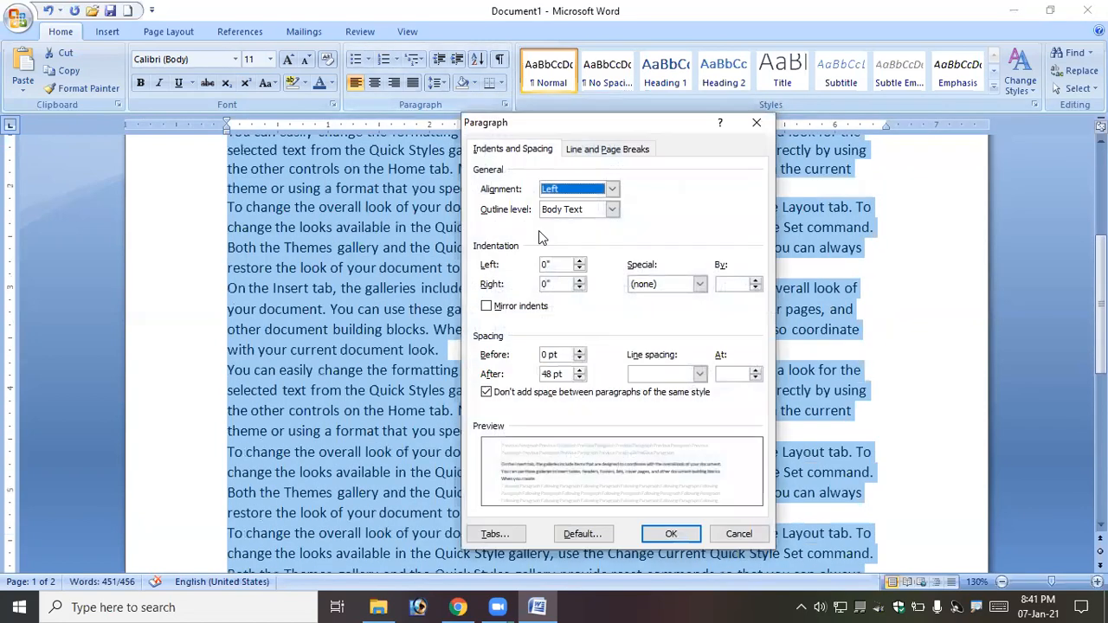
{"action": "left_click", "coordinate": [579, 370]}
{"action": "left_click", "coordinate": [580, 370]}
{"action": "left_click", "coordinate": [667, 533]}
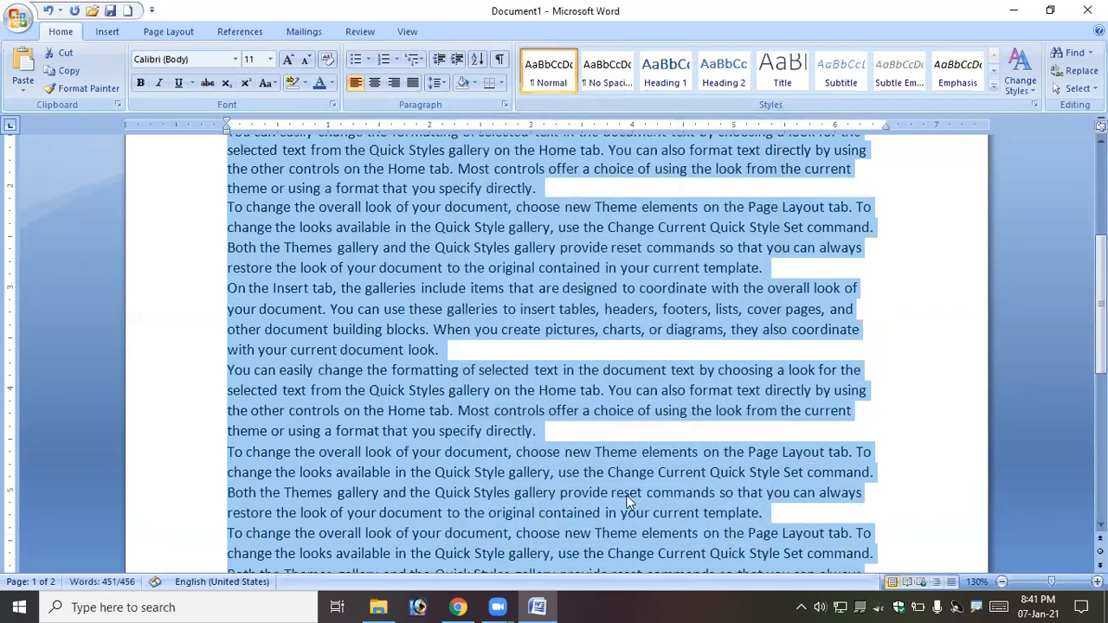
Step: Turn off the option not to add space between paragraphs of the same style for the selected body paragraphs
{"action": "left_click", "coordinate": [505, 105]}
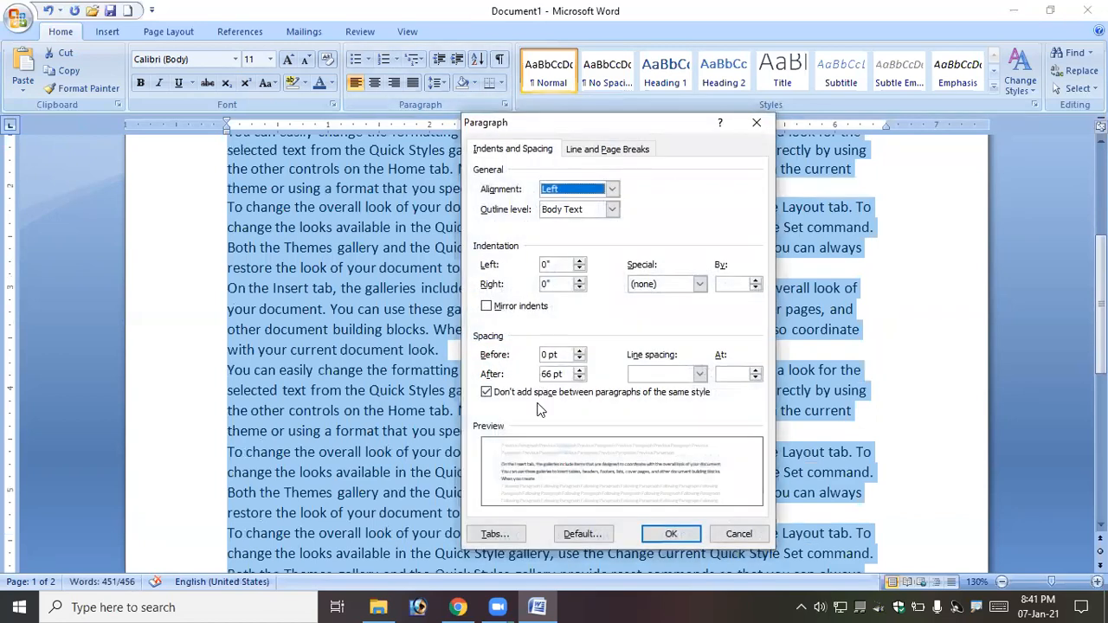
{"action": "left_click", "coordinate": [486, 392]}
{"action": "left_click", "coordinate": [667, 533]}
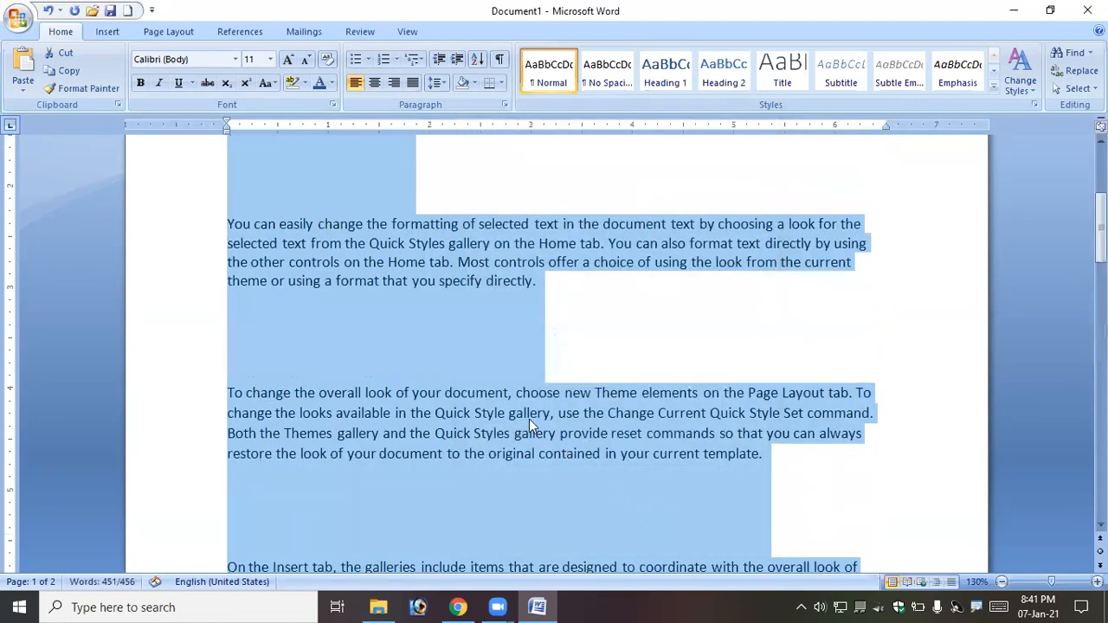
{"action": "scroll", "coordinate": [529, 419], "scroll_direction": "up", "scroll_amount": 5}
{"action": "scroll", "coordinate": [493, 386], "scroll_direction": "down", "scroll_amount": 9}
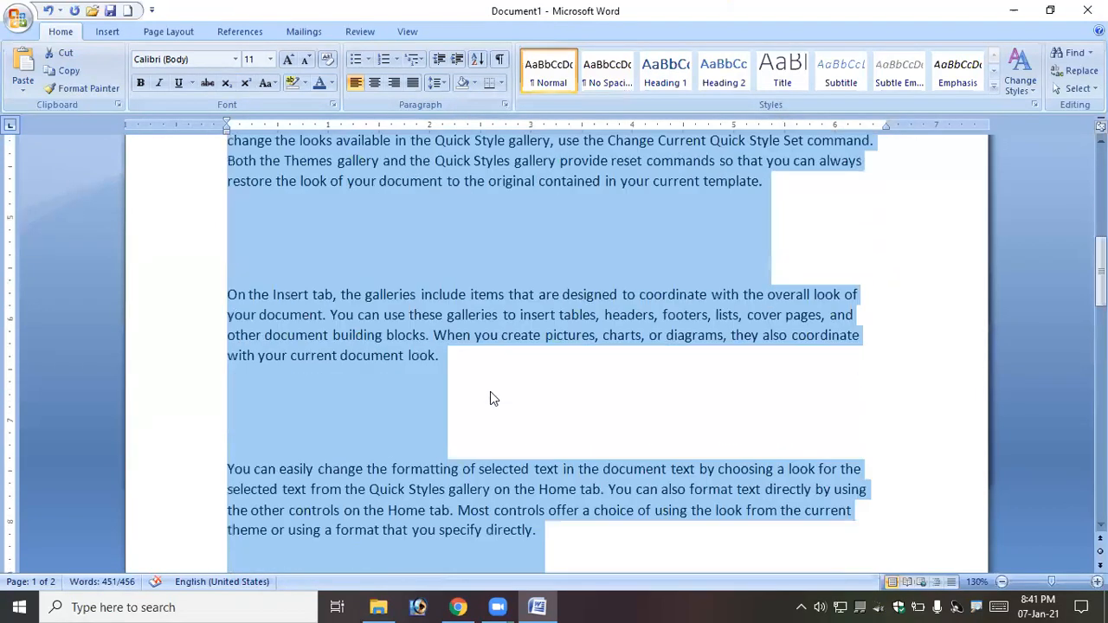
{"action": "scroll", "coordinate": [490, 398], "scroll_direction": "down", "scroll_amount": 15}
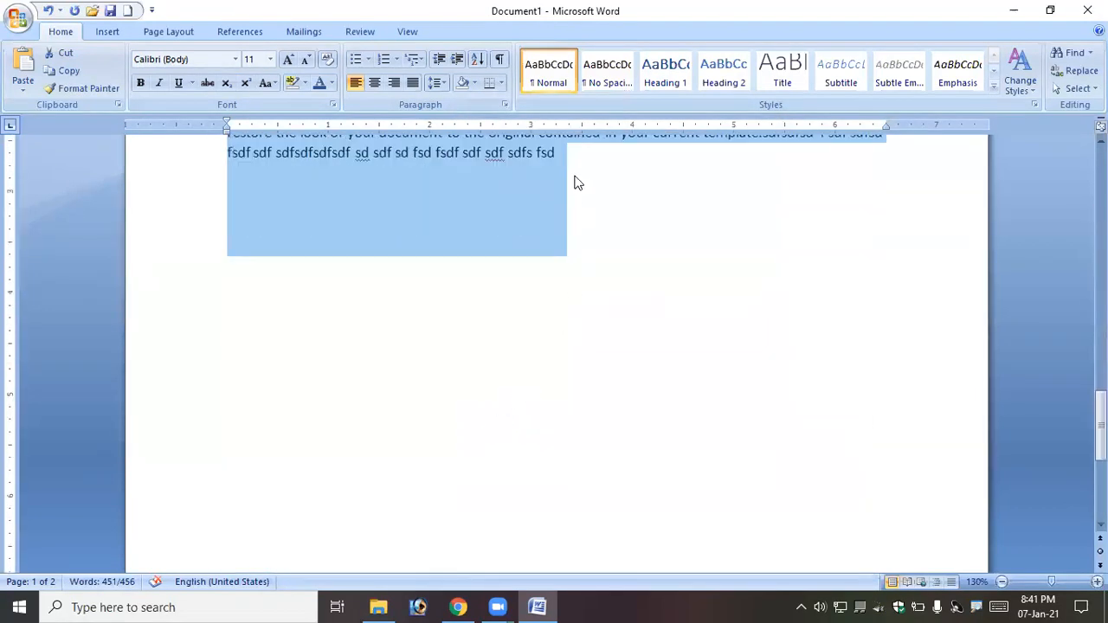
Step: Add five short filler paragraphs at the end of the document: Sdafsadf, Asdfsadf, Asdfsadf, Sadfsd and sadf
{"action": "left_click", "coordinate": [577, 177]}
{"action": "key", "text": "Return"}
{"action": "key", "text": "Return"}
{"action": "key", "text": "Return"}
{"action": "type", "text": "sdafsadf"}
{"action": "key", "text": "Return"}
{"action": "key", "text": "Return"}
{"action": "key", "text": "Return"}
{"action": "type", "text": "asdfsadf"}
{"action": "key", "text": "Return"}
{"action": "key", "text": "Return"}
{"action": "key", "text": "Return"}
{"action": "type", "text": "asdfsadf"}
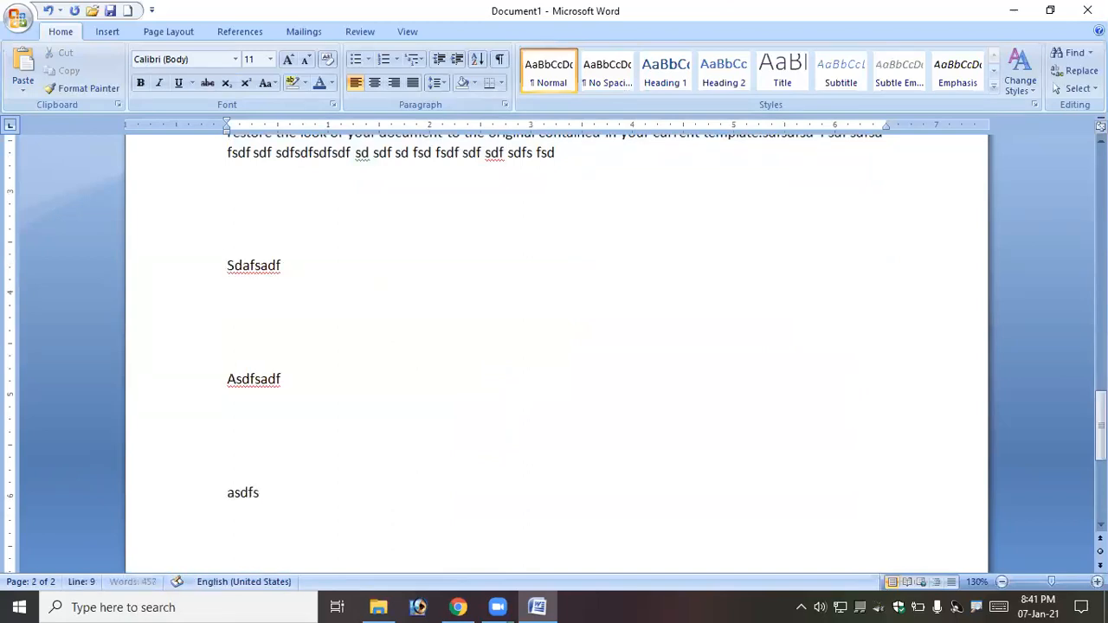
{"action": "key", "text": "Return"}
{"action": "key", "text": "Return"}
{"action": "key", "text": "Return"}
{"action": "type", "text": "sadfsd"}
{"action": "key", "text": "Return"}
{"action": "key", "text": "Return"}
{"action": "key", "text": "Return"}
{"action": "type", "text": "sadf"}
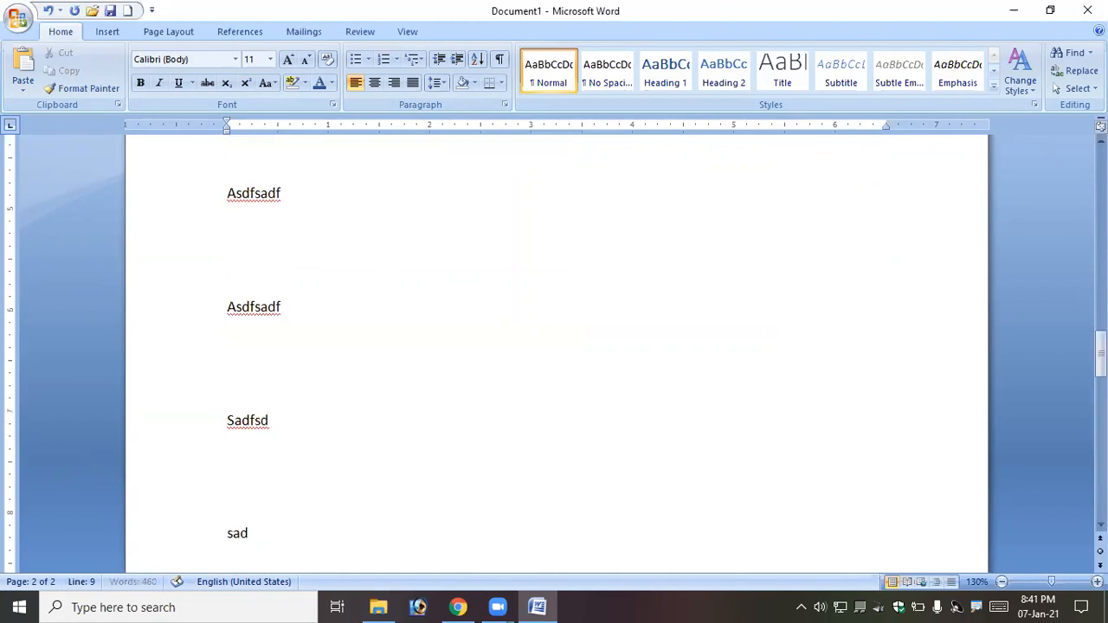
Step: Set the spacing after all paragraphs in the document to 0 pt
{"action": "left_click_drag", "start_coordinate": [257, 535], "coordinate": [227, 146]}
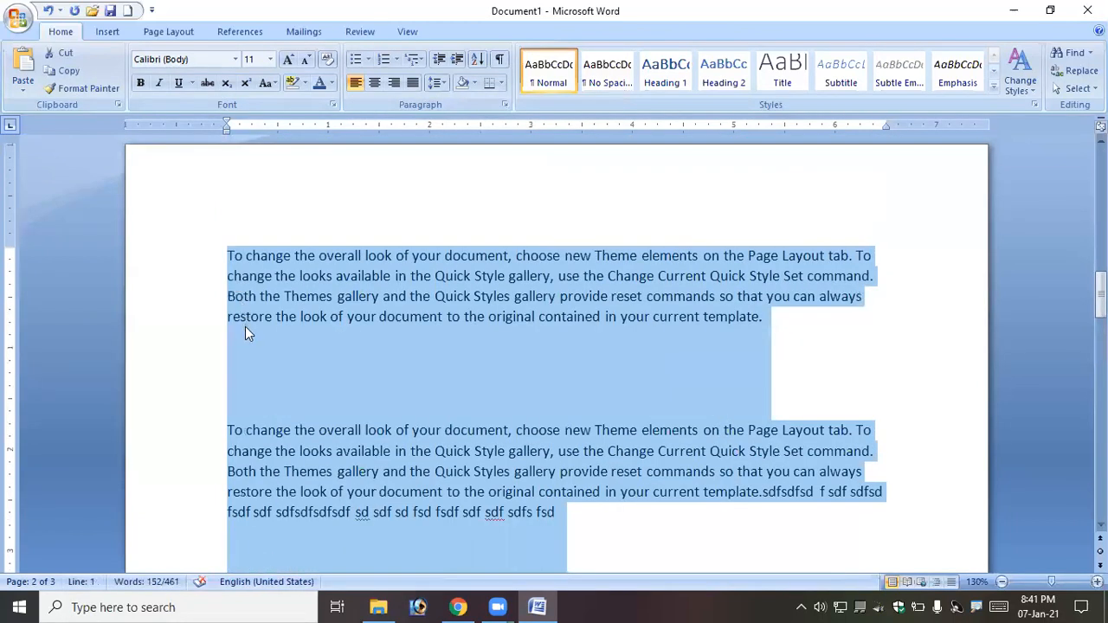
{"action": "key", "text": "ctrl+a"}
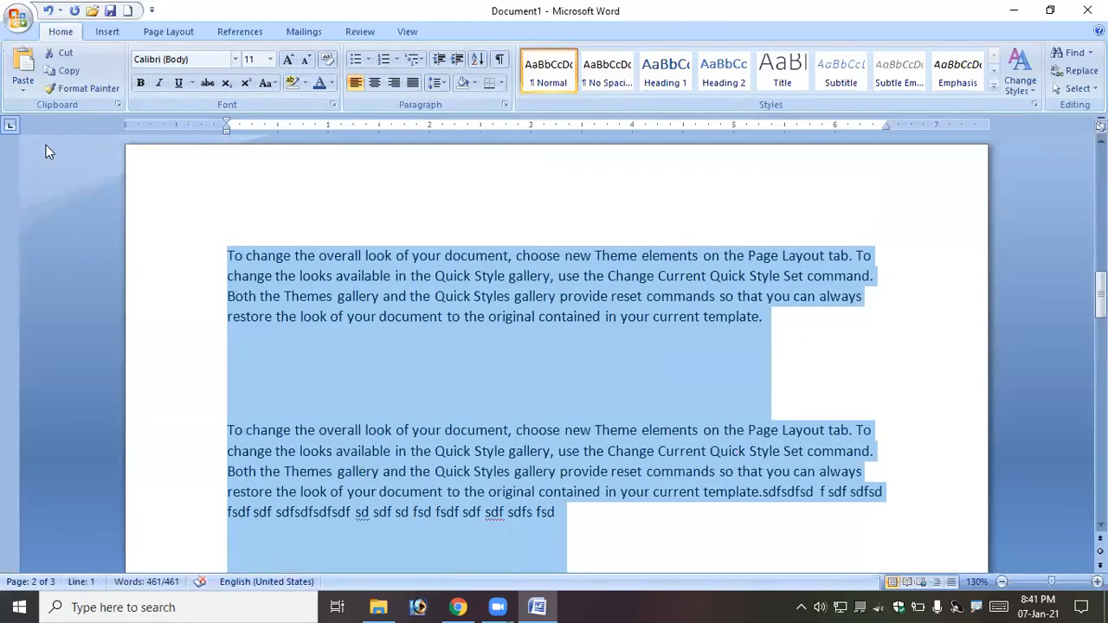
{"action": "left_click", "coordinate": [505, 105]}
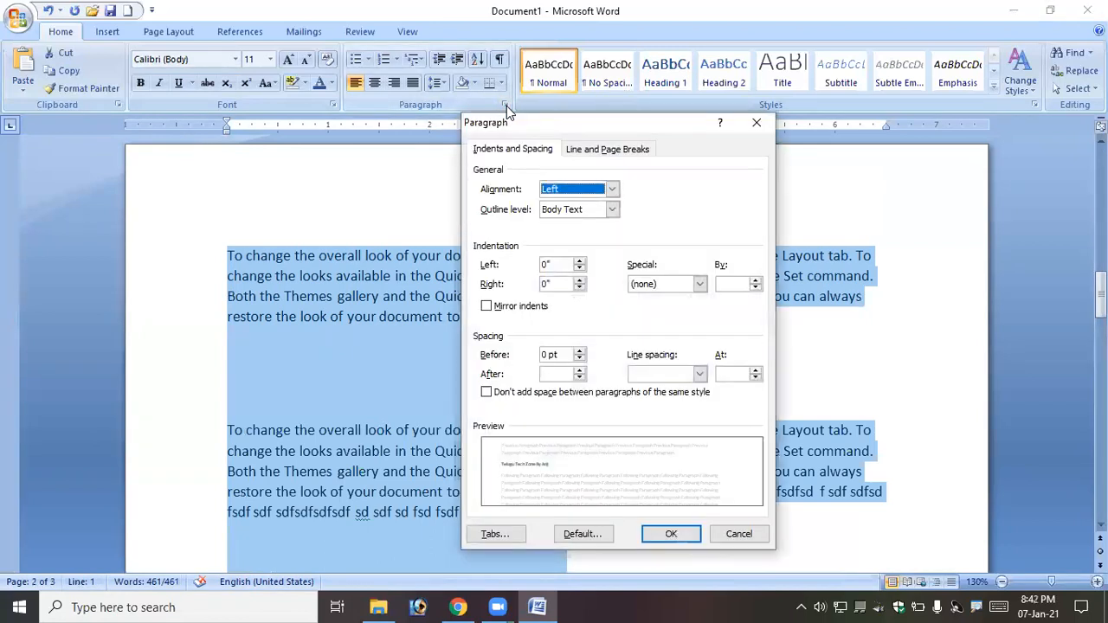
{"action": "left_click", "coordinate": [580, 378]}
{"action": "left_click", "coordinate": [580, 378]}
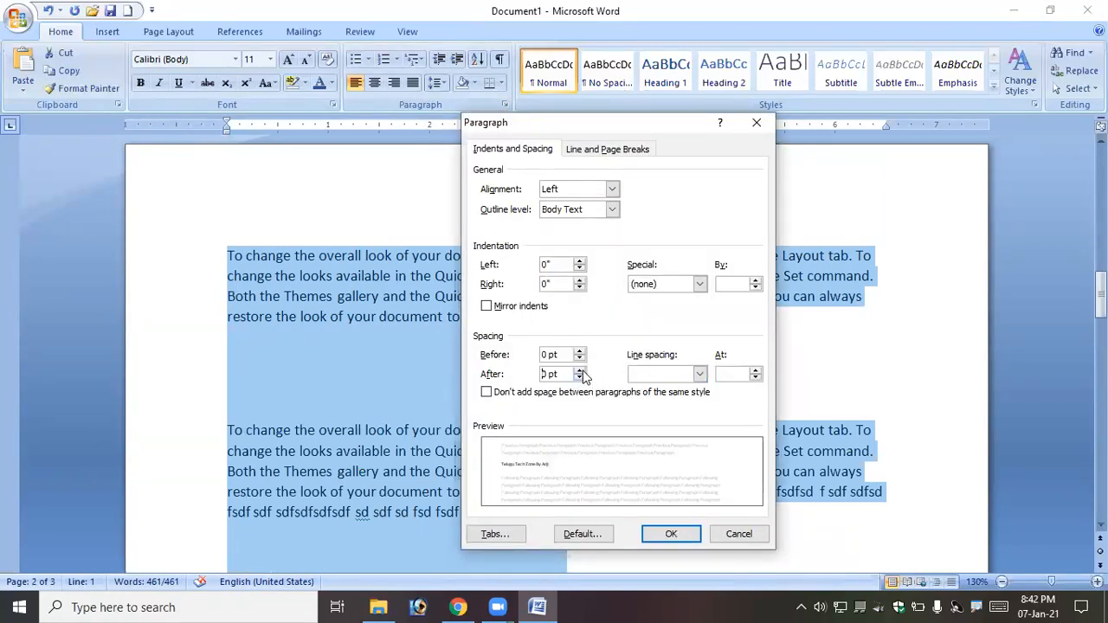
{"action": "left_click", "coordinate": [696, 536]}
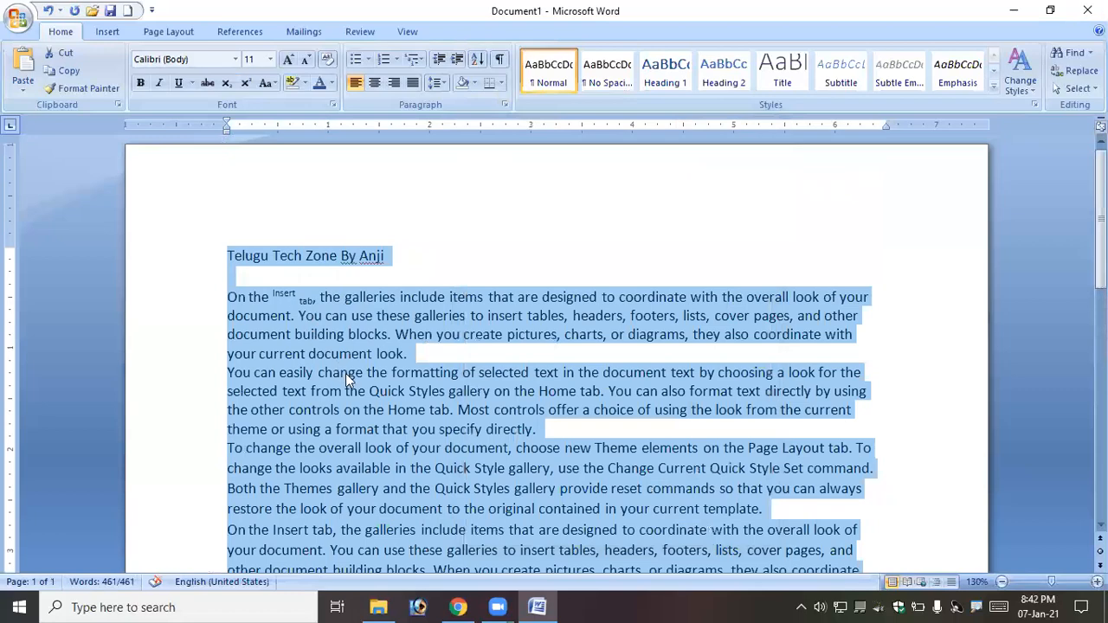
{"action": "scroll", "coordinate": [345, 373], "scroll_direction": "down", "scroll_amount": 10}
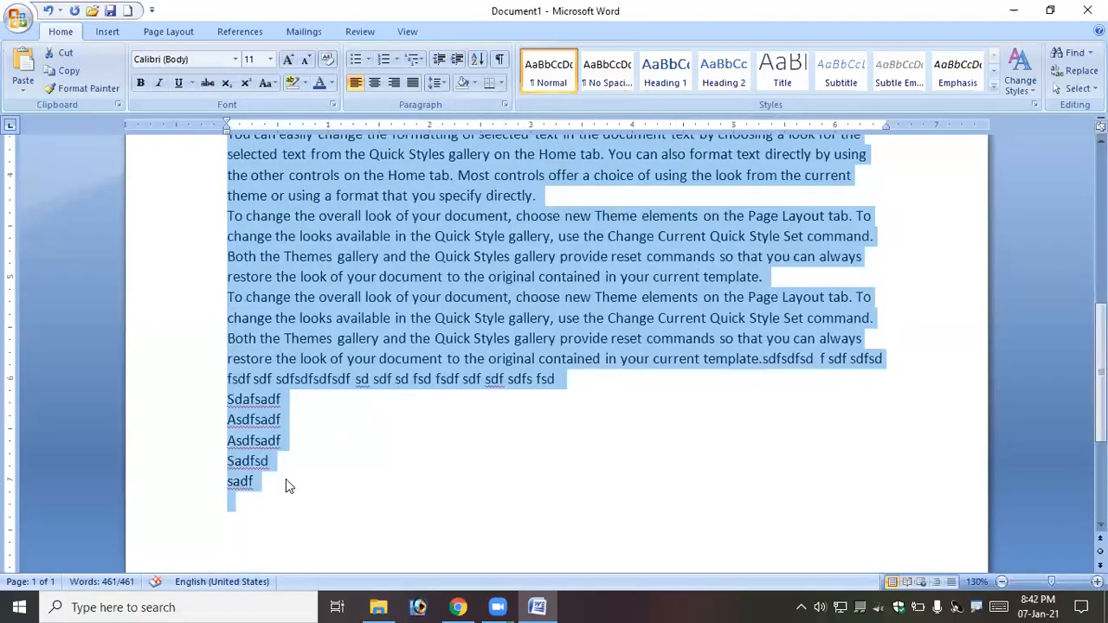
{"action": "scroll", "coordinate": [361, 337], "scroll_direction": "up", "scroll_amount": 5}
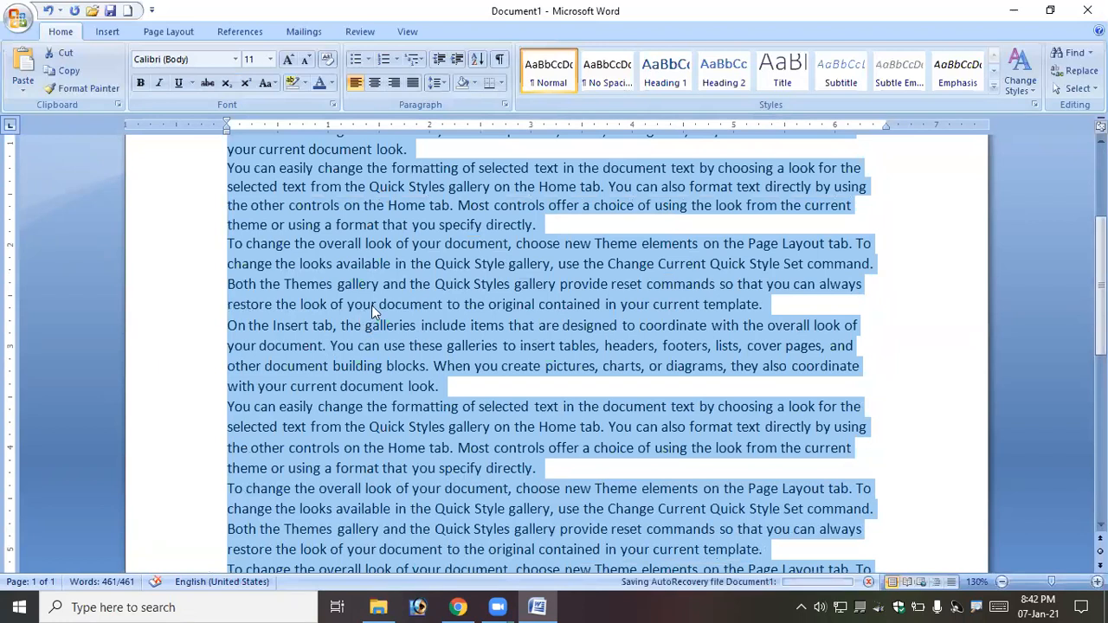
Step: Examine the alignment and special indentation choices in the paragraph settings, and close them without changing anything
{"action": "scroll", "coordinate": [371, 305], "scroll_direction": "up", "scroll_amount": 3}
{"action": "left_click", "coordinate": [504, 104]}
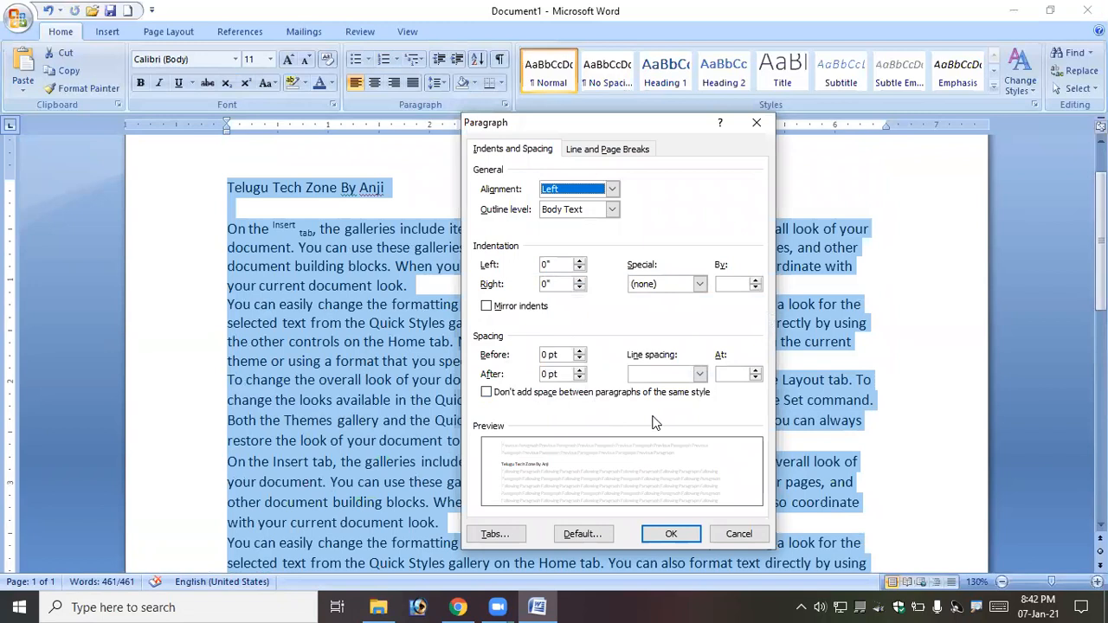
{"action": "left_click", "coordinate": [615, 189]}
{"action": "left_click", "coordinate": [683, 206]}
{"action": "left_click", "coordinate": [700, 285]}
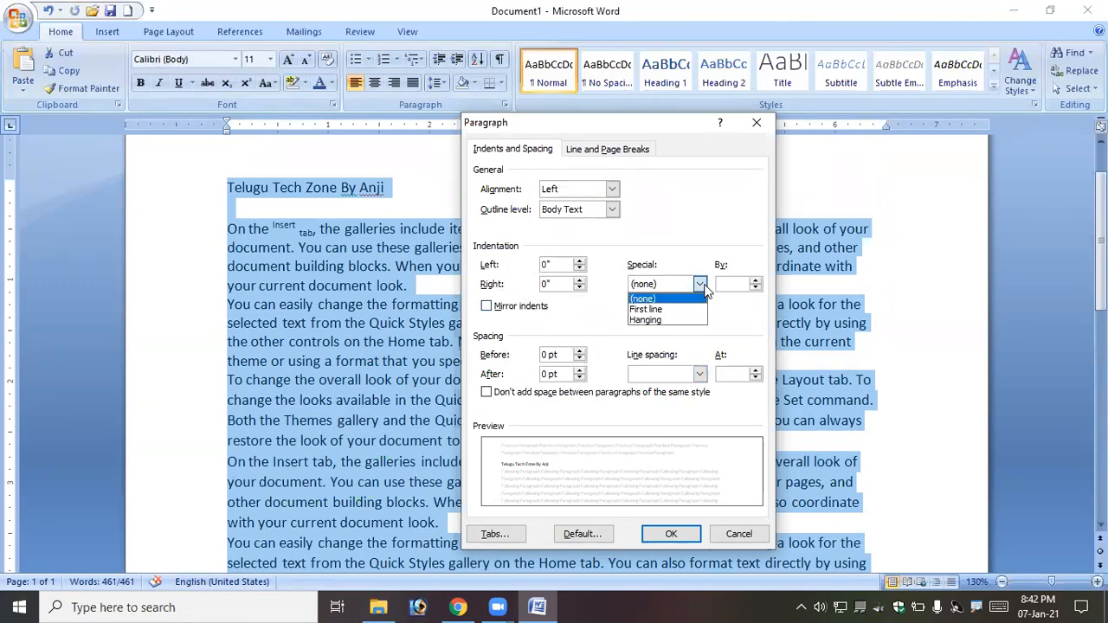
{"action": "left_click", "coordinate": [738, 534]}
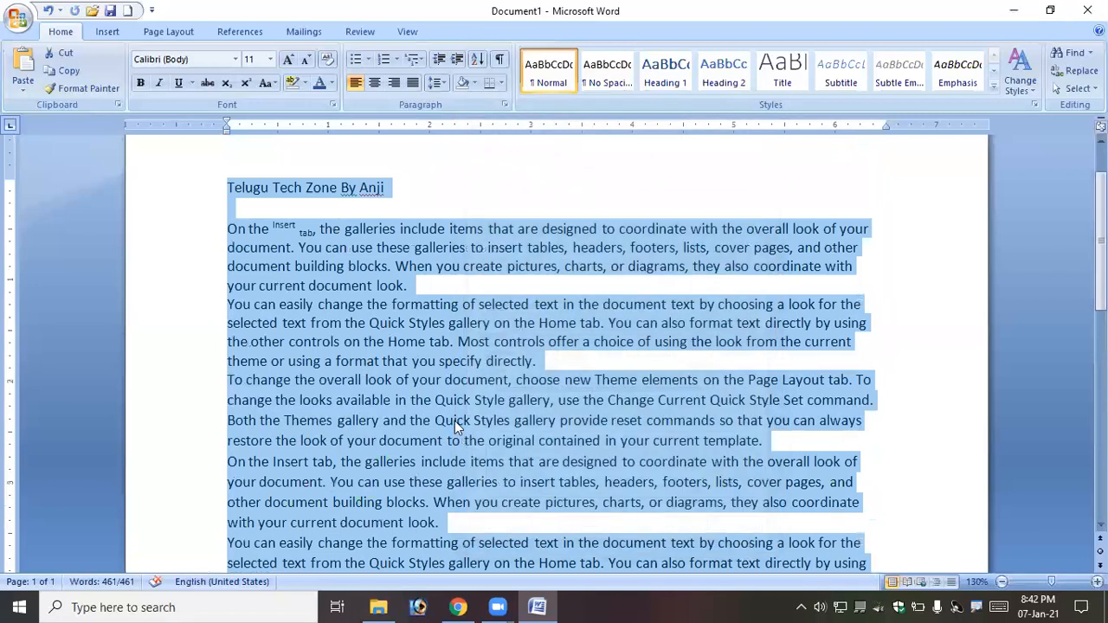
Step: Delete all the document's text and generate fresh sample paragraphs with =rand()
{"action": "left_click", "coordinate": [448, 400]}
{"action": "left_click", "coordinate": [232, 204]}
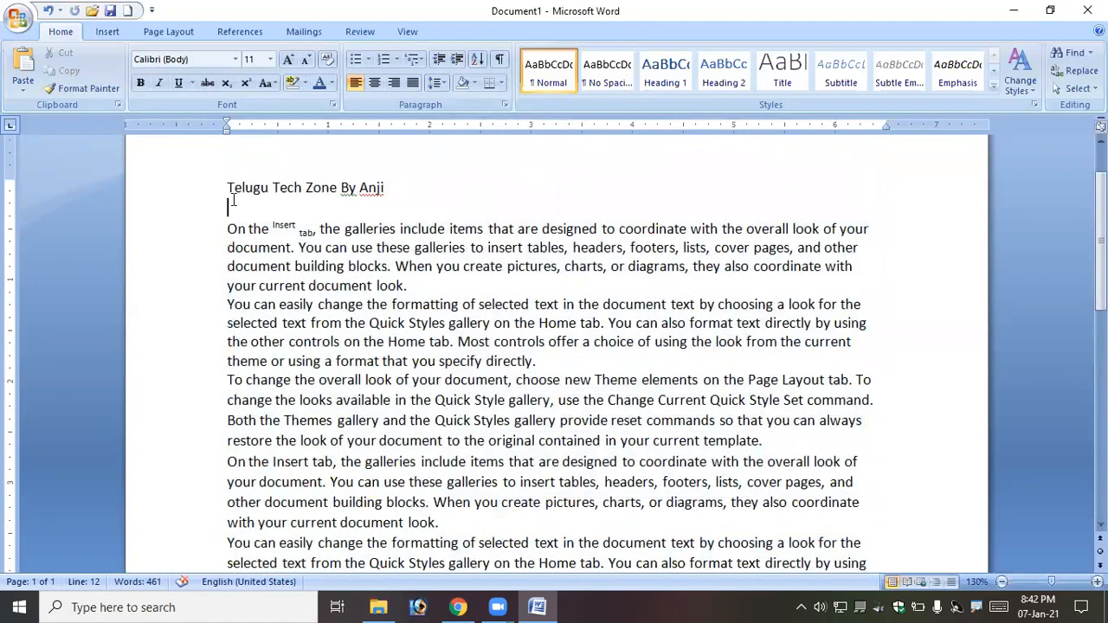
{"action": "key", "text": "ctrl+a"}
{"action": "key", "text": "Delete"}
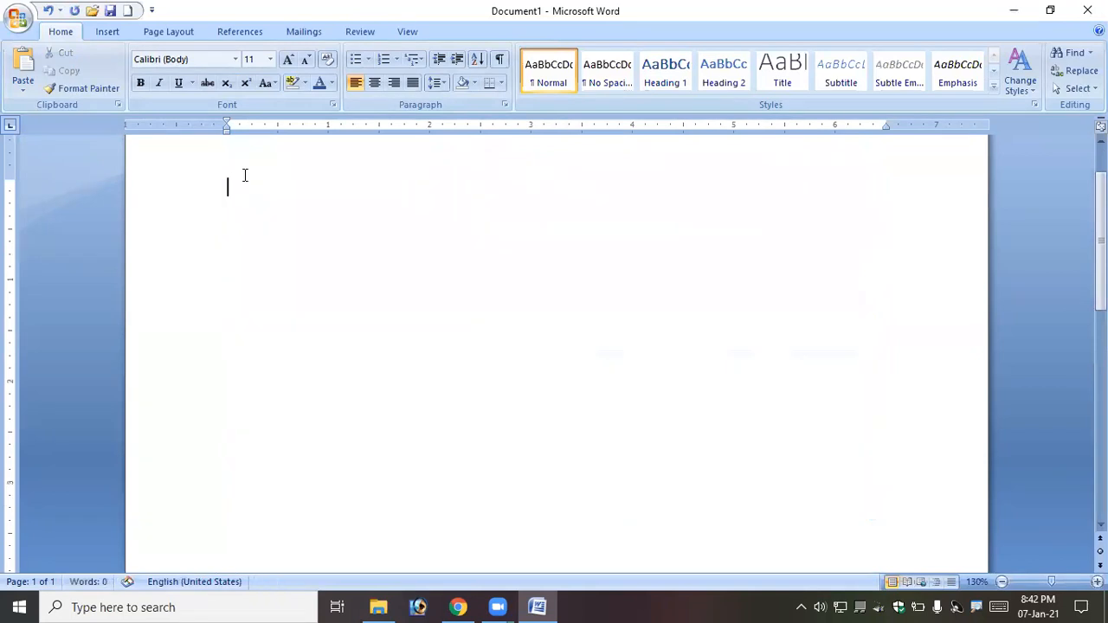
{"action": "type", "text": "=rand()"}
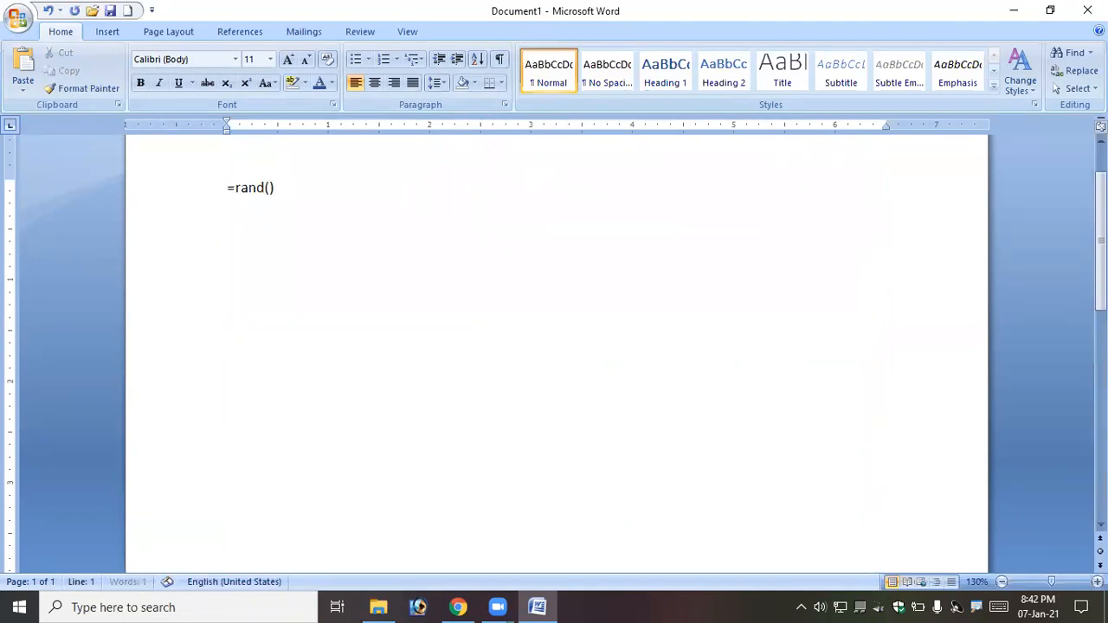
{"action": "key", "text": "Return"}
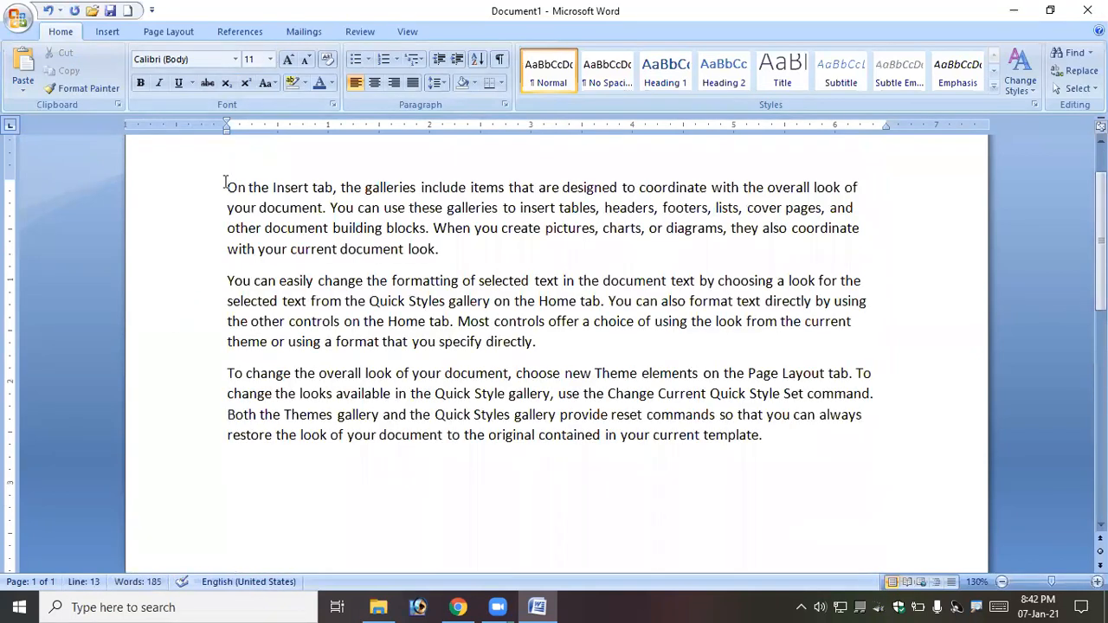
Step: Insert the label "SUB:-" before the first paragraph and "Ref:-" before the second paragraph
{"action": "left_click", "coordinate": [225, 185]}
{"action": "type", "text": "SUB:-"}
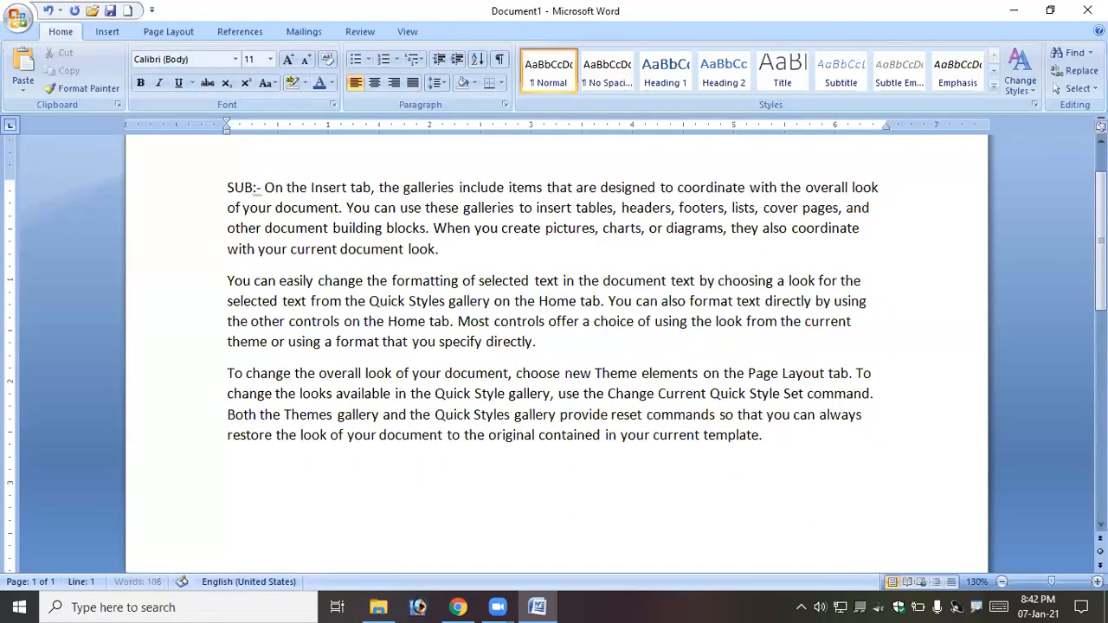
{"action": "left_click", "coordinate": [228, 281]}
{"action": "type", "text": "Ref"}
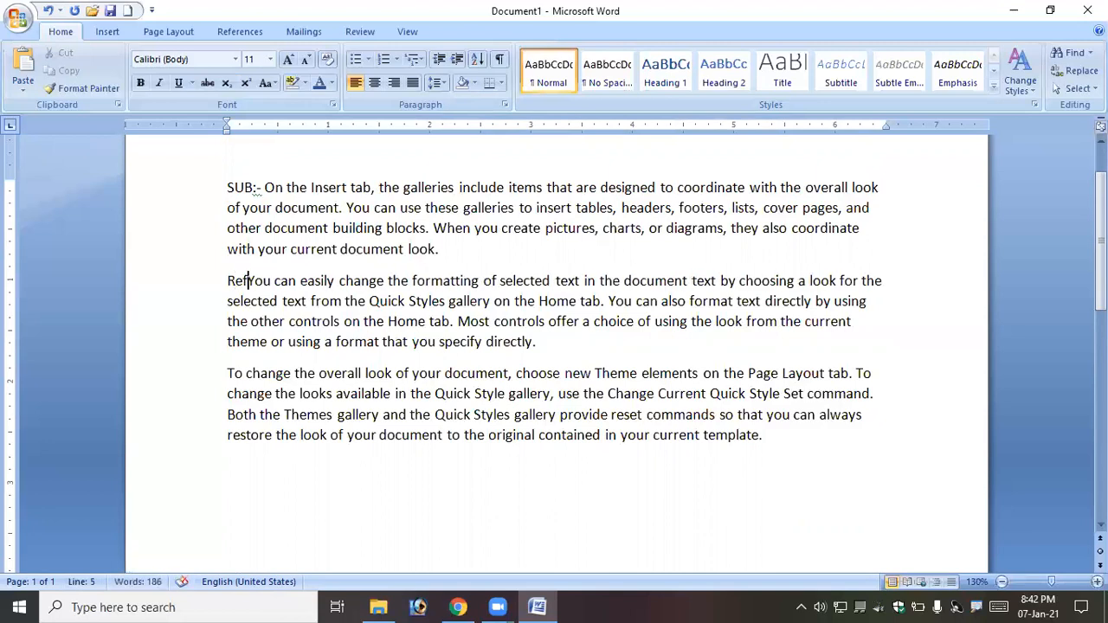
{"action": "type", "text": ":-"}
Step: Try to indent lines of the SUB:- paragraph with manual spacing, and restore the original text
{"action": "left_click", "coordinate": [289, 189]}
{"action": "scroll", "coordinate": [289, 189], "scroll_direction": "up", "scroll_amount": 2}
{"action": "left_click_drag", "start_coordinate": [228, 265], "coordinate": [877, 274]}
{"action": "left_click", "coordinate": [229, 277]}
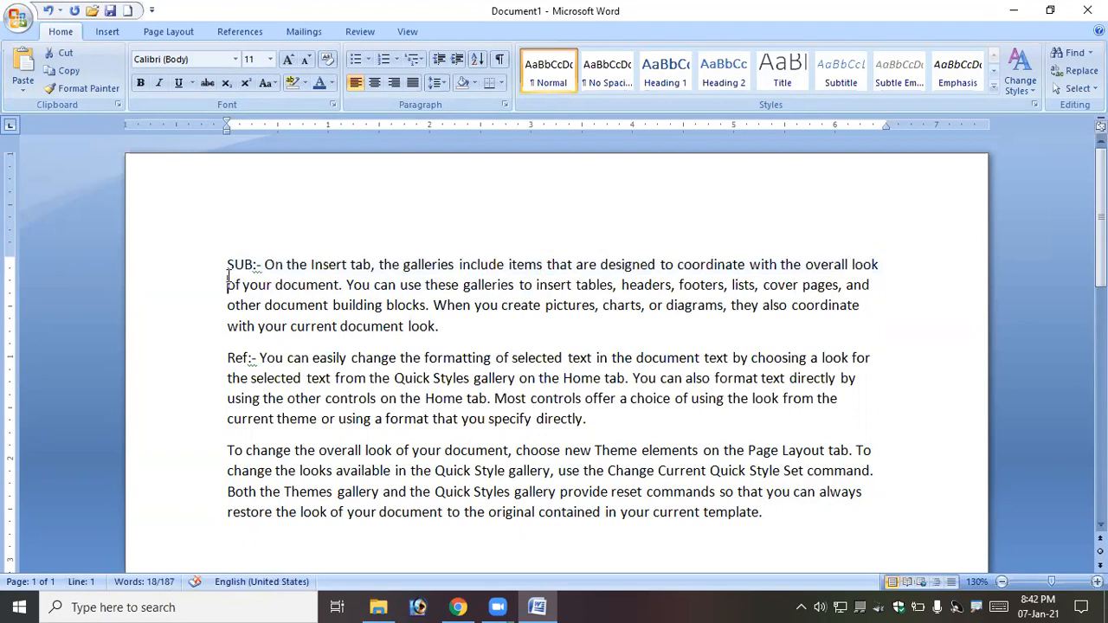
{"action": "left_click", "coordinate": [228, 265]}
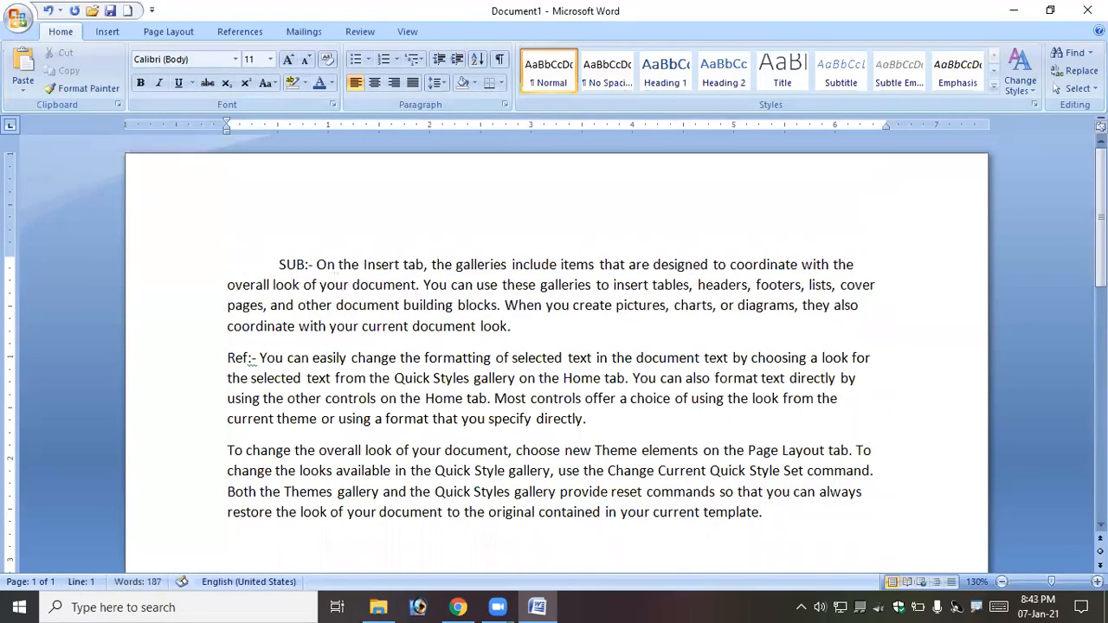
{"action": "key", "text": "Tab"}
{"action": "key", "text": "Tab"}
{"action": "key", "text": "Tab"}
{"action": "key", "text": "BackSpace"}
{"action": "key", "text": "BackSpace"}
{"action": "key", "text": "BackSpace"}
{"action": "key", "text": "BackSpace"}
{"action": "key", "text": "BackSpace"}
{"action": "key", "text": "BackSpace"}
{"action": "key", "text": "BackSpace"}
{"action": "key", "text": "BackSpace"}
{"action": "key", "text": "BackSpace"}
{"action": "key", "text": "BackSpace"}
{"action": "key", "text": "BackSpace"}
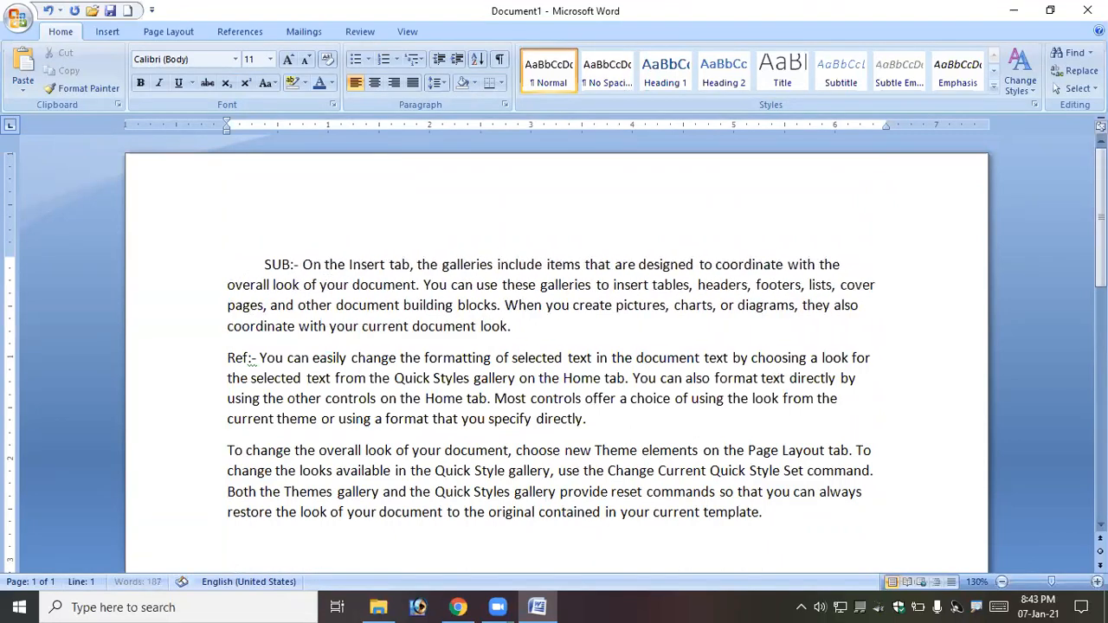
{"action": "key", "text": "BackSpace"}
{"action": "key", "text": "BackSpace"}
{"action": "key", "text": "BackSpace"}
{"action": "key", "text": "BackSpace"}
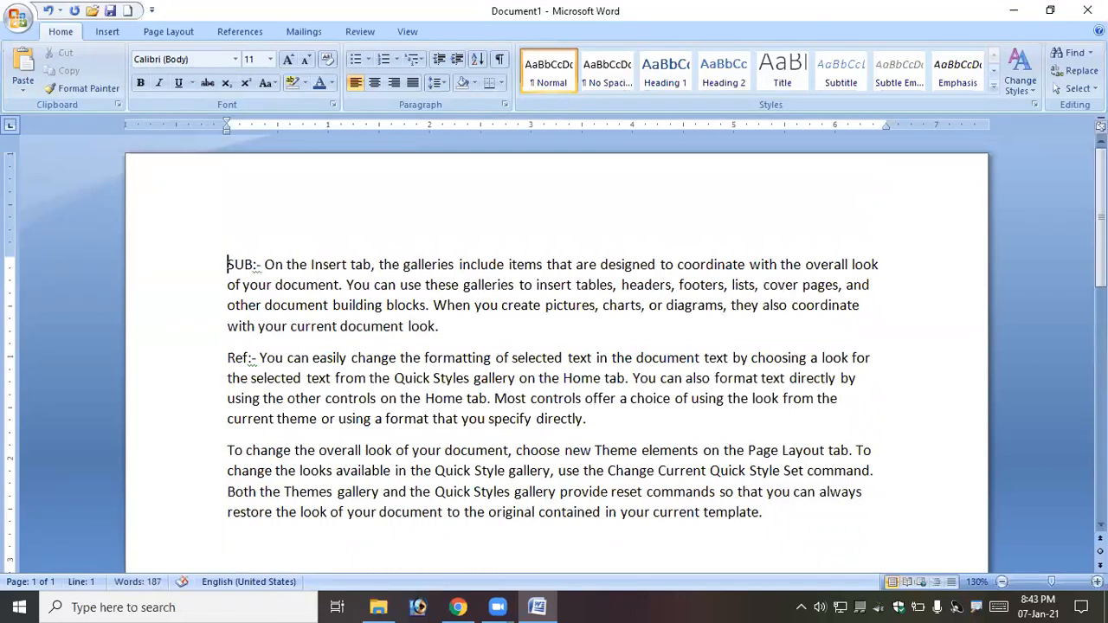
{"action": "left_click", "coordinate": [228, 305]}
{"action": "key", "text": "BackSpace"}
{"action": "key", "text": "BackSpace"}
{"action": "type", "text": "k"}
Step: Set the SUB:- paragraph's first-line indent at 1 inch and its hanging indent at about 1.4 inches, aligned with the text after the label
{"action": "left_click_drag", "start_coordinate": [227, 265], "coordinate": [451, 325]}
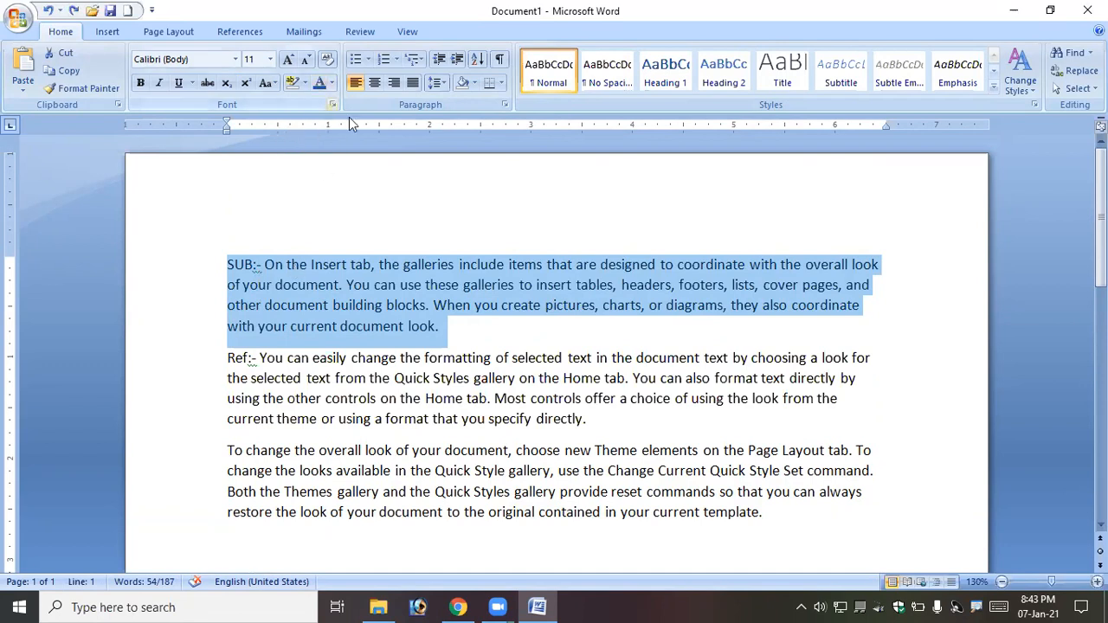
{"action": "left_click", "coordinate": [505, 104]}
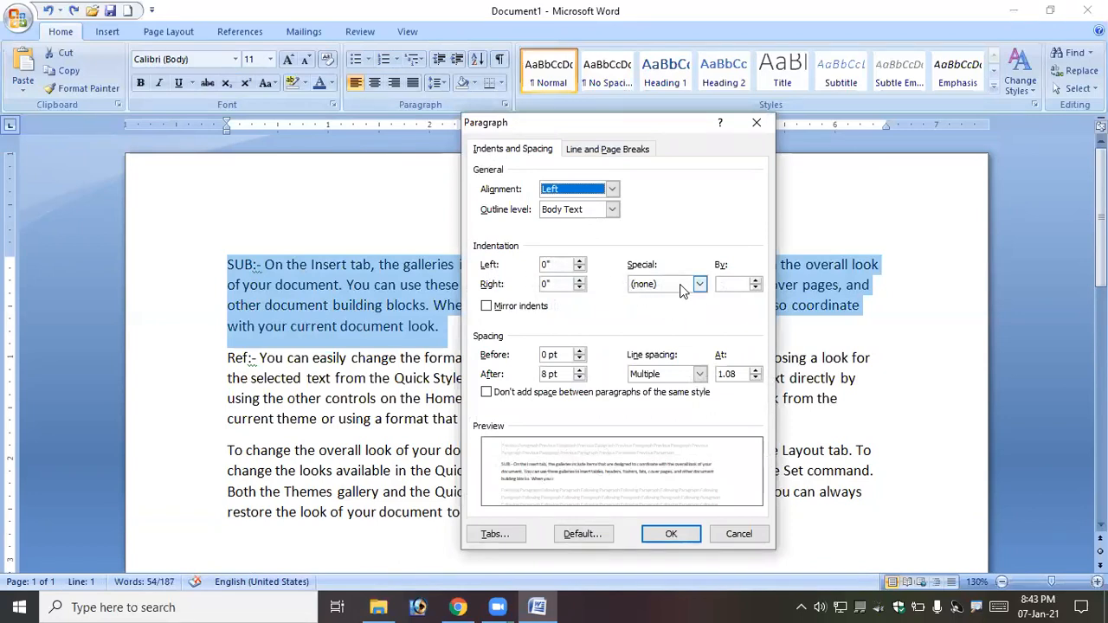
{"action": "left_click", "coordinate": [757, 123]}
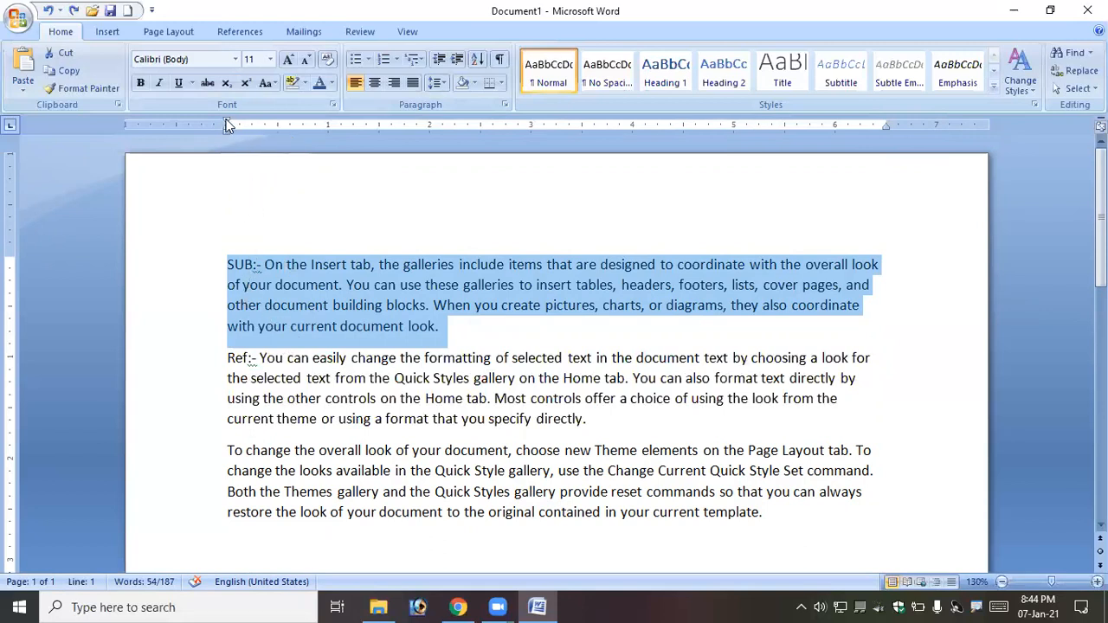
{"action": "left_click_drag", "start_coordinate": [227, 124], "coordinate": [329, 127]}
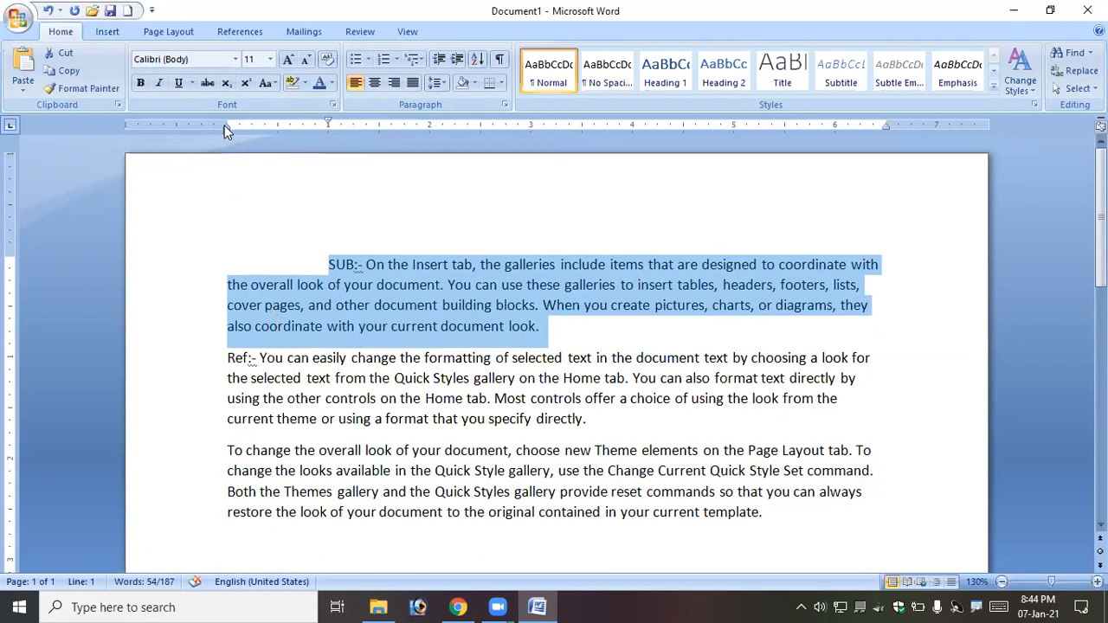
{"action": "mouse_move", "coordinate": [224, 125]}
{"action": "left_mouse_down"}
{"action": "mouse_move", "coordinate": [378, 145]}
{"action": "mouse_move", "coordinate": [421, 173]}
{"action": "left_mouse_up"}
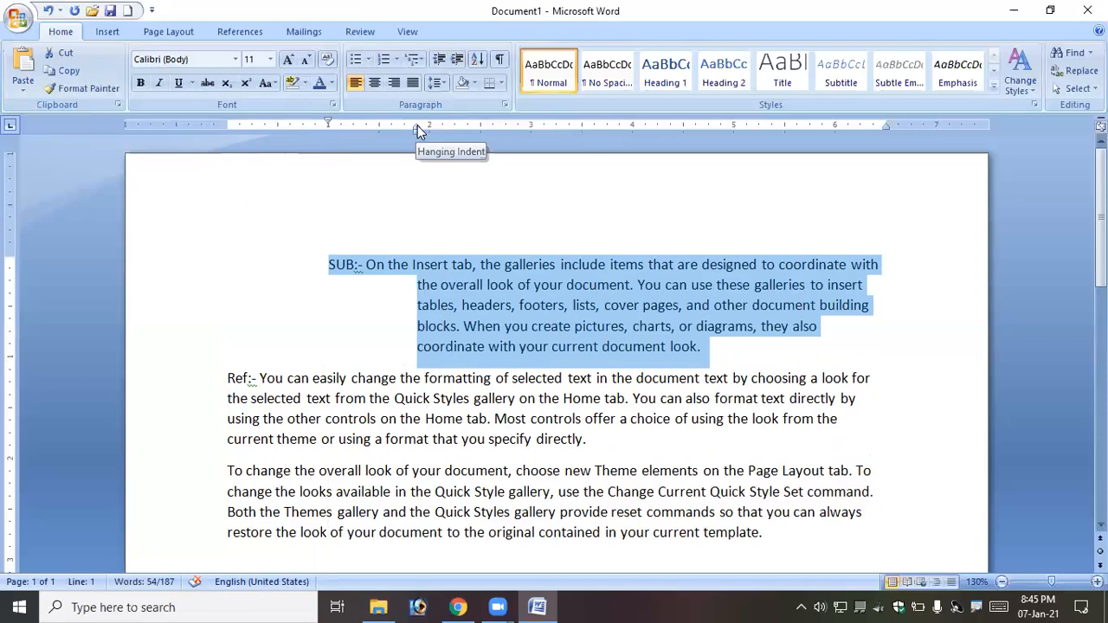
{"action": "left_click_drag", "start_coordinate": [417, 125], "coordinate": [365, 185]}
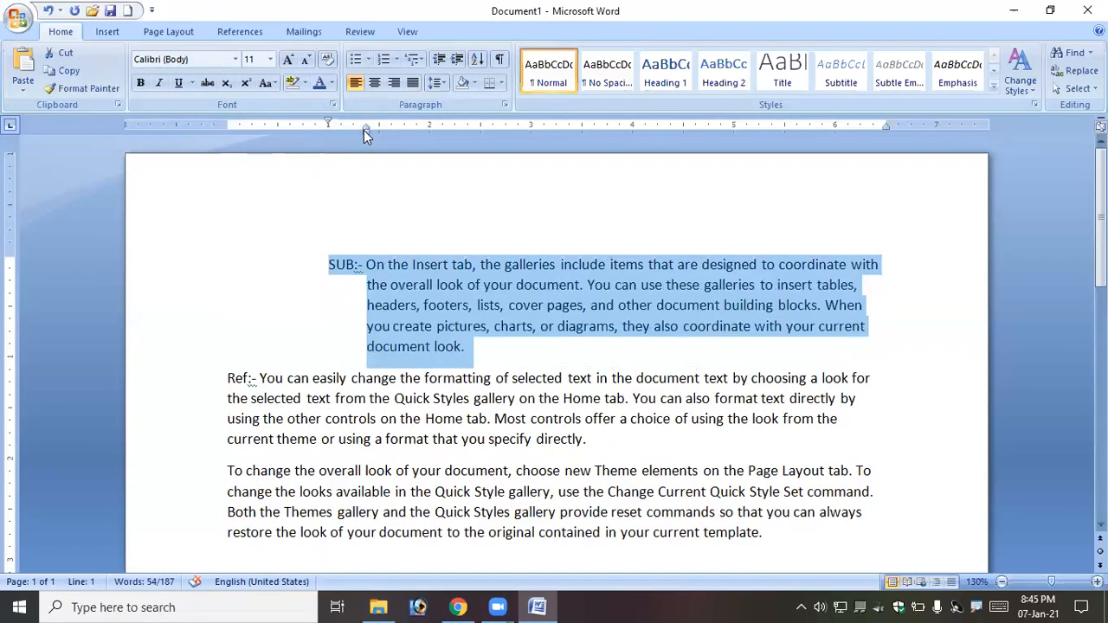
Step: Move the SUB:- paragraph's left indent to about 4.4 inches, and try its right indent at about 5.5 inches before restoring it to the margin
{"action": "mouse_move", "coordinate": [366, 131]}
{"action": "left_mouse_down"}
{"action": "mouse_move", "coordinate": [629, 169]}
{"action": "mouse_move", "coordinate": [644, 135]}
{"action": "mouse_move", "coordinate": [676, 137]}
{"action": "left_mouse_up"}
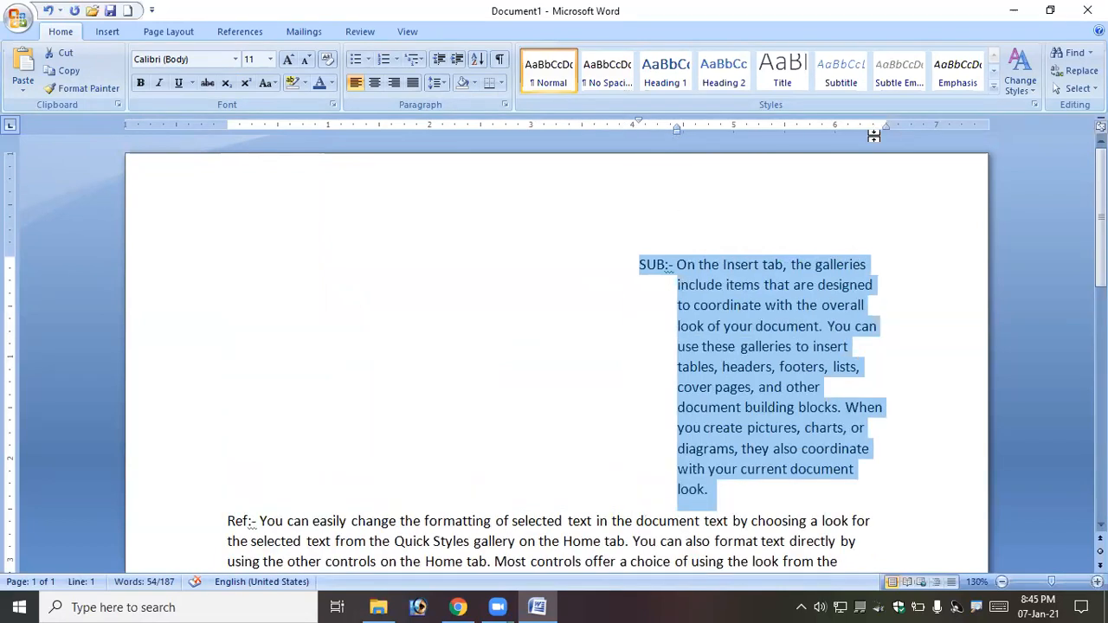
{"action": "left_click_drag", "start_coordinate": [886, 130], "coordinate": [790, 137]}
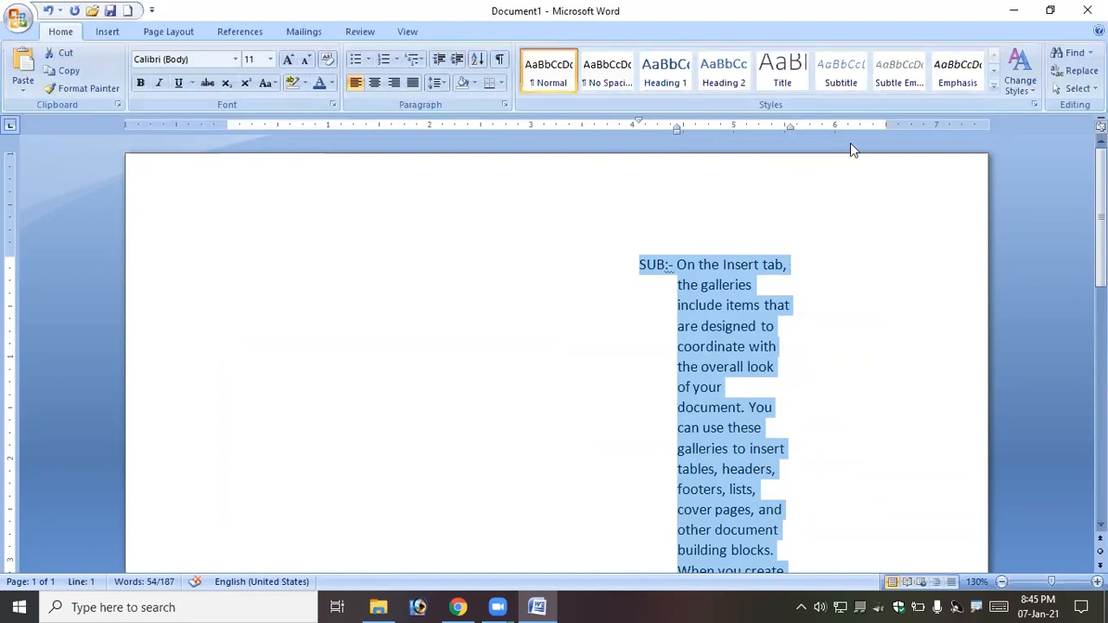
{"action": "left_click_drag", "start_coordinate": [791, 127], "coordinate": [886, 150]}
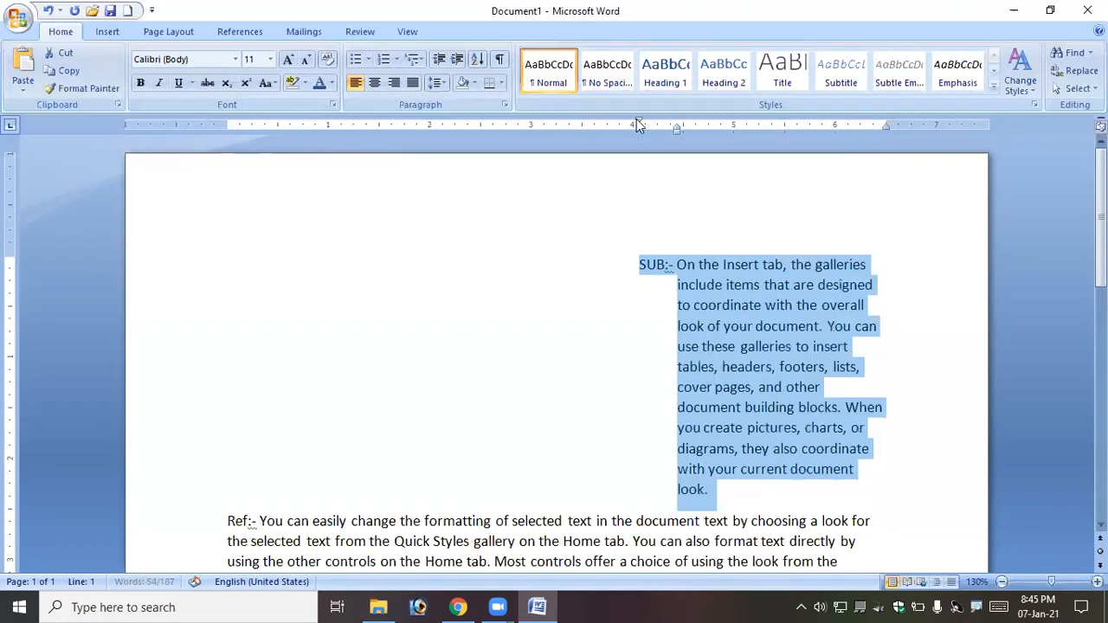
Step: Reset the SUB:- paragraph's first-line and hanging indents to the left margin at 0 inches
{"action": "mouse_move", "coordinate": [638, 123]}
{"action": "left_mouse_down"}
{"action": "mouse_move", "coordinate": [677, 124]}
{"action": "mouse_move", "coordinate": [677, 135]}
{"action": "mouse_move", "coordinate": [338, 143]}
{"action": "mouse_move", "coordinate": [223, 162]}
{"action": "left_mouse_up"}
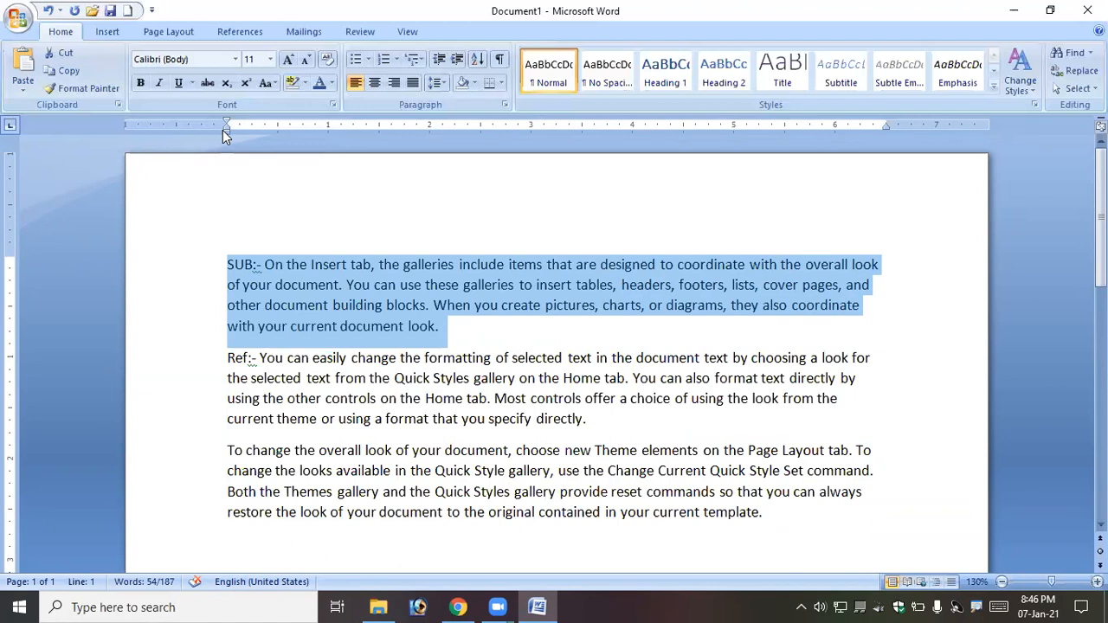
{"action": "left_click", "coordinate": [309, 310]}
{"action": "left_click", "coordinate": [224, 271]}
Step: Apply a special first-line indent of 0.5" to both the SUB:- and Ref:- paragraphs
{"action": "left_click_drag", "start_coordinate": [254, 271], "coordinate": [633, 416]}
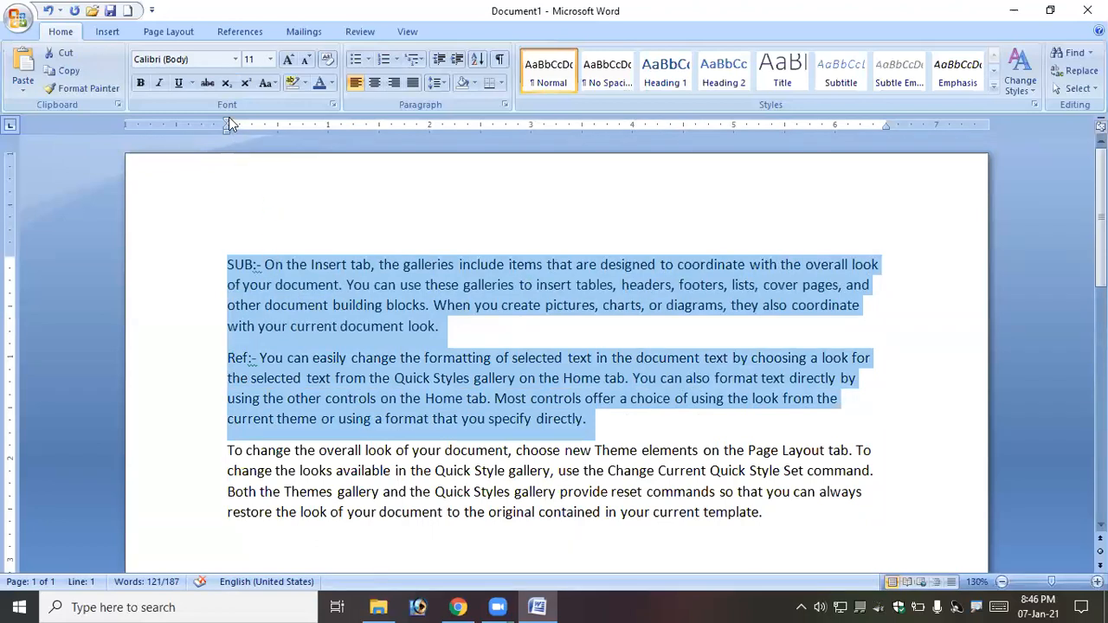
{"action": "left_click", "coordinate": [507, 105]}
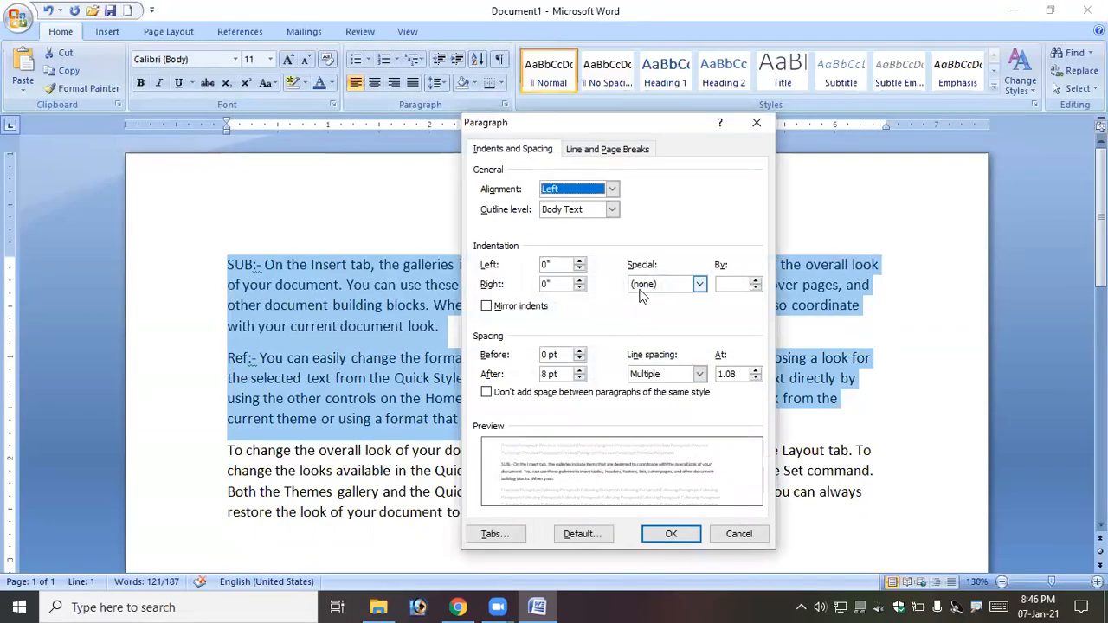
{"action": "left_click", "coordinate": [700, 285]}
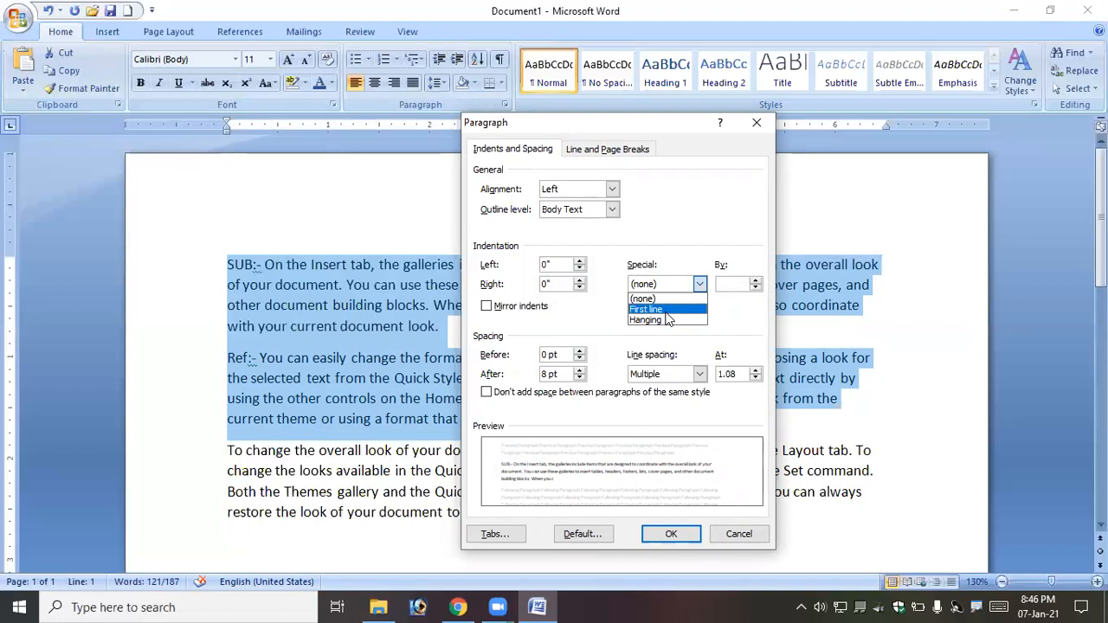
{"action": "left_click", "coordinate": [666, 310]}
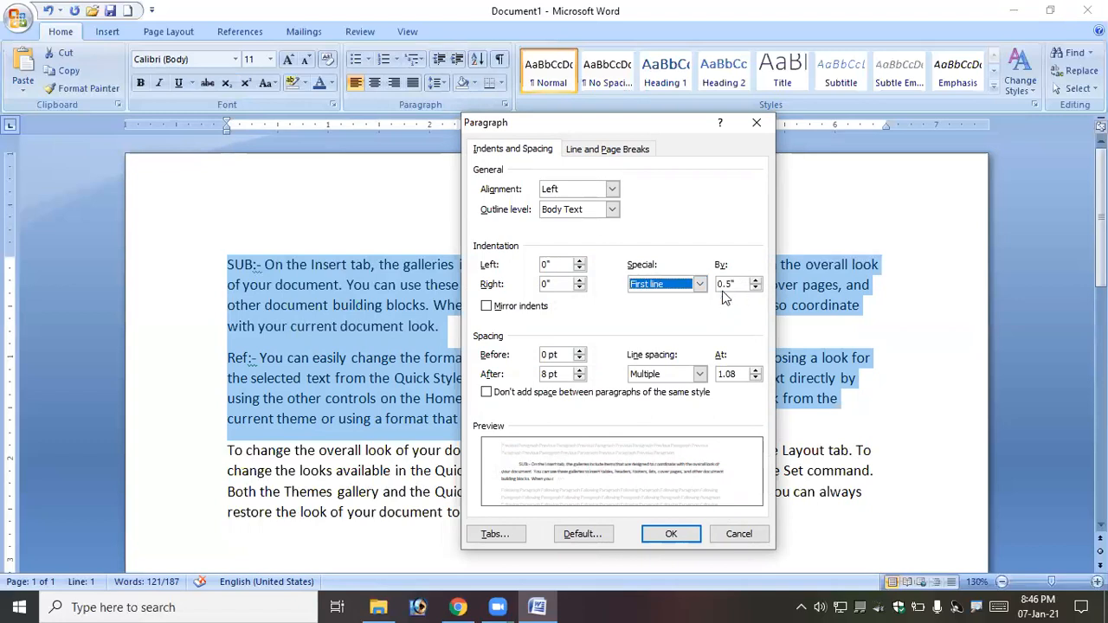
{"action": "left_click", "coordinate": [672, 534]}
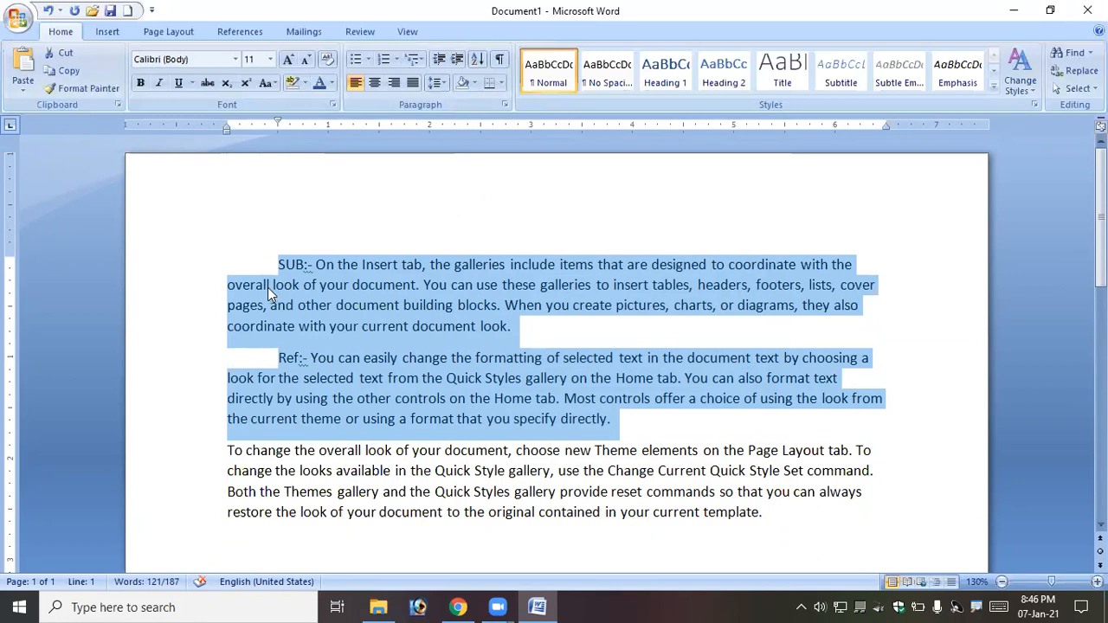
Step: Change the special indentation of the SUB:- and Ref:- paragraphs to Hanging by 0.5"
{"action": "left_click", "coordinate": [505, 105]}
{"action": "left_click", "coordinate": [677, 286]}
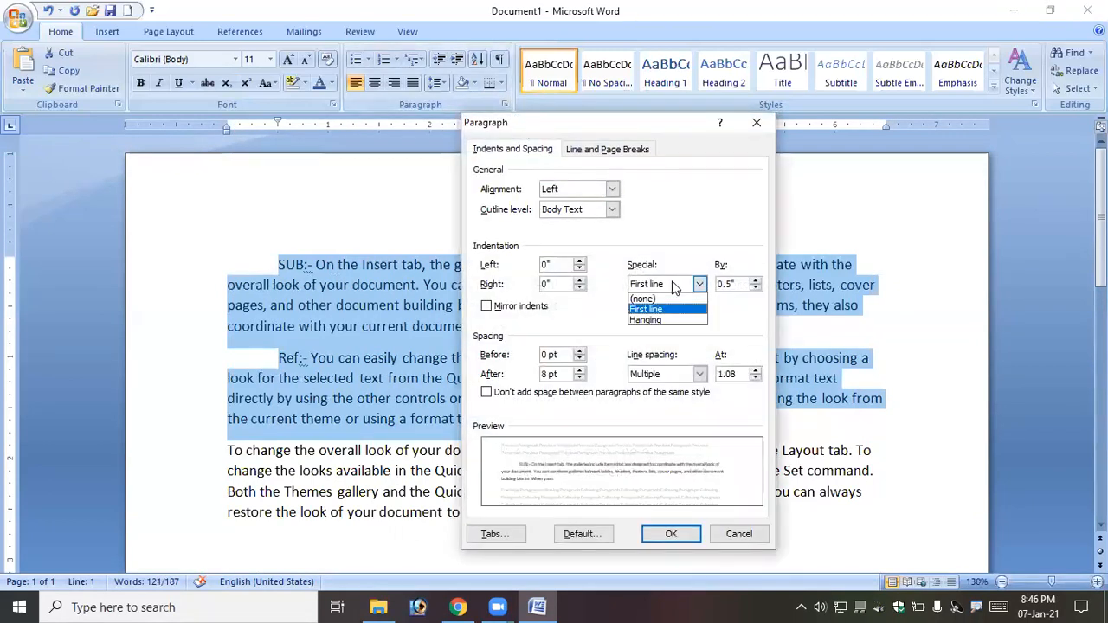
{"action": "left_click", "coordinate": [667, 321]}
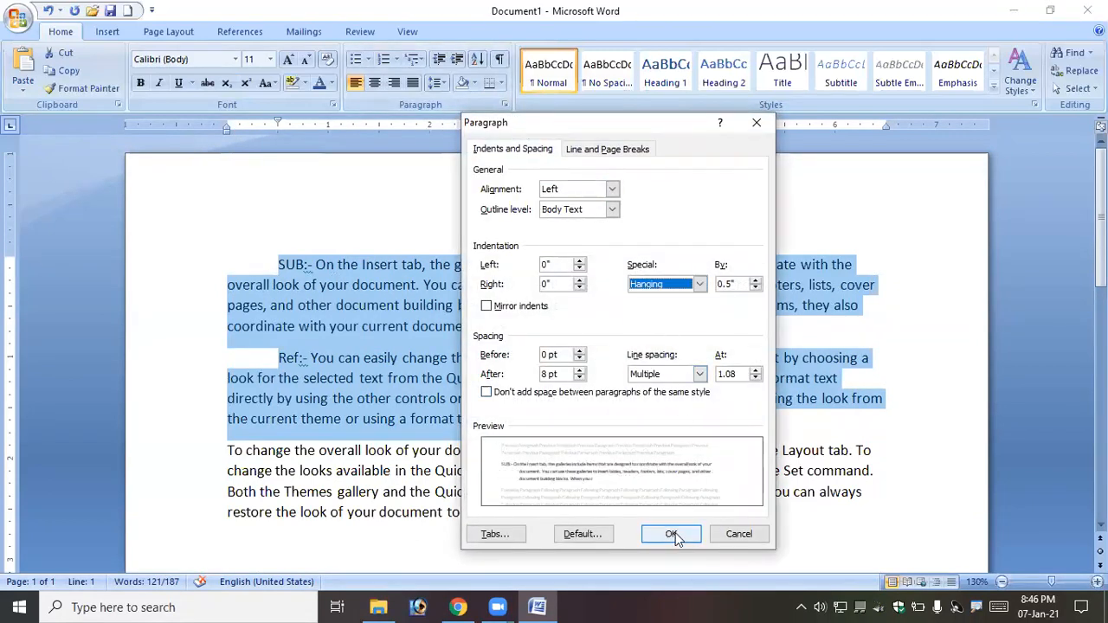
{"action": "left_click", "coordinate": [674, 534]}
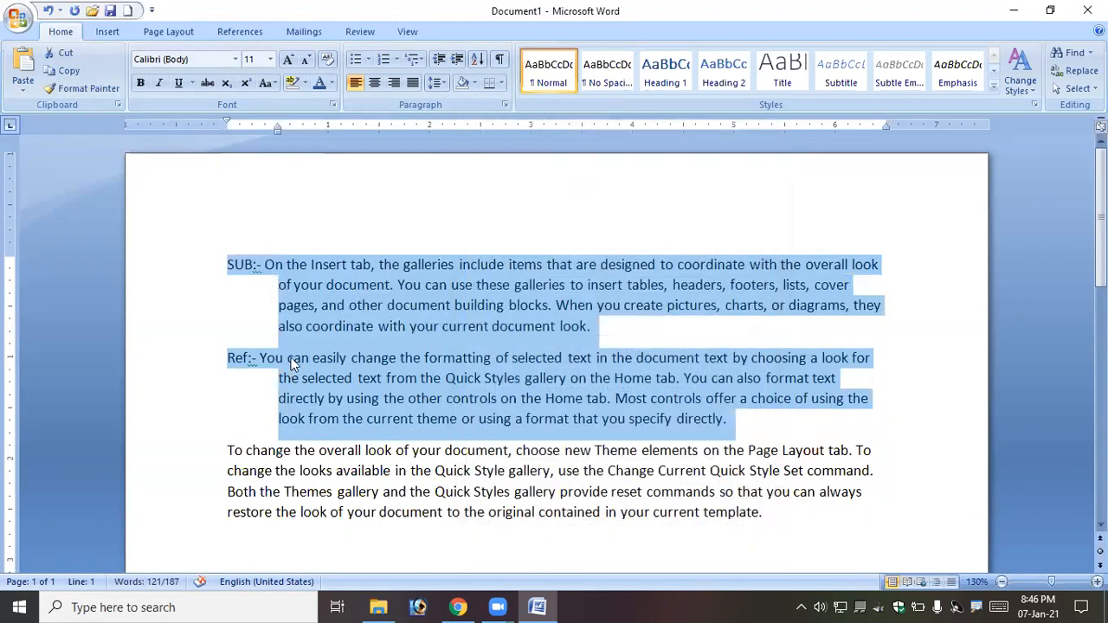
Step: Reduce the "SUB:-" and "Ref:-" paragraphs' hanging indent to 0.38", and indent them 2.5" from the left and also from the right
{"action": "mouse_move", "coordinate": [278, 127]}
{"action": "left_mouse_down"}
{"action": "mouse_move", "coordinate": [258, 133]}
{"action": "mouse_move", "coordinate": [272, 146]}
{"action": "mouse_move", "coordinate": [264, 156]}
{"action": "left_mouse_up"}
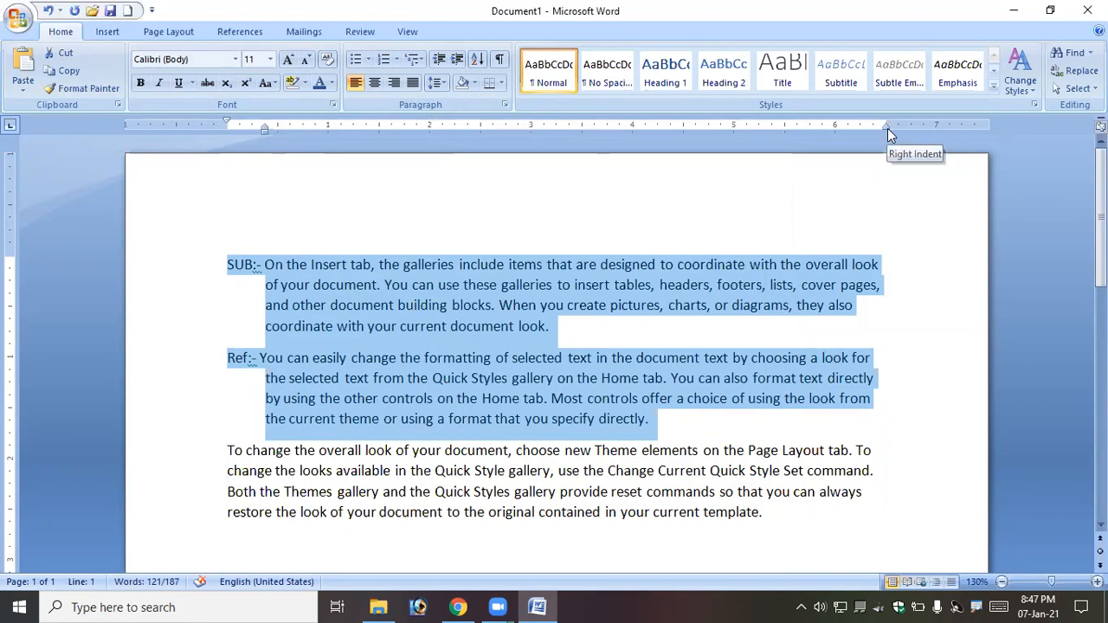
{"action": "left_click", "coordinate": [506, 104]}
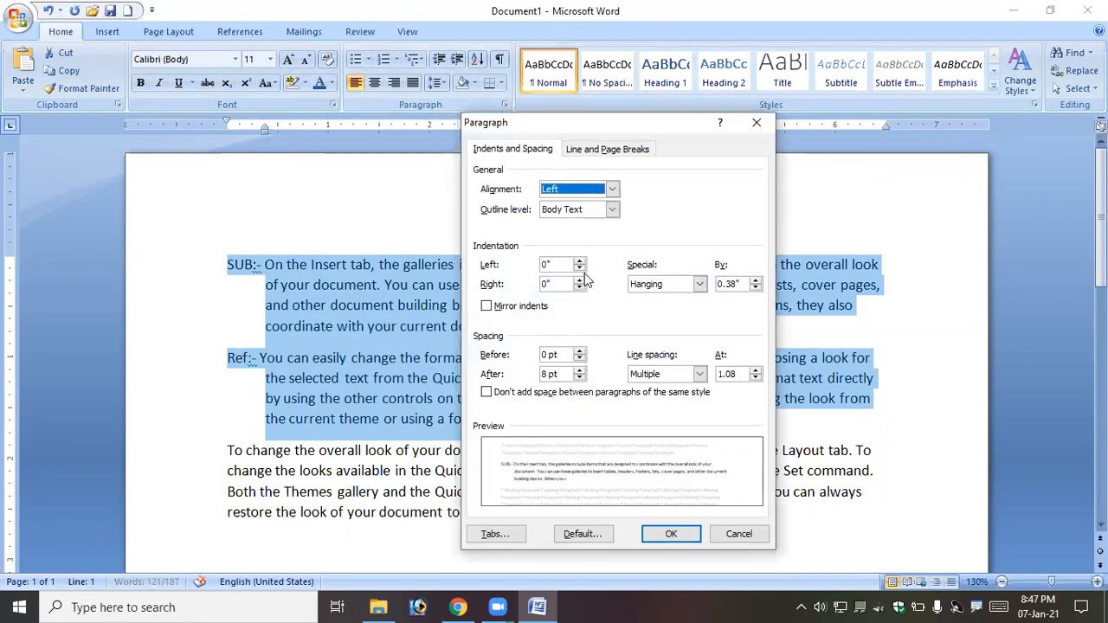
{"action": "left_click", "coordinate": [580, 261]}
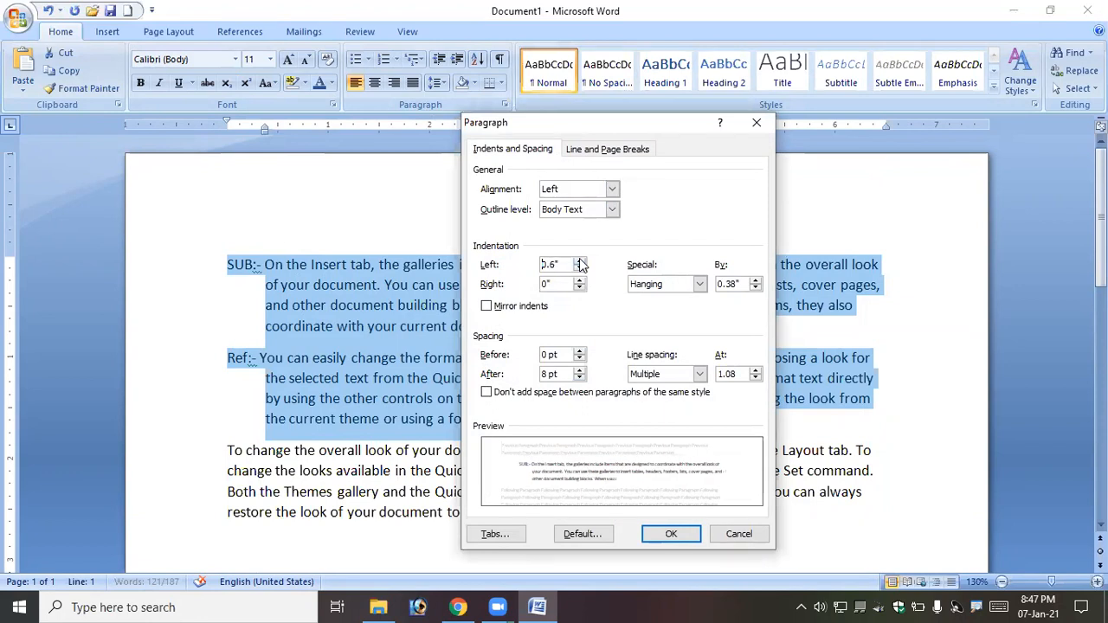
{"action": "left_click", "coordinate": [580, 261]}
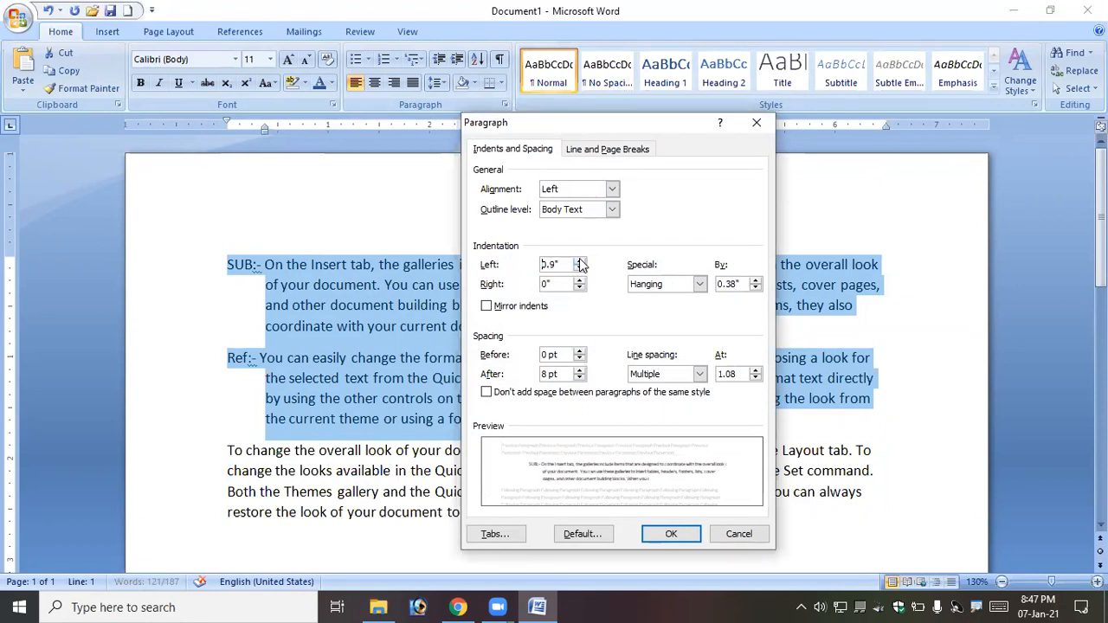
{"action": "left_click", "coordinate": [581, 281]}
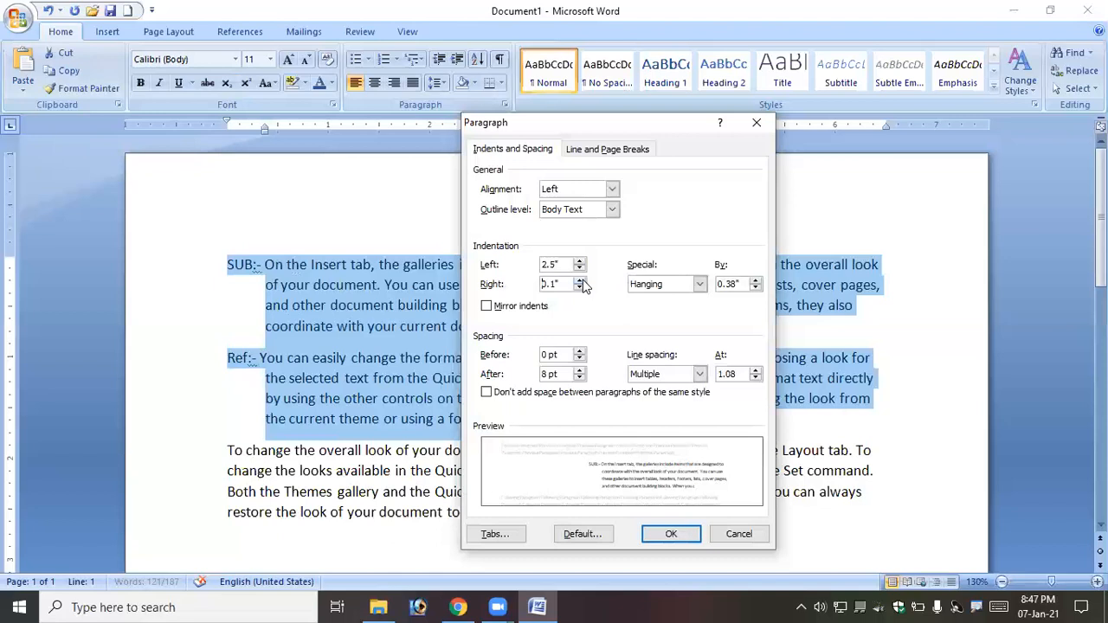
{"action": "left_click", "coordinate": [581, 280]}
{"action": "left_click", "coordinate": [672, 534]}
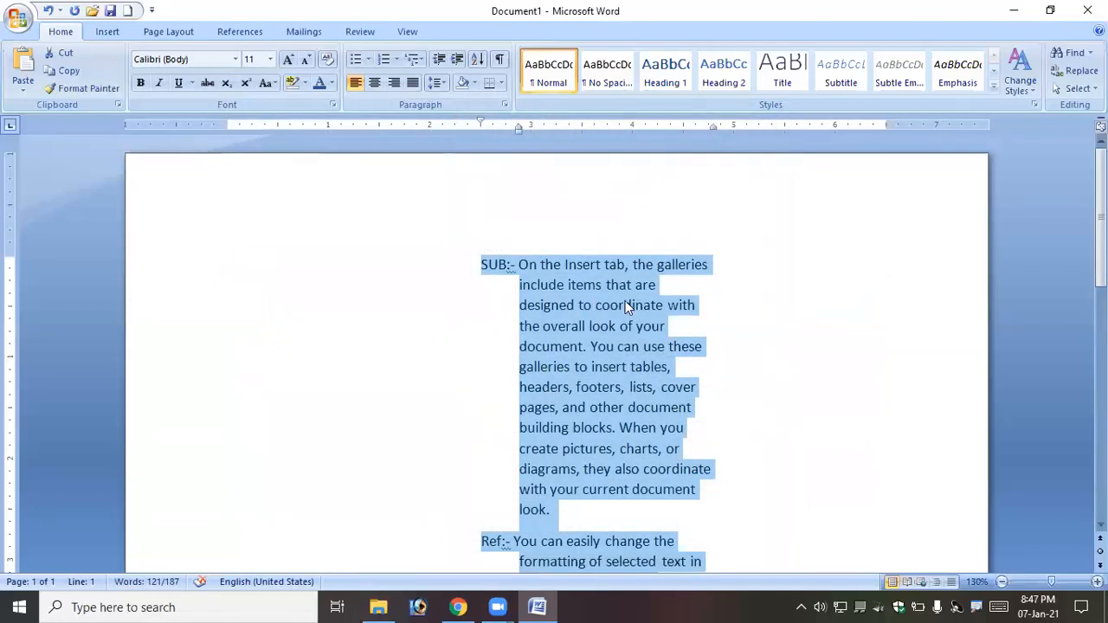
Step: Reset both the left and right indentation of the selected "SUB:-" and "Ref:-" paragraphs to 0"
{"action": "left_click", "coordinate": [500, 104]}
{"action": "left_click", "coordinate": [582, 270]}
{"action": "left_click_drag", "start_coordinate": [583, 271], "coordinate": [583, 270]}
{"action": "left_click", "coordinate": [579, 260]}
{"action": "left_click", "coordinate": [579, 260]}
{"action": "left_click", "coordinate": [579, 260]}
{"action": "left_click", "coordinate": [579, 260]}
{"action": "left_click", "coordinate": [580, 260]}
{"action": "left_click", "coordinate": [579, 260]}
{"action": "left_click", "coordinate": [580, 261]}
{"action": "left_click", "coordinate": [579, 261]}
{"action": "left_click", "coordinate": [580, 268]}
{"action": "left_click", "coordinate": [580, 288]}
{"action": "left_click", "coordinate": [580, 288]}
{"action": "left_click", "coordinate": [580, 280]}
{"action": "left_click", "coordinate": [580, 280]}
{"action": "left_click", "coordinate": [580, 280]}
{"action": "left_click", "coordinate": [580, 281]}
{"action": "left_click", "coordinate": [580, 281]}
{"action": "left_click", "coordinate": [580, 281]}
{"action": "left_click", "coordinate": [580, 281]}
{"action": "left_click", "coordinate": [580, 281]}
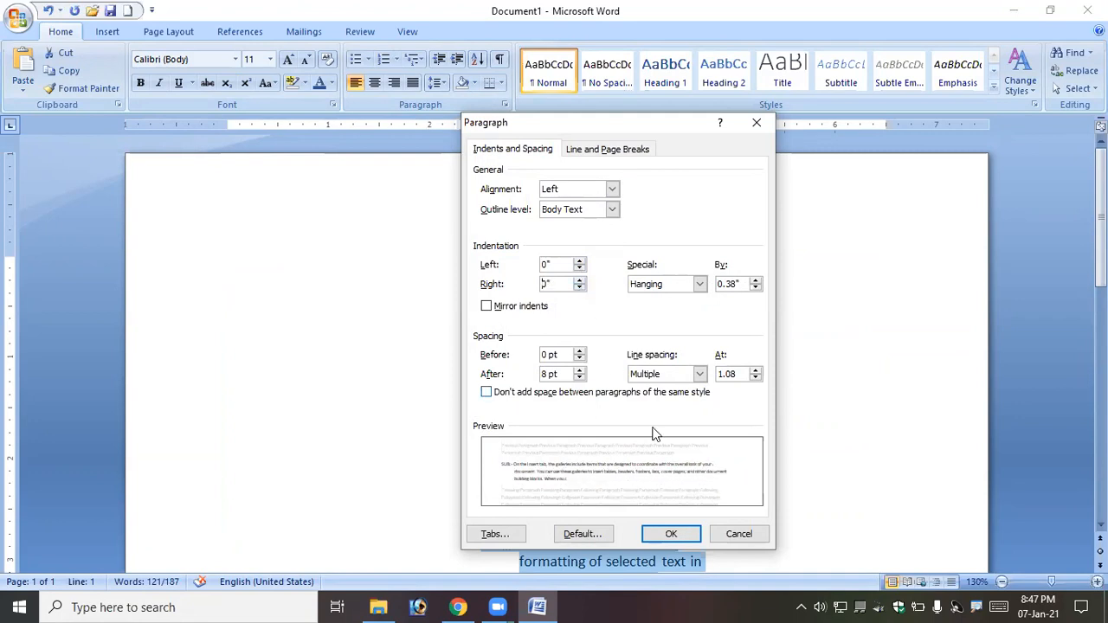
{"action": "left_click", "coordinate": [672, 532]}
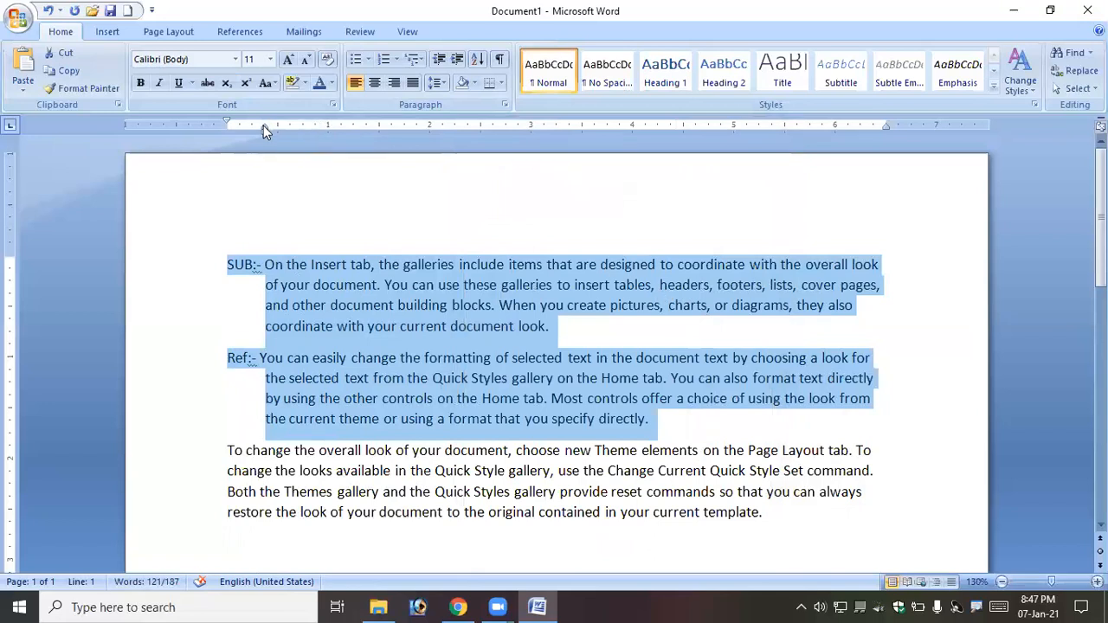
Step: Remove the hanging indent from the two selected paragraphs and delete all text in the document
{"action": "left_click_drag", "start_coordinate": [263, 126], "coordinate": [225, 132]}
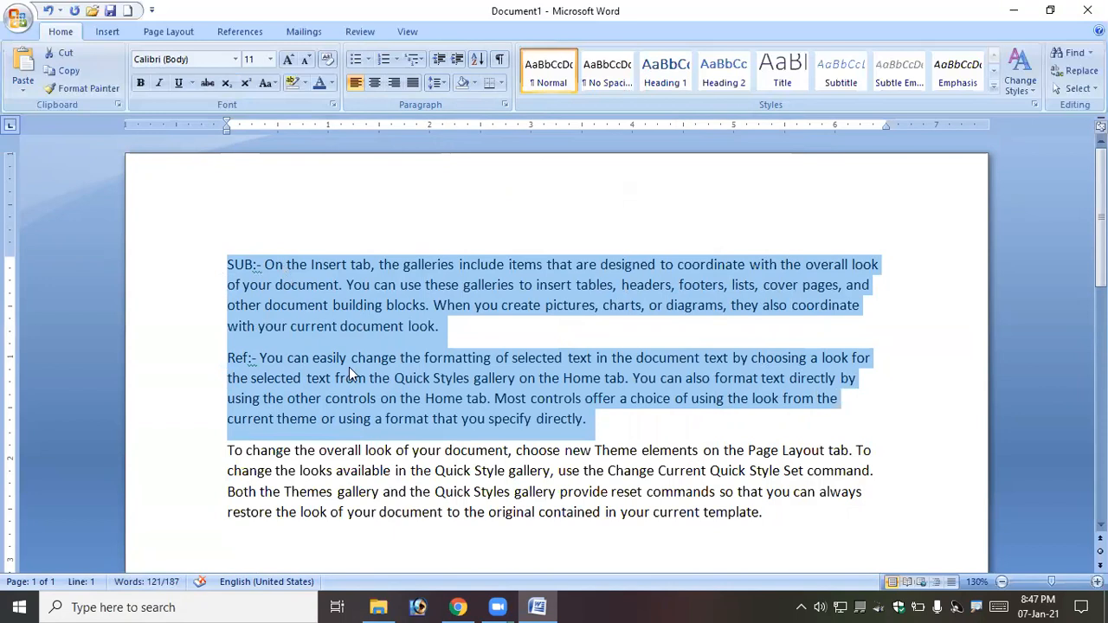
{"action": "key", "text": "ctrl+a"}
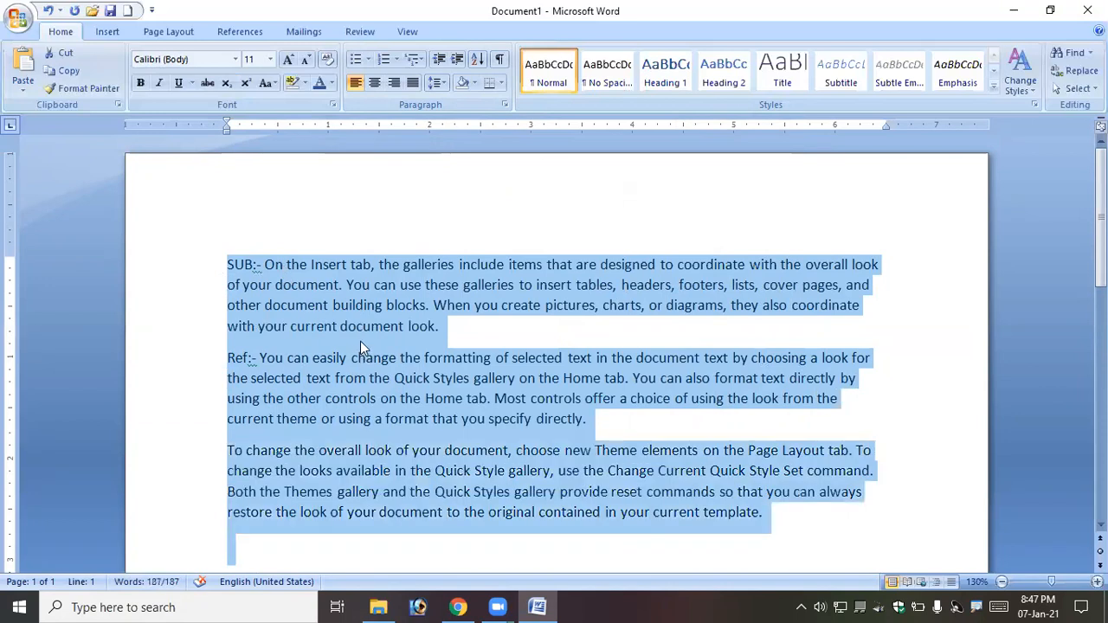
{"action": "key", "text": "Delete"}
Step: Write a one-line paragraph of random filler letters beginning with "SUB:-" and ending with "fsdsfs sdf"
{"action": "type", "text": "SUB:- sd fas fd sfsafs f sa fdas d fs f s fs fd sf s f sf s f sf sd f s f sf sa f sf s fs f s fdsf asfsa fsdf"}
{"action": "key", "text": "Return"}
{"action": "type", "text": "Sad"}
{"action": "key", "text": "Return"}
{"action": "type", "text": "F sdfsdf"}
{"action": "key", "text": "BackSpace"}
{"action": "key", "text": "BackSpace"}
{"action": "key", "text": "BackSpace"}
{"action": "key", "text": "BackSpace"}
{"action": "key", "text": "BackSpace"}
{"action": "key", "text": "BackSpace"}
{"action": "key", "text": "BackSpace"}
{"action": "key", "text": "BackSpace"}
{"action": "key", "text": "BackSpace"}
{"action": "key", "text": "BackSpace"}
{"action": "key", "text": "BackSpace"}
{"action": "key", "text": "BackSpace"}
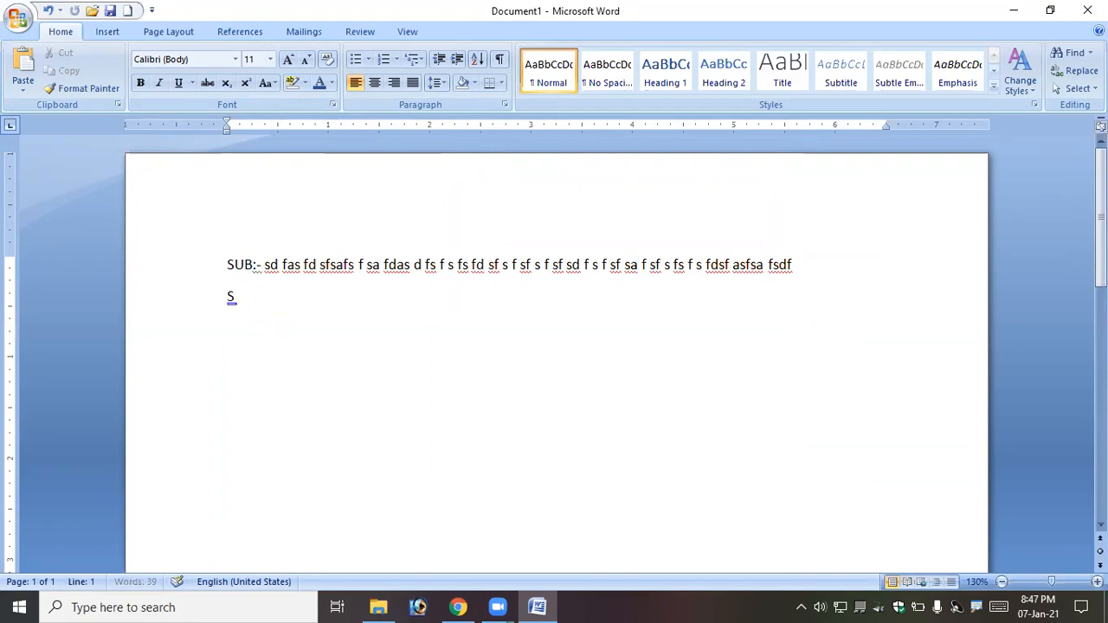
{"action": "type", "text": "sfs sdf"}
Step: Add two more separate one-line filler paragraphs below, starting with "Sfas f sf s fs" and "Saf saklfjkls"
{"action": "key", "text": "Return"}
{"action": "type", "text": "Sfas f sf s fs dfklsjfkls jkflj skl fjklsaj"}
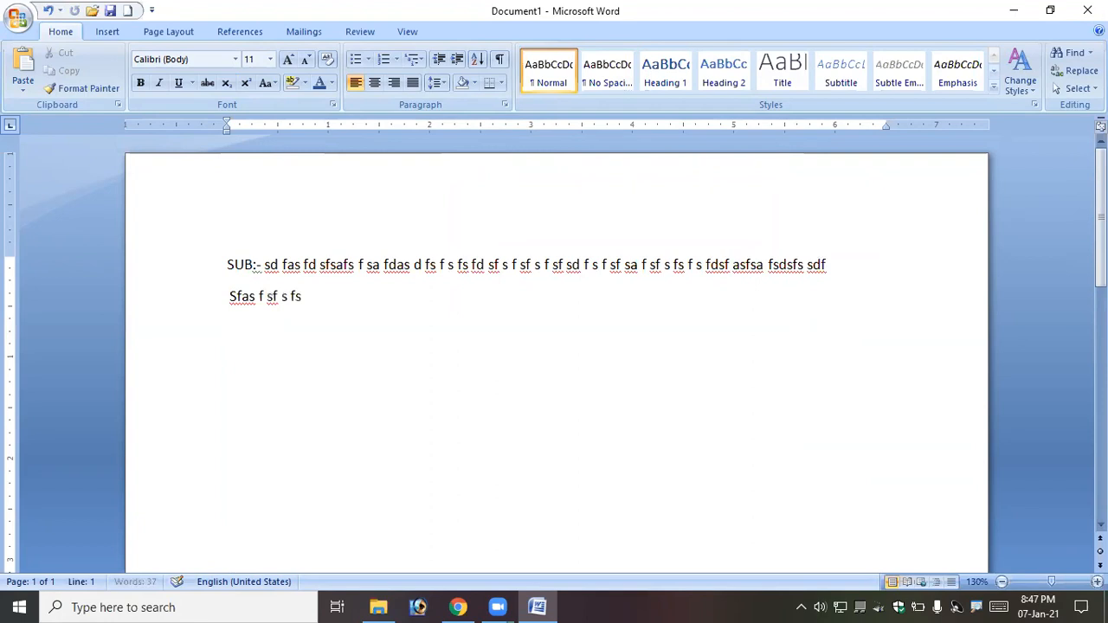
{"action": "type", "text": "fkl jsaklfj lksaj fklsj klfj saklfj klasj fkljs afsaf"}
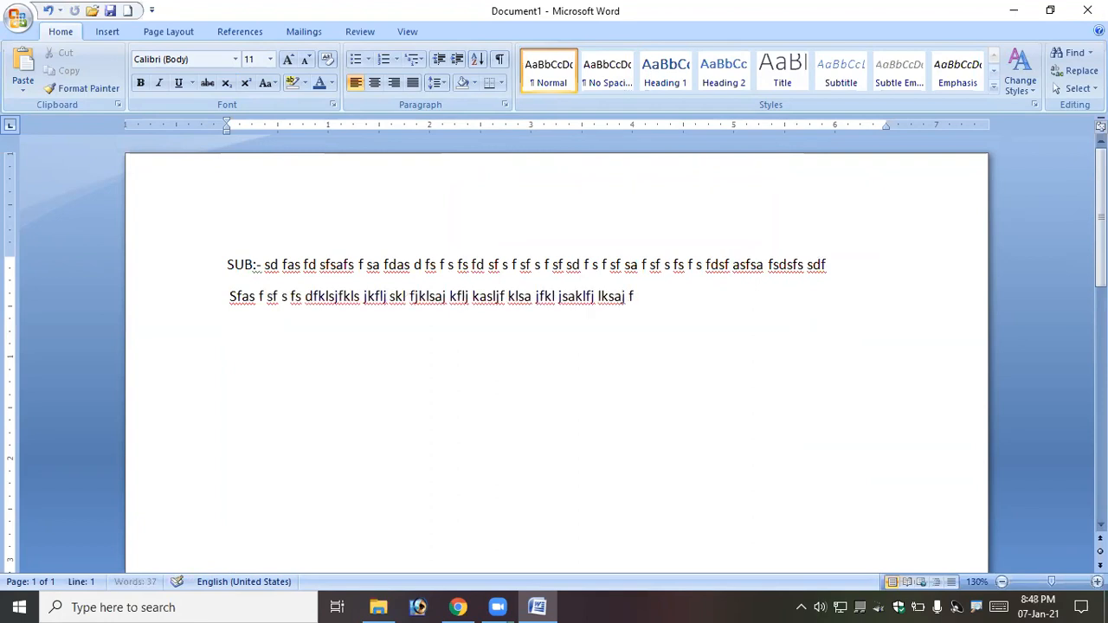
{"action": "key", "text": "Return"}
{"action": "type", "text": "saf saklfjkls jfkl asjklfj ksl jfklsj flkjsklfj klas jfklj s"}
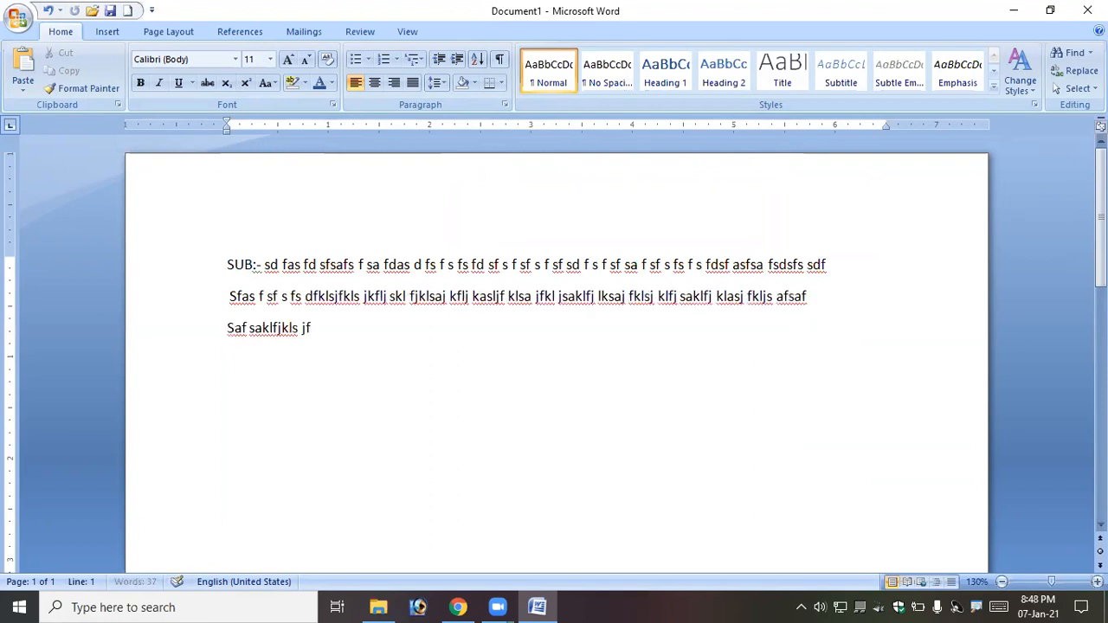
{"action": "type", "text": "klfj saklfj lkasjf lks jfkjskldfj lksj fklsj fkljskflj"}
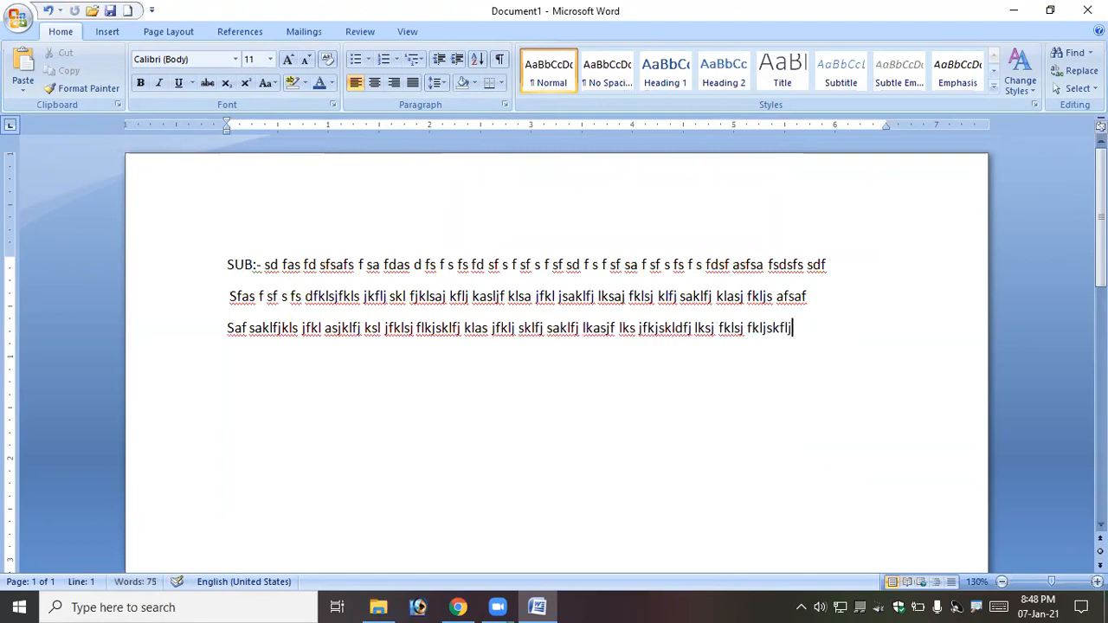
{"action": "type", "text": "kkk"}
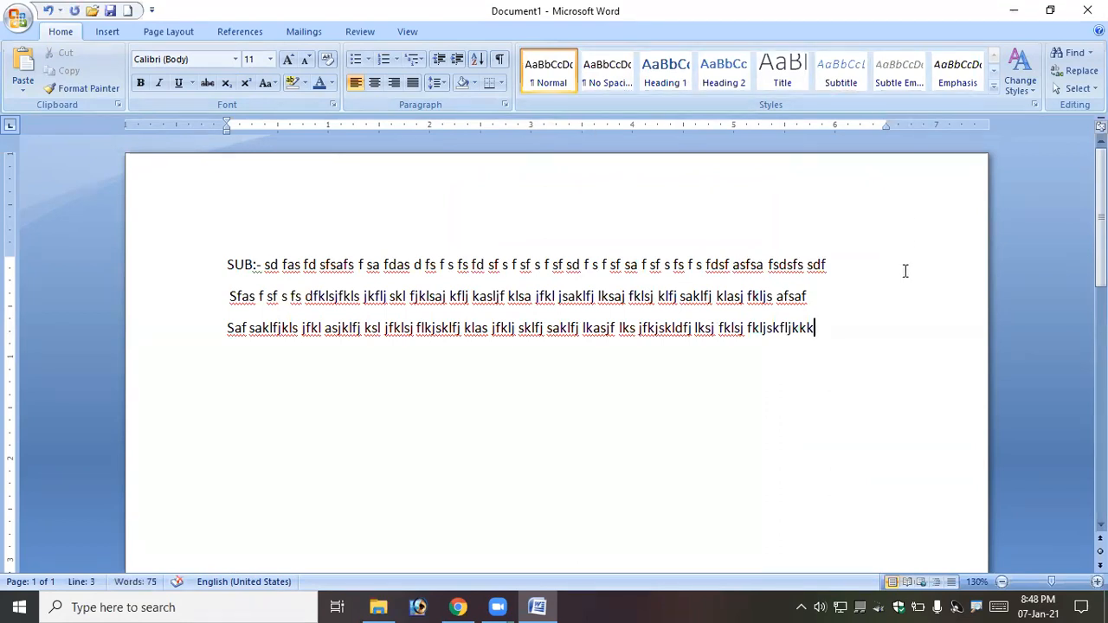
Step: Try a hanging indent of about 1.7 inches on all three one-line paragraphs and return it to zero
{"action": "left_click_drag", "start_coordinate": [227, 264], "coordinate": [823, 342]}
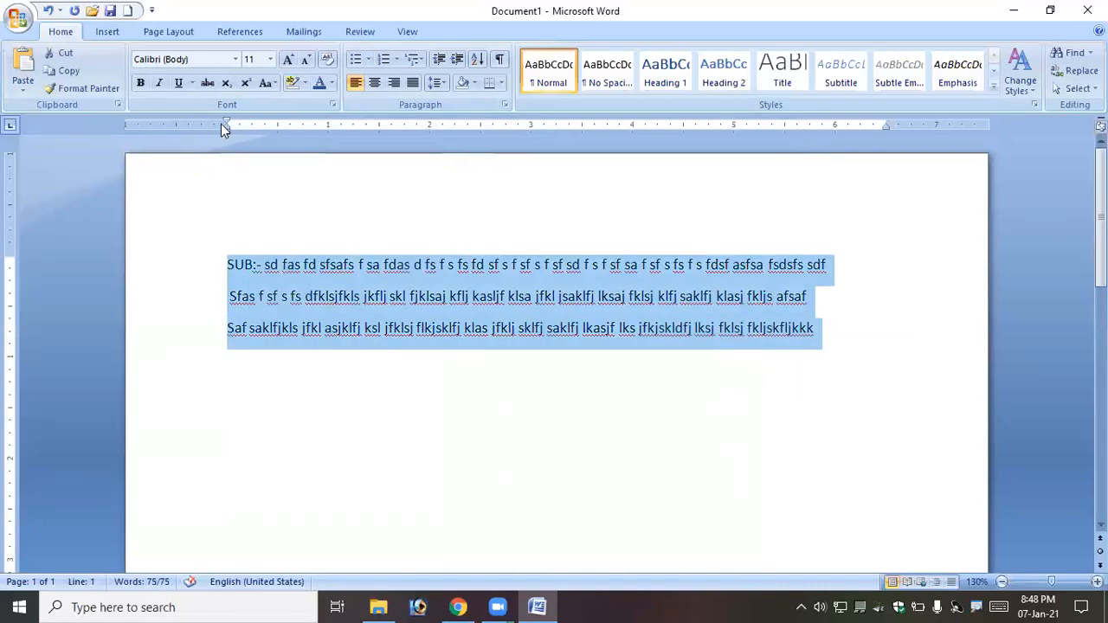
{"action": "mouse_move", "coordinate": [228, 126]}
{"action": "left_mouse_down"}
{"action": "mouse_move", "coordinate": [325, 146]}
{"action": "mouse_move", "coordinate": [362, 125]}
{"action": "mouse_move", "coordinate": [398, 127]}
{"action": "left_mouse_up"}
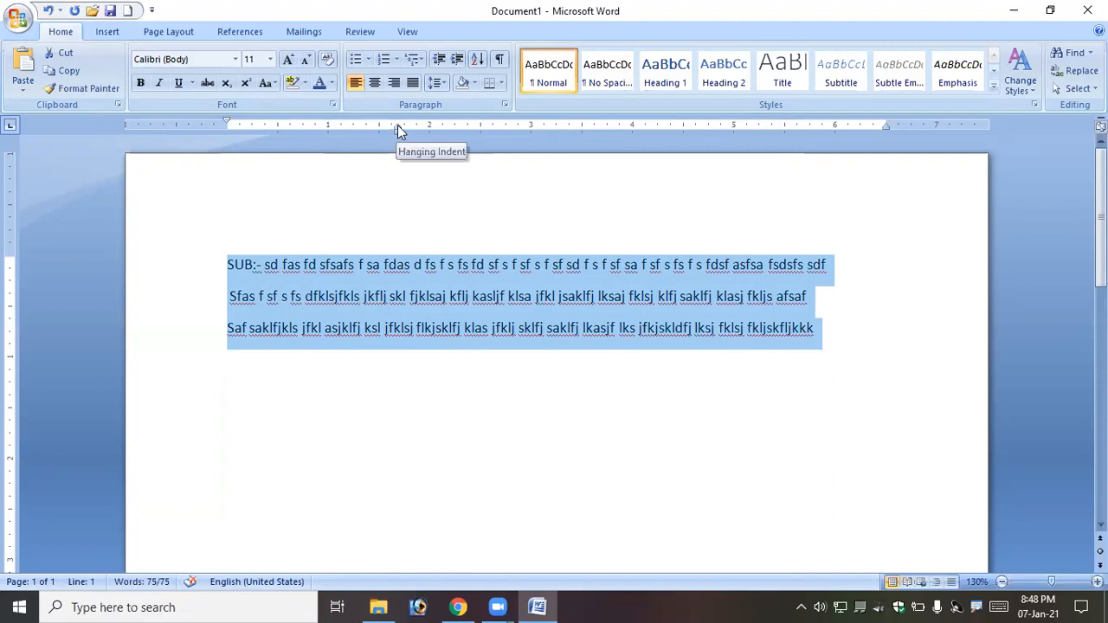
{"action": "left_click_drag", "start_coordinate": [398, 125], "coordinate": [229, 158]}
{"action": "left_click", "coordinate": [265, 296]}
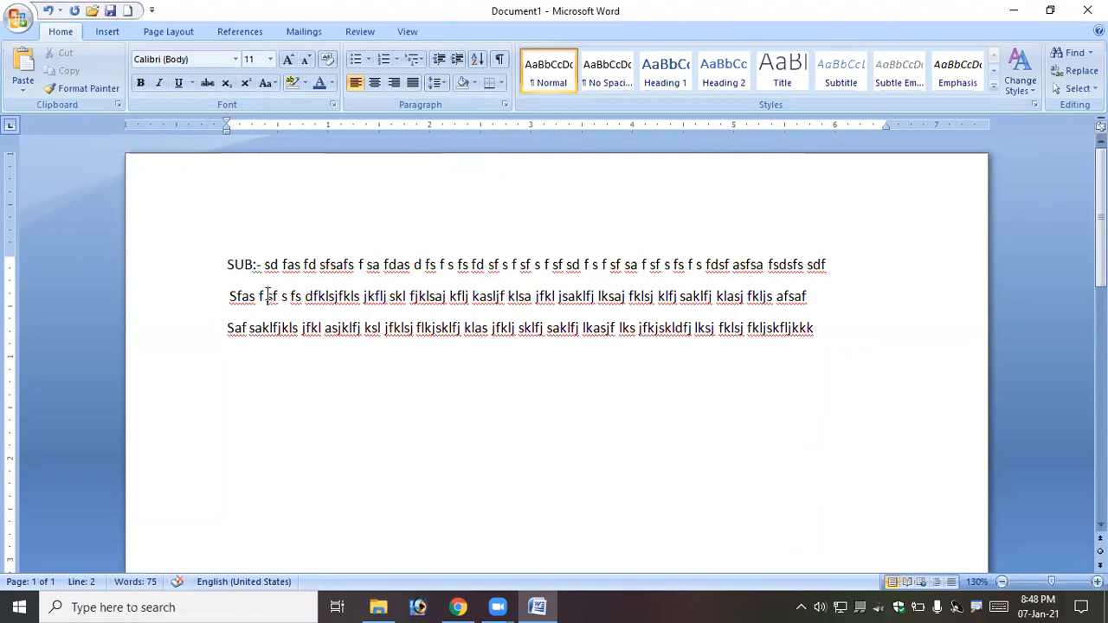
{"action": "left_click_drag", "start_coordinate": [827, 265], "coordinate": [817, 266]}
{"action": "left_click", "coordinate": [827, 265]}
{"action": "left_click_drag", "start_coordinate": [231, 299], "coordinate": [807, 301]}
{"action": "left_click", "coordinate": [808, 301]}
{"action": "left_click_drag", "start_coordinate": [228, 329], "coordinate": [796, 320]}
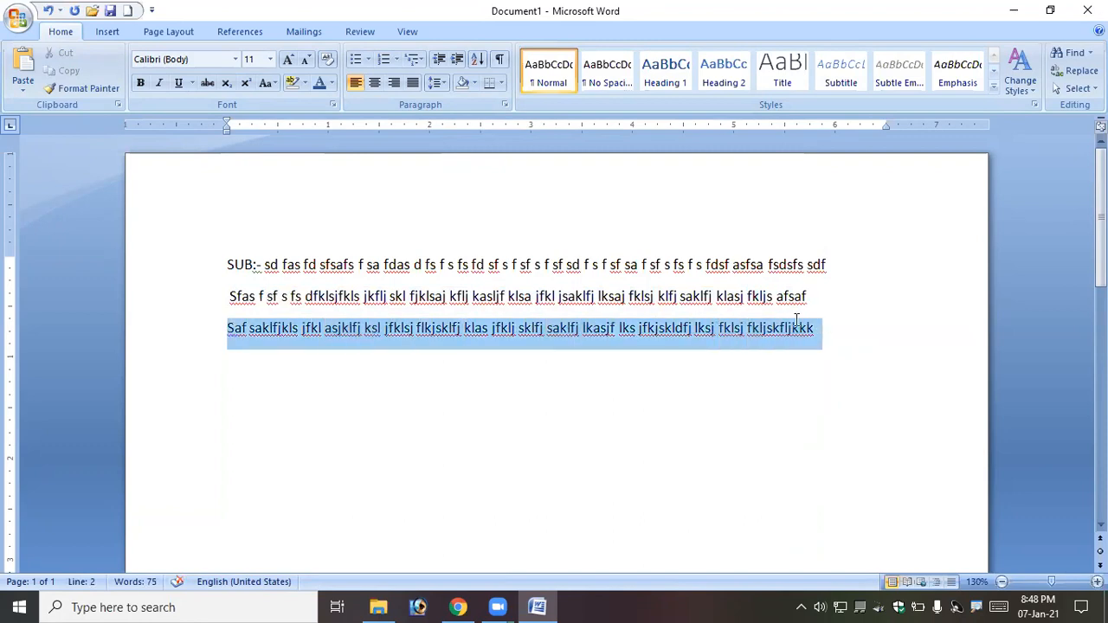
{"action": "left_click", "coordinate": [316, 287]}
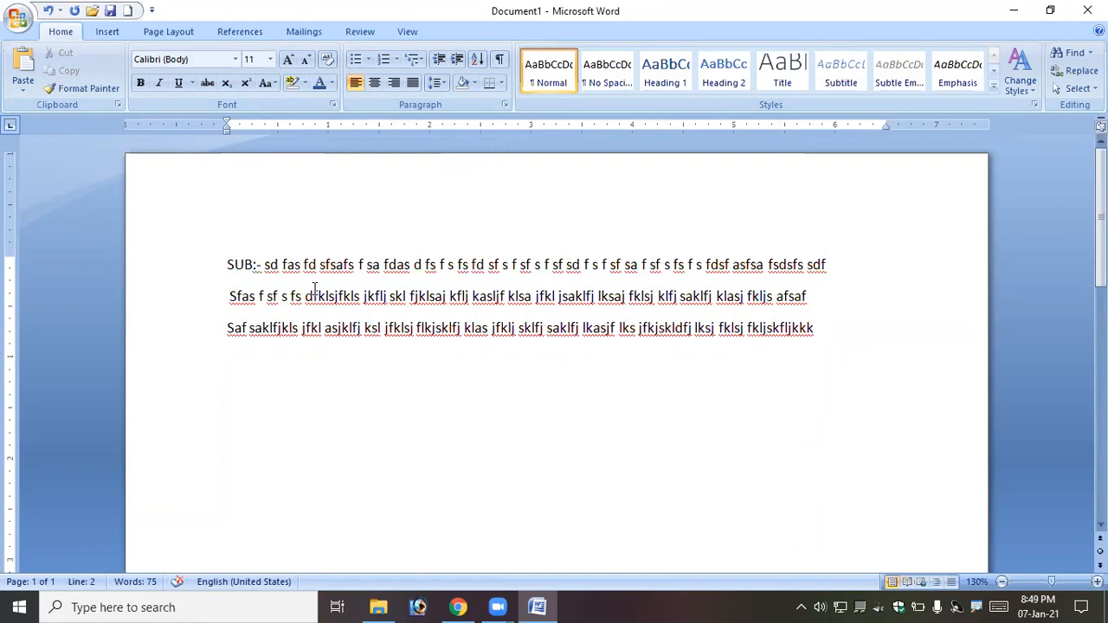
Step: Extend the "SUB:-" paragraph to three lines with filler text and give it a hanging indent aligned with the text after the label
{"action": "left_click", "coordinate": [827, 264]}
{"action": "type", "text": "asdf s dfs f sa f asf"}
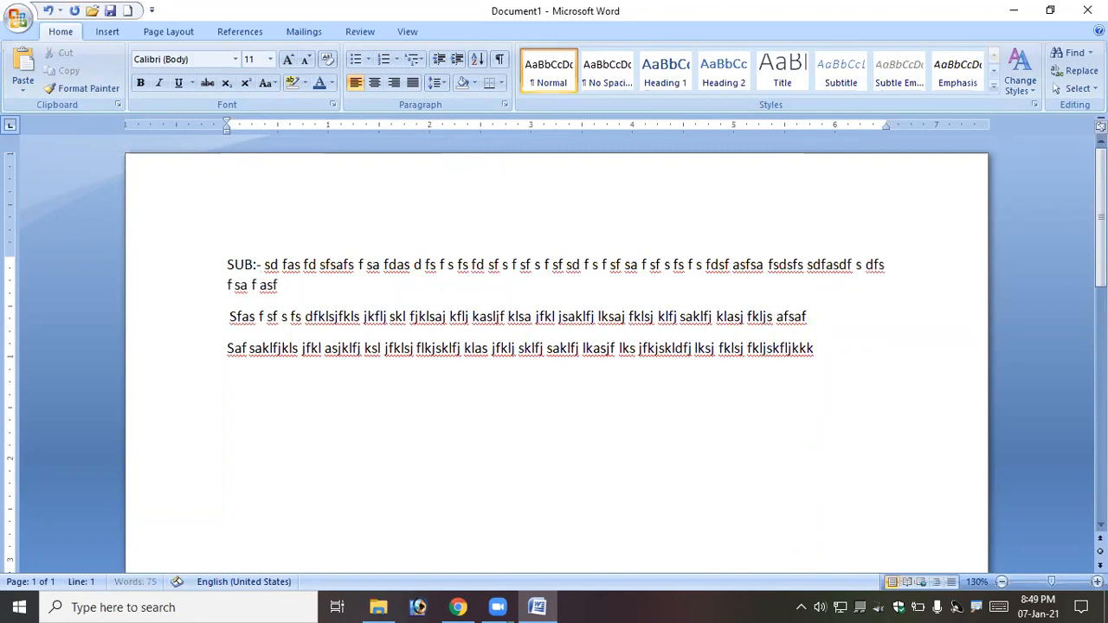
{"action": "type", "text": " s f sf s fd sadfs flkasfkls dfk"}
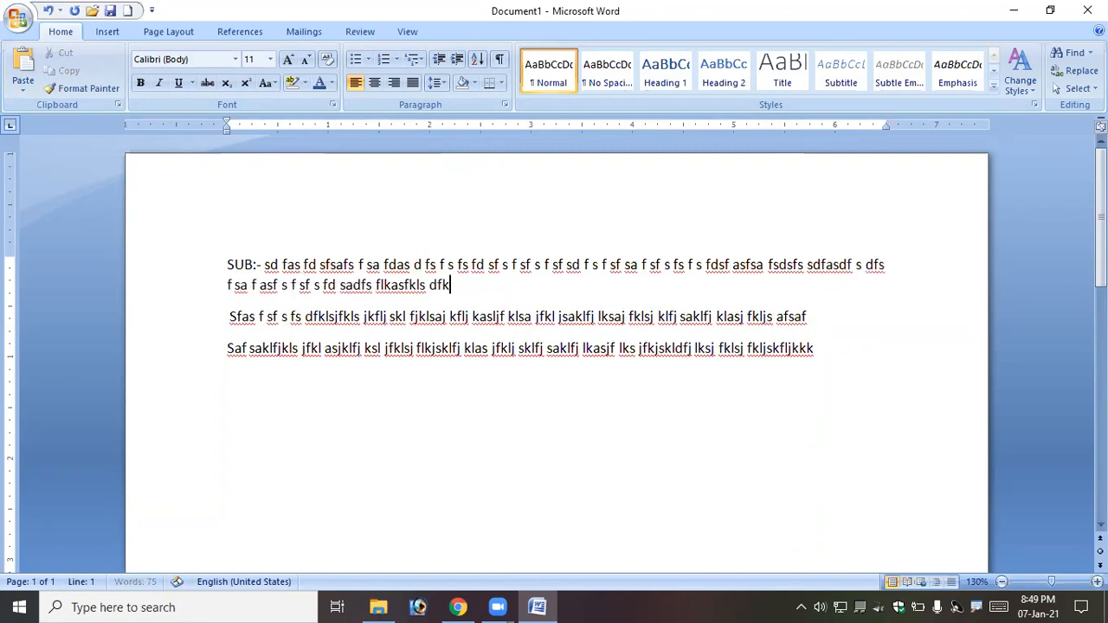
{"action": "type", "text": " jsalkfdj klsa fdlks fd askldf ksal dfklsa dfkl askdf jsa"}
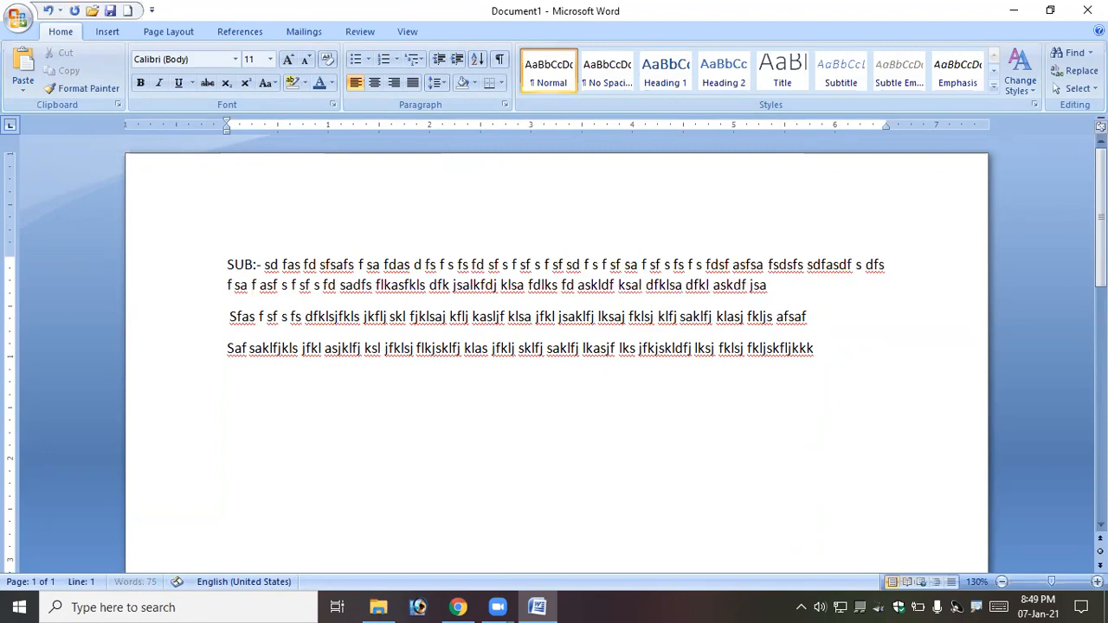
{"action": "type", "text": " fdjl slkdfsa dfs ldfskdf alks fklas flk asfd"}
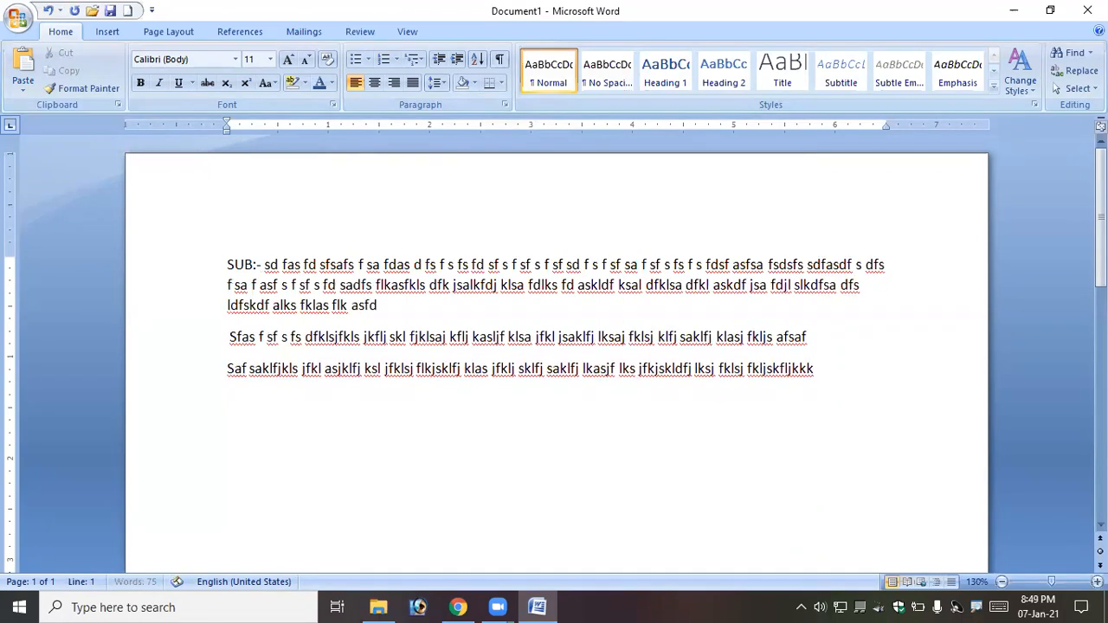
{"action": "type", "text": "s df asf  sf as f as"}
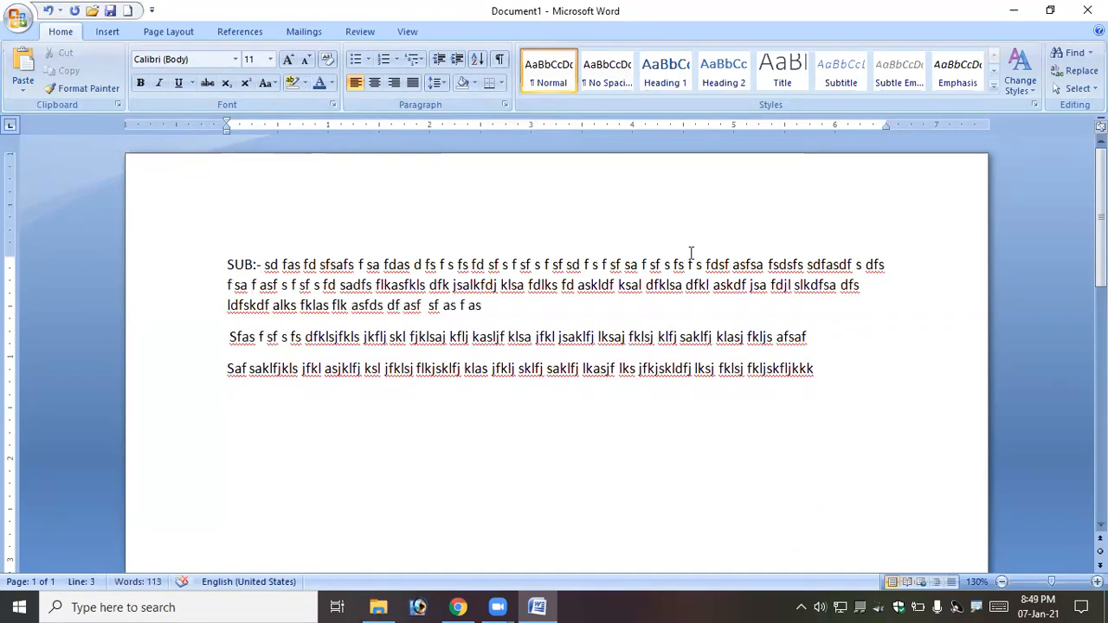
{"action": "mouse_move", "coordinate": [227, 125]}
{"action": "left_mouse_down"}
{"action": "mouse_move", "coordinate": [276, 134]}
{"action": "mouse_move", "coordinate": [265, 130]}
{"action": "left_mouse_up"}
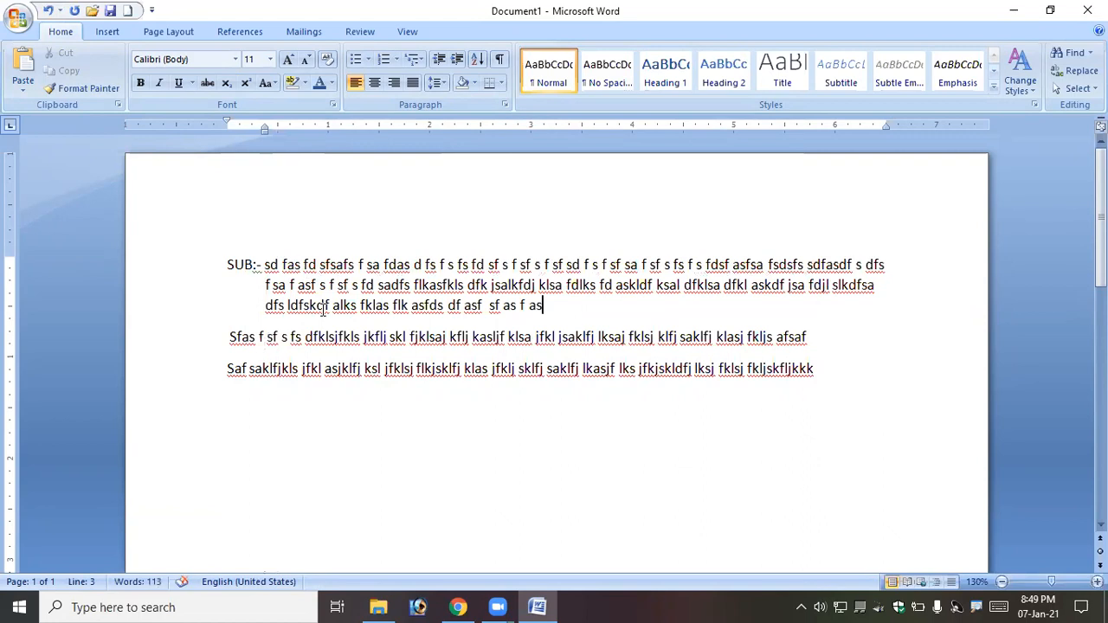
Step: Clear the document and write a three-line filler paragraph whose first line starts half an inch in with "SUB:-"
{"action": "key", "text": "ctrl+a"}
{"action": "key", "text": "Delete"}
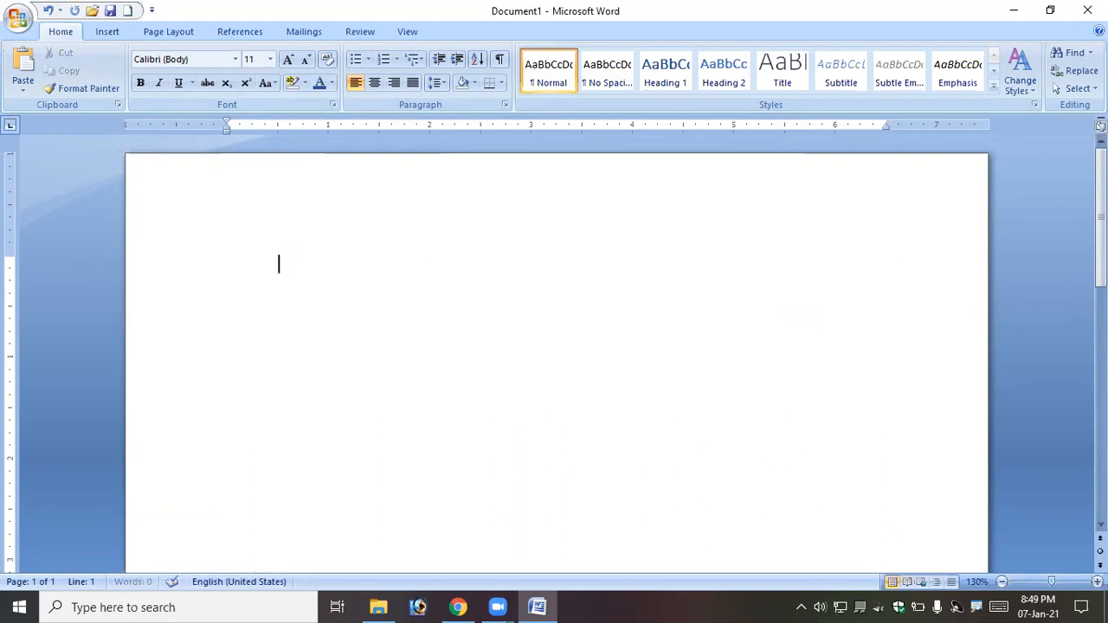
{"action": "type", "text": "SUB:- sadfs"}
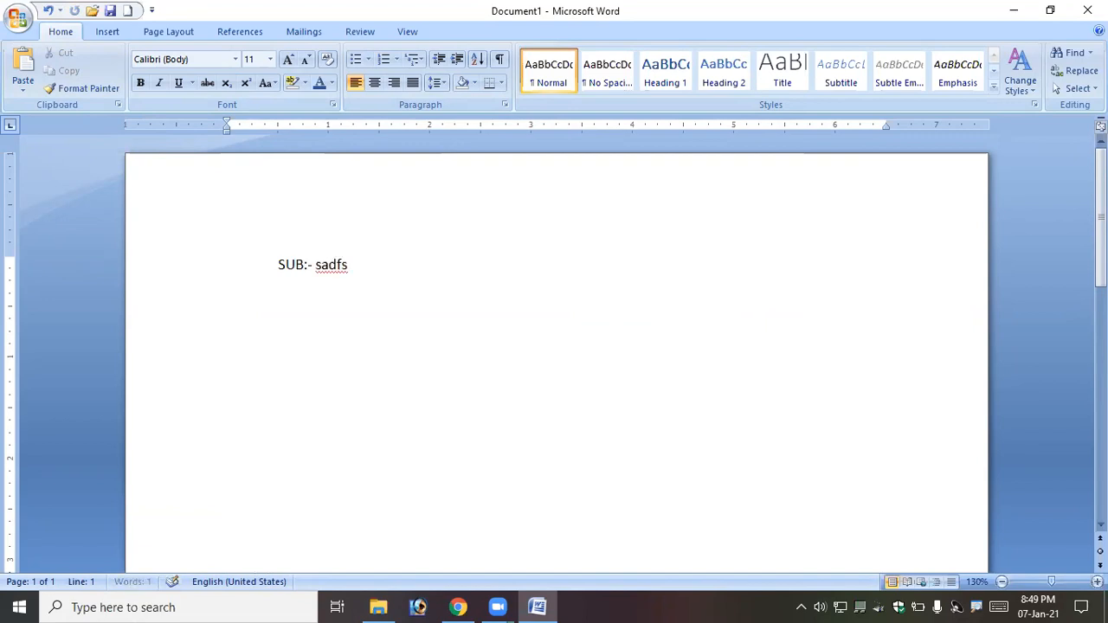
{"action": "type", "text": " f asdf as fas fn sjdf sdf sf "}
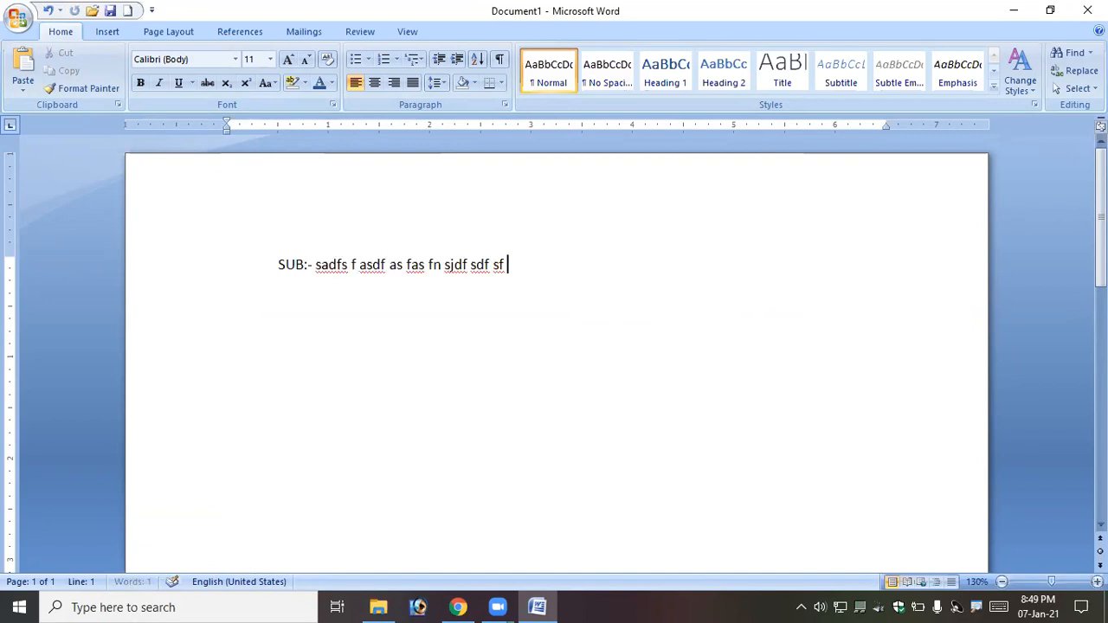
{"action": "type", "text": "safd s df sf s df s df as df asdf"}
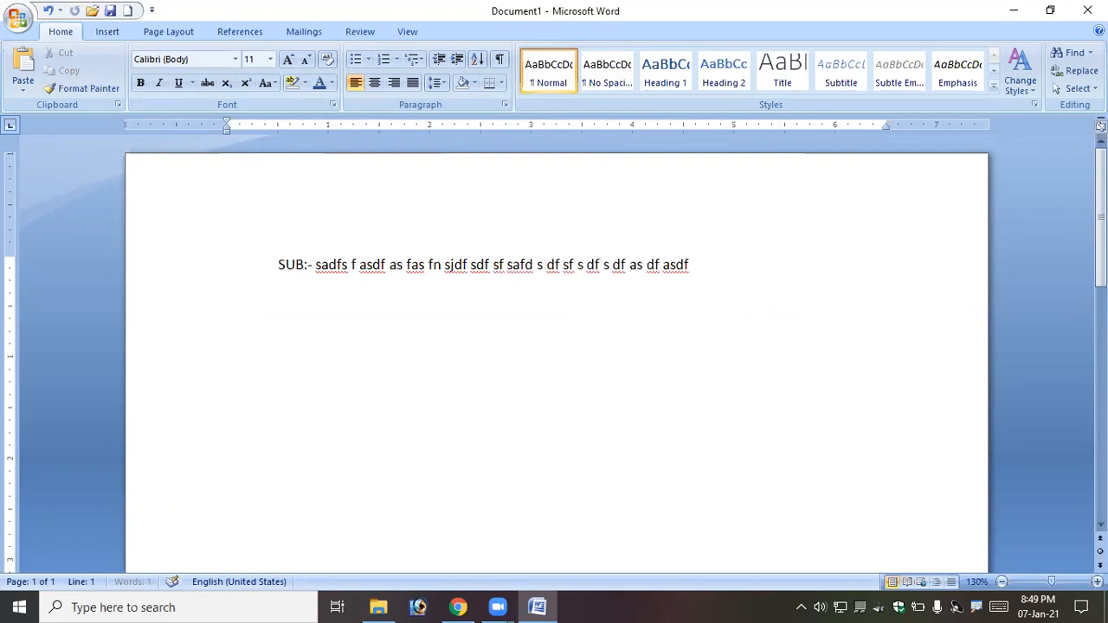
{"action": "type", "text": " sd fs f  s f sd f sad fa sfs"}
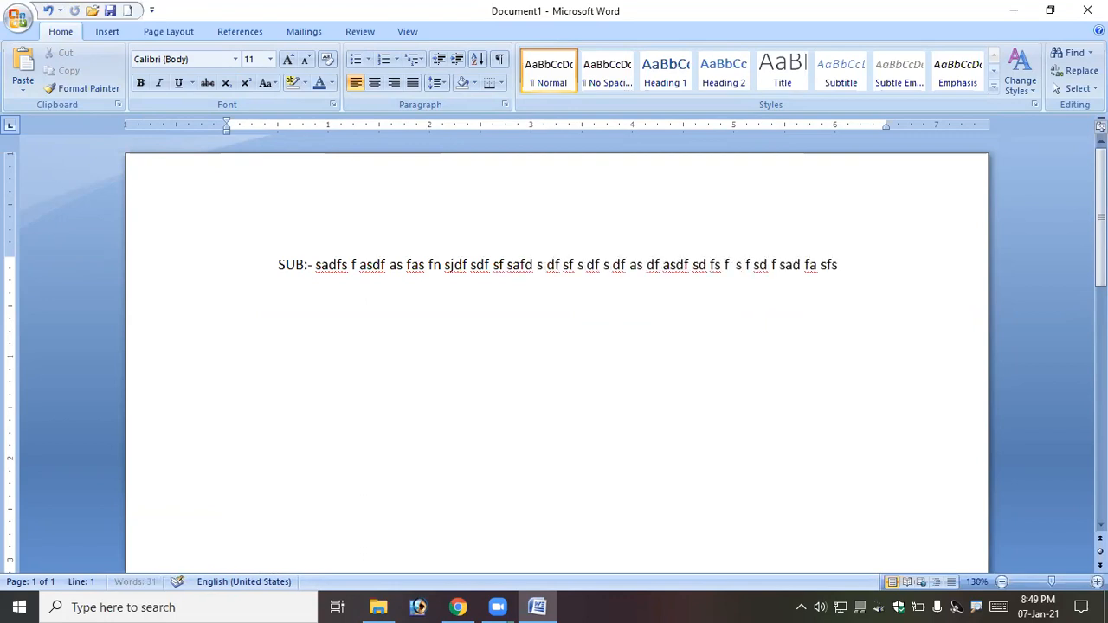
{"action": "type", "text": "adf as f sa f as f sa fd sa f"}
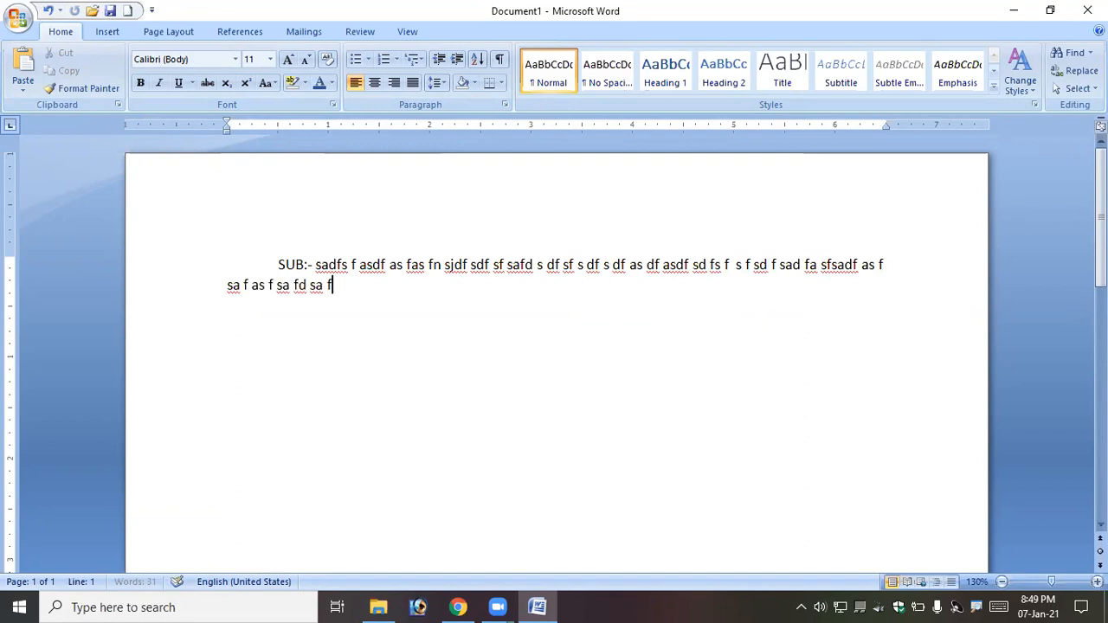
{"action": "type", "text": " saf  asf d sadf sf saf s f  s fsa df sdf sad f sdf sa f s f saf s df s fs dfsdfs f s"}
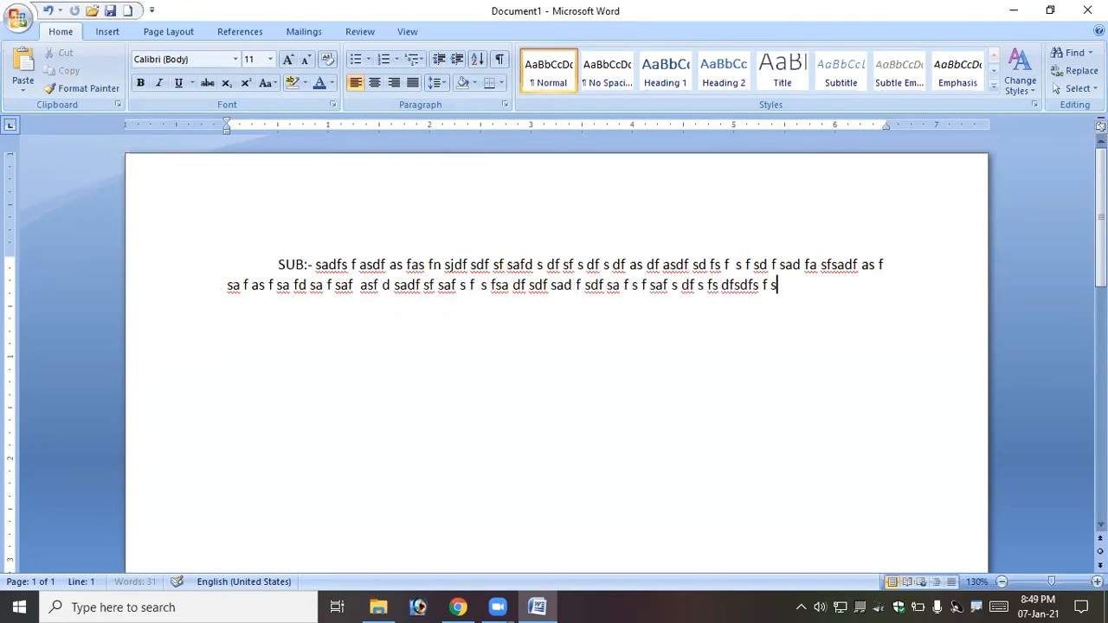
{"action": "type", "text": " df sad f as df sa d f asf sa f asfd"}
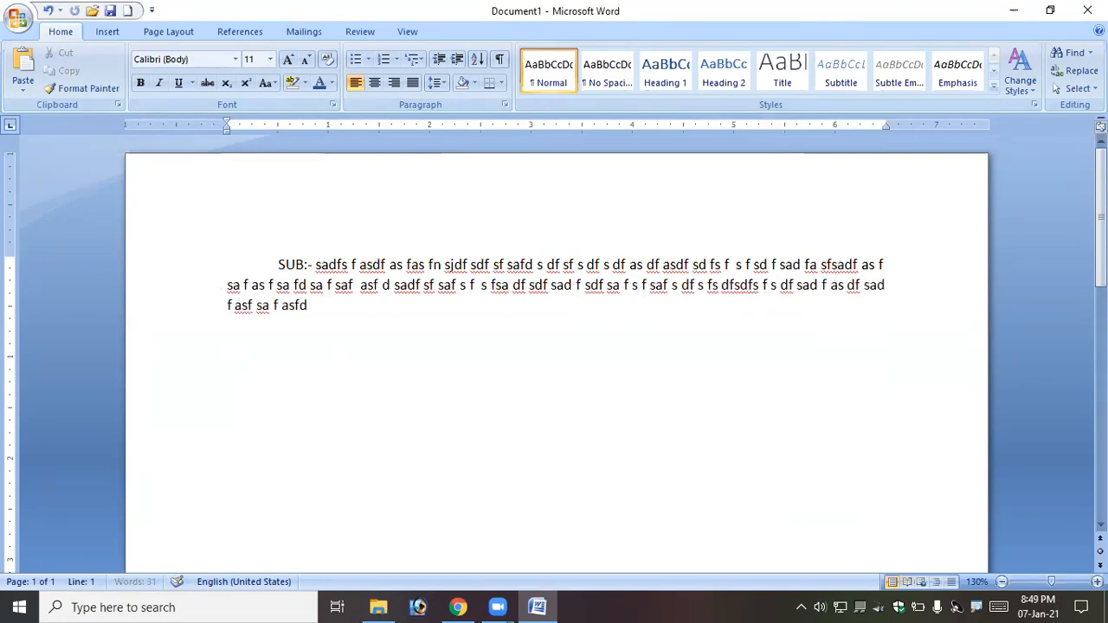
Step: Extend the "SUB:-" paragraph's last line with filler text and try hanging indents of about 1.25 and 1.5 inches, returning the indent to zero
{"action": "type", "text": "as f as f as f as df s"}
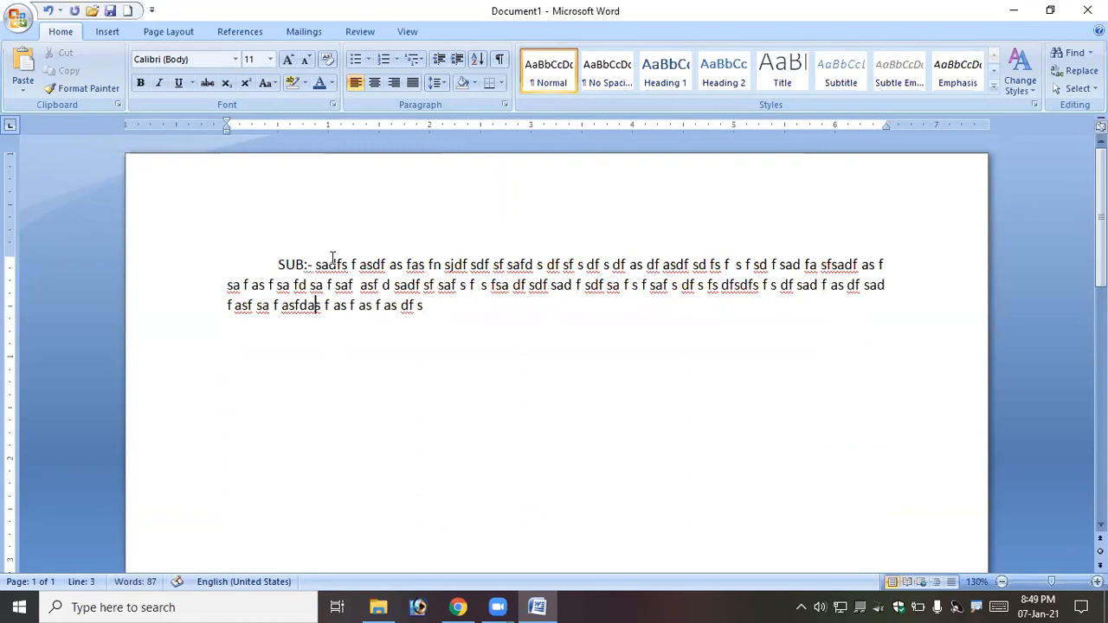
{"action": "mouse_move", "coordinate": [232, 127]}
{"action": "left_mouse_down"}
{"action": "mouse_move", "coordinate": [296, 138]}
{"action": "mouse_move", "coordinate": [329, 130]}
{"action": "mouse_move", "coordinate": [352, 145]}
{"action": "left_mouse_up"}
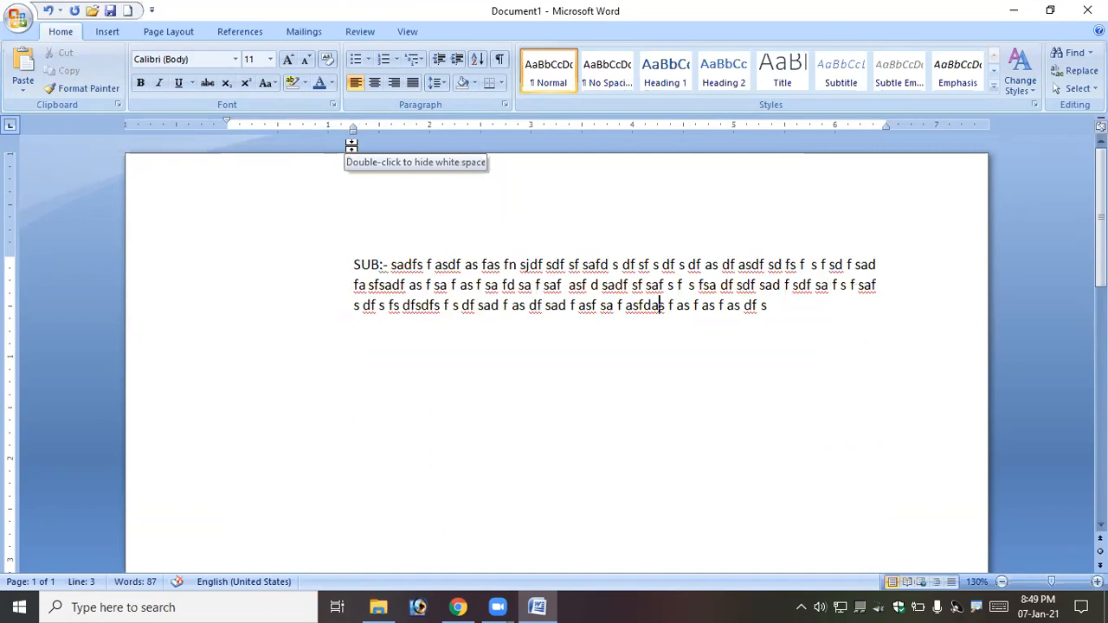
{"action": "left_click_drag", "start_coordinate": [353, 125], "coordinate": [385, 136]}
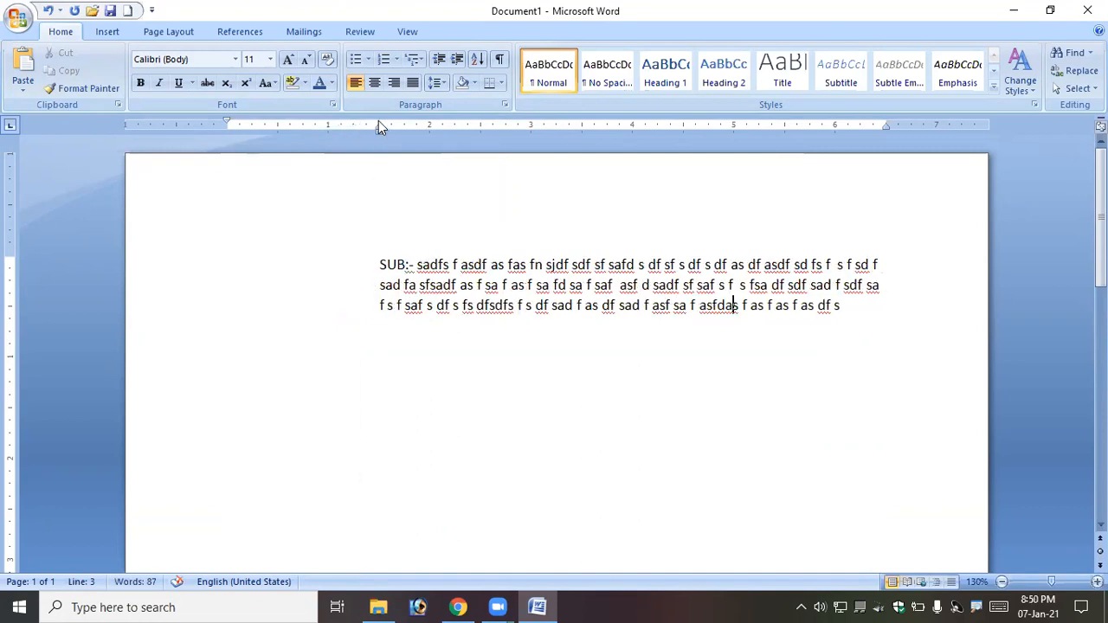
{"action": "left_click_drag", "start_coordinate": [379, 128], "coordinate": [227, 129]}
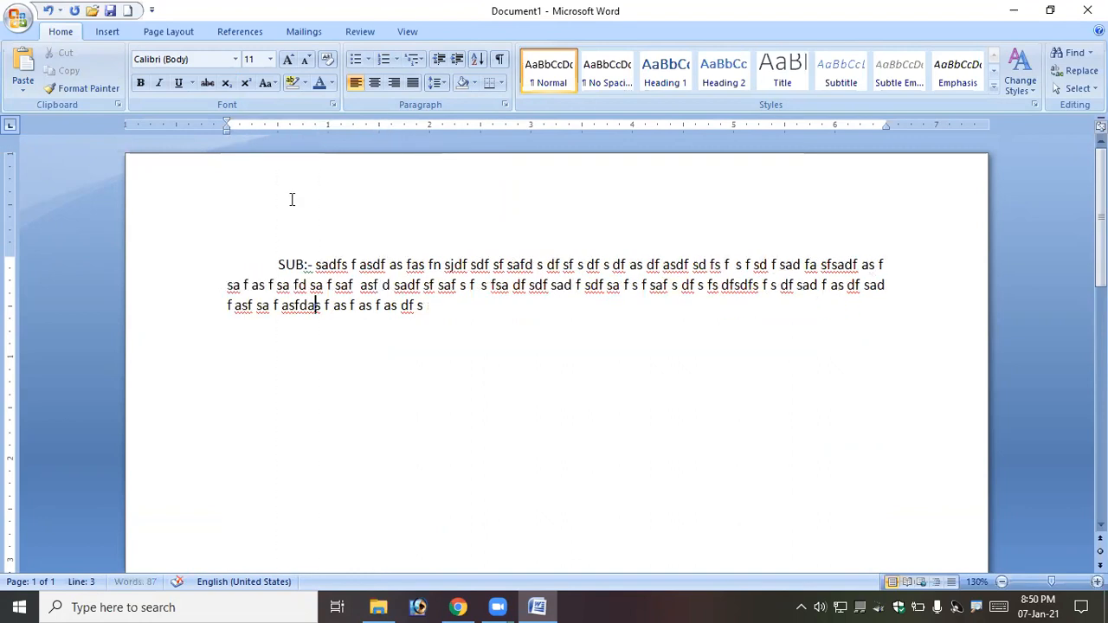
Step: Remove the blank space before "SUB:-" and give the paragraph a hanging indent of about 0.38 inches, aligned with the text after the label
{"action": "left_click", "coordinate": [272, 264], "text": "shift"}
{"action": "left_click", "coordinate": [279, 264]}
{"action": "left_click_drag", "start_coordinate": [277, 265], "coordinate": [228, 267]}
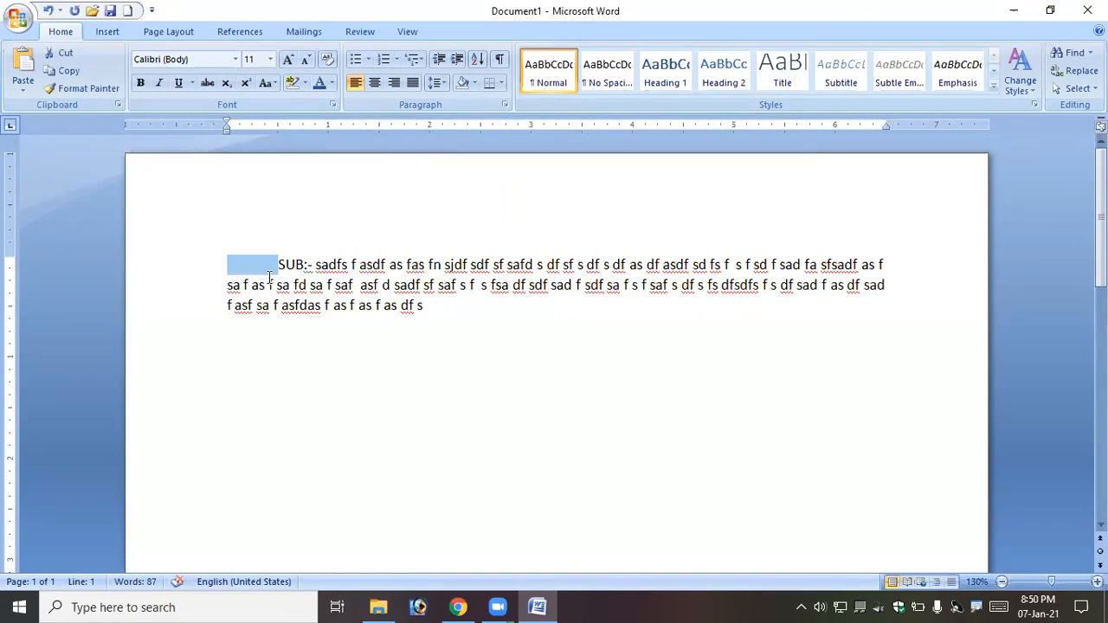
{"action": "key", "text": "Delete"}
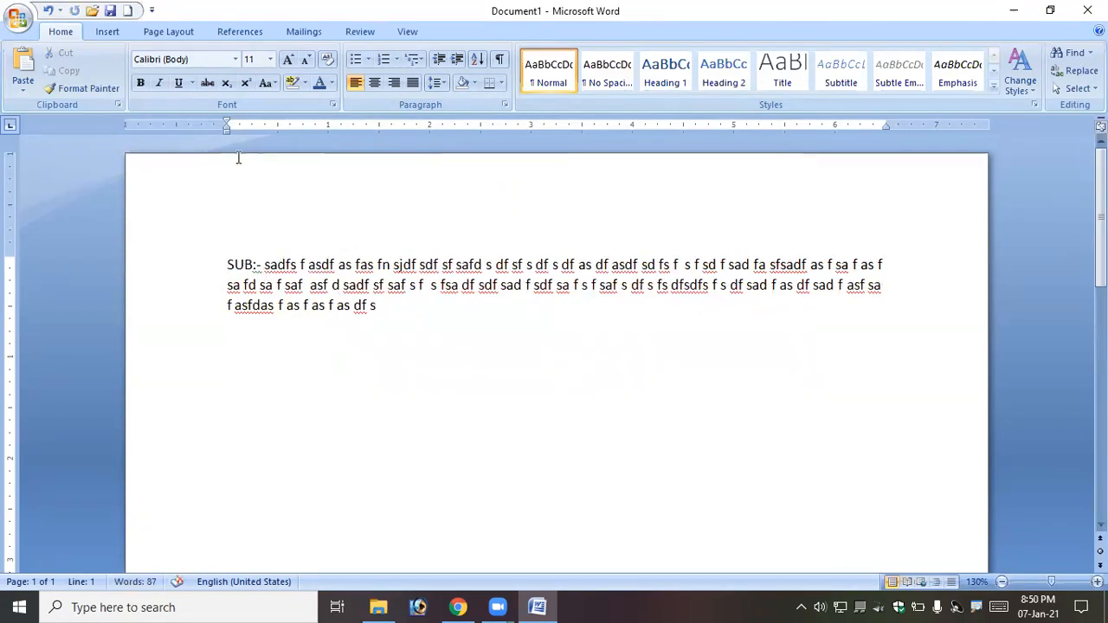
{"action": "left_click_drag", "start_coordinate": [229, 127], "coordinate": [264, 128]}
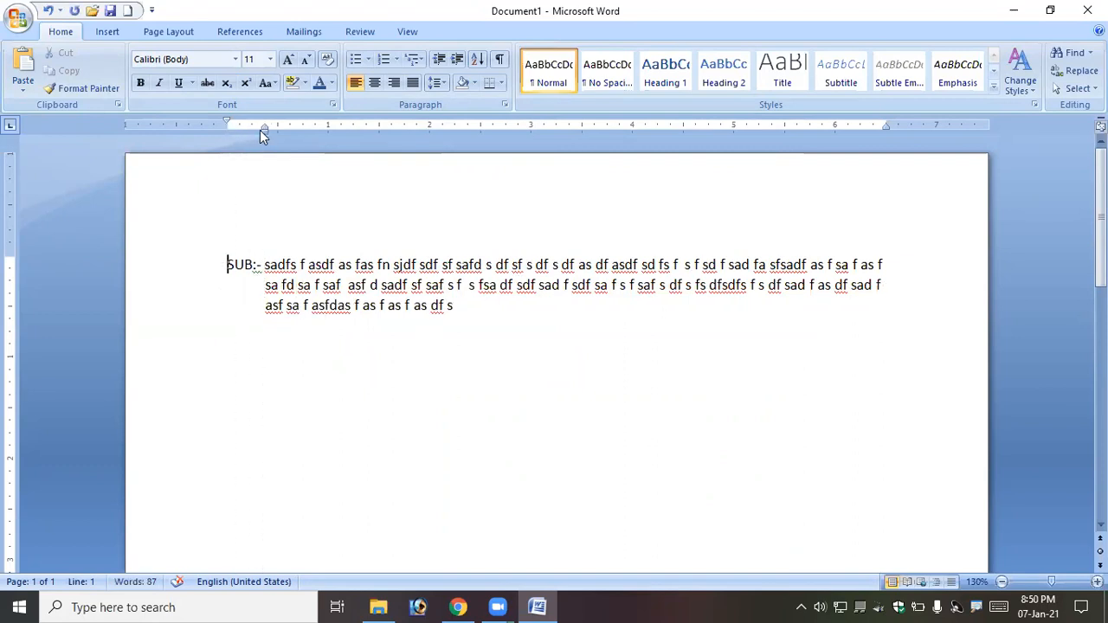
Step: Clear the whole document and return the hanging indent to zero
{"action": "key", "text": "ctrl+a"}
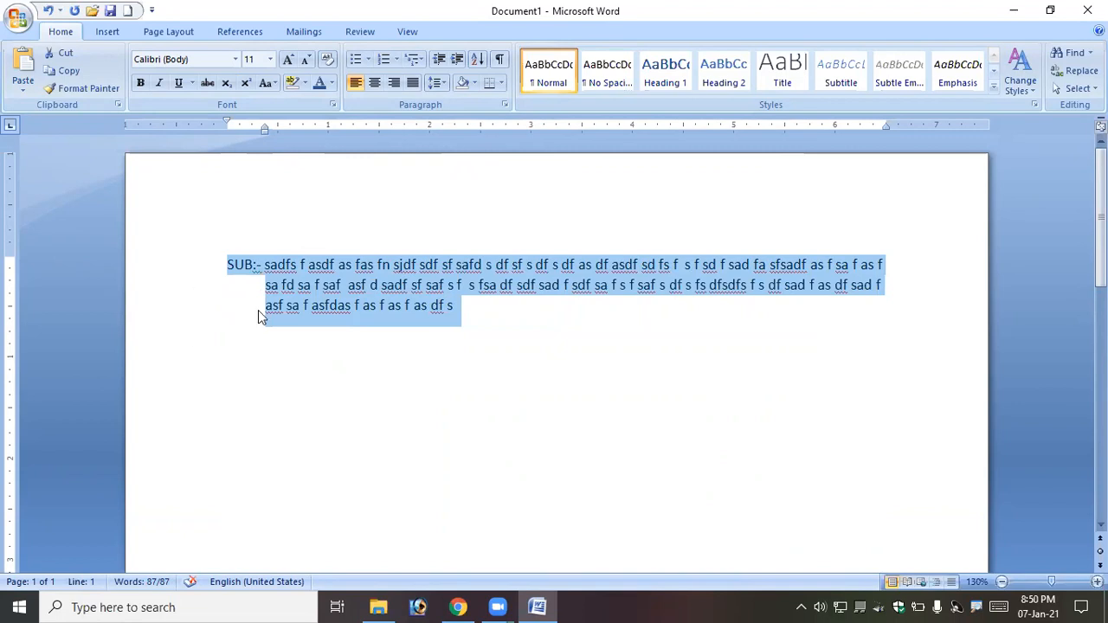
{"action": "key", "text": "Delete"}
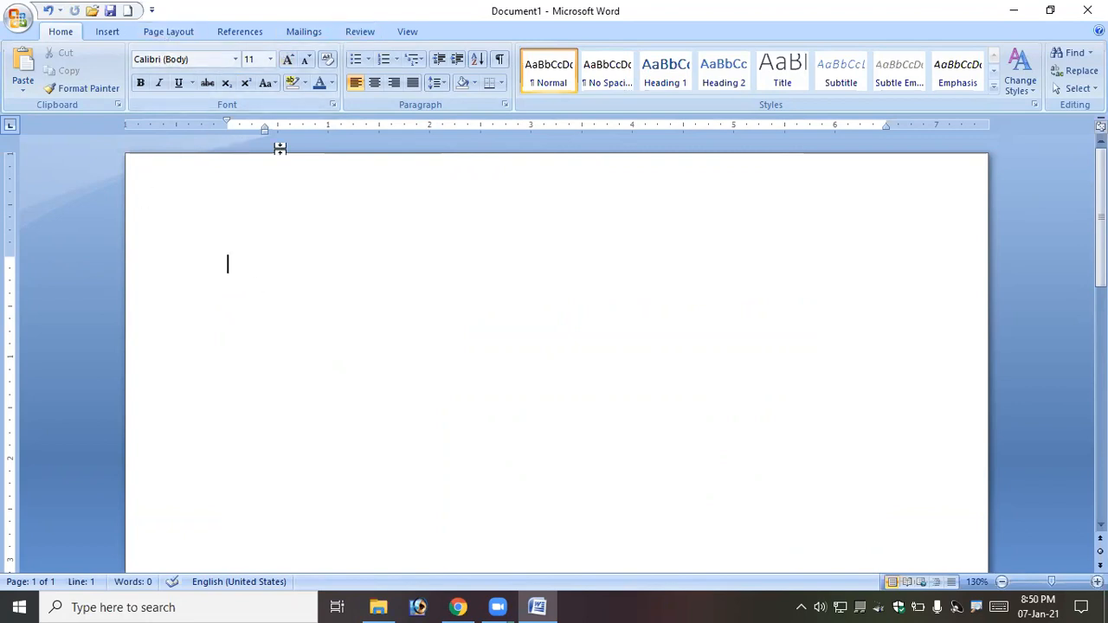
{"action": "left_click_drag", "start_coordinate": [265, 127], "coordinate": [226, 134]}
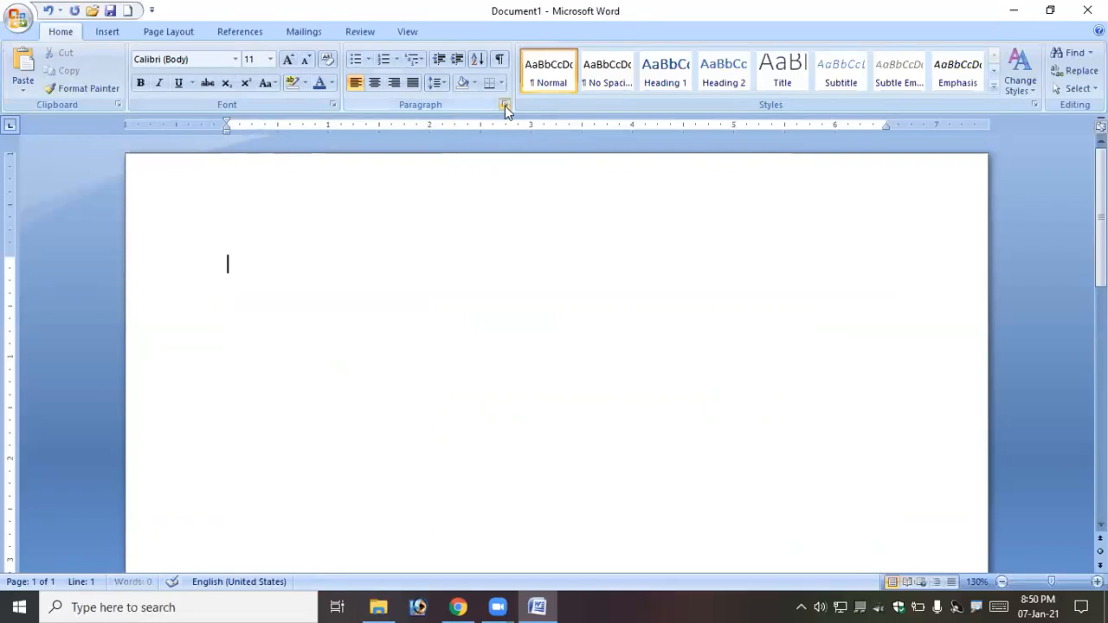
{"action": "left_click", "coordinate": [505, 105]}
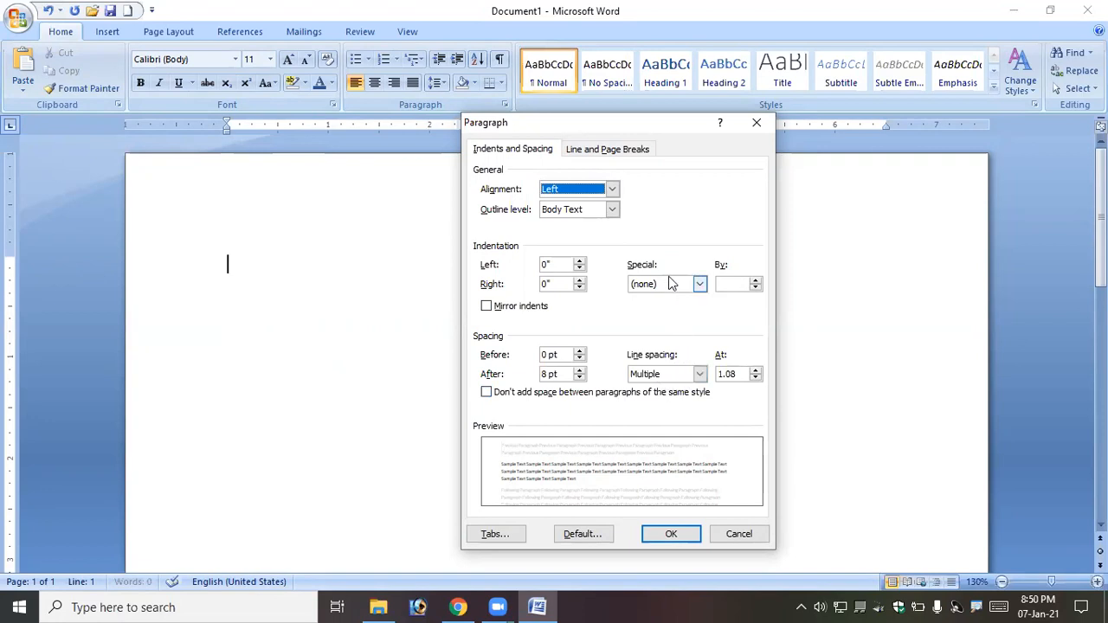
{"action": "left_click", "coordinate": [757, 122]}
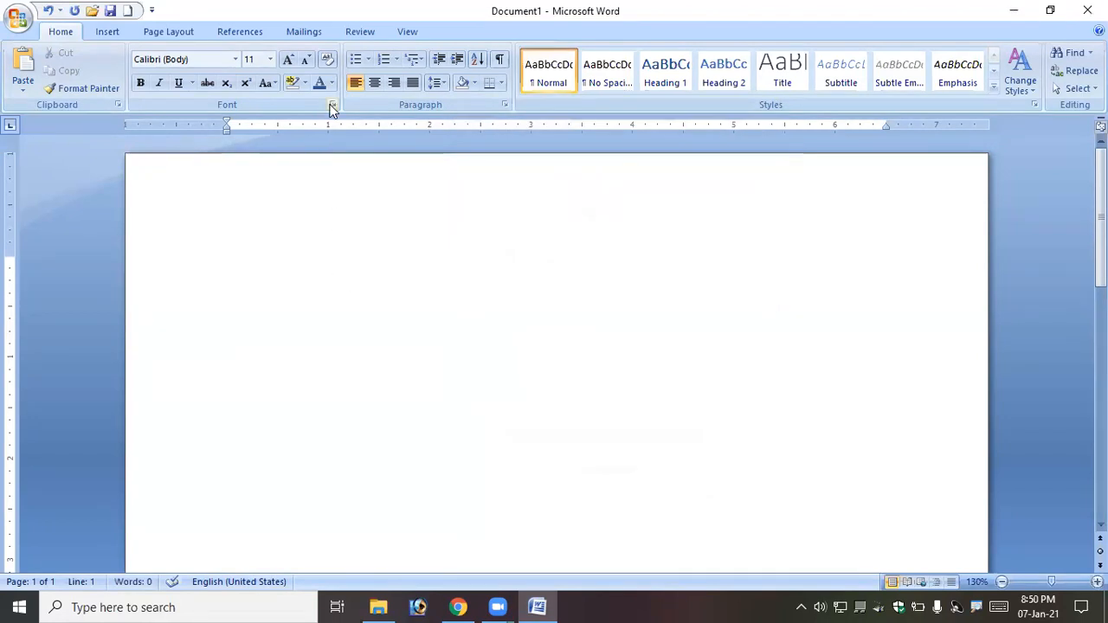
{"action": "left_click", "coordinate": [506, 105]}
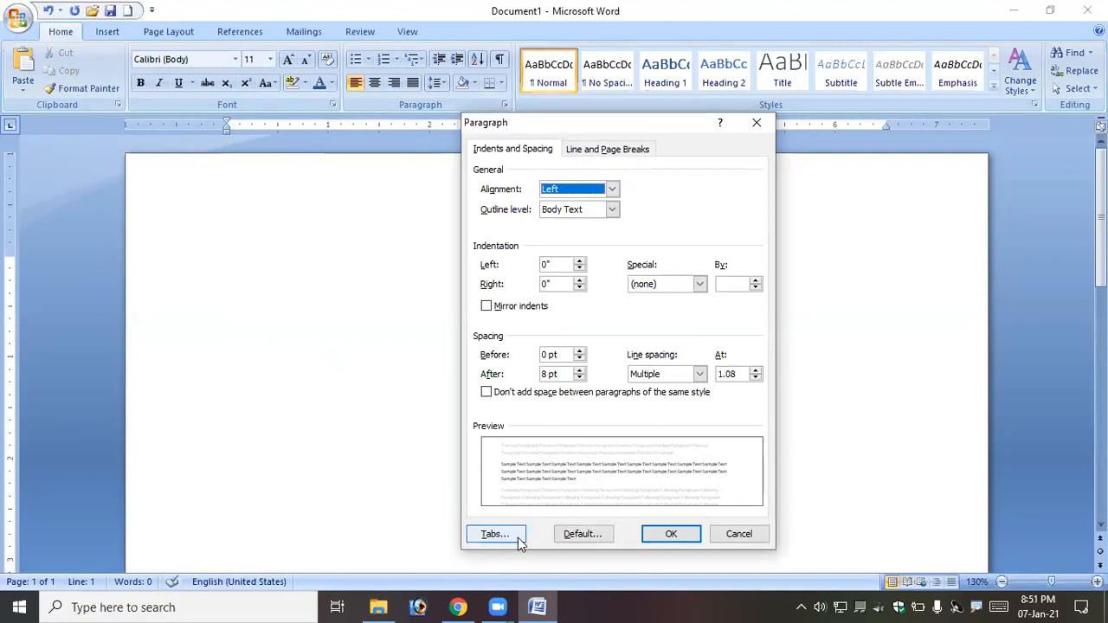
{"action": "left_click", "coordinate": [737, 540]}
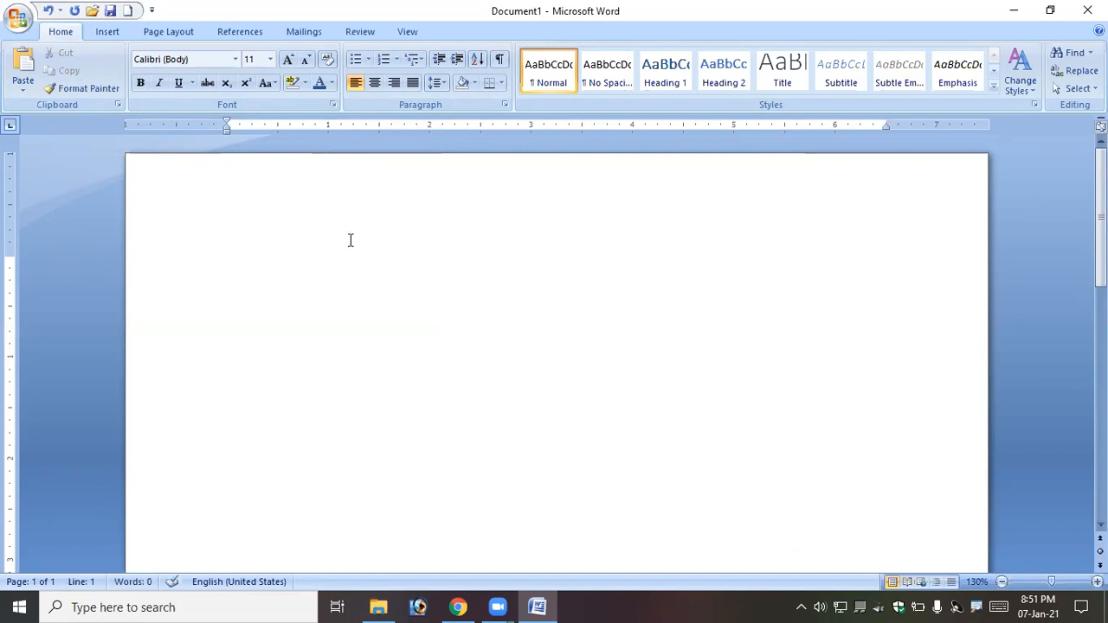
Step: Write "Default tab stop position" about 2.5 inches in on the first line using default tab stops, and delete the line again
{"action": "key", "text": "Tab"}
{"action": "key", "text": "Tab"}
{"action": "type", "text": "default tab st"}
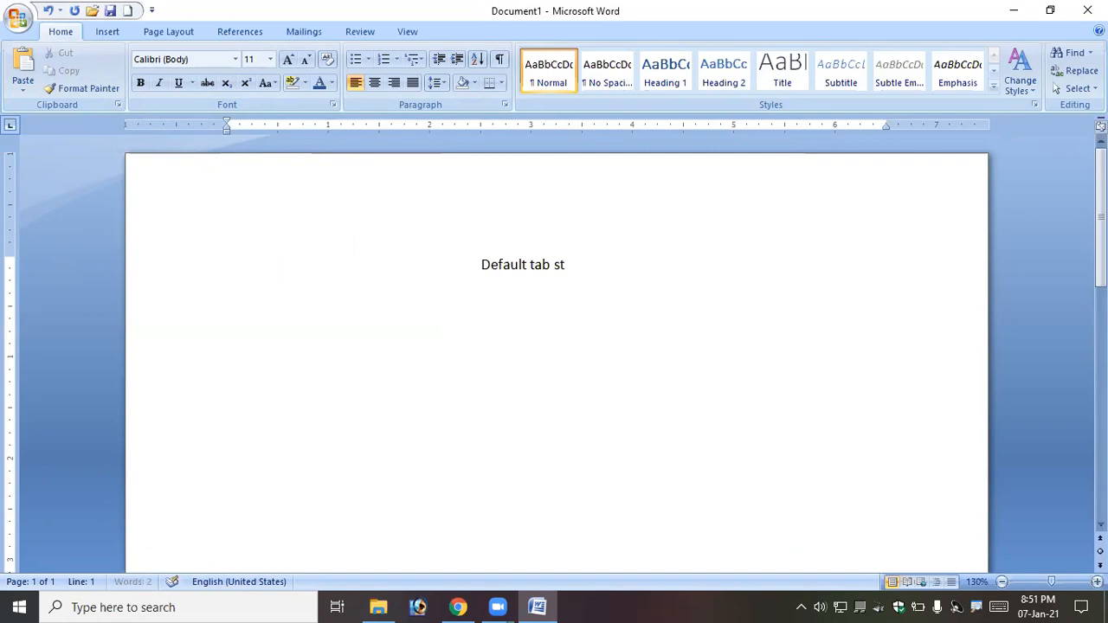
{"action": "type", "text": "op position"}
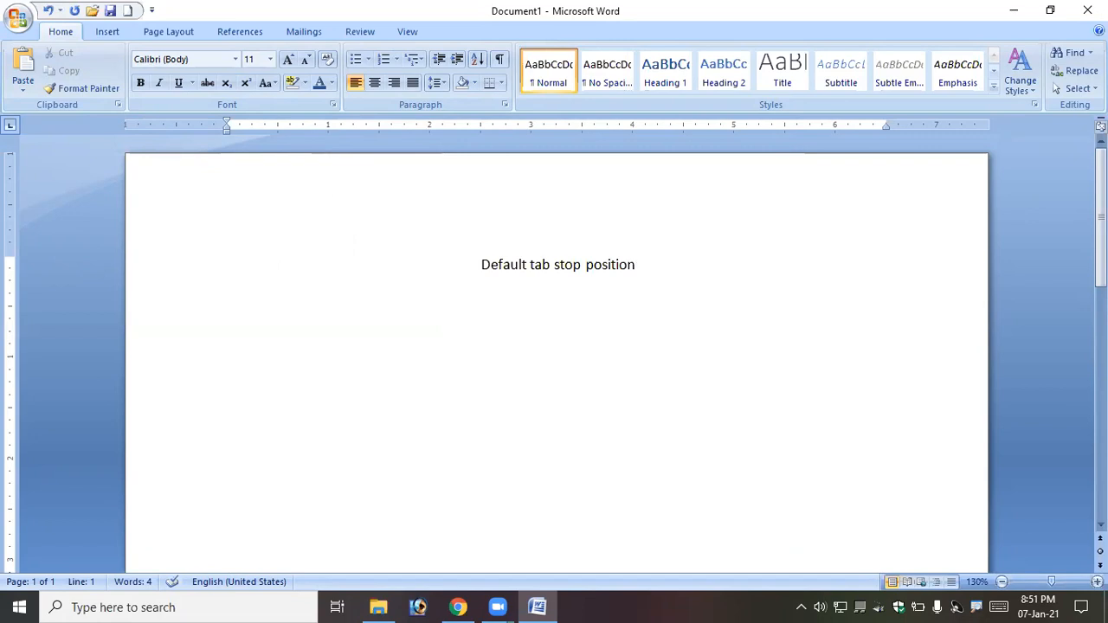
{"action": "triple_click", "coordinate": [480, 255]}
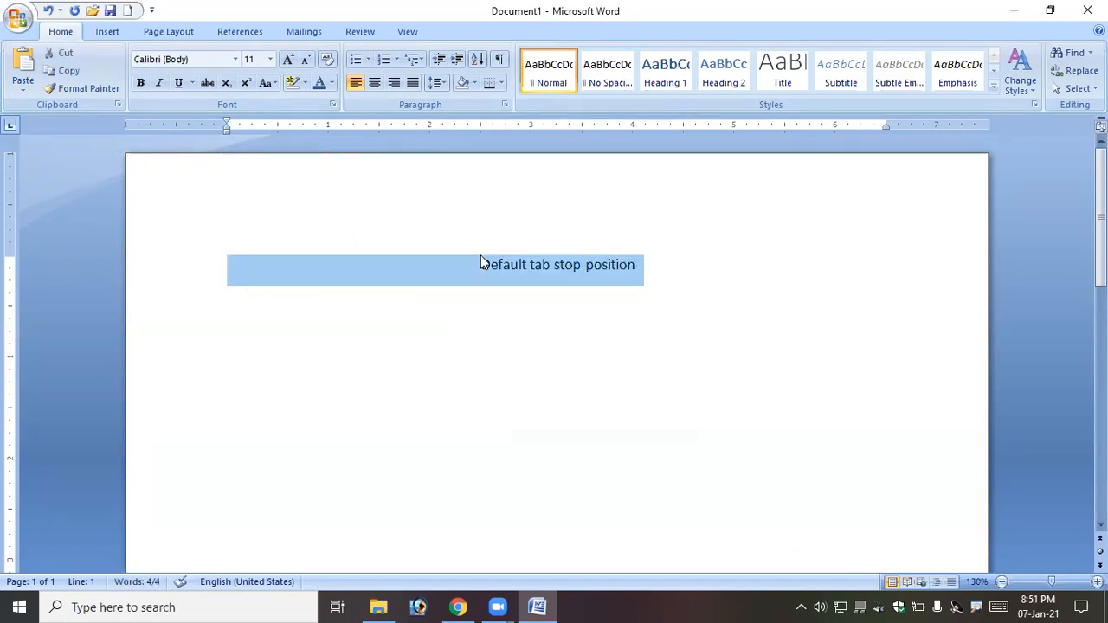
{"action": "key", "text": "Delete"}
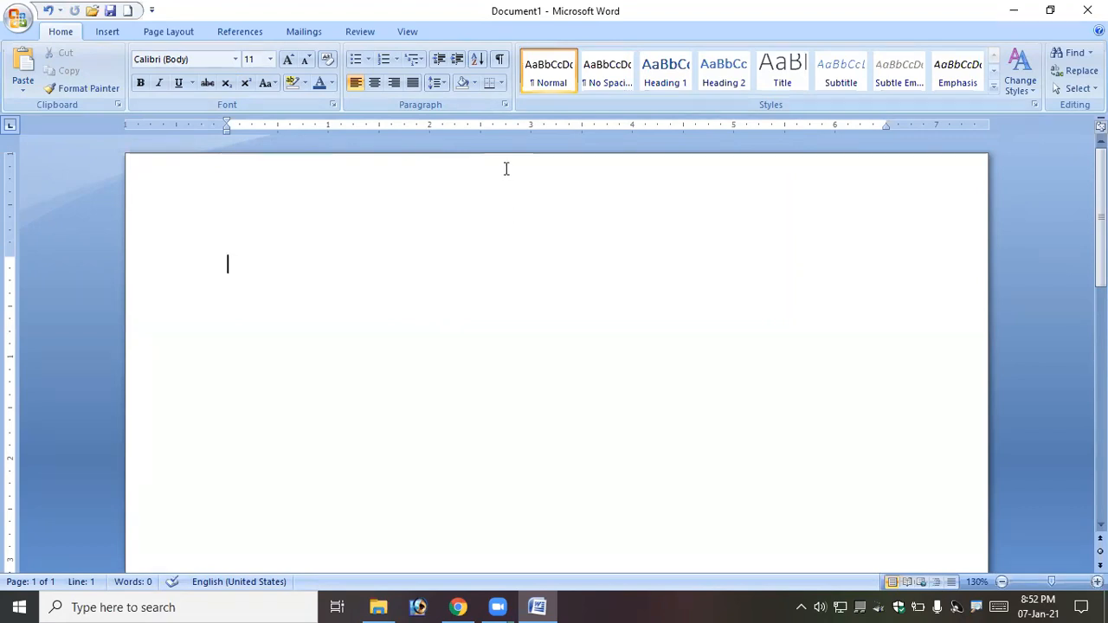
Step: Set left-aligned tab stops without leaders at 0.5, 2, 3.5 and 4.5 inches
{"action": "left_click", "coordinate": [505, 104]}
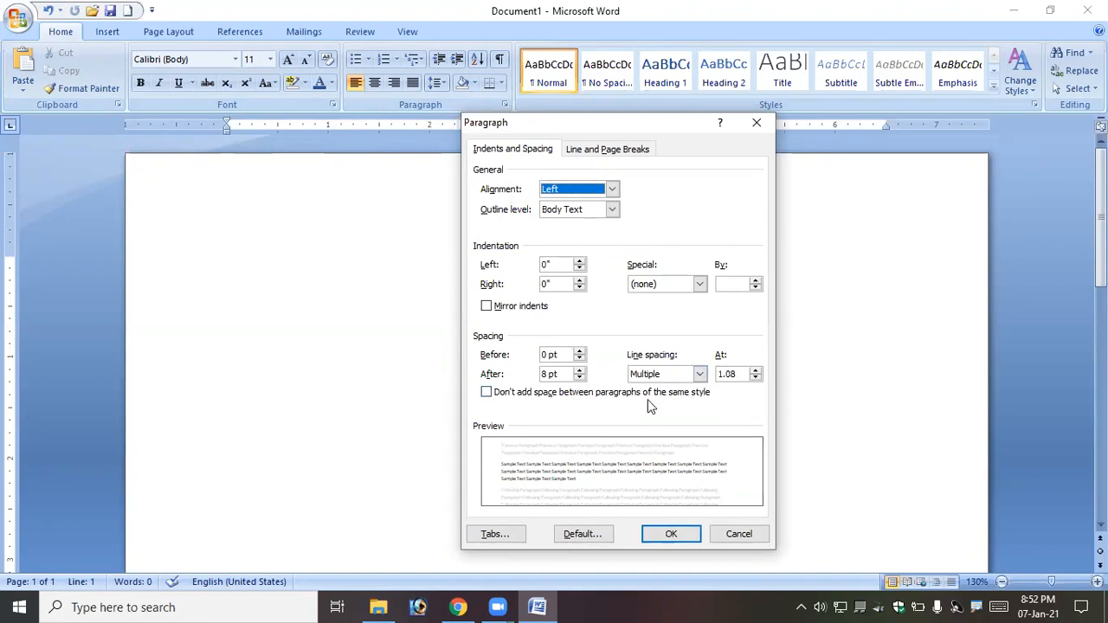
{"action": "left_click", "coordinate": [495, 535]}
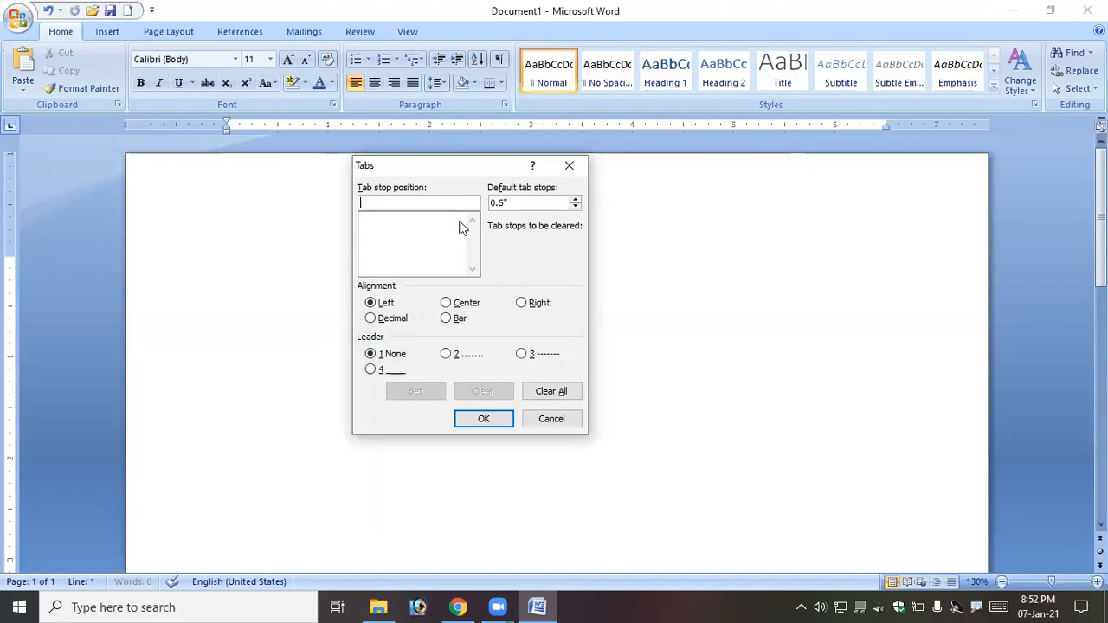
{"action": "type", "text": "0.5"}
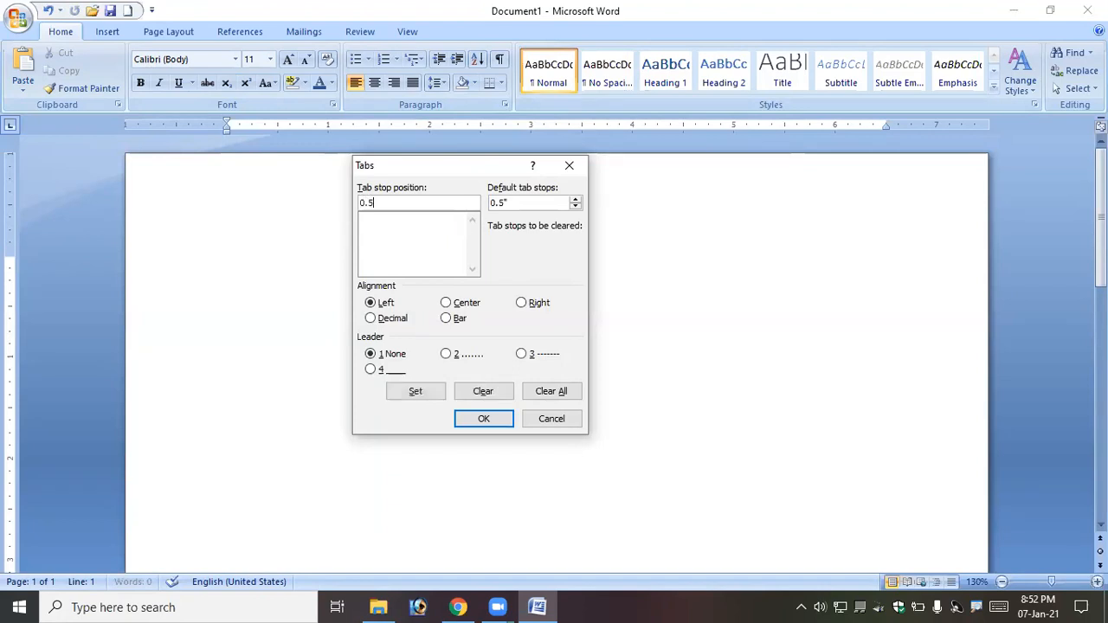
{"action": "left_click", "coordinate": [415, 392]}
{"action": "type", "text": "2"}
{"action": "left_click", "coordinate": [426, 395]}
{"action": "type", "text": "3.5"}
{"action": "left_click", "coordinate": [417, 392]}
{"action": "type", "text": "4."}
{"action": "left_click", "coordinate": [504, 418]}
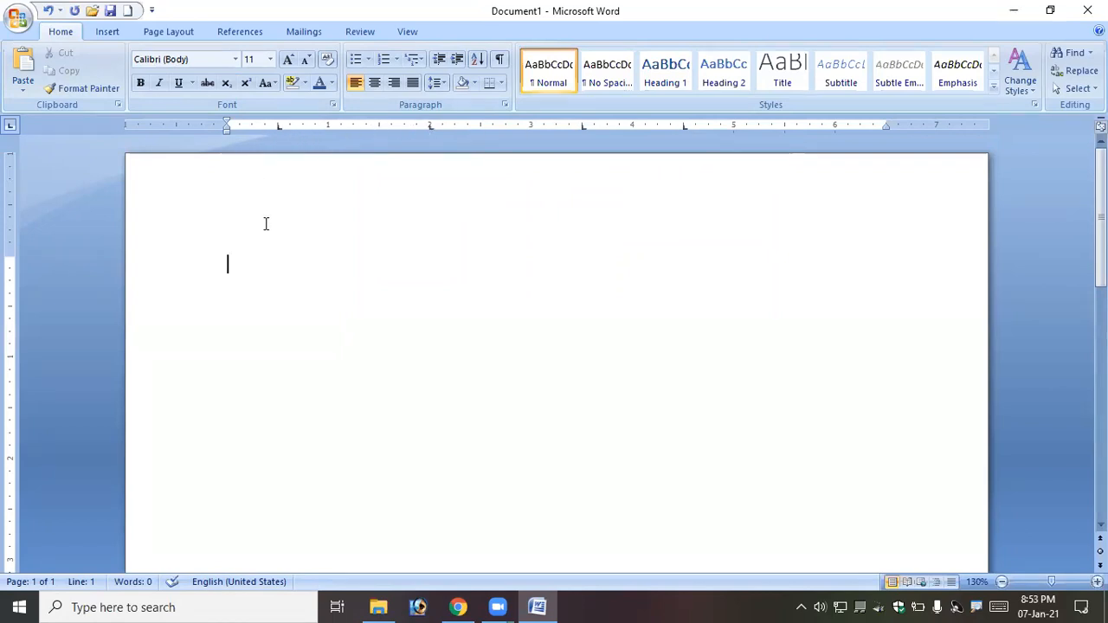
Step: Enter the heading "Slno", advance to the first tab stop and move that stop to about 0.63 inches
{"action": "type", "text": "Slno"}
{"action": "key", "text": "Tab"}
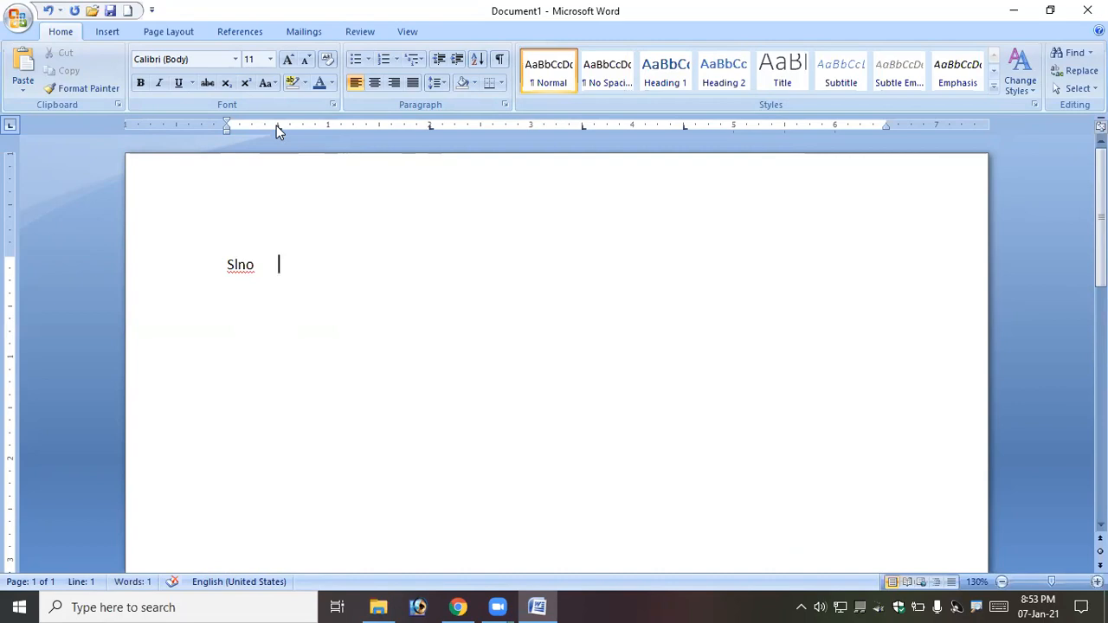
{"action": "left_click_drag", "start_coordinate": [278, 125], "coordinate": [310, 130]}
{"action": "left_click_drag", "start_coordinate": [294, 130], "coordinate": [289, 131]}
Step: Complete the heading row with "Name", "Address", "Phone" and "Pin", each at its own tab stop
{"action": "type", "text": "Name of the"}
{"action": "key", "text": "BackSpace"}
{"action": "key", "text": "BackSpace"}
{"action": "key", "text": "BackSpace"}
{"action": "key", "text": "BackSpace"}
{"action": "key", "text": "BackSpace"}
{"action": "key", "text": "BackSpace"}
{"action": "key", "text": "BackSpace"}
{"action": "key", "text": "BackSpace"}
{"action": "key", "text": "BackSpace"}
{"action": "key", "text": "Tab"}
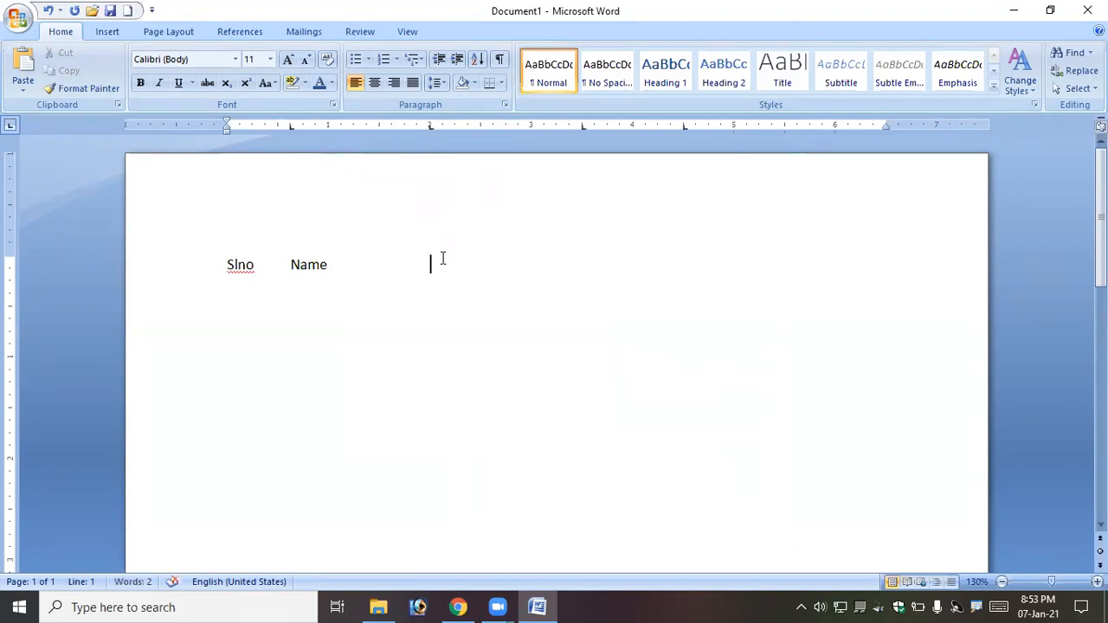
{"action": "type", "text": "Address"}
{"action": "key", "text": "Tab"}
{"action": "type", "text": "Phone"}
{"action": "key", "text": "Tab"}
{"action": "type", "text": "Pin"}
Step: Add row 1 below the headings with a sample person's name, town, phone number and postal code, aligned at the tab stops
{"action": "key", "text": "Return"}
{"action": "type", "text": "1"}
{"action": "key", "text": "Tab"}
{"action": "type", "text": "Munisekhar"}
{"action": "key", "text": "Tab"}
{"action": "type", "text": "Chittore"}
{"action": "key", "text": "Tab"}
{"action": "type", "text": "323242"}
{"action": "key", "text": "Tab"}
{"action": "type", "text": "323432"}
Step: Add row 2 with another person's name, town, phone number and postal code, replacing the letters mistakenly entered in the Phone column
{"action": "key", "text": "Return"}
{"action": "type", "text": "2\t"}
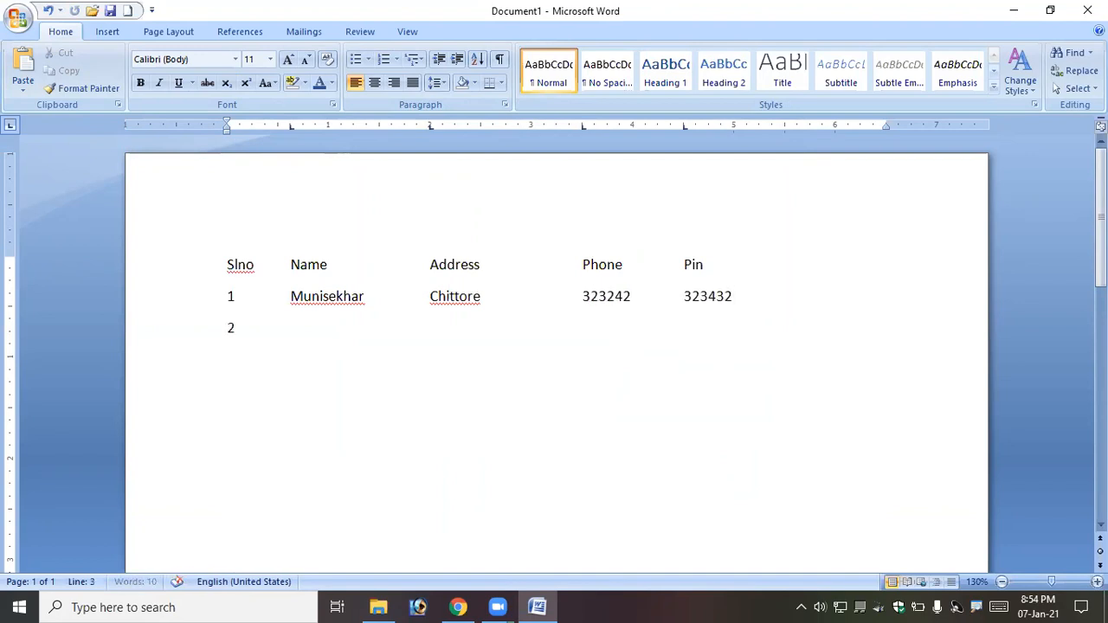
{"action": "type", "text": "Anirudh"}
{"action": "key", "text": "Tab"}
{"action": "type", "text": "ATP"}
{"action": "key", "text": "Tab"}
{"action": "type", "text": "ASFS"}
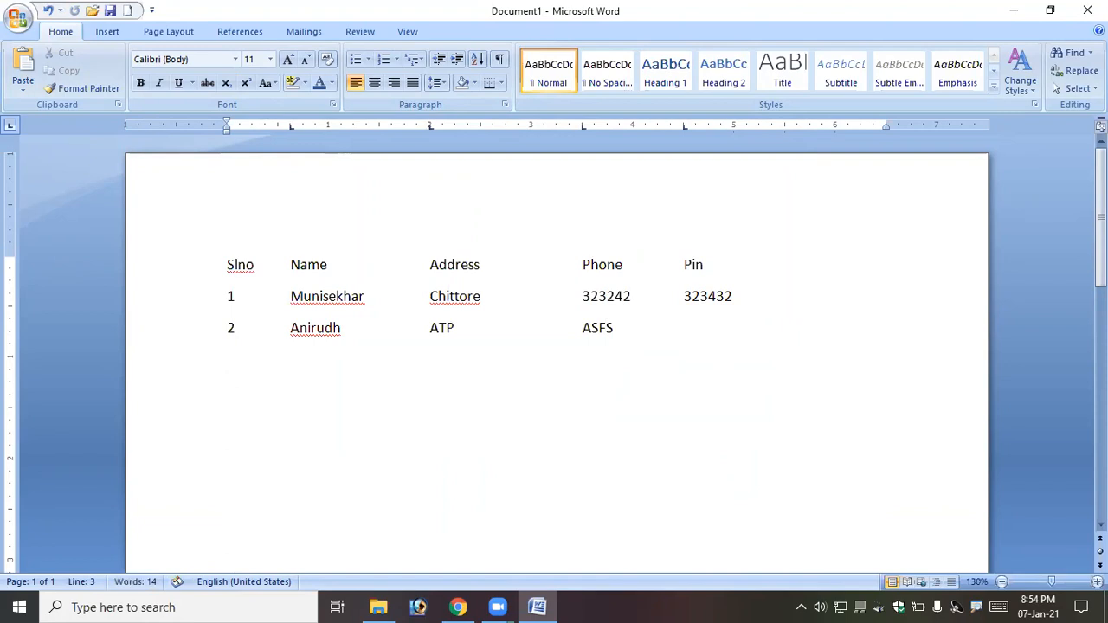
{"action": "key", "text": "BackSpace"}
{"action": "key", "text": "BackSpace"}
{"action": "key", "text": "BackSpace"}
{"action": "key", "text": "BackSpace"}
{"action": "type", "text": "33223"}
{"action": "key", "text": "Tab"}
{"action": "type", "text": "878"}
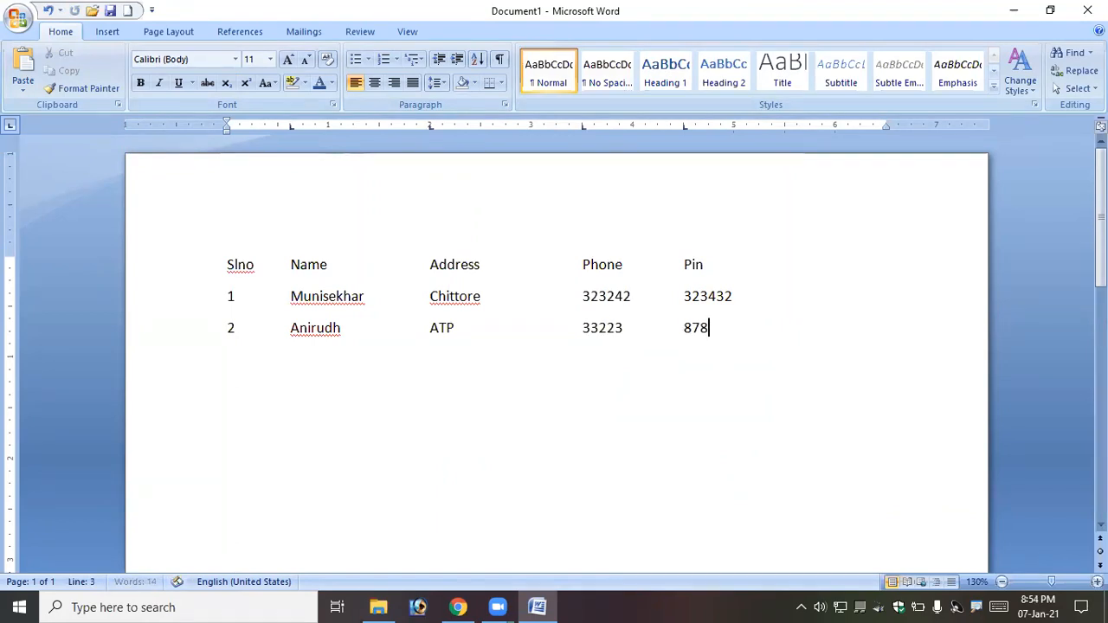
Step: Finish row 2's postal code and add row 3 with a third person's name, town, phone number and postal code
{"action": "type", "text": "788 3\tNIPUNA"}
{"action": "key", "text": "Tab"}
{"action": "type", "text": "atp"}
{"action": "key", "text": "Tab"}
{"action": "type", "text": "989898"}
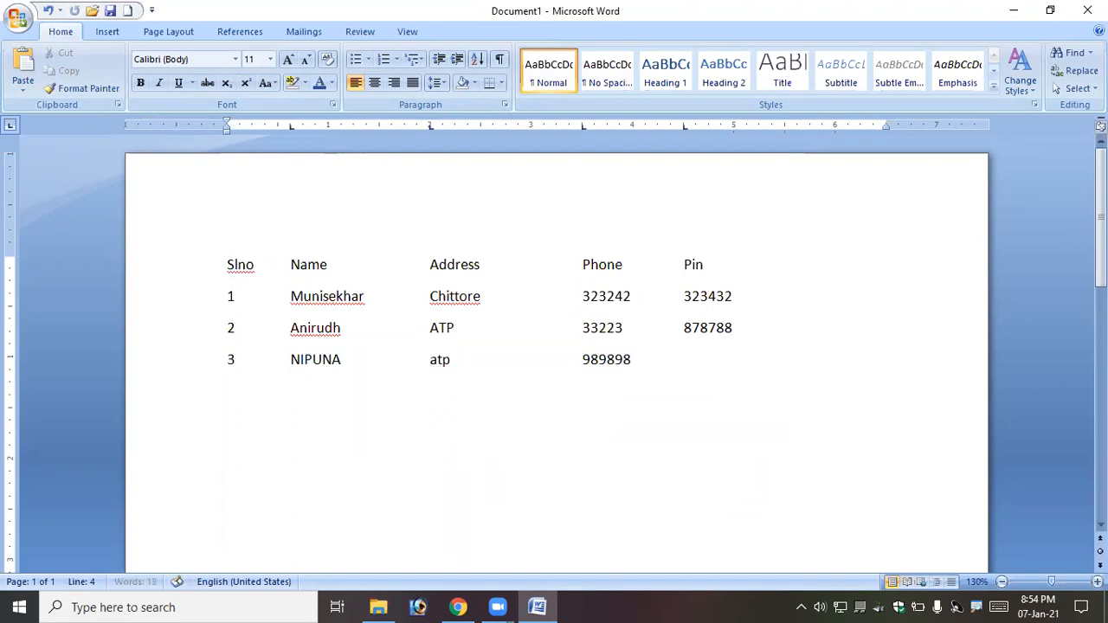
{"action": "key", "text": "Tab"}
{"action": "type", "text": "98989"}
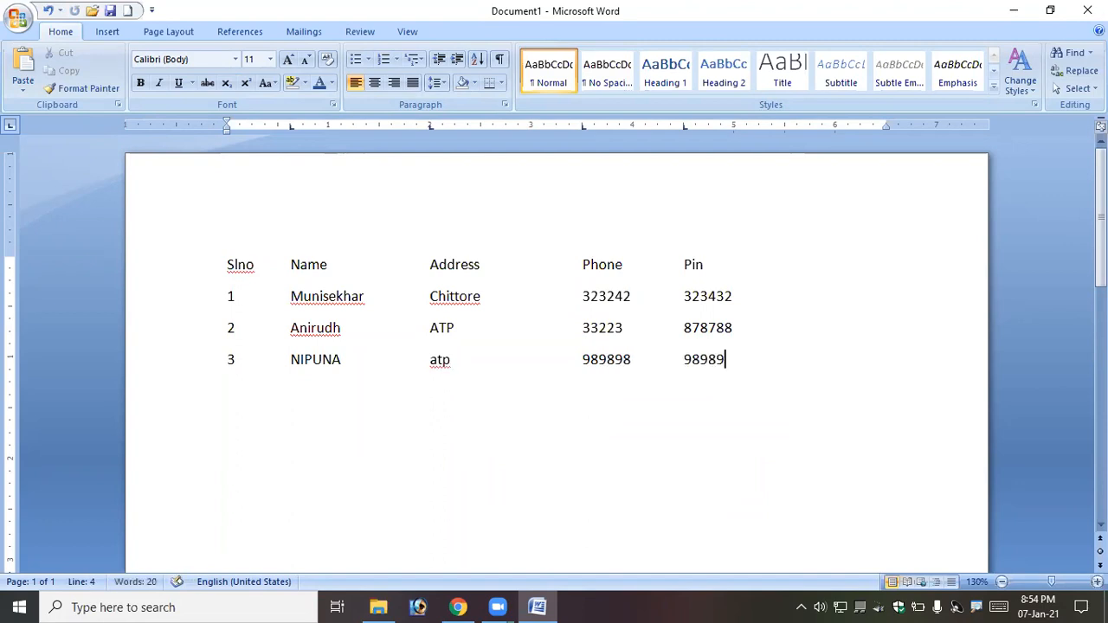
{"action": "type", "text": "9"}
Step: Clear all custom tab stops from row 3, starting with the one at 4.5 inches
{"action": "left_click", "coordinate": [505, 105]}
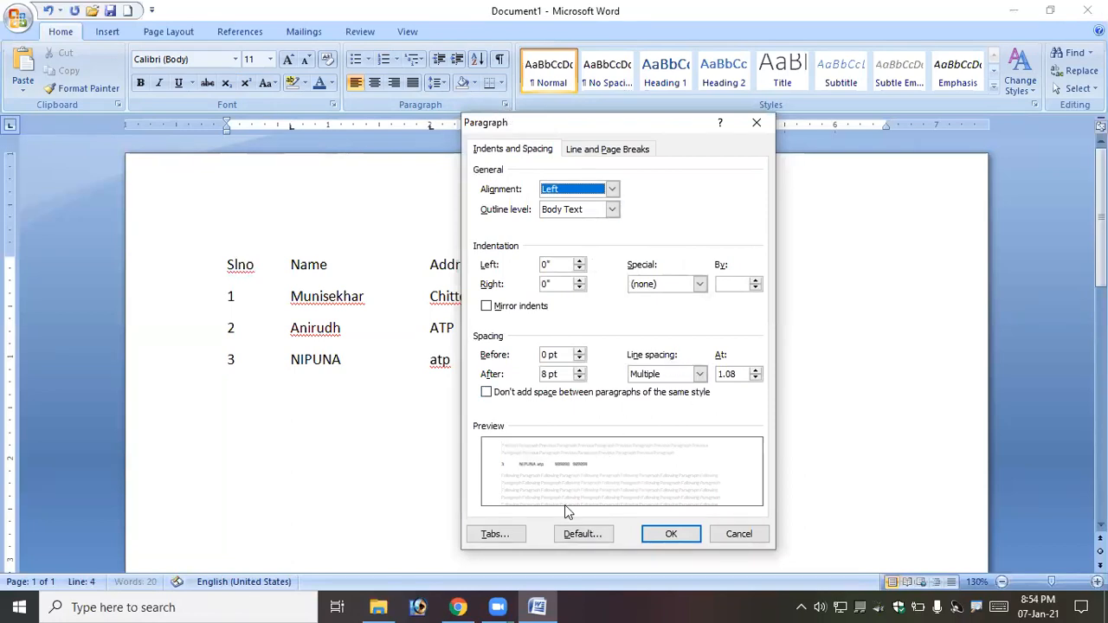
{"action": "left_click", "coordinate": [495, 535]}
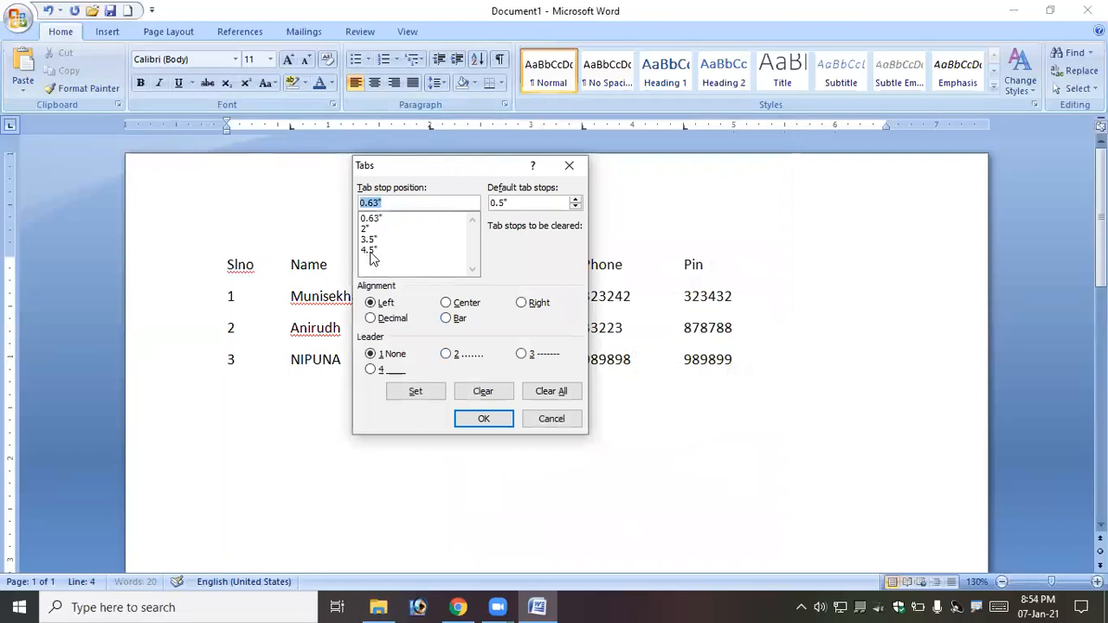
{"action": "left_click", "coordinate": [370, 250]}
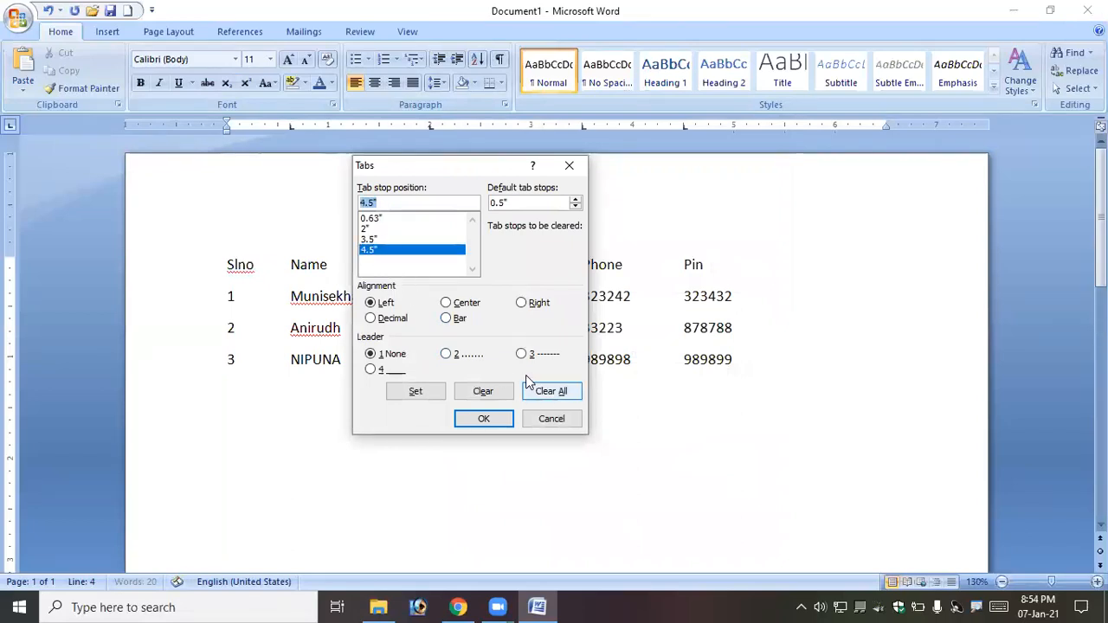
{"action": "left_click", "coordinate": [506, 390]}
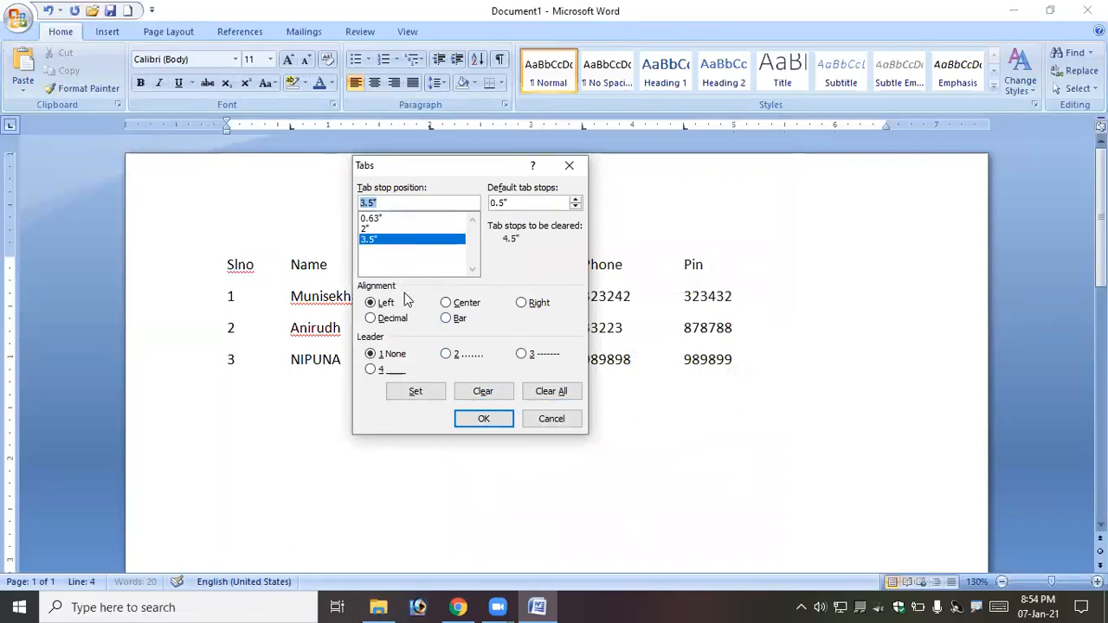
{"action": "left_click", "coordinate": [546, 392]}
{"action": "left_click", "coordinate": [483, 421]}
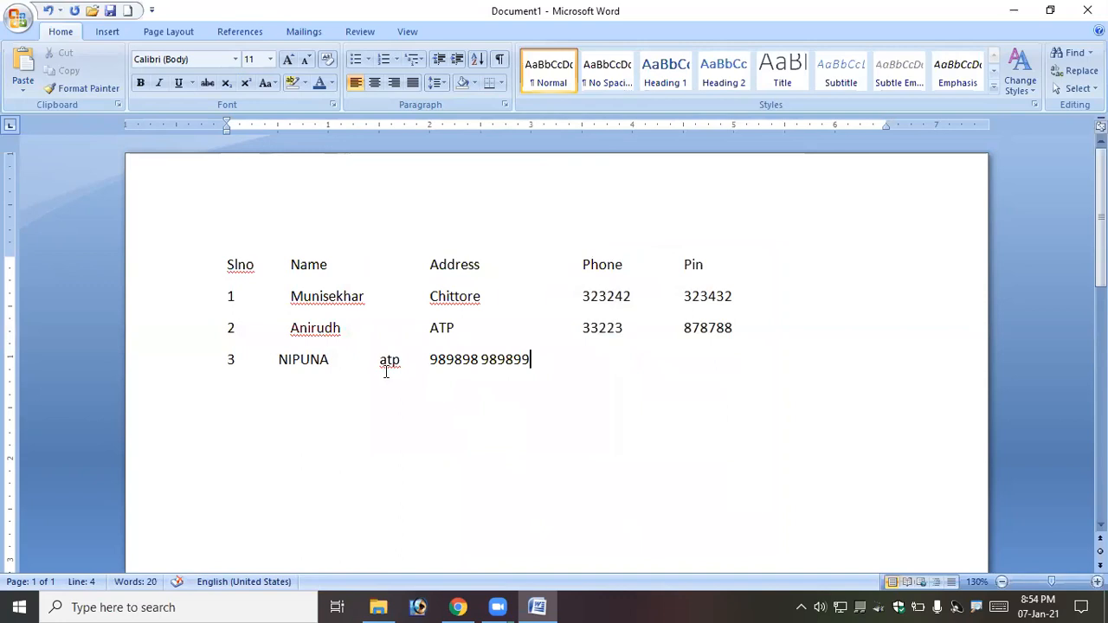
Step: Clear all custom tab stops from the heading row and rows 1 and 2
{"action": "mouse_move", "coordinate": [547, 363]}
{"action": "left_mouse_down"}
{"action": "mouse_move", "coordinate": [228, 367]}
{"action": "mouse_move", "coordinate": [552, 359]}
{"action": "left_mouse_up"}
{"action": "left_click", "coordinate": [230, 360]}
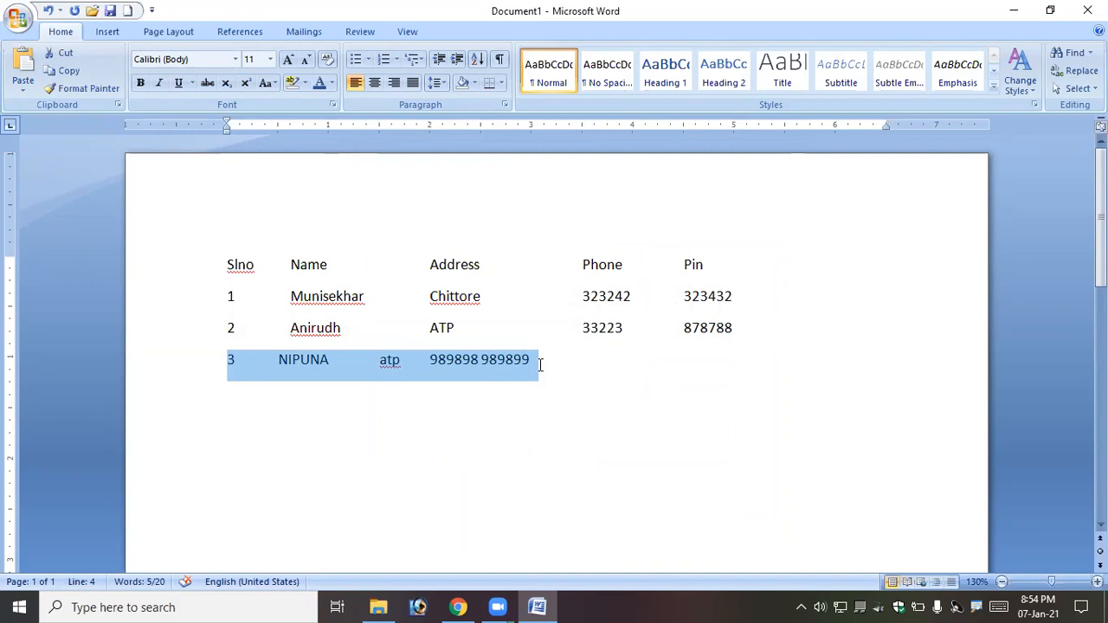
{"action": "left_click", "coordinate": [365, 333]}
{"action": "left_click_drag", "start_coordinate": [227, 264], "coordinate": [754, 326]}
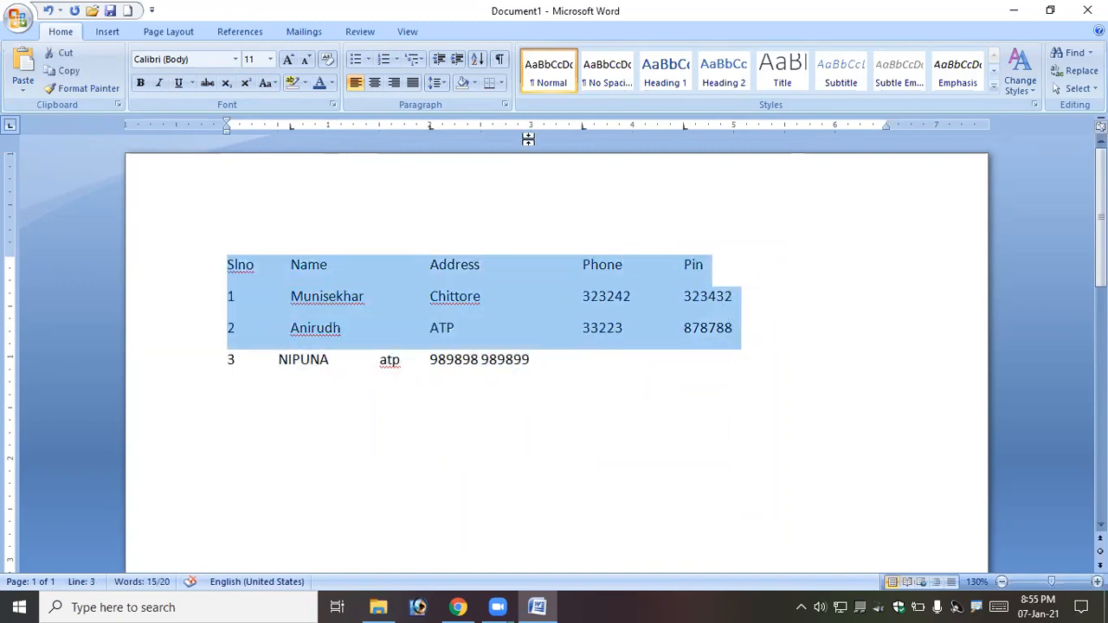
{"action": "left_click", "coordinate": [505, 105]}
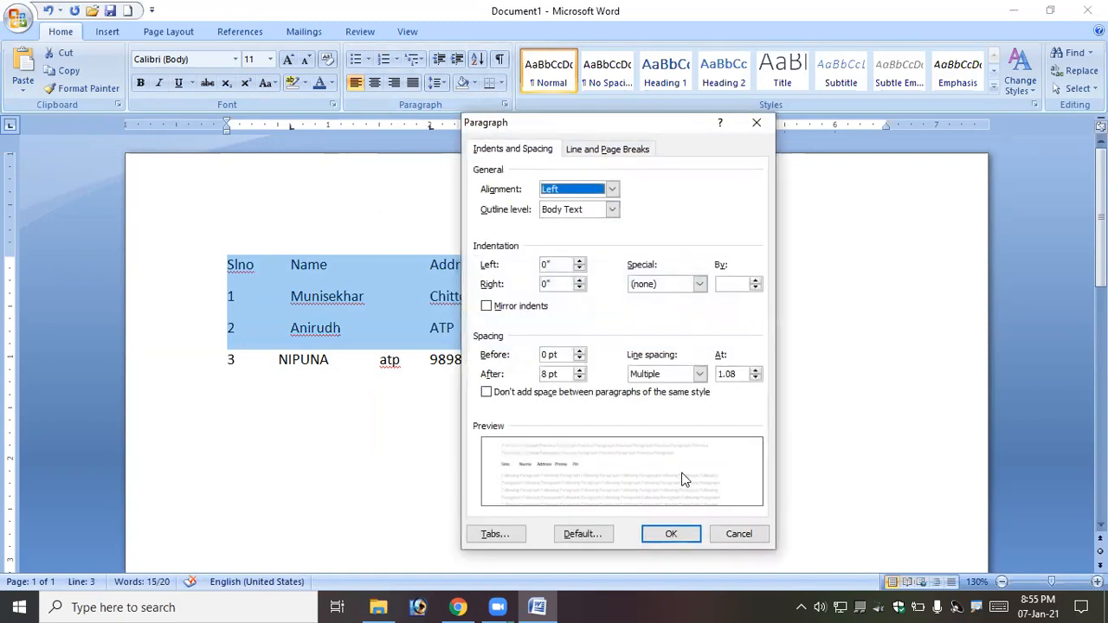
{"action": "left_click", "coordinate": [500, 534]}
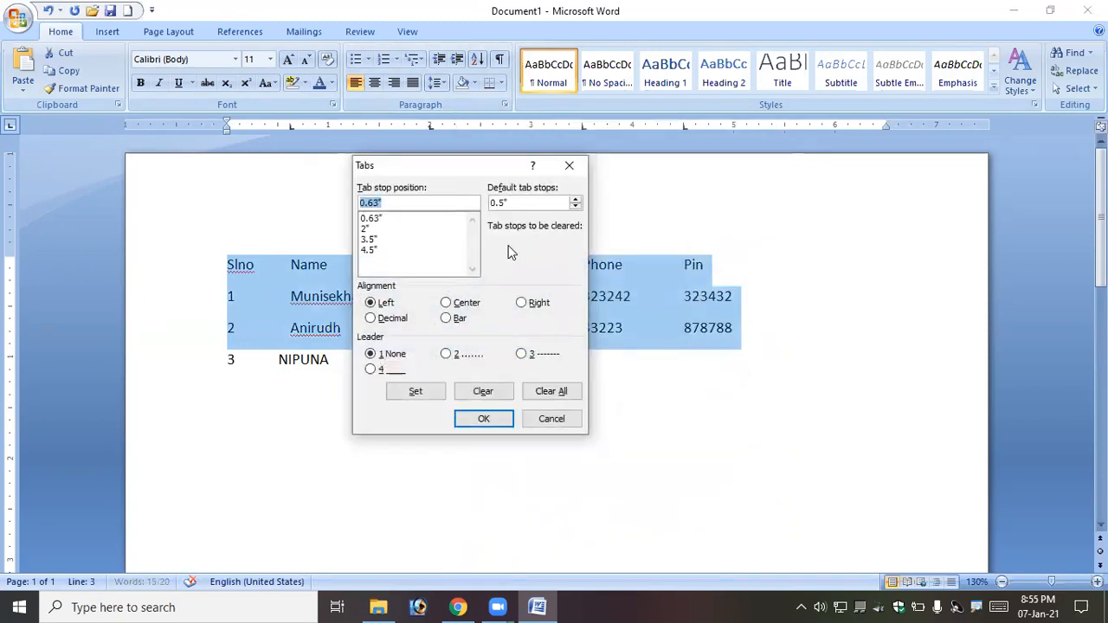
{"action": "left_click", "coordinate": [528, 393]}
{"action": "left_click", "coordinate": [485, 418]}
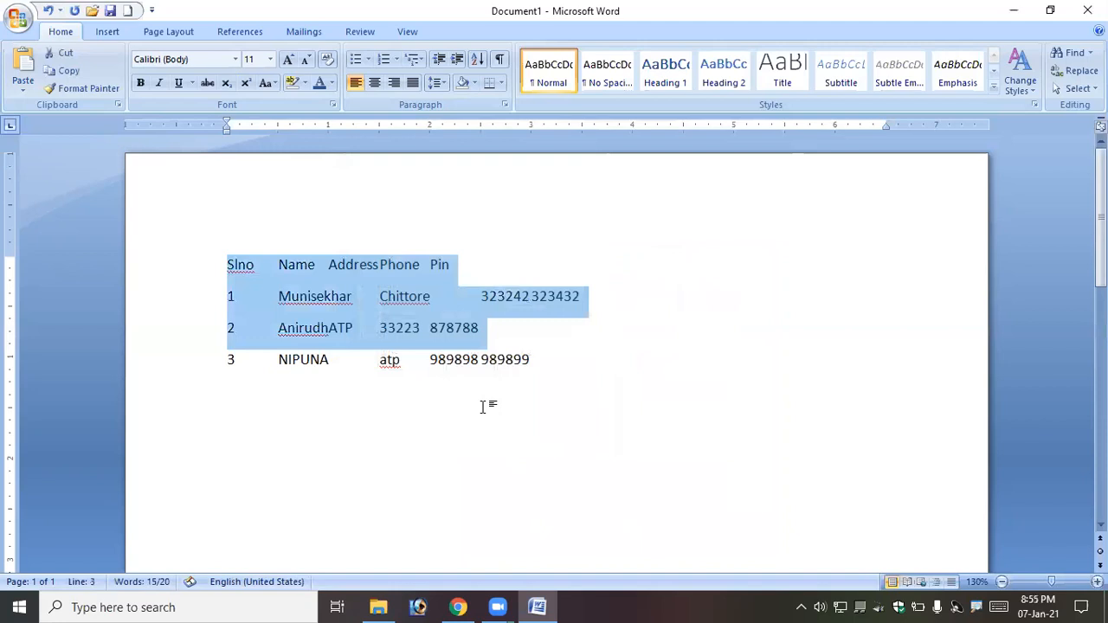
Step: Delete the whole list and check the empty paragraph's tab stop settings without changing them
{"action": "left_click", "coordinate": [512, 389], "text": "shift"}
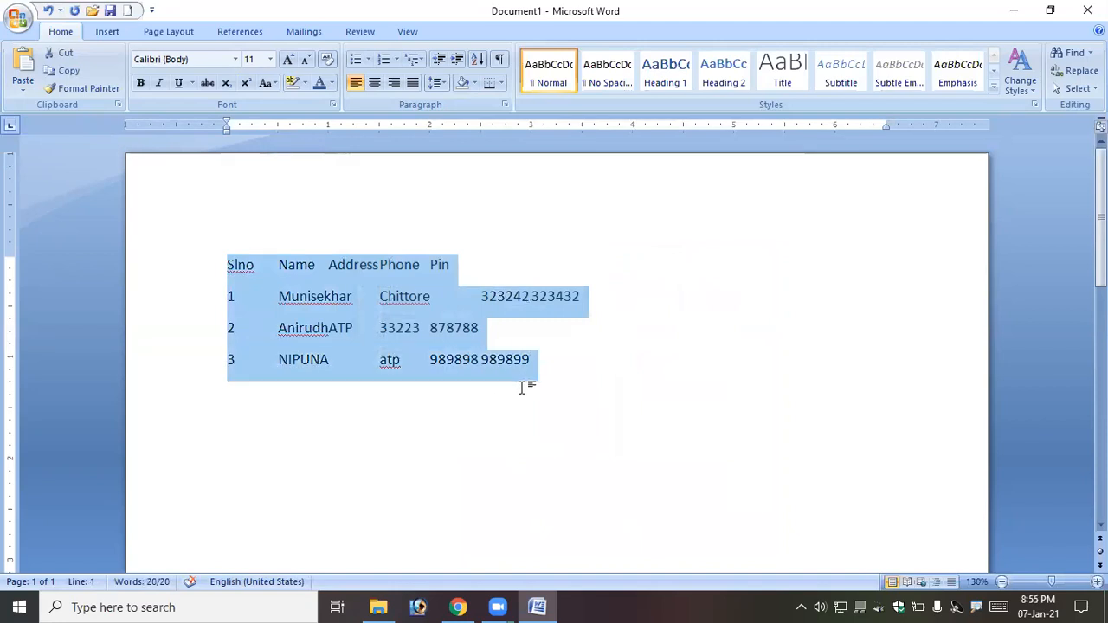
{"action": "key", "text": "Delete"}
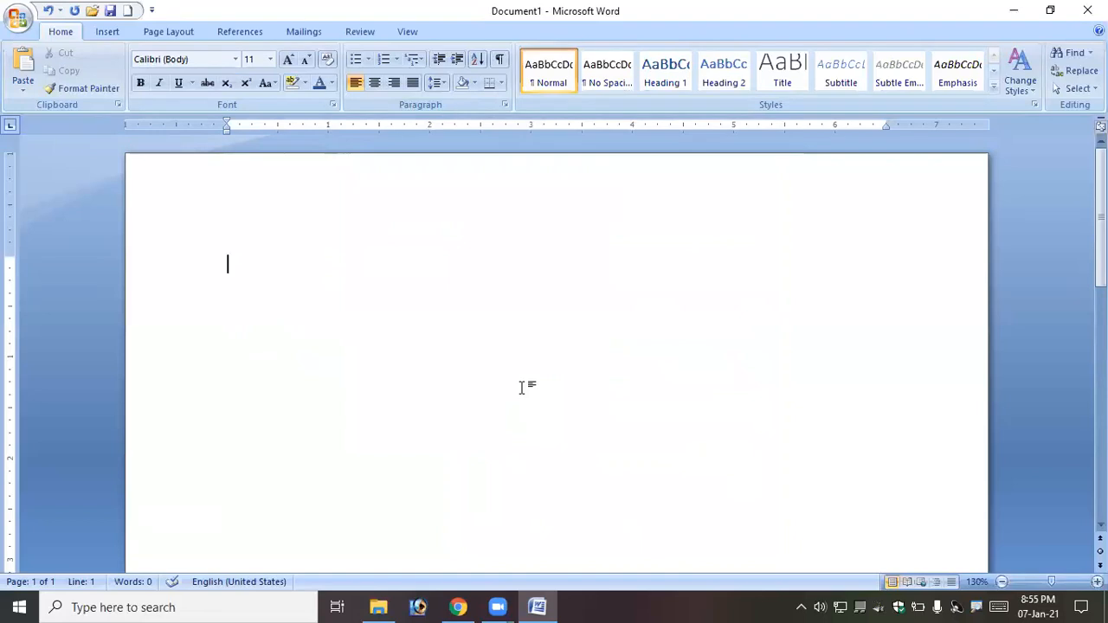
{"action": "left_click", "coordinate": [503, 105]}
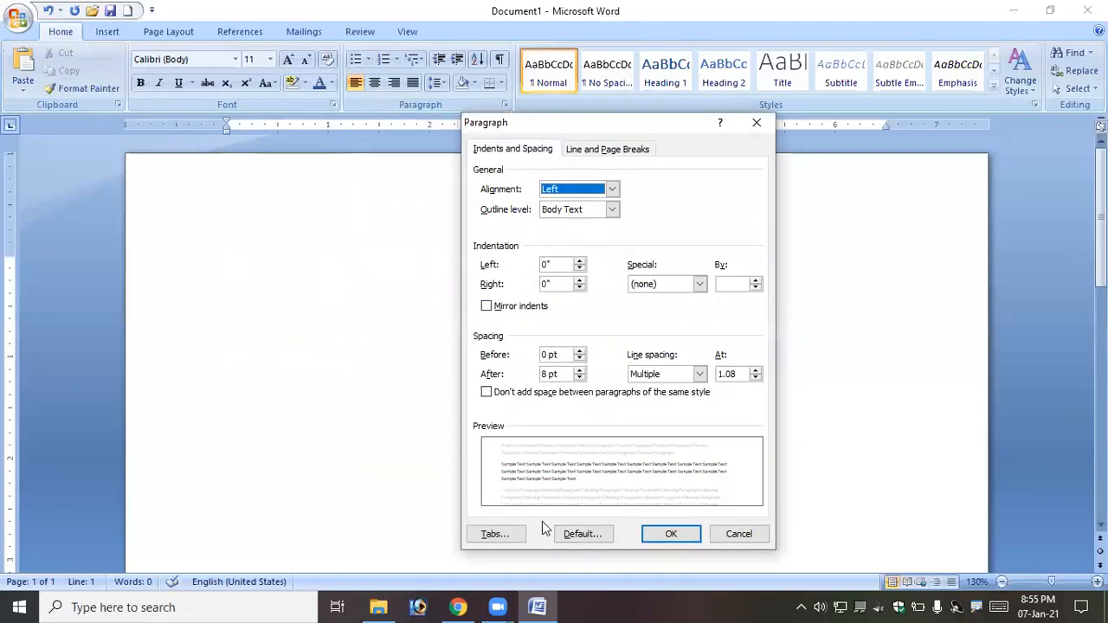
{"action": "left_click", "coordinate": [517, 534]}
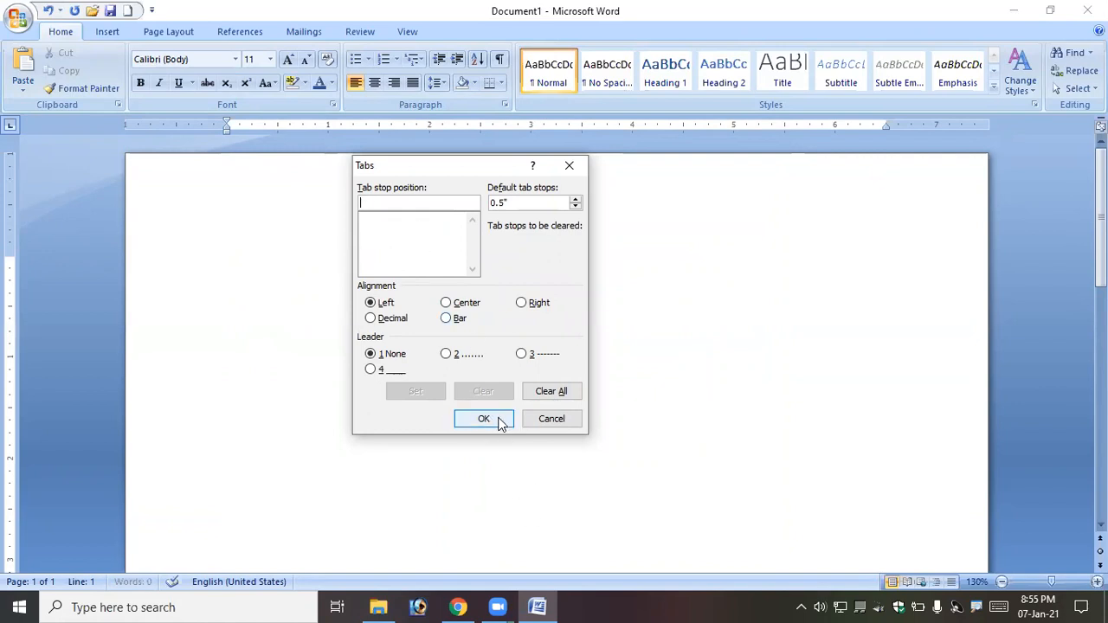
{"action": "left_click", "coordinate": [551, 418]}
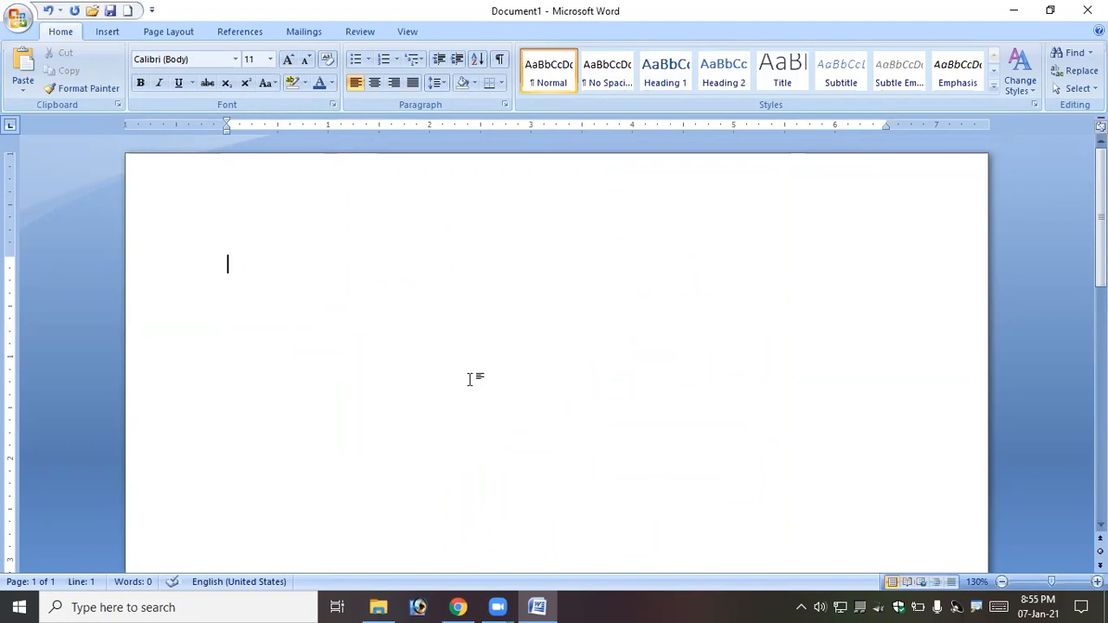
Step: Place left tab stops at about 0.63, 2, 3.5 and 5 inches for the empty line
{"action": "left_click", "coordinate": [290, 127]}
{"action": "left_click", "coordinate": [430, 125]}
{"action": "left_click", "coordinate": [735, 127]}
Step: Enter the headings Slno, Name, Address, Phone and Pin at the tab stops and start a new line
{"action": "type", "text": "Slno"}
{"action": "key", "text": "Tab"}
{"action": "type", "text": "Name"}
{"action": "key", "text": "Tab"}
{"action": "type", "text": "A"}
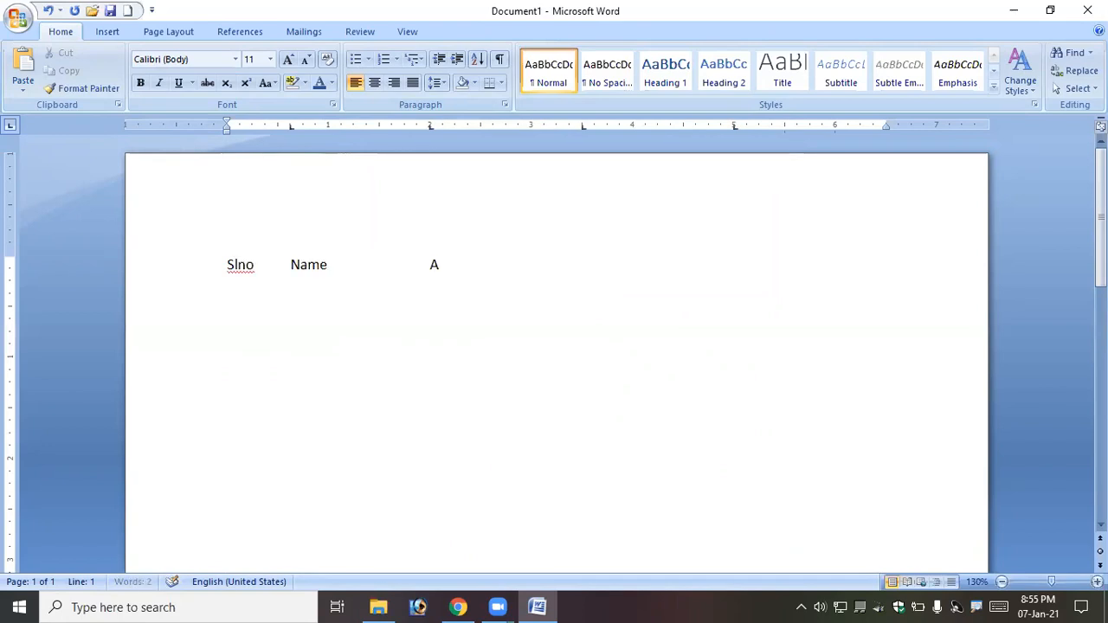
{"action": "type", "text": "ddress"}
{"action": "key", "text": "Tab"}
{"action": "type", "text": "Nam"}
{"action": "key", "text": "BackSpace"}
{"action": "key", "text": "BackSpace"}
{"action": "key", "text": "BackSpace"}
{"action": "type", "text": "Phone"}
{"action": "key", "text": "Tab"}
{"action": "type", "text": "Pine"}
{"action": "key", "text": "BackSpace"}
{"action": "key", "text": "Return"}
Step: Fill the first row below the headings with placeholder text Sdfs, kljkj, lkjkljkl, lkjkjkl and kljlk at the tab stops
{"action": "type", "text": "Sdfs"}
{"action": "key", "text": "Tab"}
{"action": "type", "text": "kljkj"}
{"action": "key", "text": "Tab"}
{"action": "type", "text": "lkjkljkl"}
{"action": "key", "text": "Tab"}
{"action": "type", "text": "lkjkjkl"}
{"action": "key", "text": "Tab"}
{"action": "type", "text": "kljk"}
{"action": "key", "text": "Return"}
Step: Fill the second row with Kjkljkl, lkjkljlkj, kljkljkjlk, lkjlkjl and kljlkj, replacing the text begun in the Name column
{"action": "key", "text": "Tab"}
{"action": "type", "text": "jjlk"}
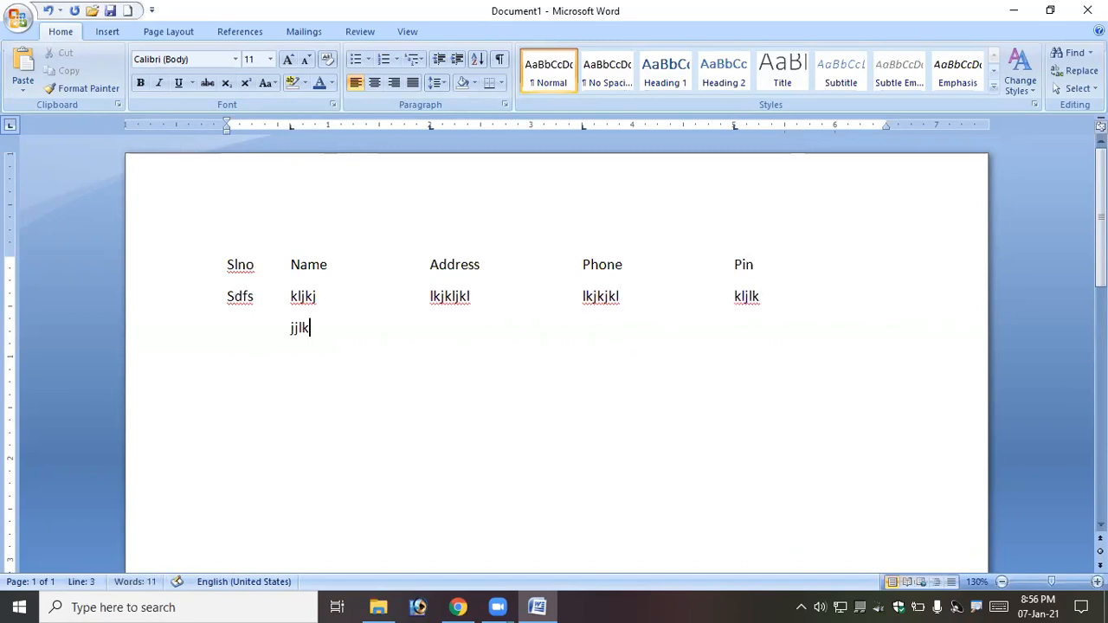
{"action": "key", "text": "BackSpace"}
{"action": "key", "text": "BackSpace"}
{"action": "key", "text": "BackSpace"}
{"action": "key", "text": "BackSpace"}
{"action": "key", "text": "BackSpace"}
{"action": "type", "text": "kjkljkl"}
{"action": "key", "text": "Tab"}
{"action": "type", "text": "lkjkljlkj"}
{"action": "key", "text": "Tab"}
{"action": "type", "text": "kljkljklk"}
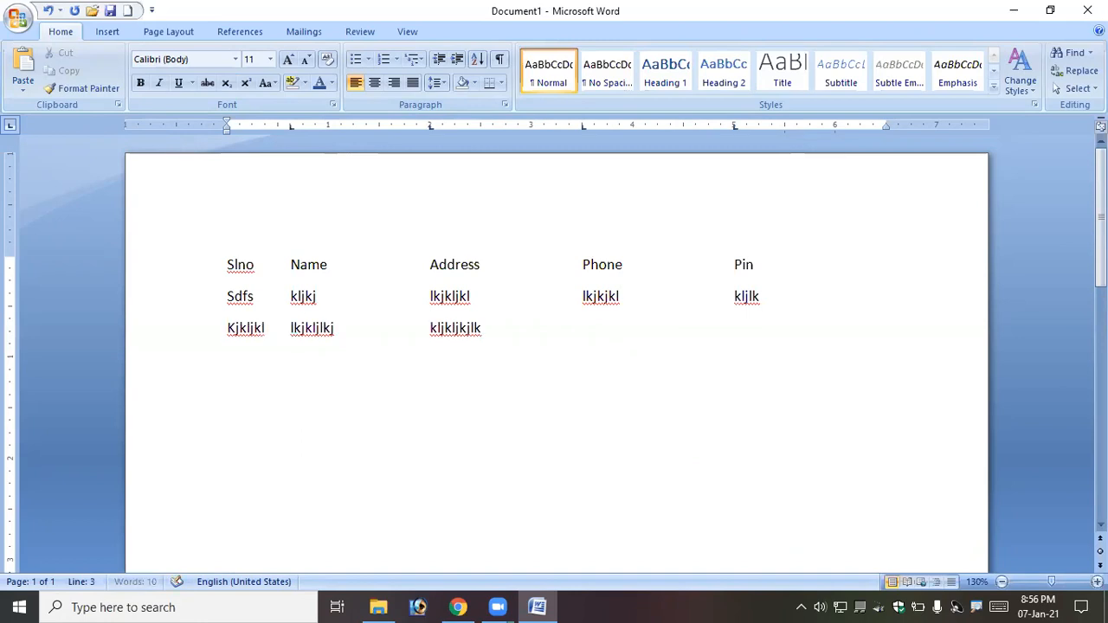
{"action": "key", "text": "Tab"}
{"action": "type", "text": "lkjlkjl"}
{"action": "key", "text": "Tab"}
{"action": "type", "text": "kljlkj"}
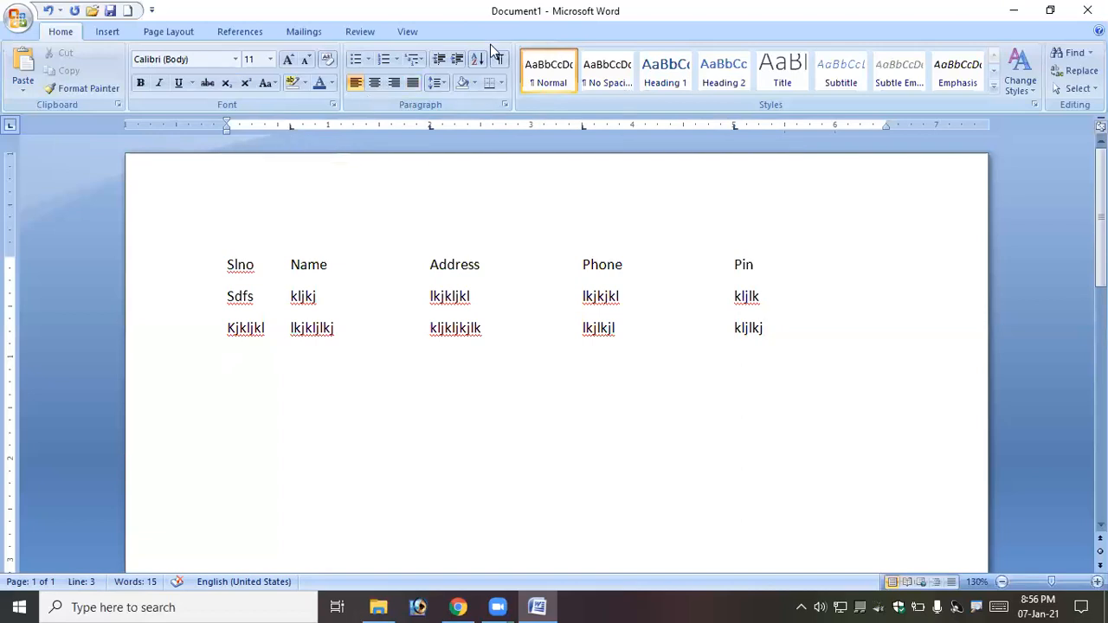
Step: Clear all custom tab stops from the last row
{"action": "double_click", "coordinate": [289, 127]}
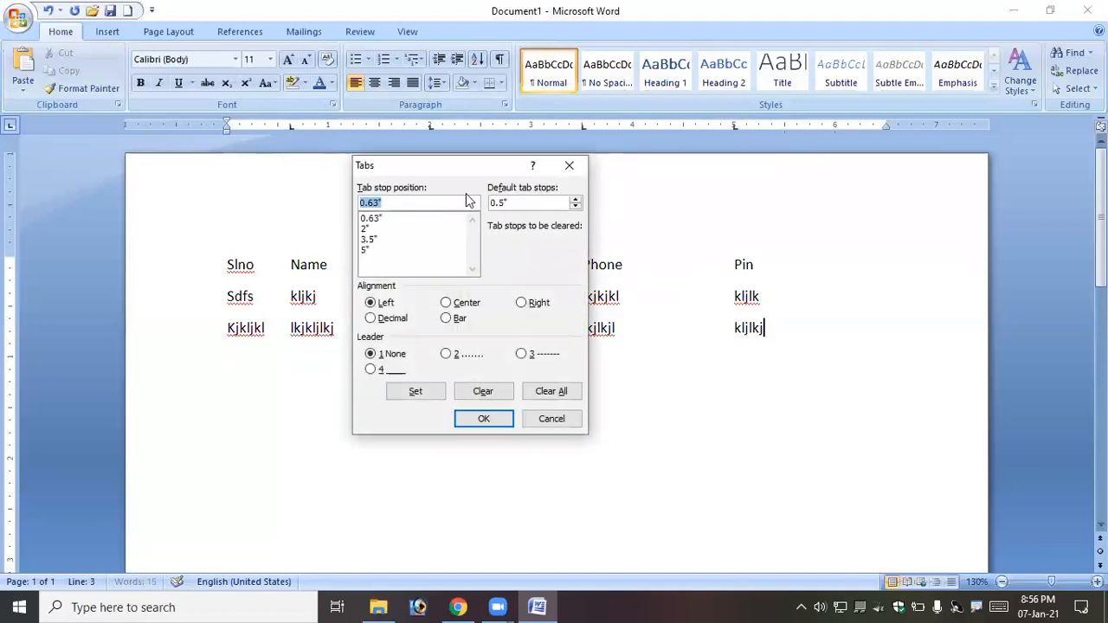
{"action": "left_click_drag", "start_coordinate": [442, 165], "coordinate": [476, 166]}
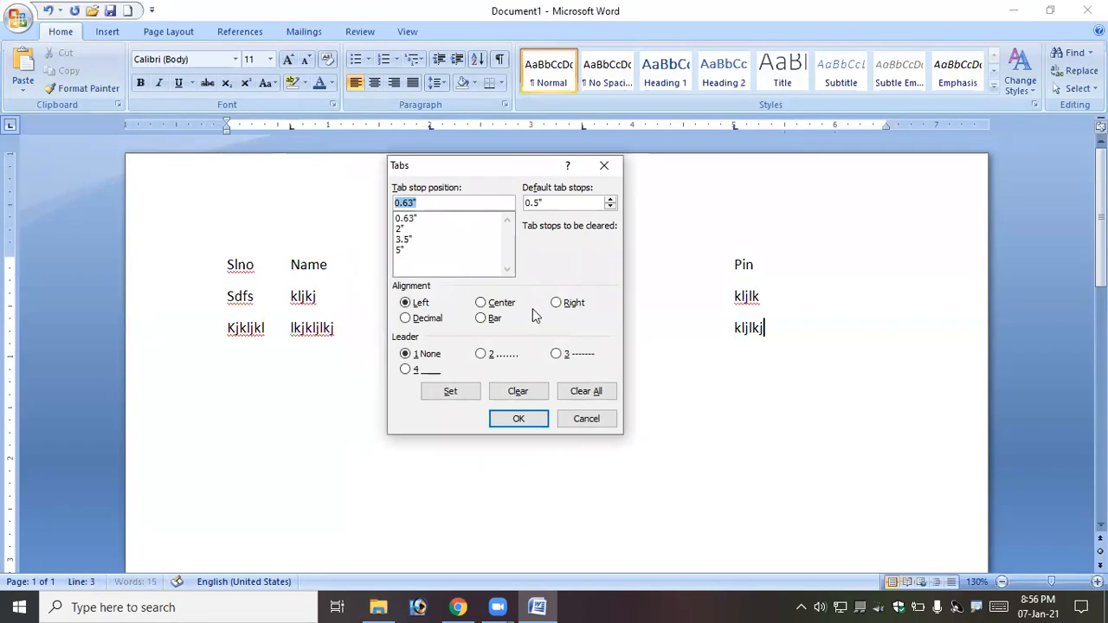
{"action": "left_click", "coordinate": [581, 392]}
{"action": "left_click", "coordinate": [520, 419]}
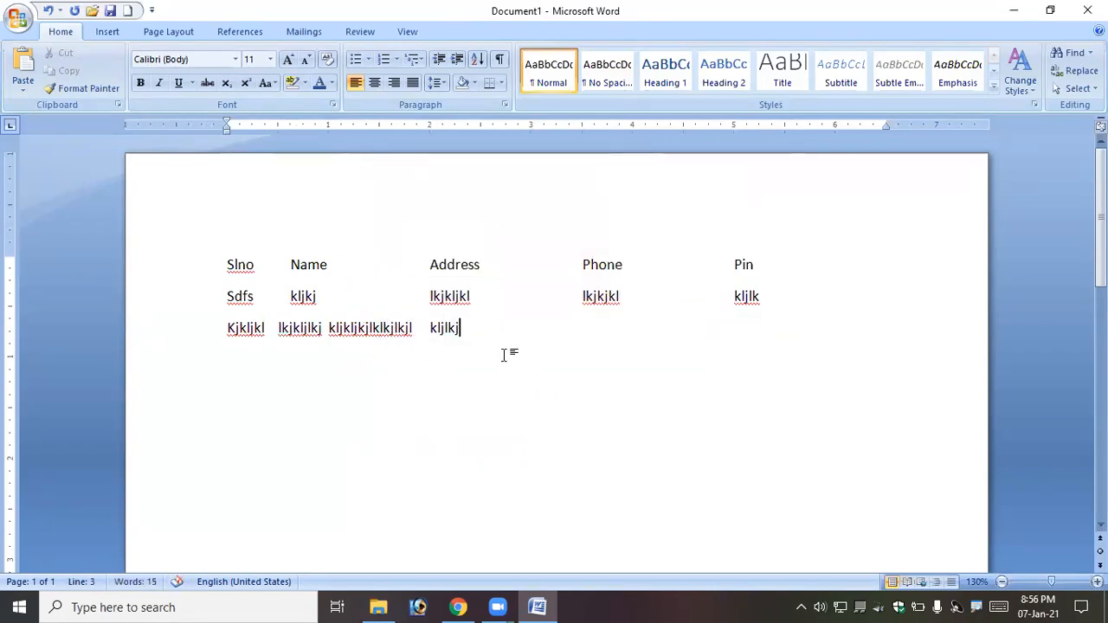
Step: Remove the 0.63, 2, 3.5 and 5 inch tab stops one by one from the heading row and first row
{"action": "left_click_drag", "start_coordinate": [226, 265], "coordinate": [762, 304]}
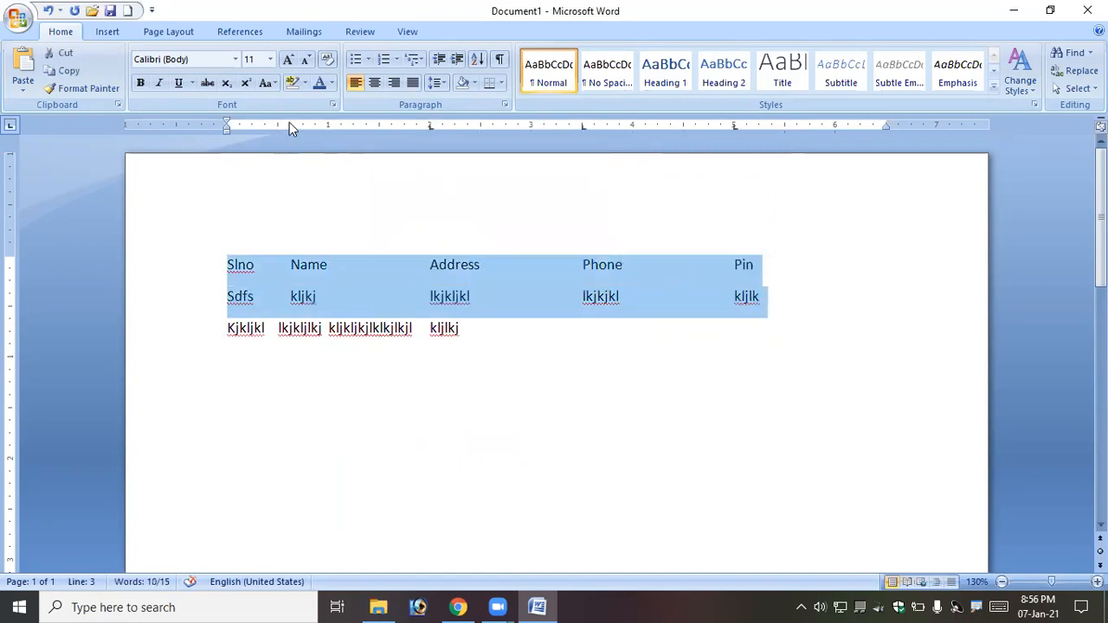
{"action": "left_click_drag", "start_coordinate": [289, 126], "coordinate": [288, 174]}
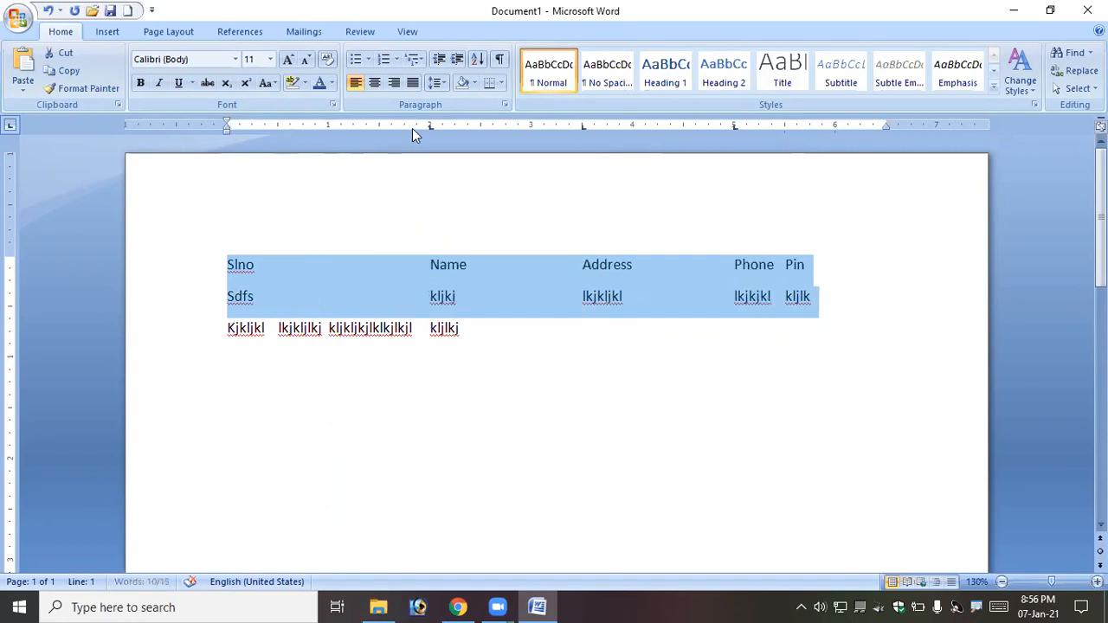
{"action": "left_click_drag", "start_coordinate": [430, 126], "coordinate": [513, 149]}
{"action": "left_click_drag", "start_coordinate": [581, 126], "coordinate": [591, 192]}
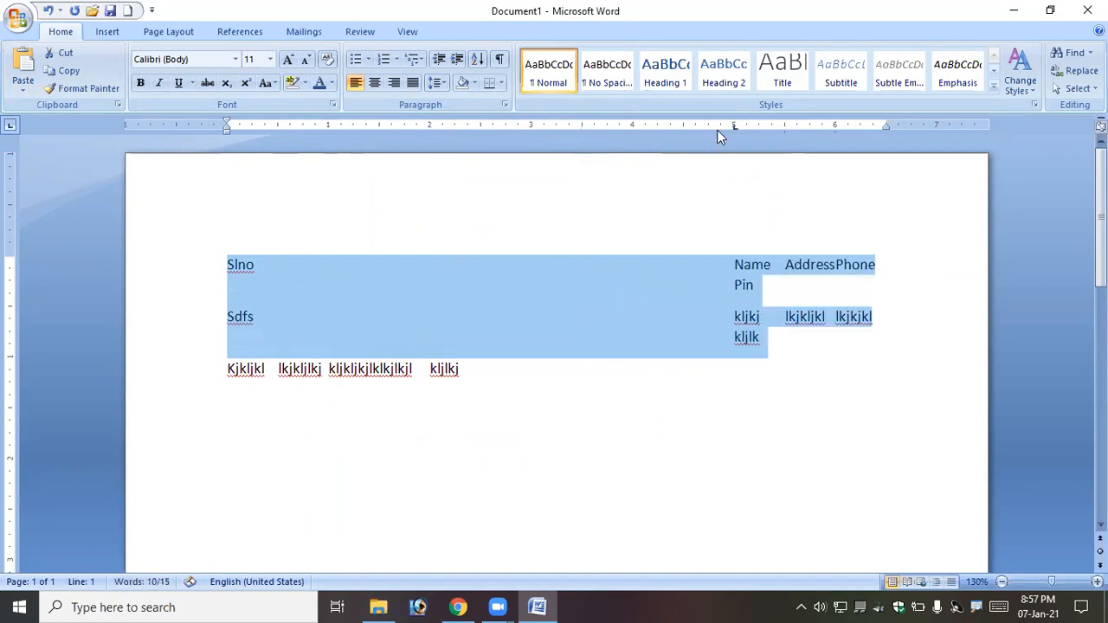
{"action": "left_click_drag", "start_coordinate": [735, 127], "coordinate": [740, 199]}
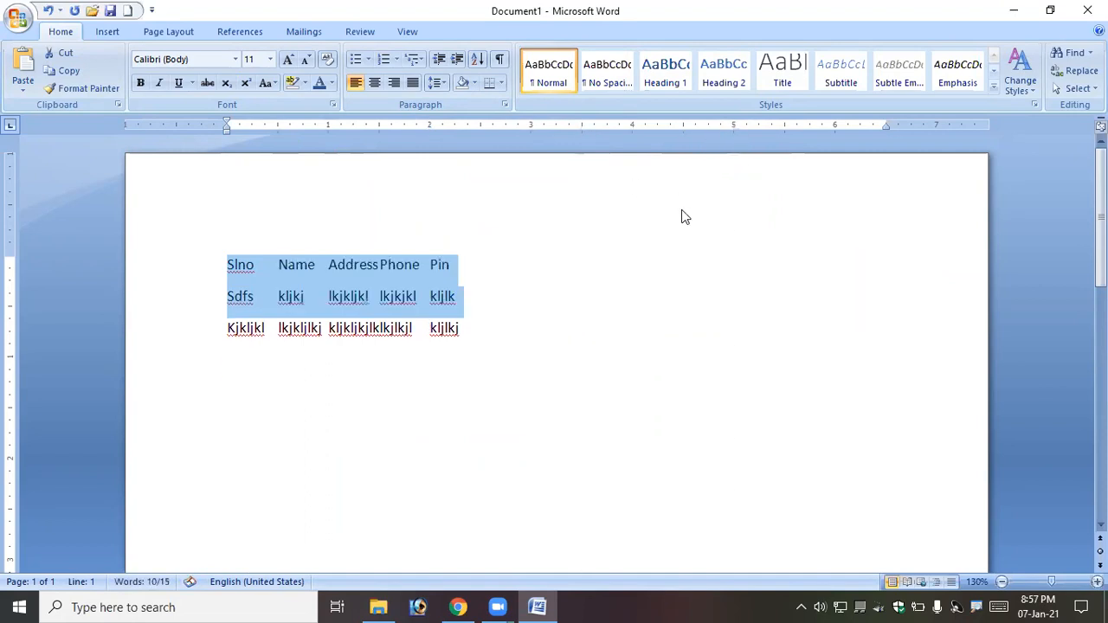
Step: Replace the whole list with the heading "Personal Profile:" and start a new line below it
{"action": "key", "text": "shift+Down"}
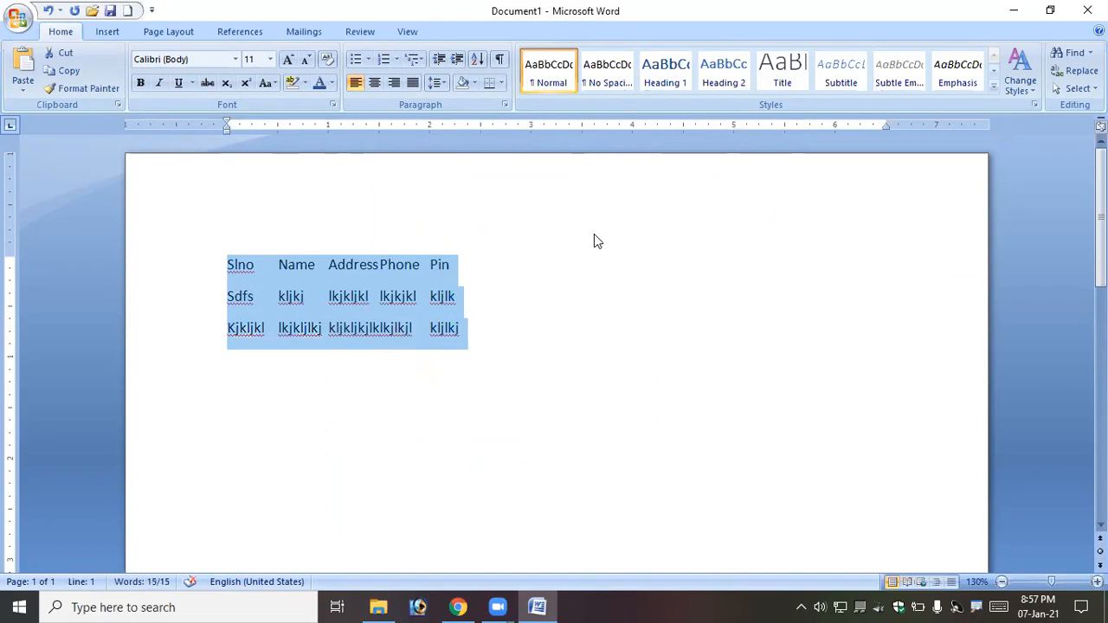
{"action": "key", "text": "Delete"}
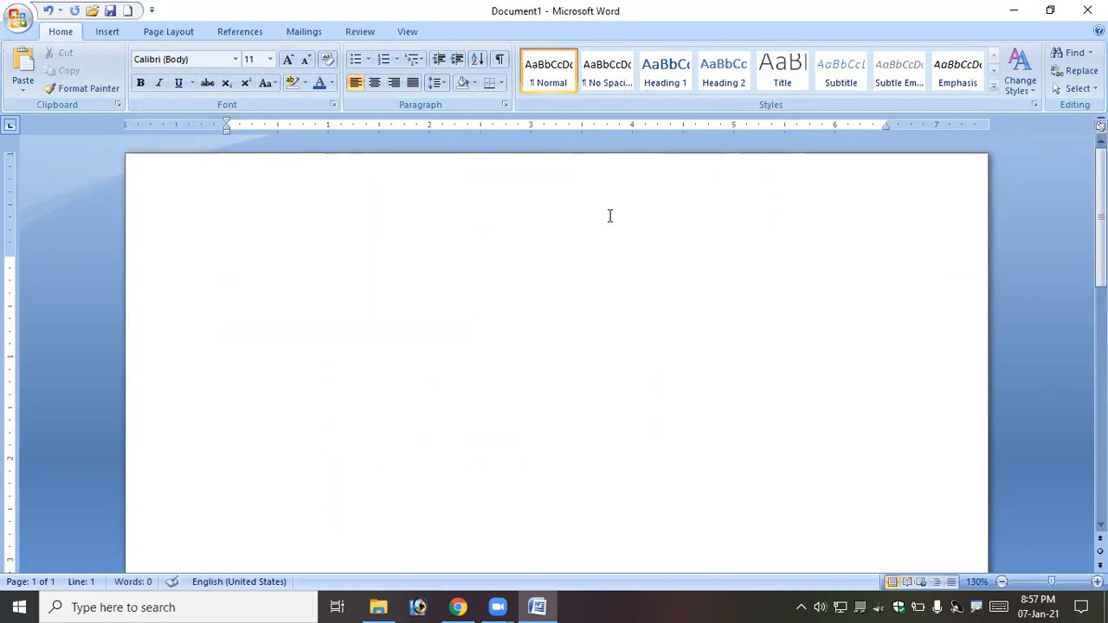
{"action": "type", "text": "Personal Pe"}
{"action": "key", "text": "BackSpace"}
{"action": "type", "text": "rofile:"}
{"action": "key", "text": "Return"}
Step: Enter a Name line with a colon and placeholder value spaced by default tabs, and begin a Father's line
{"action": "type", "text": "Name"}
{"action": "key", "text": "Tab"}
{"action": "key", "text": "Tab"}
{"action": "key", "text": "Tab"}
{"action": "key", "text": "Tab"}
{"action": "key", "text": "Tab"}
{"action": "type", "text": ":x"}
{"action": "key", "text": "BackSpace"}
{"action": "key", "text": "Tab"}
{"action": "type", "text": "zzz"}
{"action": "key", "text": "BackSpace"}
{"action": "type", "text": "xxxxxxxx"}
{"action": "key", "text": "Return"}
{"action": "type", "text": "Father's"}
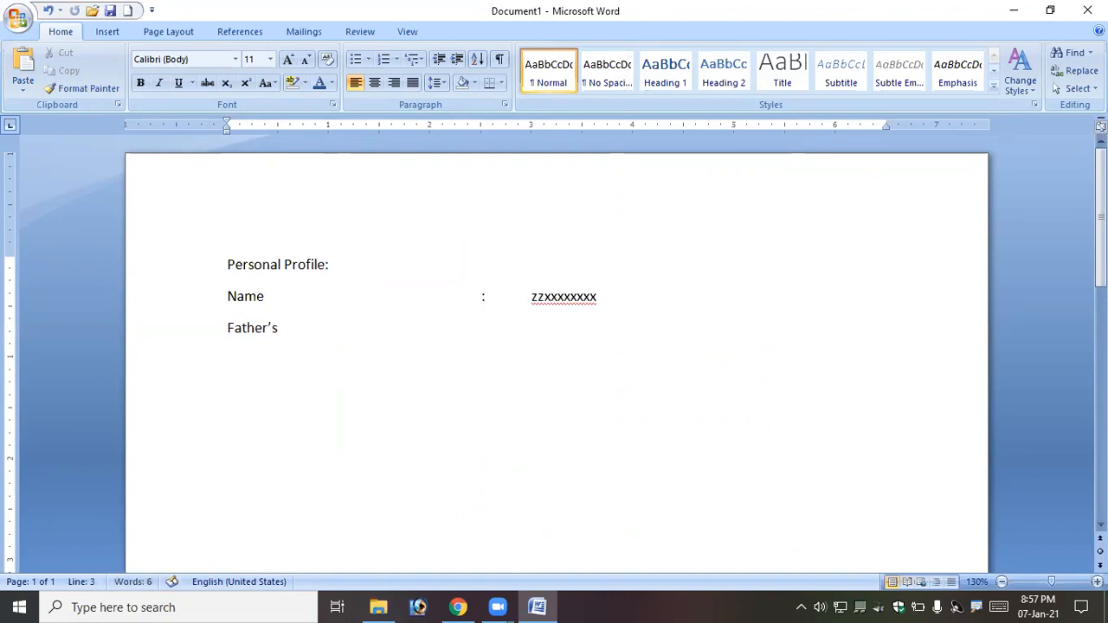
Step: Delete the Name and Father's lines below the Personal Profile heading
{"action": "key", "text": "ctrl+a"}
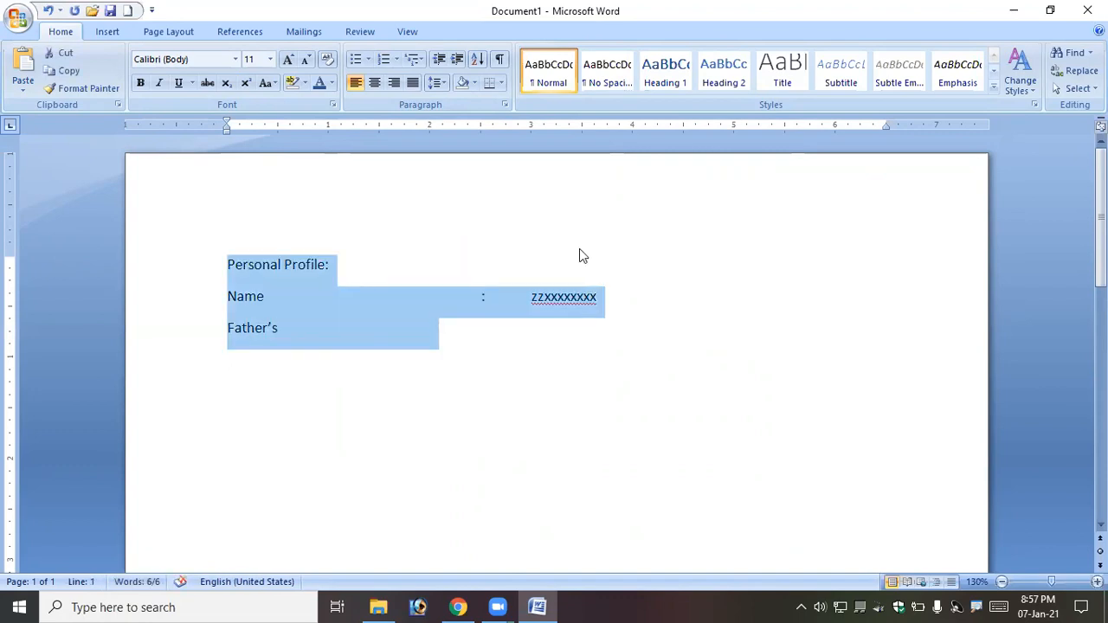
{"action": "left_click", "coordinate": [507, 368]}
{"action": "left_click_drag", "start_coordinate": [227, 297], "coordinate": [546, 438]}
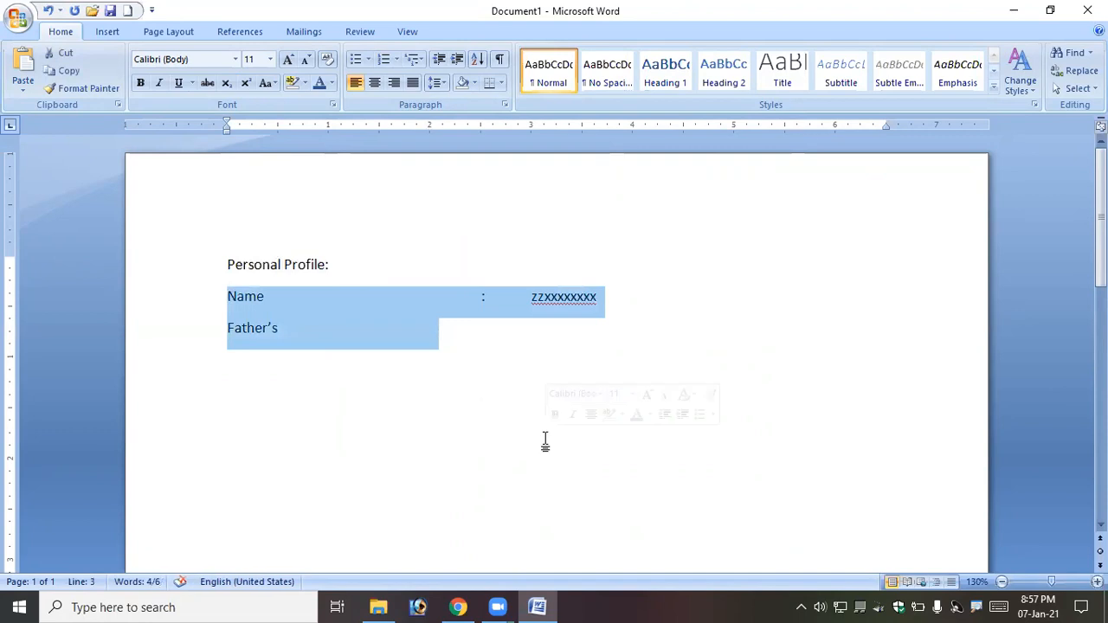
{"action": "key", "text": "Delete"}
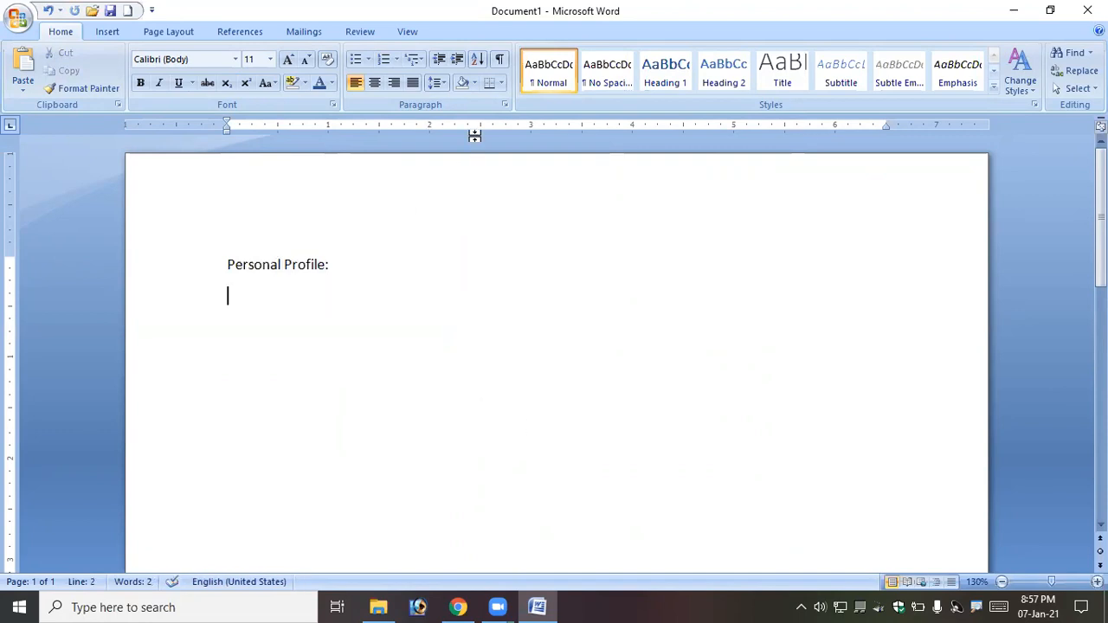
Step: Set left tab stops at 2.5 and 3 inches and enter a Name line with a colon and xxxxxxxxxxxxx aligned to them
{"action": "left_click", "coordinate": [526, 128]}
{"action": "left_click_drag", "start_coordinate": [532, 128], "coordinate": [531, 128]}
{"action": "type", "text": "Name"}
{"action": "key", "text": "Tab"}
{"action": "type", "text": ":"}
{"action": "key", "text": "Tab"}
{"action": "type", "text": "xxxxxxxxxxxxx"}
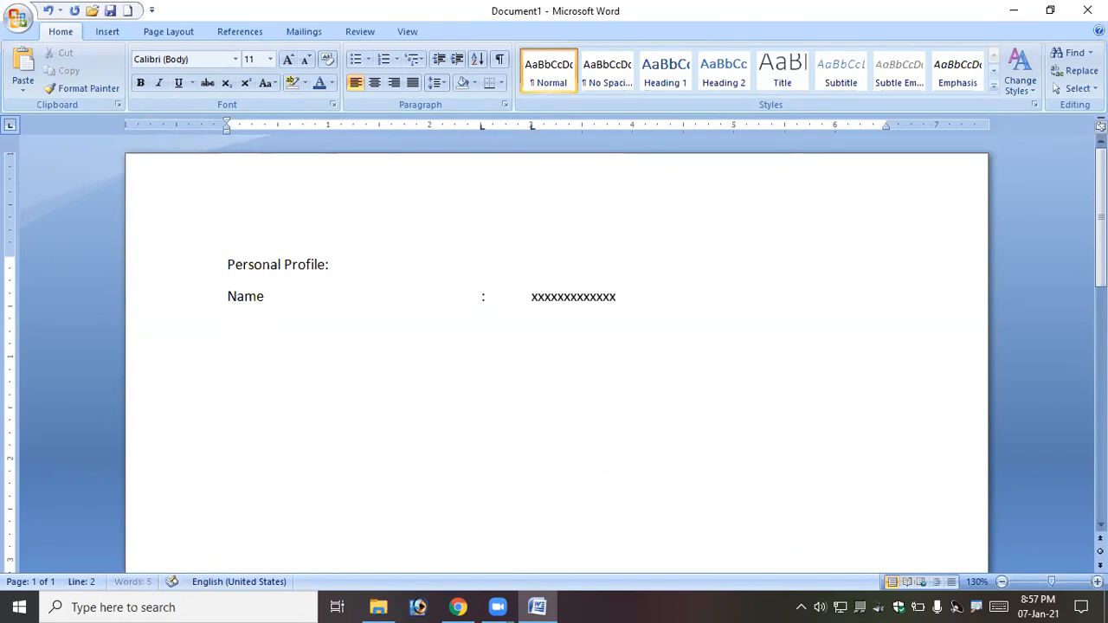
Step: Add a Father's Name line with a colon and xxxxxxxxxxxxx aligned at the tab stops
{"action": "type", "text": "Fat"}
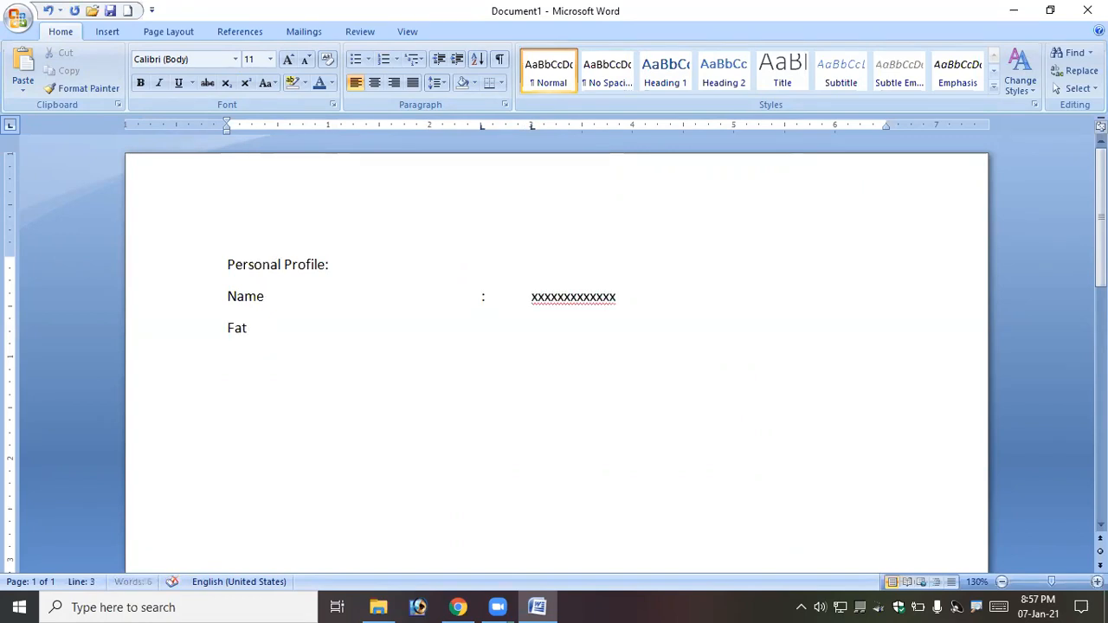
{"action": "type", "text": "her's Name"}
{"action": "key", "text": "Tab"}
{"action": "type", "text": ":"}
{"action": "key", "text": "Tab"}
{"action": "type", "text": "xxxxxxxxxxxxx"}
{"action": "key", "text": "Return"}
Step: Add a Qualification line with a colon and xxxxxxxxxxx at the tab stops, and start a new line
{"action": "type", "text": "Q"}
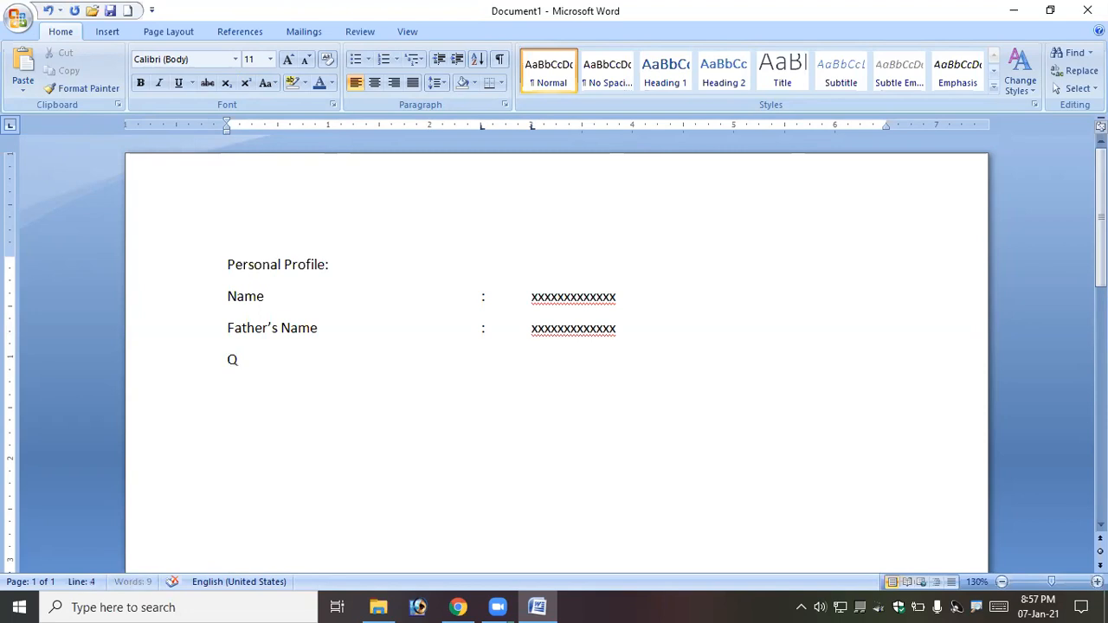
{"action": "type", "text": "ualification"}
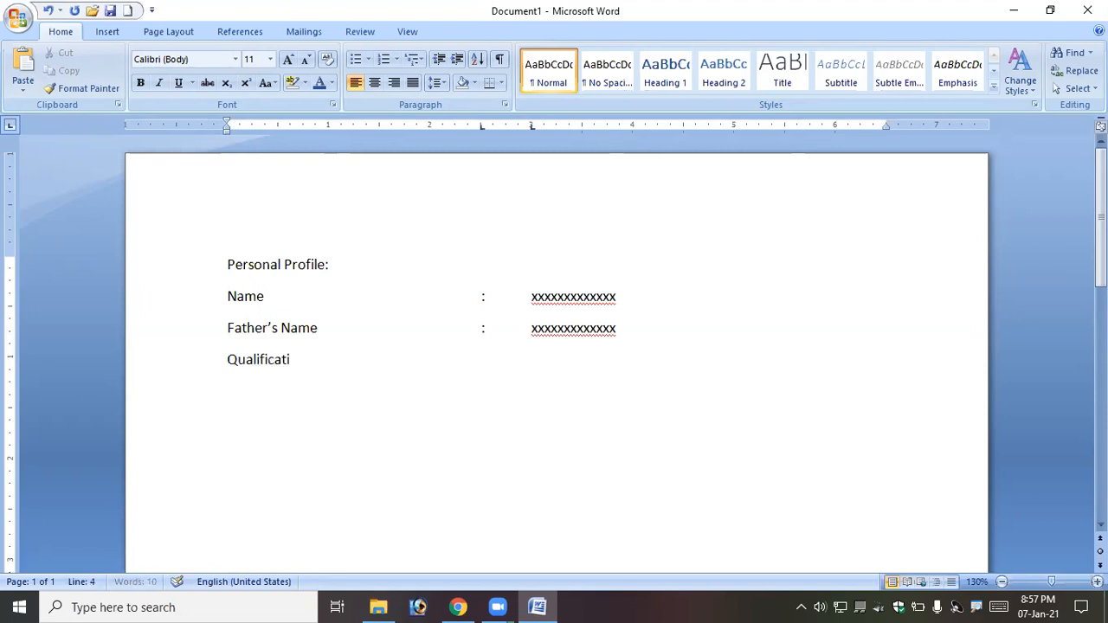
{"action": "key", "text": "Tab"}
{"action": "type", "text": ":"}
{"action": "key", "text": "Tab"}
{"action": "type", "text": "xxxxxxxxxxx"}
{"action": "key", "text": "Return"}
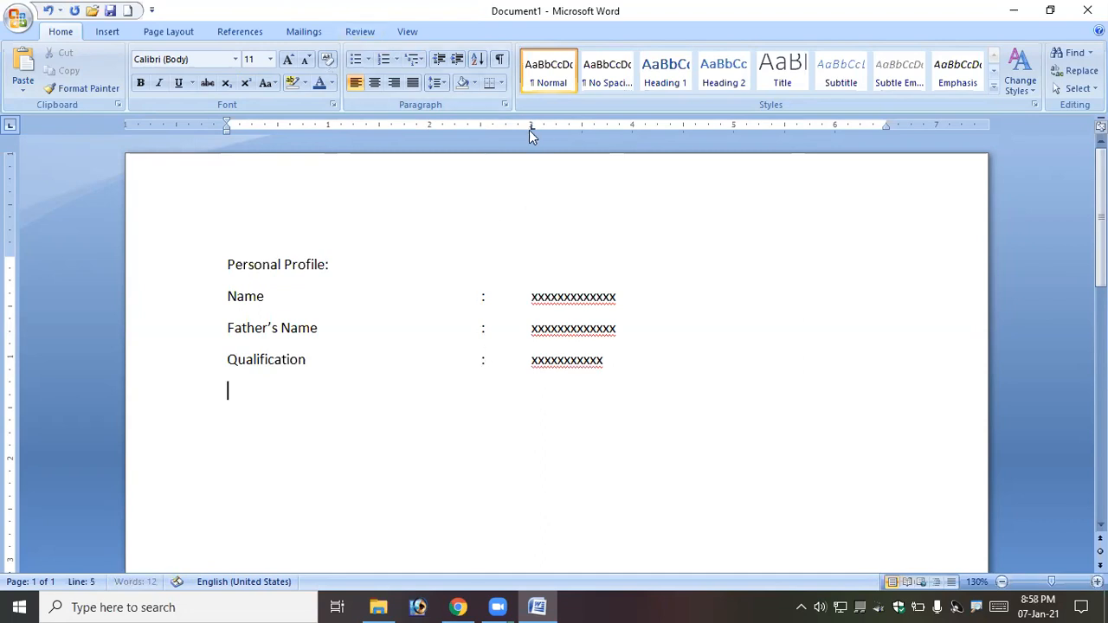
Step: Remove both tab stops from the line below Qualification and enter Sdfs, sdfs, sdfs, sdfs, dsfas and dsf at default tabs
{"action": "left_click_drag", "start_coordinate": [531, 126], "coordinate": [420, 327]}
{"action": "type", "text": "sdfs"}
{"action": "key", "text": "Tab"}
{"action": "type", "text": "sdfs"}
{"action": "key", "text": "Tab"}
{"action": "type", "text": "sdfs"}
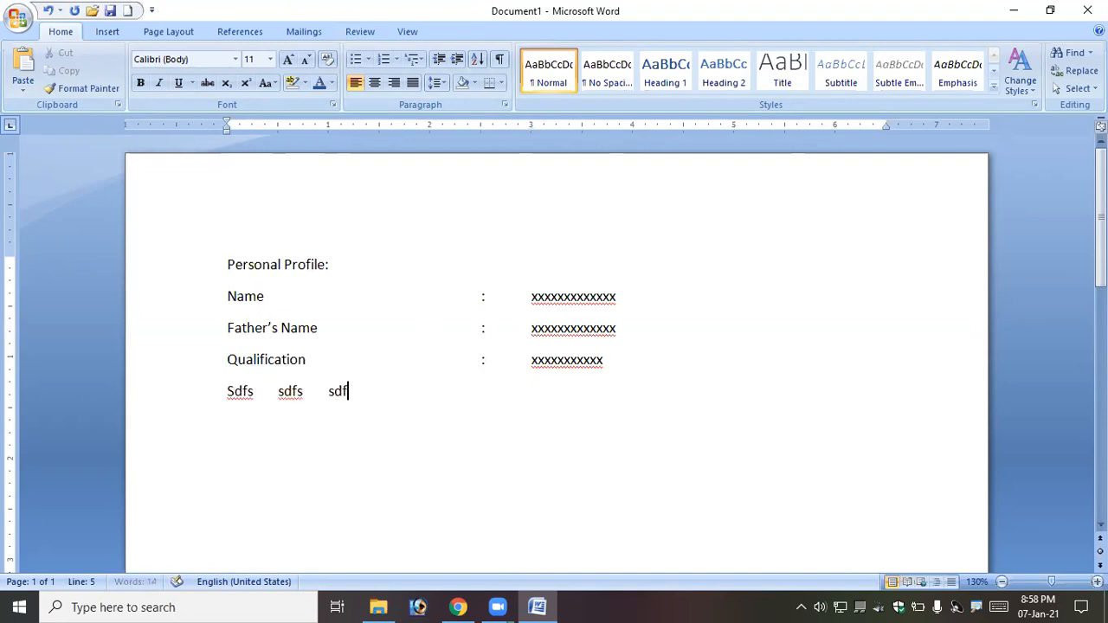
{"action": "key", "text": "Tab"}
{"action": "type", "text": "sdfs"}
{"action": "key", "text": "Tab"}
{"action": "type", "text": "dsfas"}
{"action": "key", "text": "Tab"}
{"action": "type", "text": "dsf"}
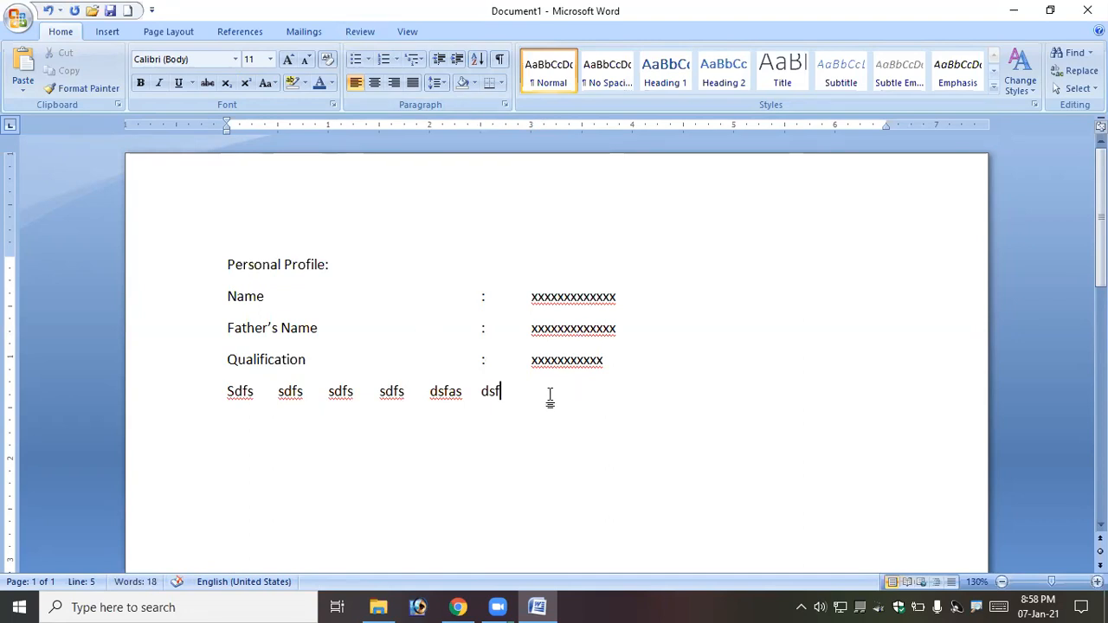
Step: Delete the whole Personal Profile layout and the line below it, and view the paragraph indent and spacing settings without changing them
{"action": "left_click_drag", "start_coordinate": [550, 397], "coordinate": [223, 249]}
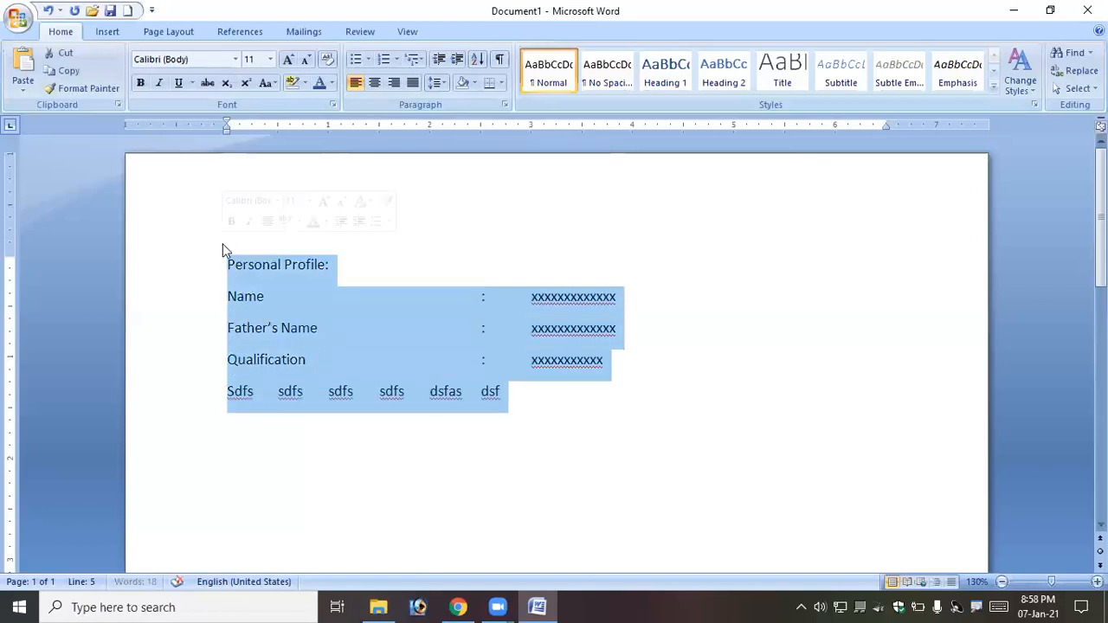
{"action": "key", "text": "Delete"}
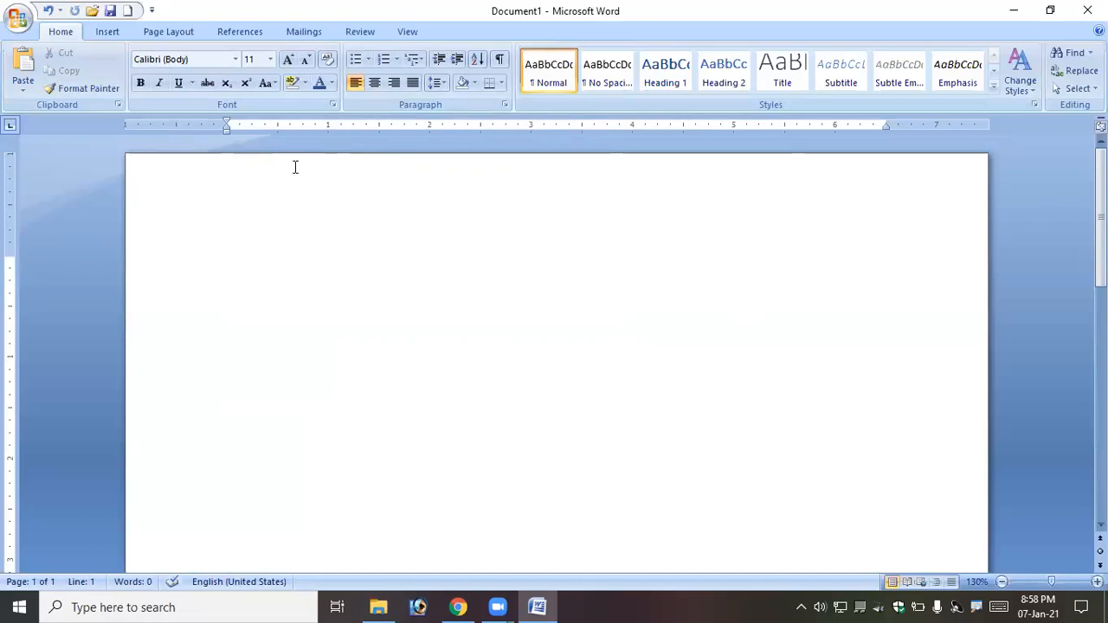
{"action": "left_click", "coordinate": [505, 104]}
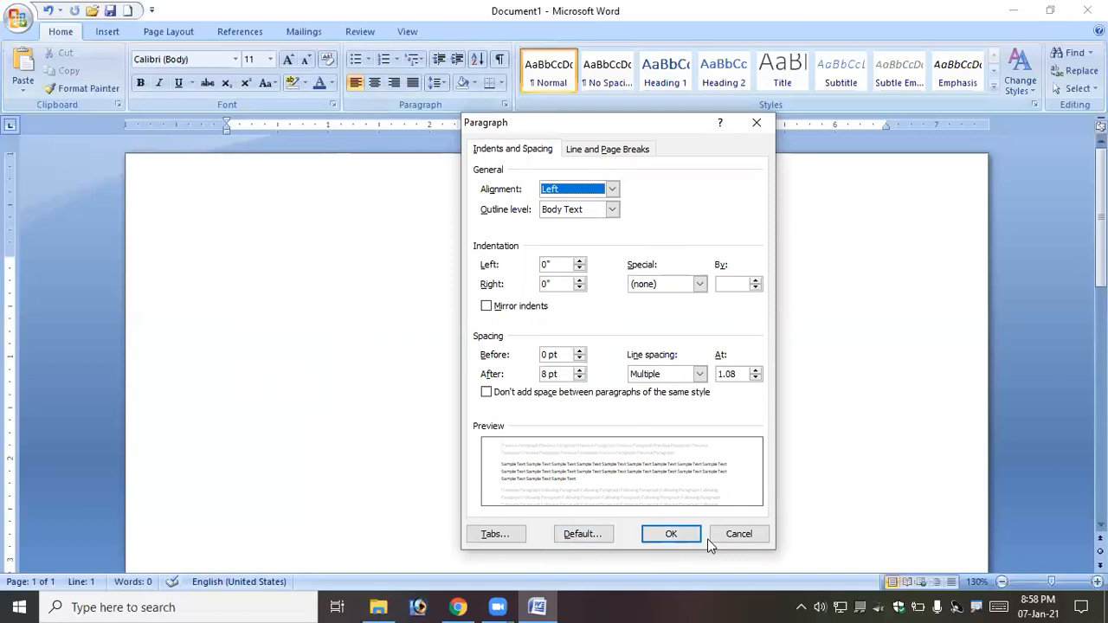
{"action": "left_click", "coordinate": [737, 534]}
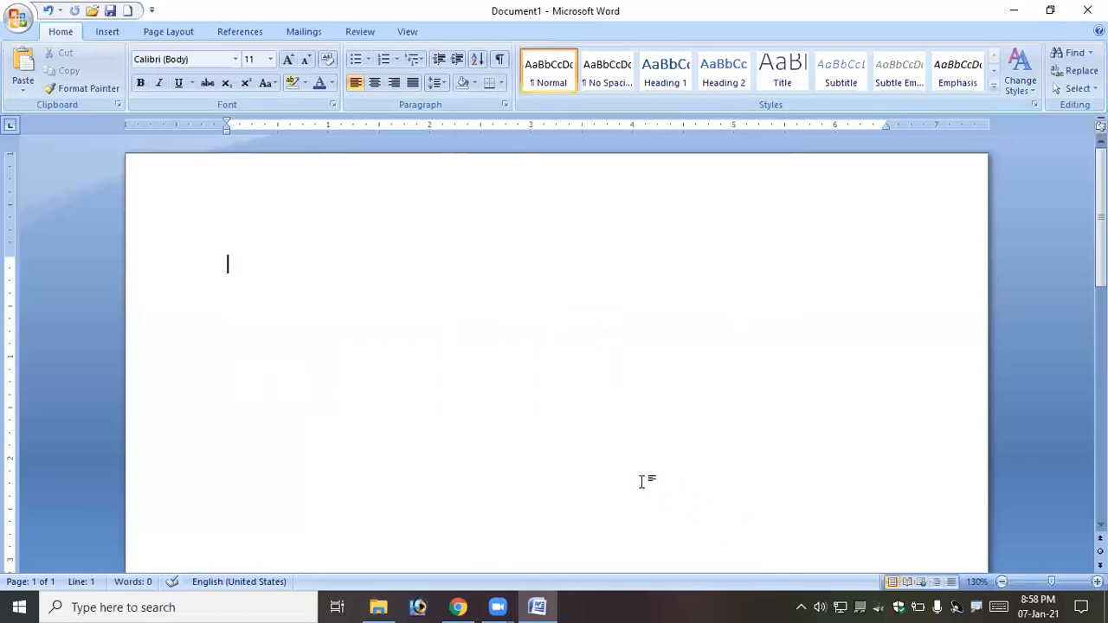
Step: Generate sample paragraphs with =rand(), look at the Quick Styles gallery, and delete the generated text
{"action": "type", "text": "=rand()"}
{"action": "key", "text": "Return"}
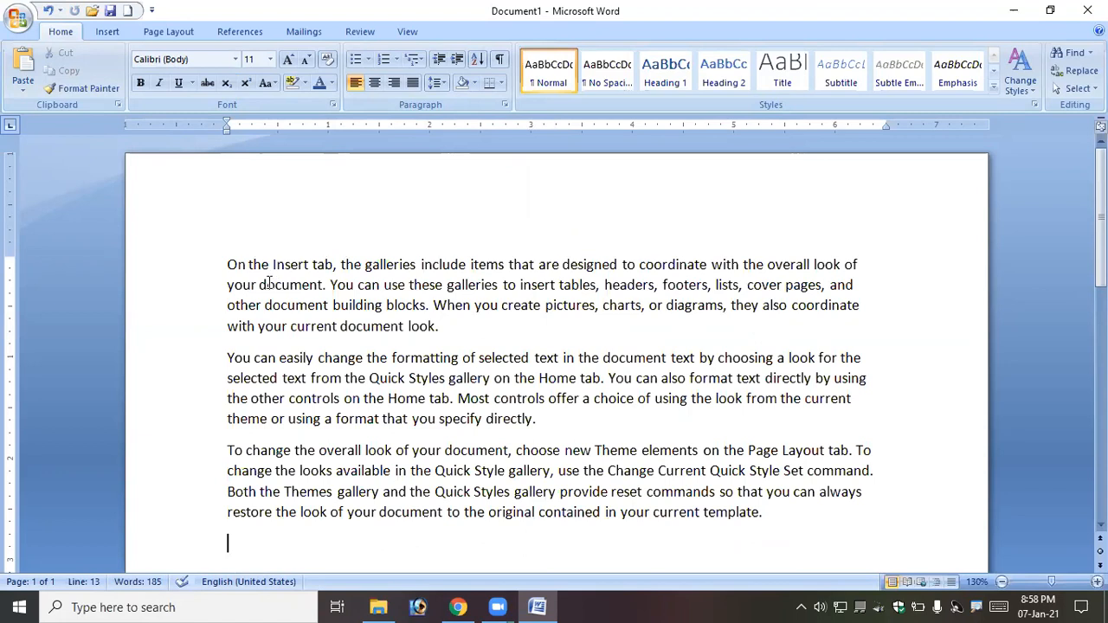
{"action": "left_click", "coordinate": [995, 89]}
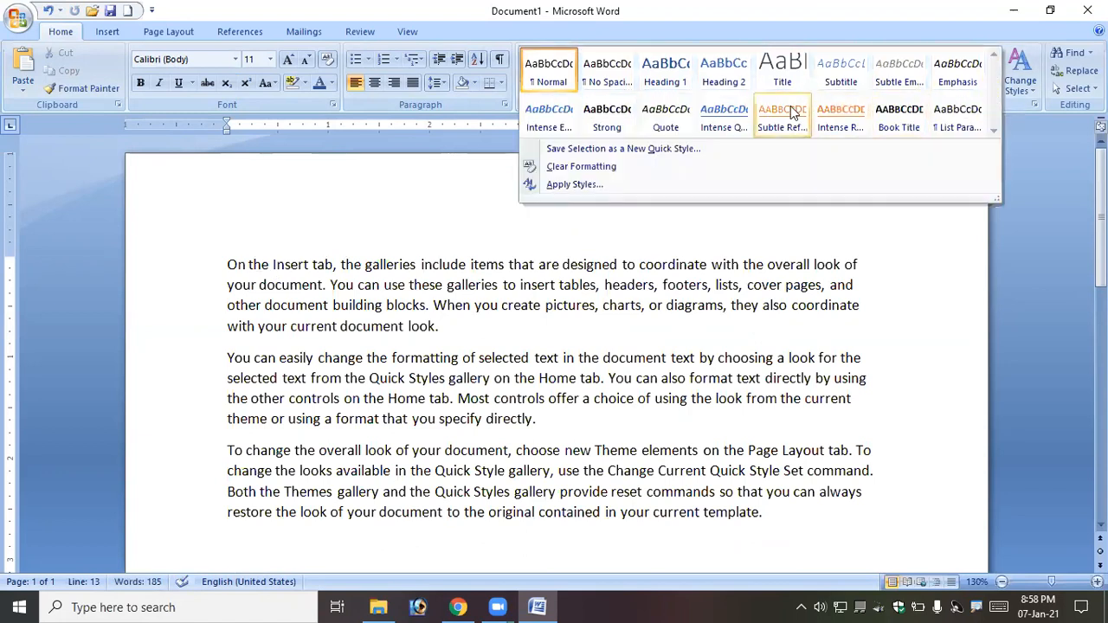
{"action": "left_click", "coordinate": [198, 263]}
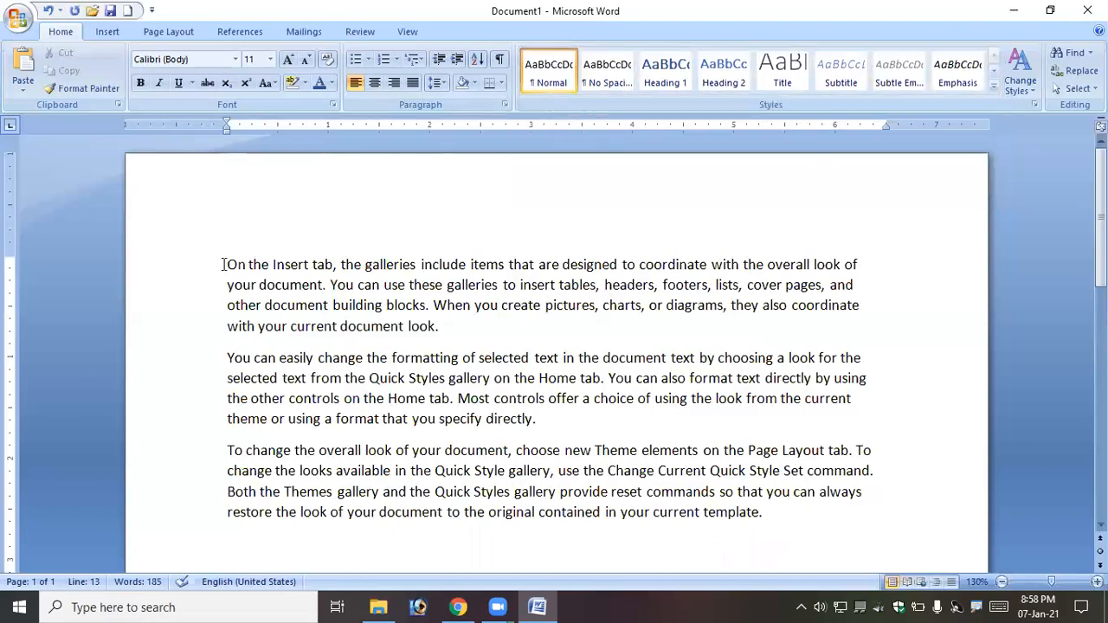
{"action": "left_click_drag", "start_coordinate": [227, 265], "coordinate": [858, 510]}
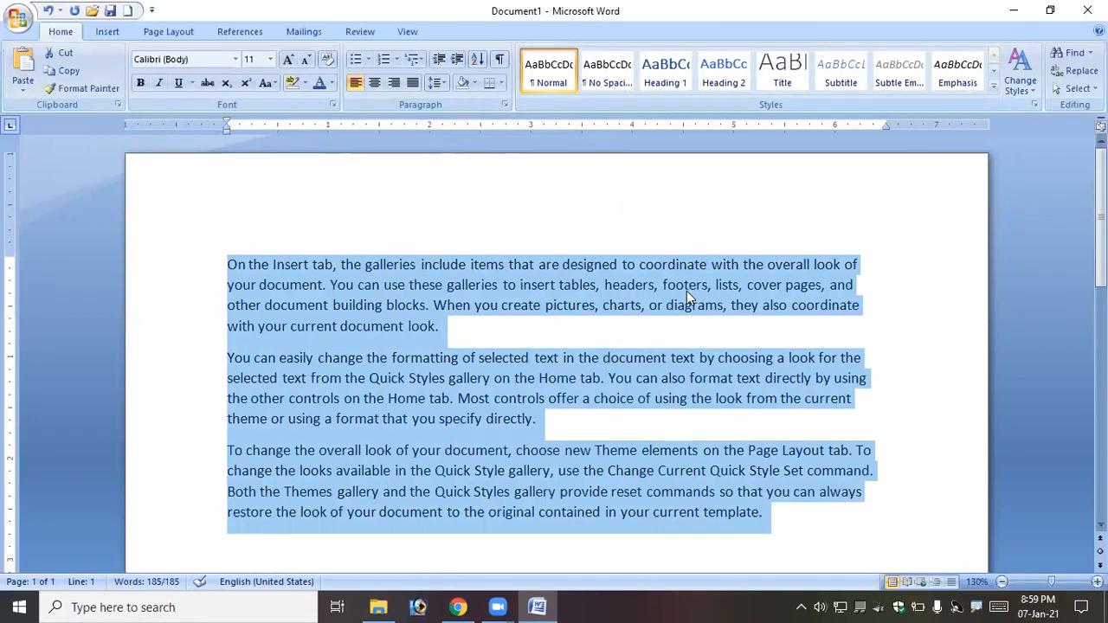
{"action": "key", "text": "Delete"}
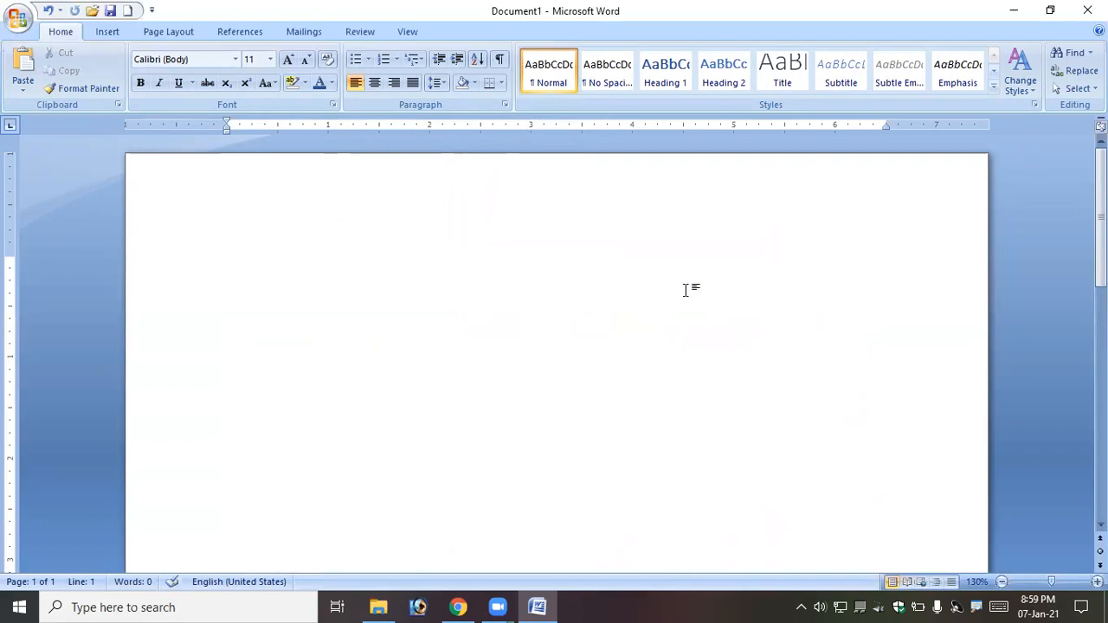
Step: Generate the "quick brown fox" sample paragraphs with =rand.old()
{"action": "type", "text": "="}
{"action": "type", "text": "old.r"}
{"action": "type", "text": "and()"}
{"action": "key", "text": "Return"}
{"action": "key", "text": "BackSpace"}
{"action": "key", "text": "BackSpace"}
{"action": "key", "text": "BackSpace"}
{"action": "key", "text": "BackSpace"}
{"action": "key", "text": "BackSpace"}
{"action": "key", "text": "BackSpace"}
{"action": "key", "text": "BackSpace"}
{"action": "key", "text": "BackSpace"}
{"action": "key", "text": "BackSpace"}
{"action": "key", "text": "BackSpace"}
{"action": "key", "text": "BackSpace"}
{"action": "type", "text": "rand.old()"}
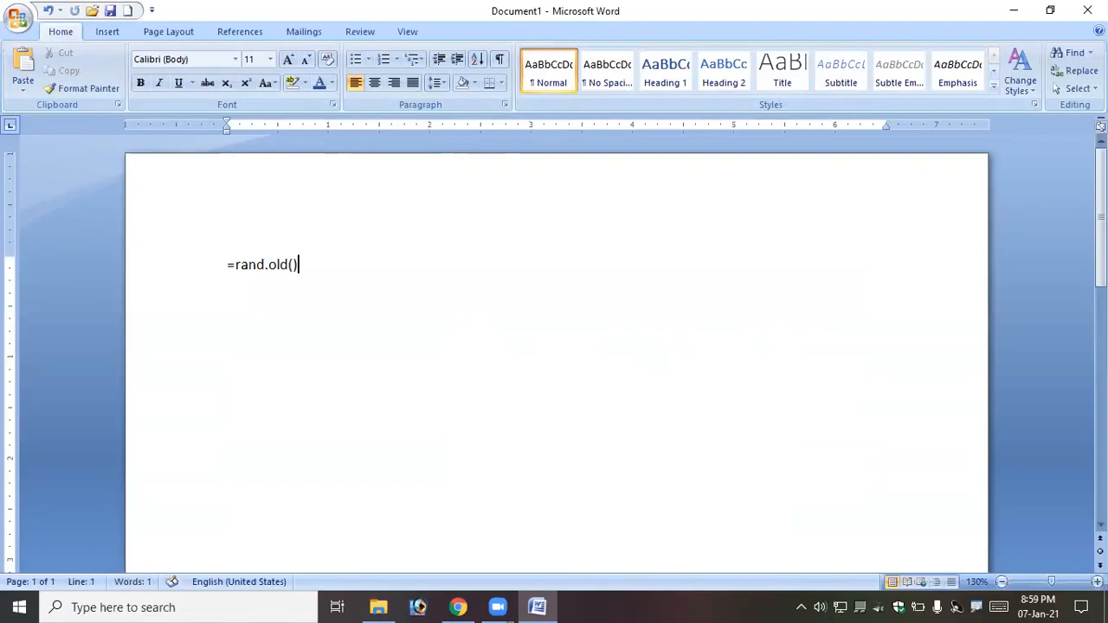
{"action": "key", "text": "Return"}
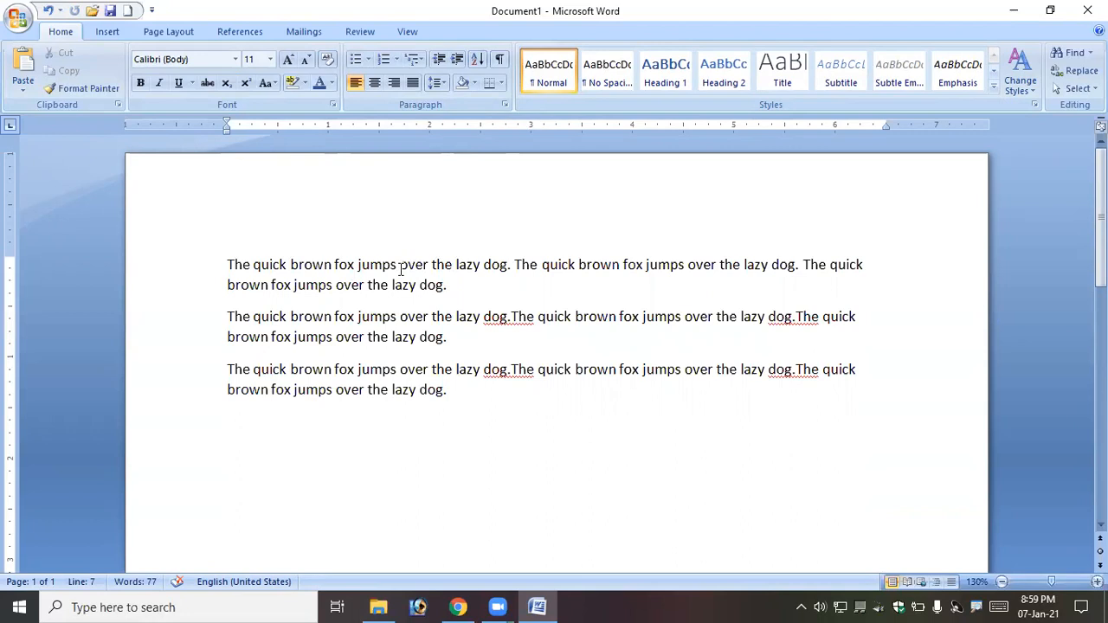
{"action": "left_click", "coordinate": [343, 269], "text": "ctrl"}
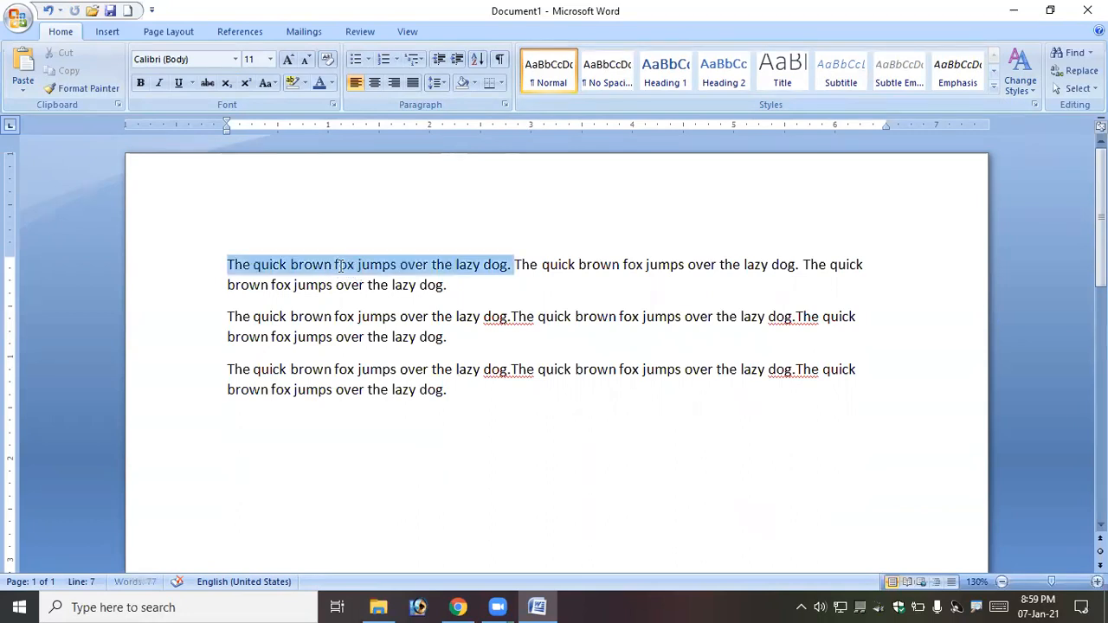
{"action": "left_click", "coordinate": [341, 269]}
{"action": "left_click_drag", "start_coordinate": [353, 265], "coordinate": [337, 262]}
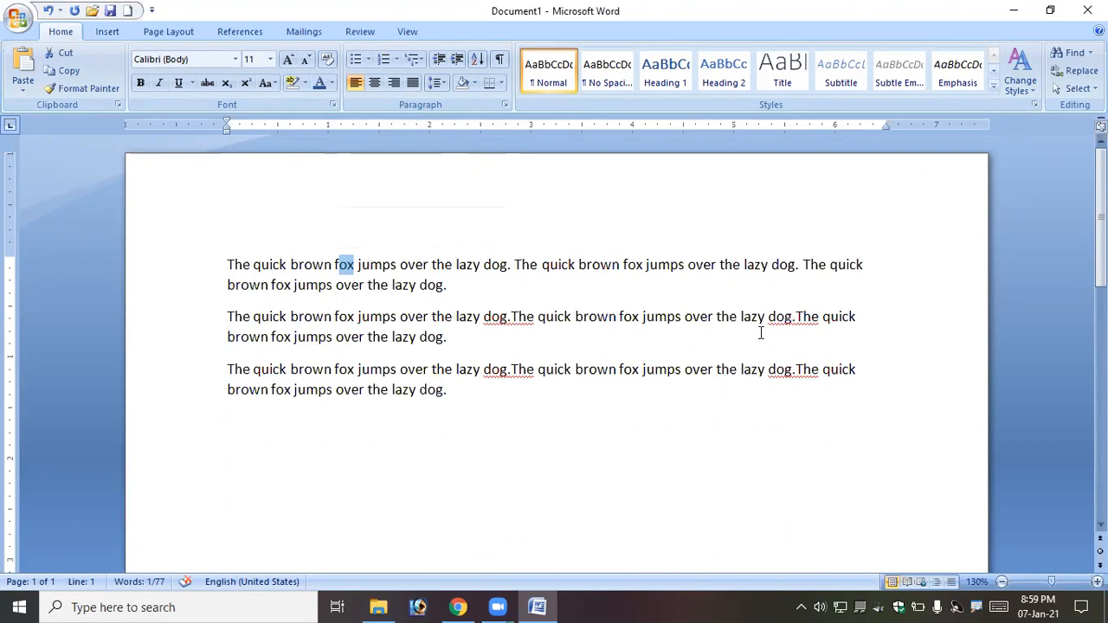
{"action": "left_click", "coordinate": [380, 286]}
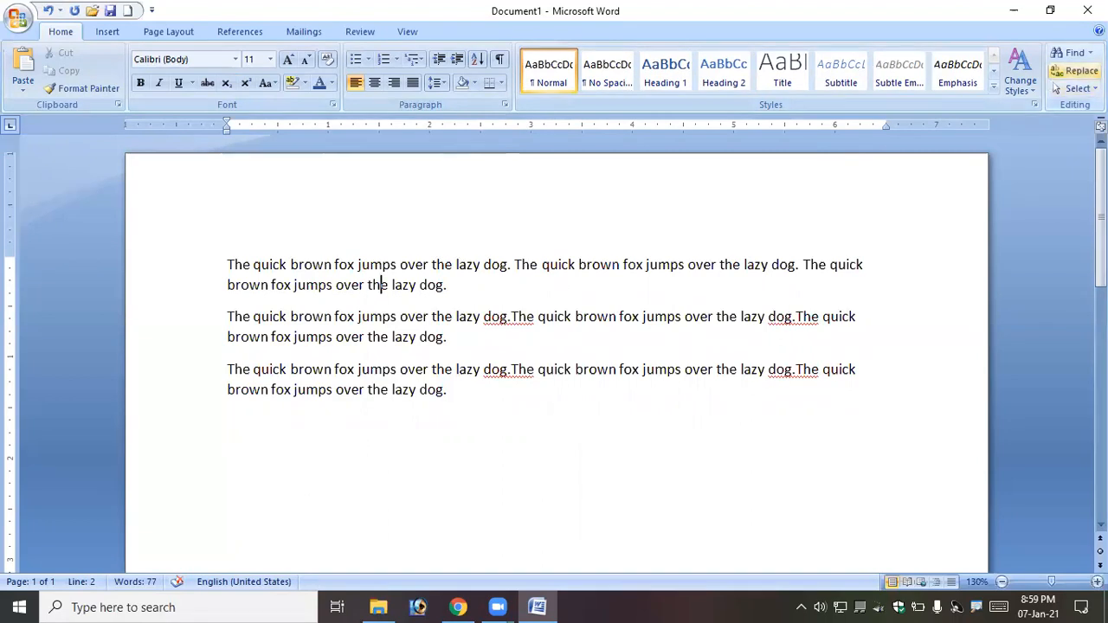
Step: Search the document for the word "fax" with Find
{"action": "left_click", "coordinate": [1074, 54]}
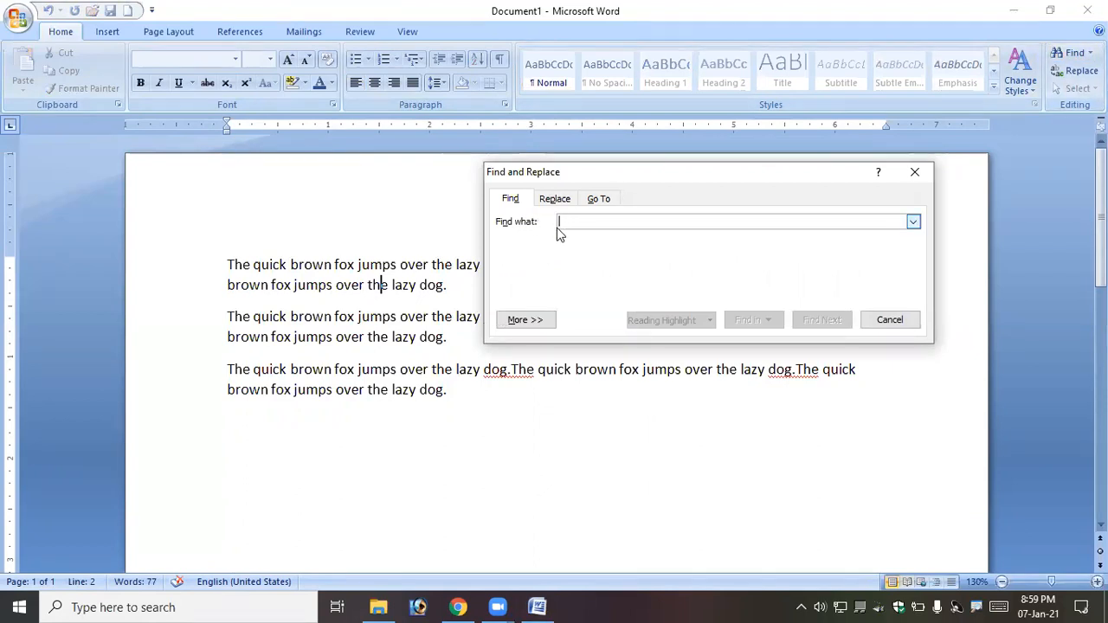
{"action": "type", "text": "fax"}
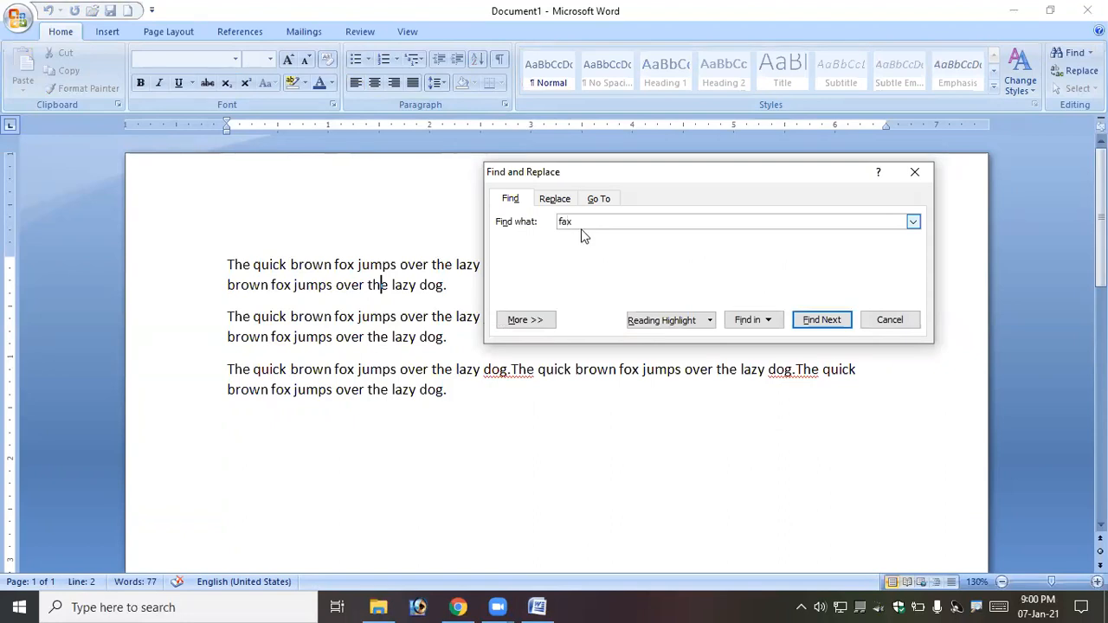
{"action": "left_click", "coordinate": [828, 322]}
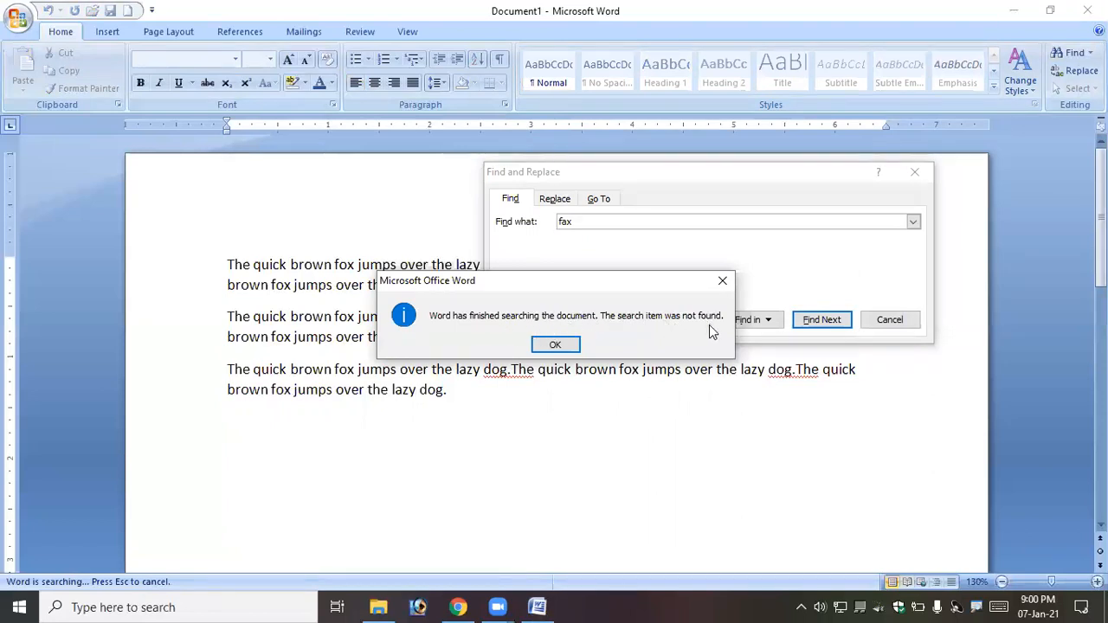
{"action": "left_click", "coordinate": [555, 345]}
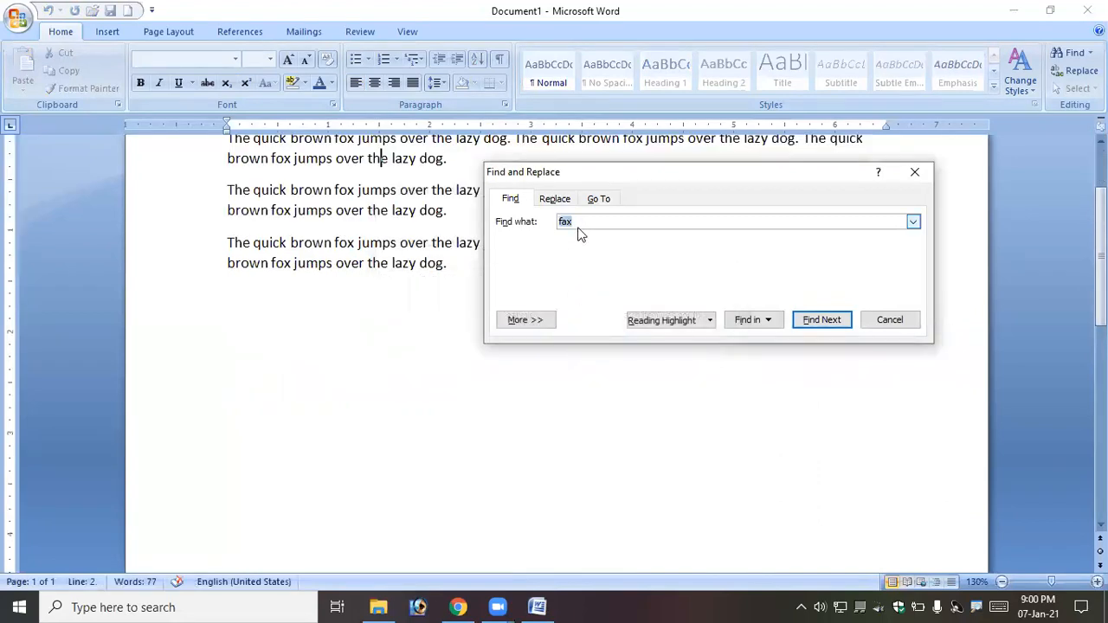
Step: Change the search word to "fox" and step through its occurrences until the whole document is searched
{"action": "left_click", "coordinate": [582, 224]}
{"action": "left_click_drag", "start_coordinate": [576, 223], "coordinate": [557, 222]}
{"action": "left_click", "coordinate": [617, 226]}
{"action": "left_click", "coordinate": [828, 320]}
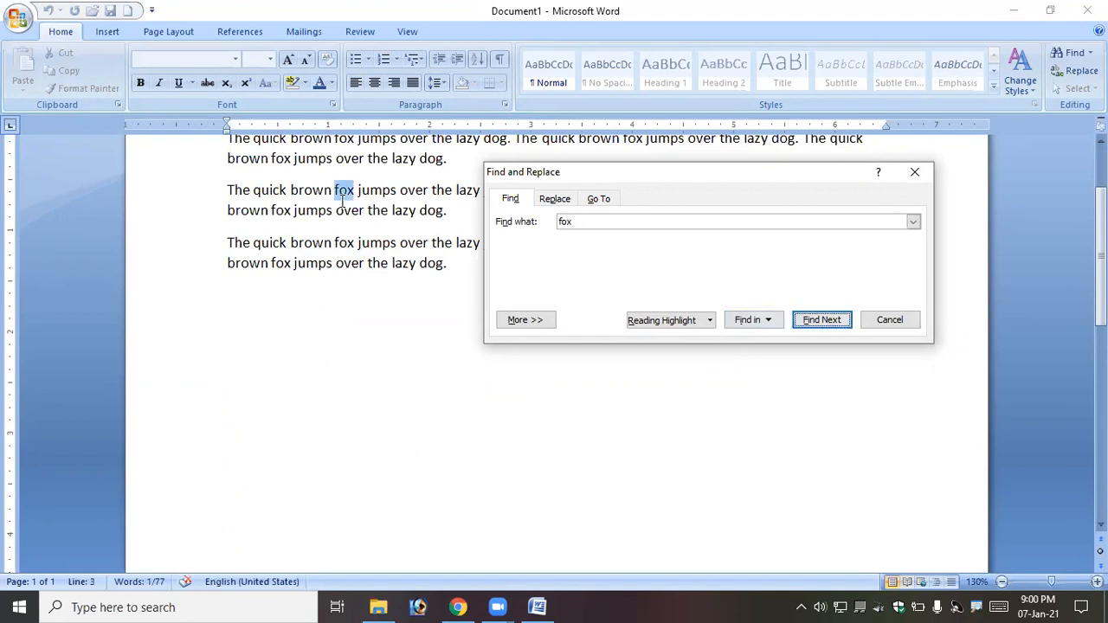
{"action": "left_click", "coordinate": [830, 323]}
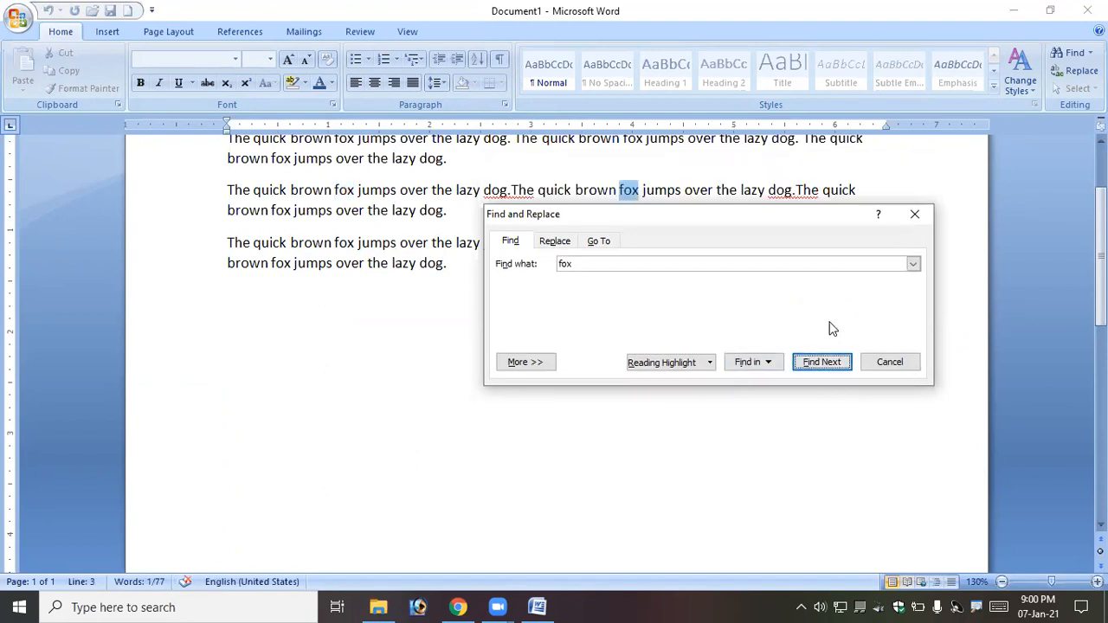
{"action": "left_click", "coordinate": [822, 364]}
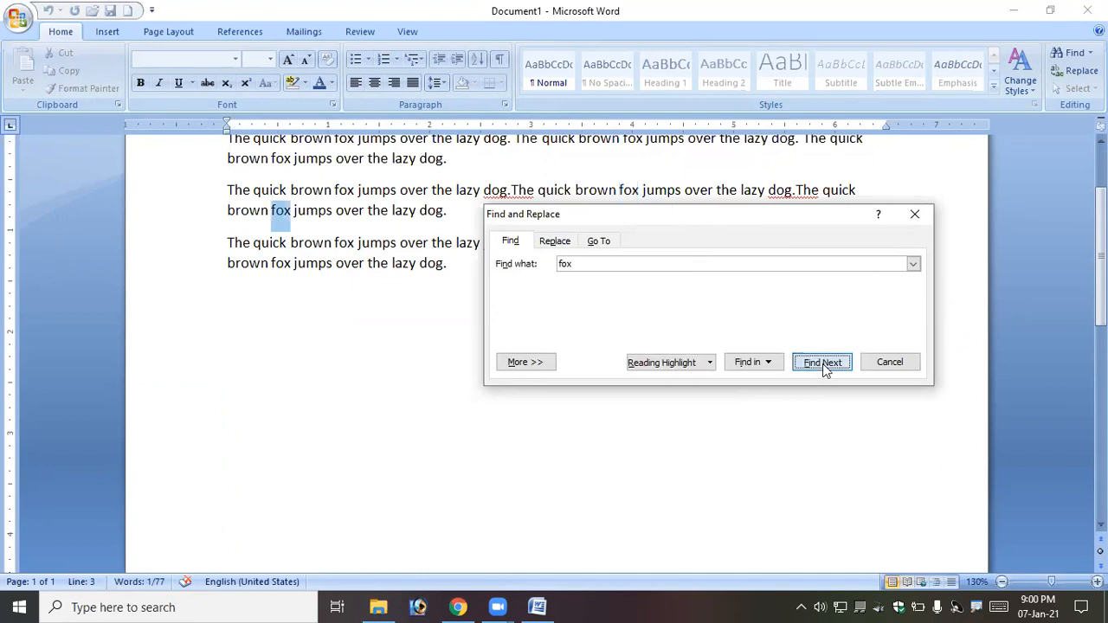
{"action": "left_click", "coordinate": [822, 363]}
{"action": "left_click", "coordinate": [823, 364]}
{"action": "left_click", "coordinate": [823, 211]}
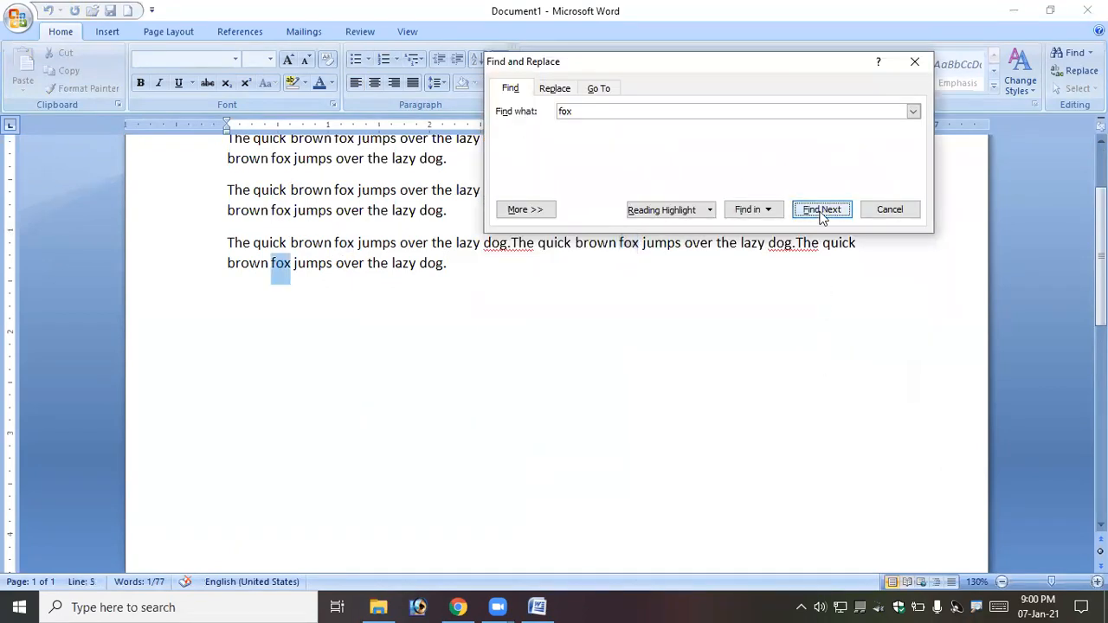
{"action": "left_click", "coordinate": [823, 212]}
{"action": "left_click", "coordinate": [823, 212]}
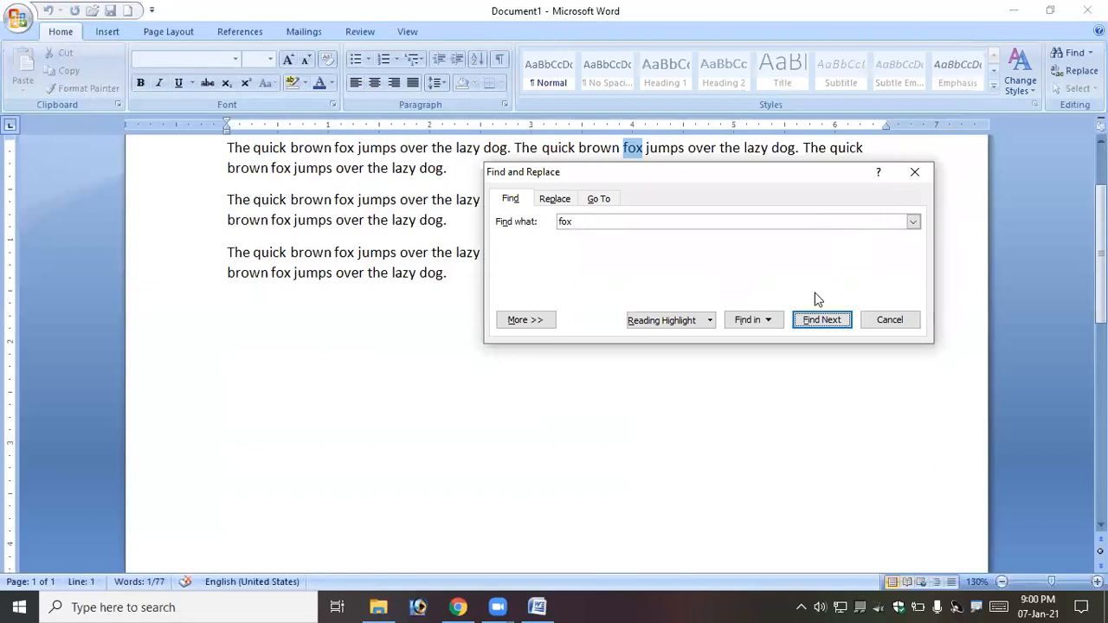
{"action": "left_click", "coordinate": [822, 319]}
{"action": "left_click", "coordinate": [822, 320]}
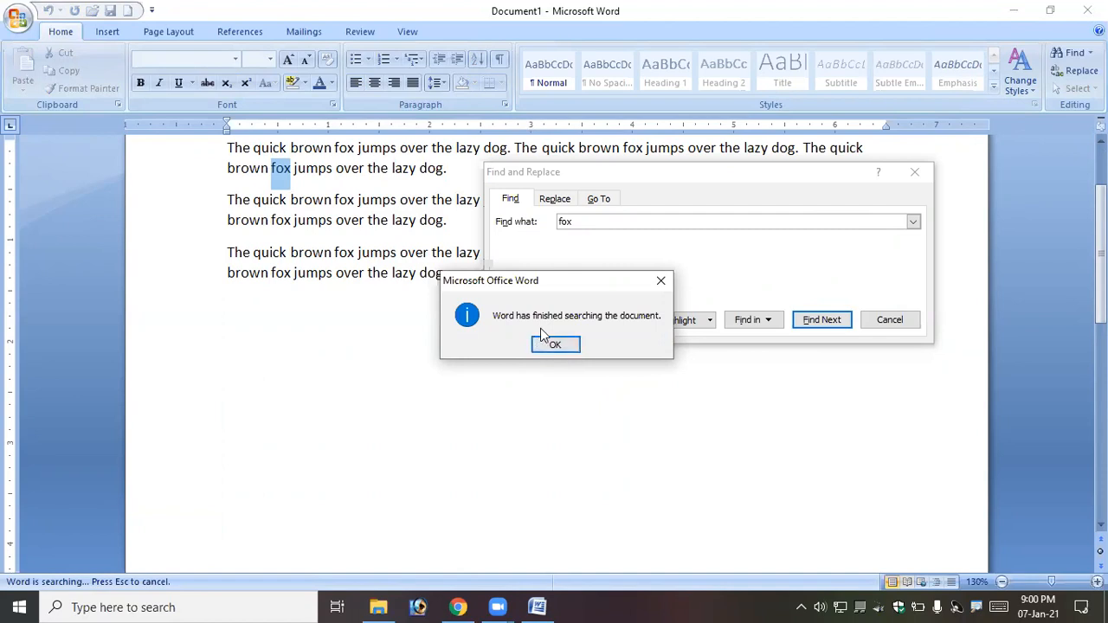
{"action": "left_click", "coordinate": [575, 344]}
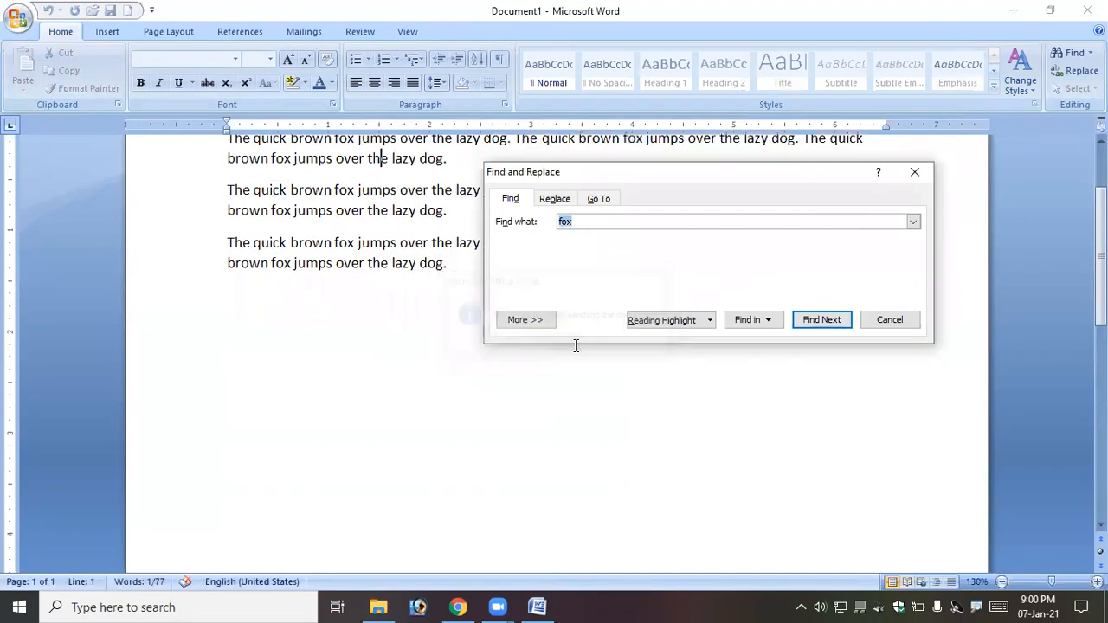
Step: Step through several occurrences of "fox" once more and close the search dialog
{"action": "left_click", "coordinate": [814, 325]}
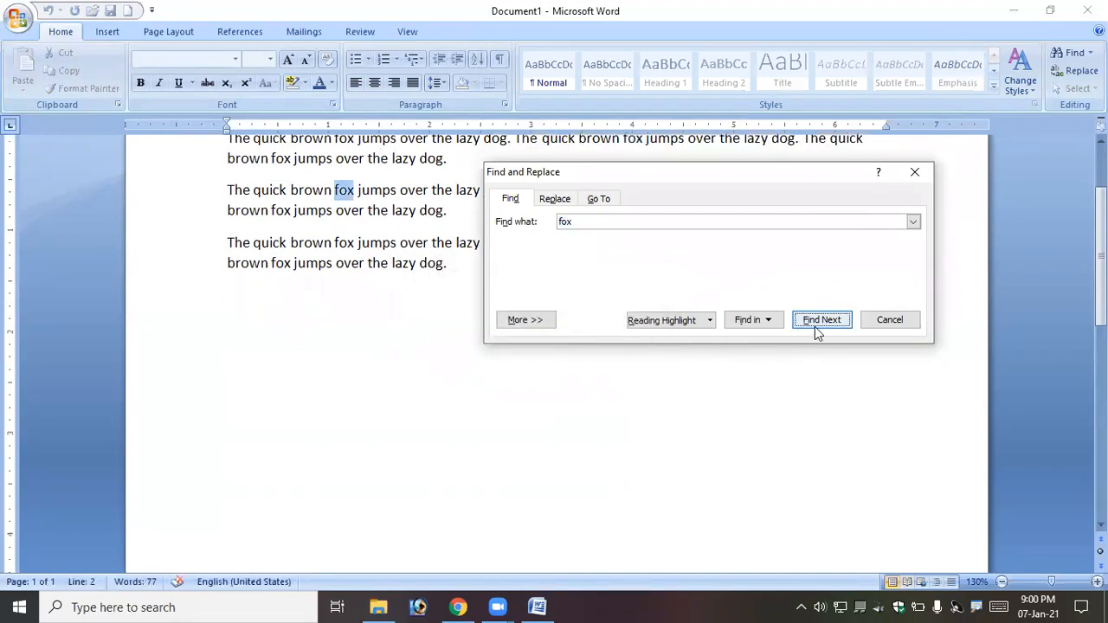
{"action": "left_click", "coordinate": [815, 327]}
{"action": "left_click", "coordinate": [817, 364]}
{"action": "left_click", "coordinate": [821, 365]}
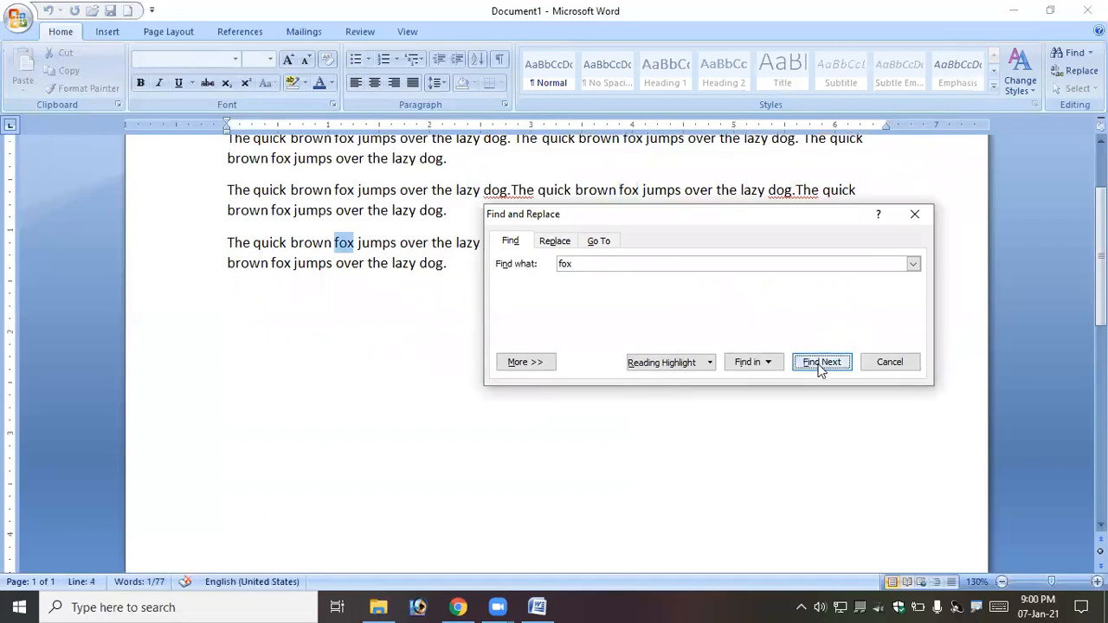
{"action": "left_click", "coordinate": [821, 365]}
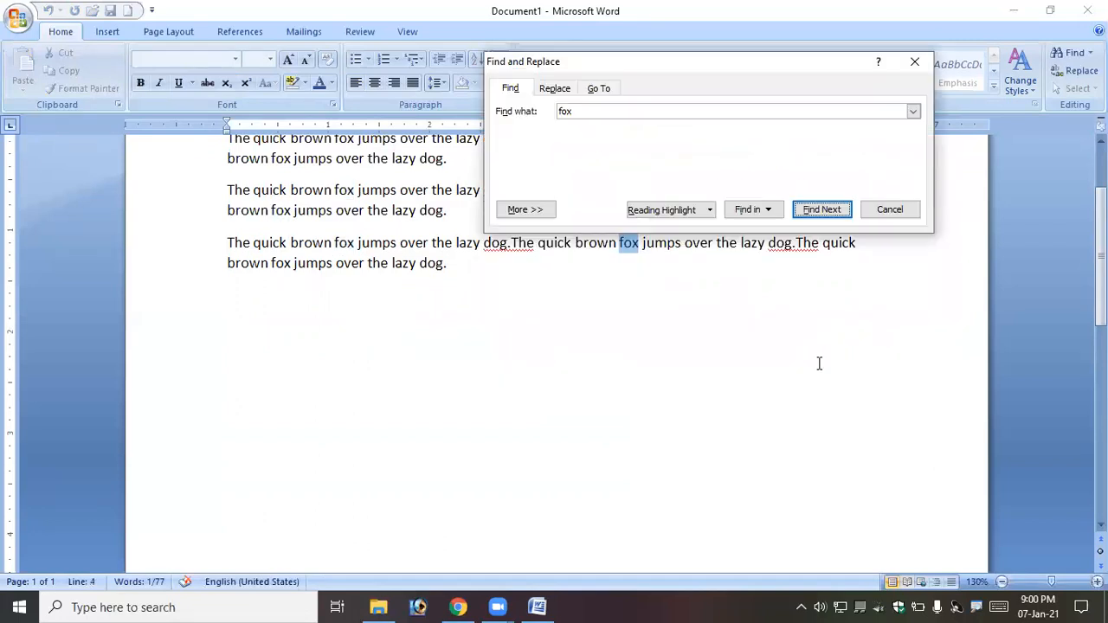
{"action": "left_click", "coordinate": [888, 210]}
{"action": "scroll", "coordinate": [485, 291], "scroll_direction": "up", "scroll_amount": 3}
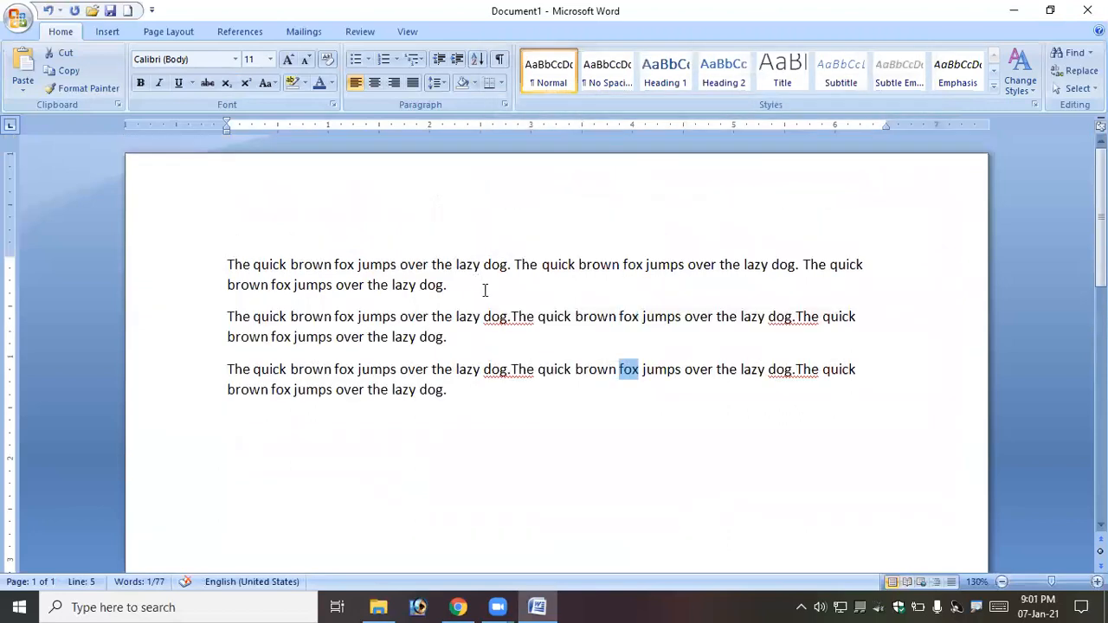
Step: Replace the first "fox" in the opening paragraph with "tiger" using Find and Replace
{"action": "left_click_drag", "start_coordinate": [356, 265], "coordinate": [336, 269]}
{"action": "left_click", "coordinate": [338, 277]}
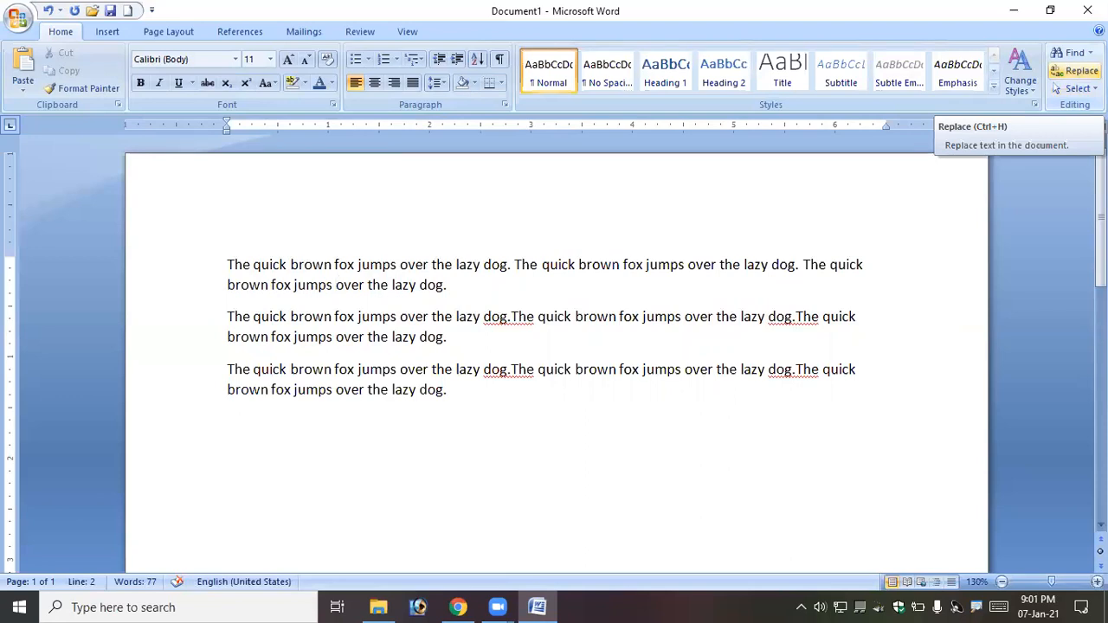
{"action": "left_click", "coordinate": [1077, 71]}
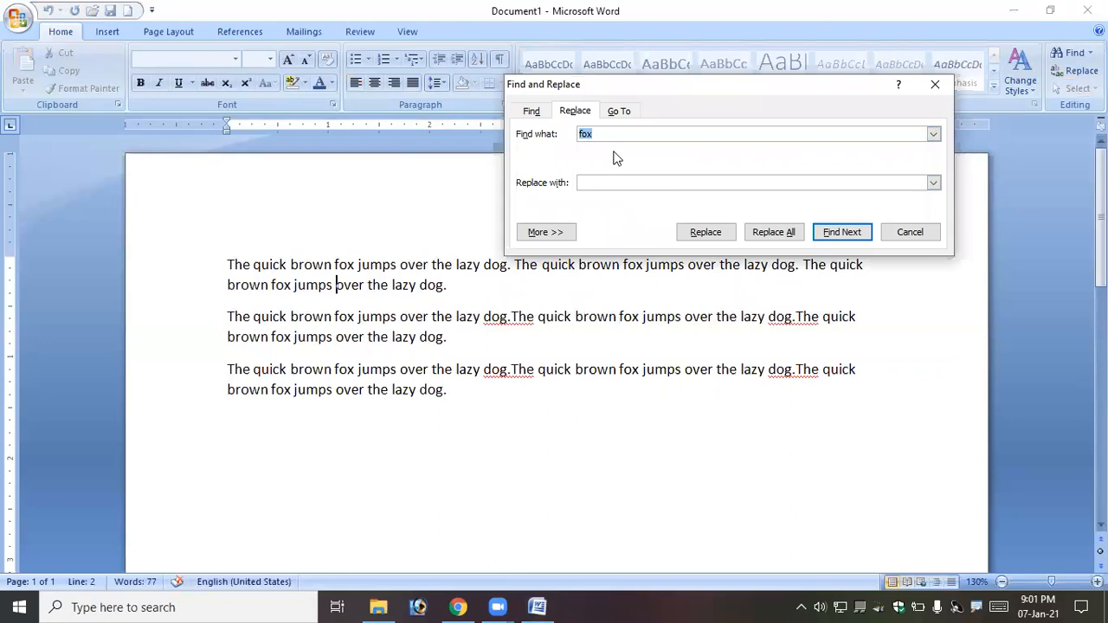
{"action": "left_click_drag", "start_coordinate": [607, 83], "coordinate": [579, 125]}
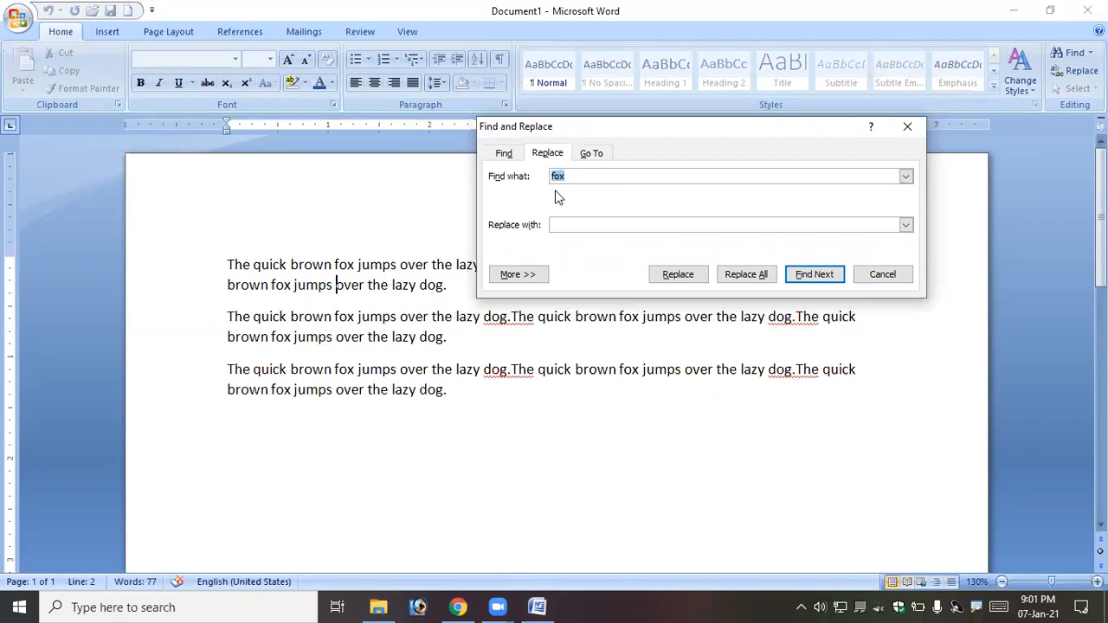
{"action": "left_click", "coordinate": [578, 176]}
{"action": "type", "text": "tiger"}
{"action": "left_click", "coordinate": [354, 265]}
{"action": "left_click_drag", "start_coordinate": [355, 265], "coordinate": [334, 265]}
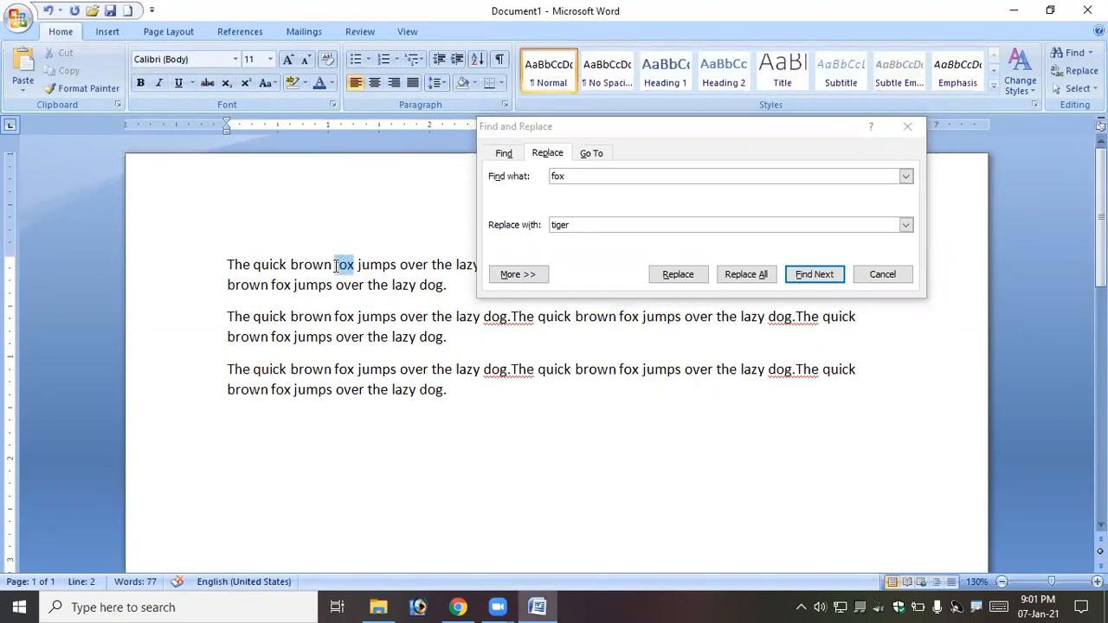
{"action": "left_click", "coordinate": [679, 275]}
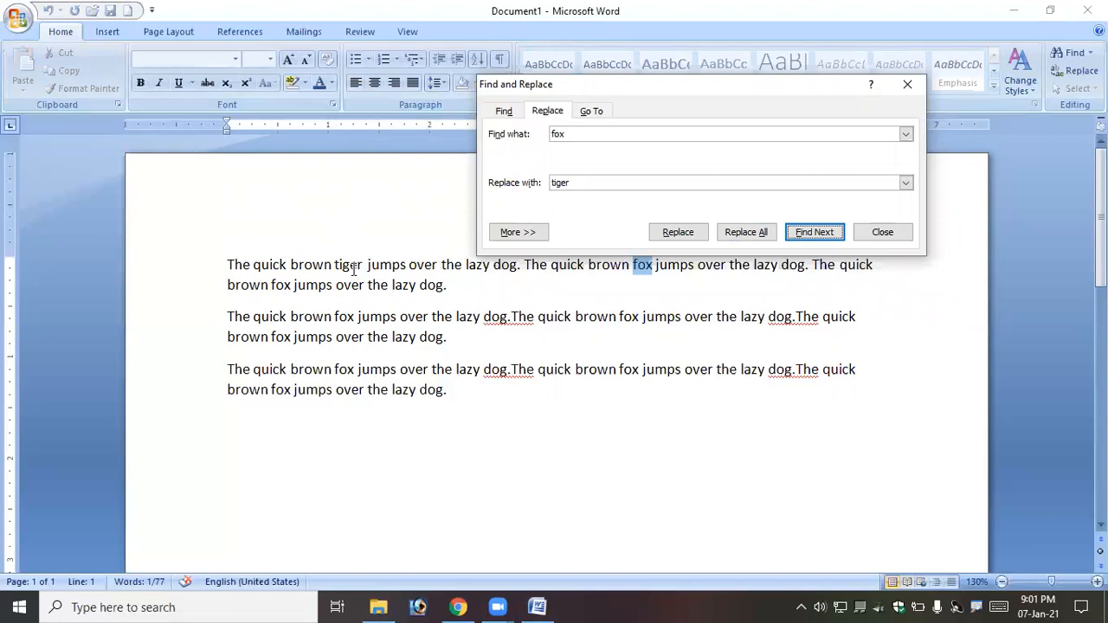
Step: Replace all remaining occurrences of "fox" with "tiger", continuing the search from the beginning of the document
{"action": "left_click", "coordinate": [734, 232]}
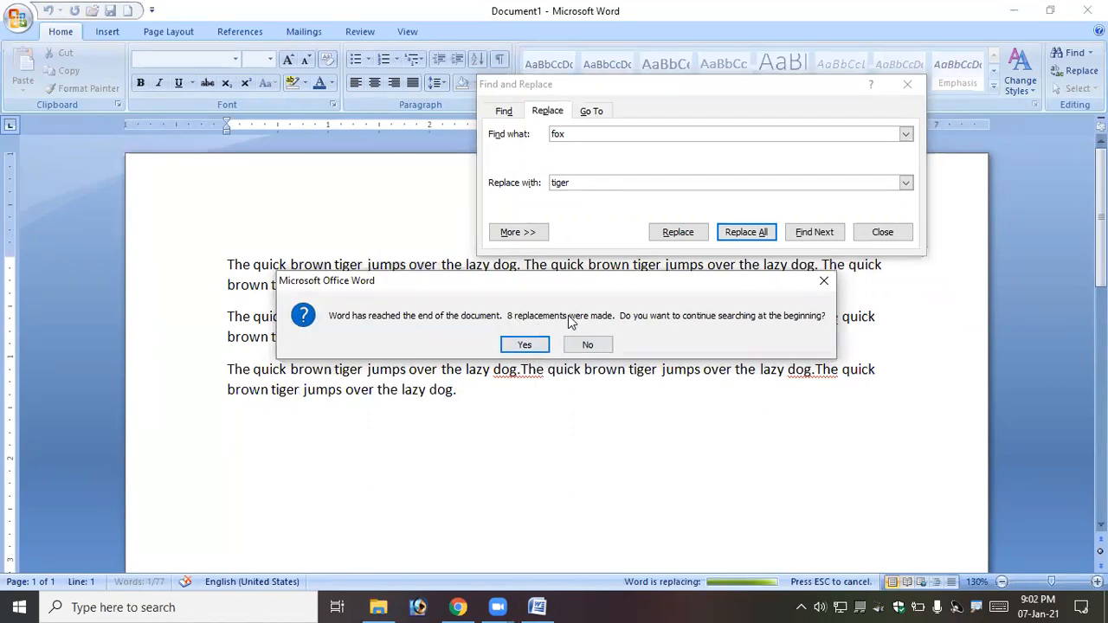
{"action": "left_click", "coordinate": [528, 347]}
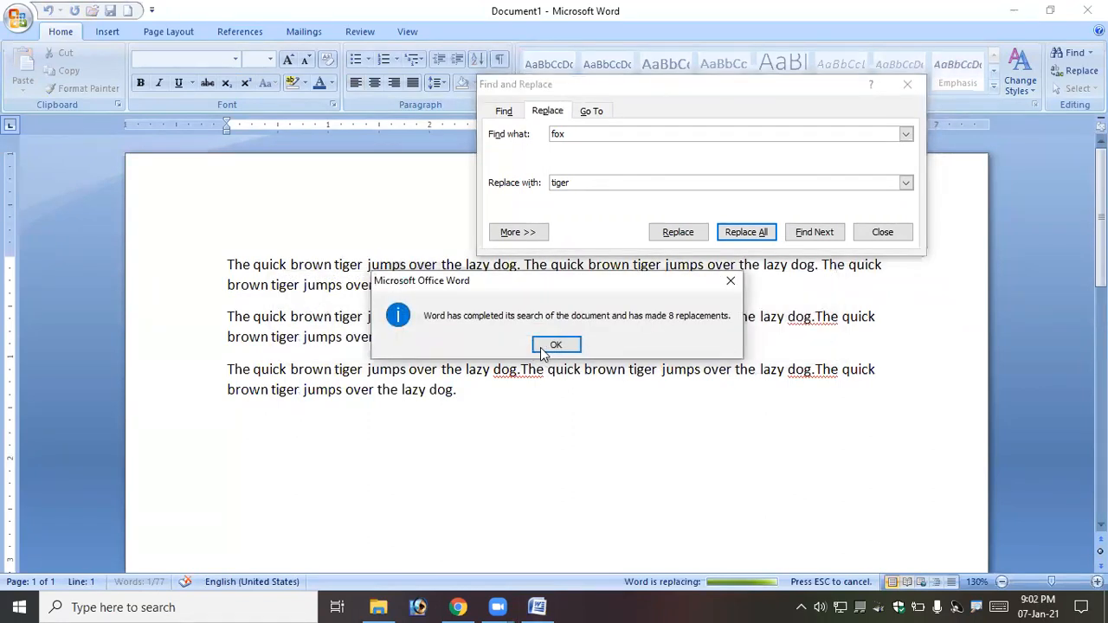
{"action": "left_click", "coordinate": [556, 345]}
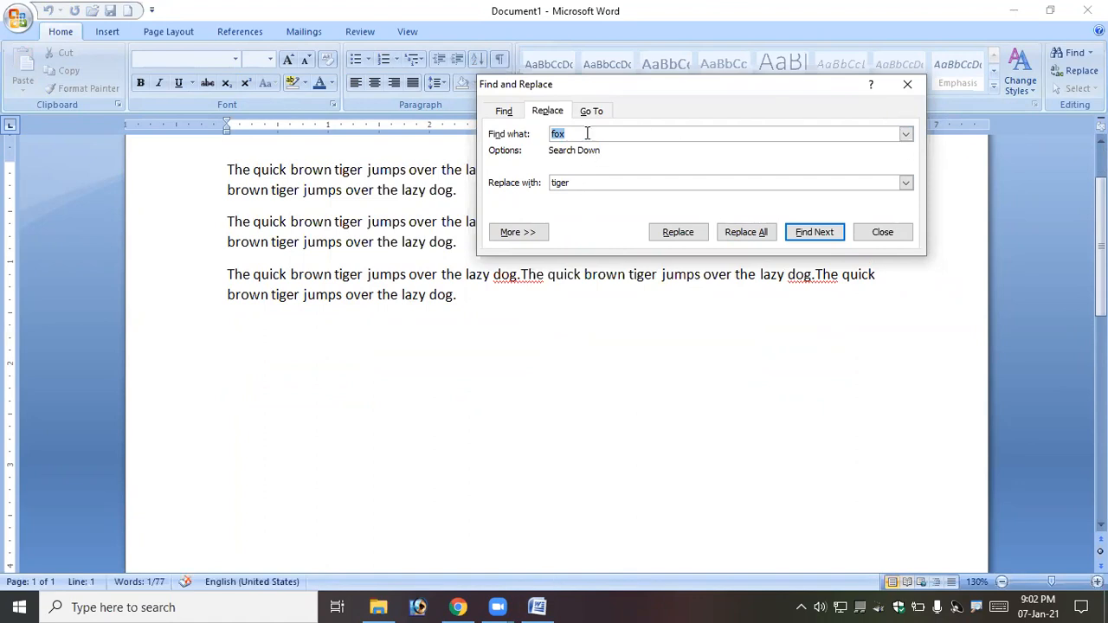
Step: Replace every "tiger" with "fox" throughout the document and close the replace dialog
{"action": "type", "text": "tiger"}
{"action": "key", "text": "Tab"}
{"action": "type", "text": "f"}
{"action": "left_click", "coordinate": [760, 232]}
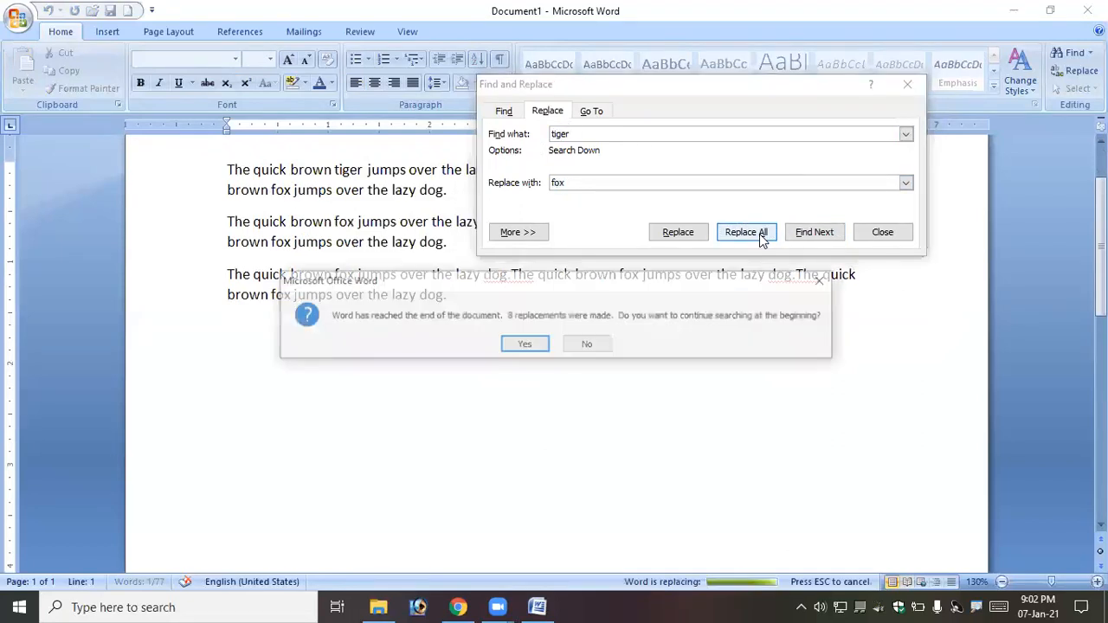
{"action": "left_click", "coordinate": [530, 344]}
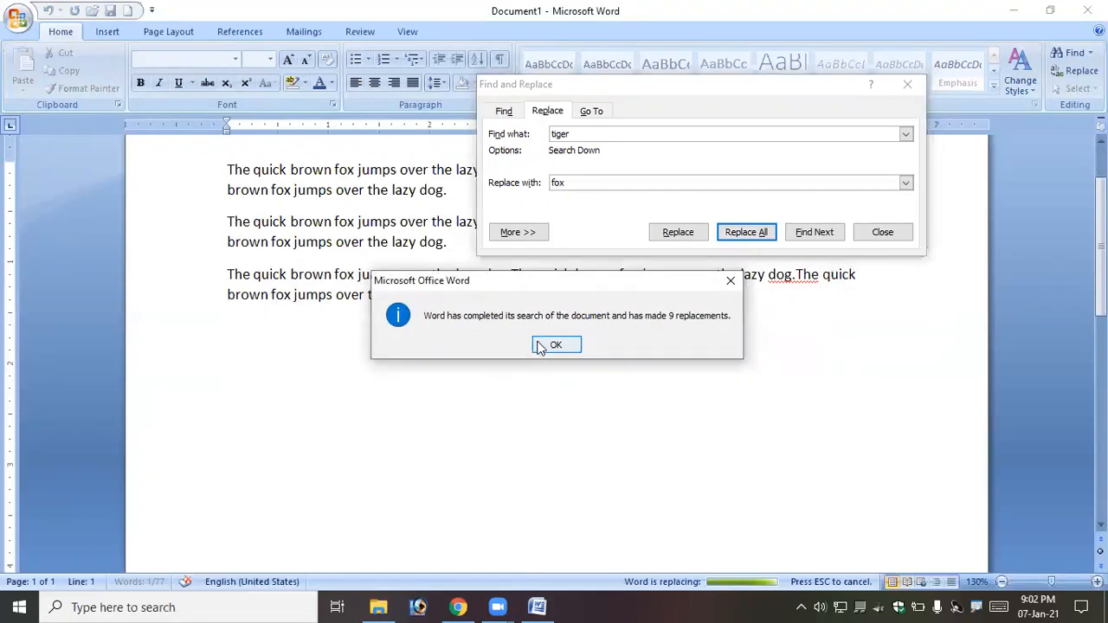
{"action": "left_click", "coordinate": [550, 344]}
{"action": "left_click", "coordinate": [882, 232]}
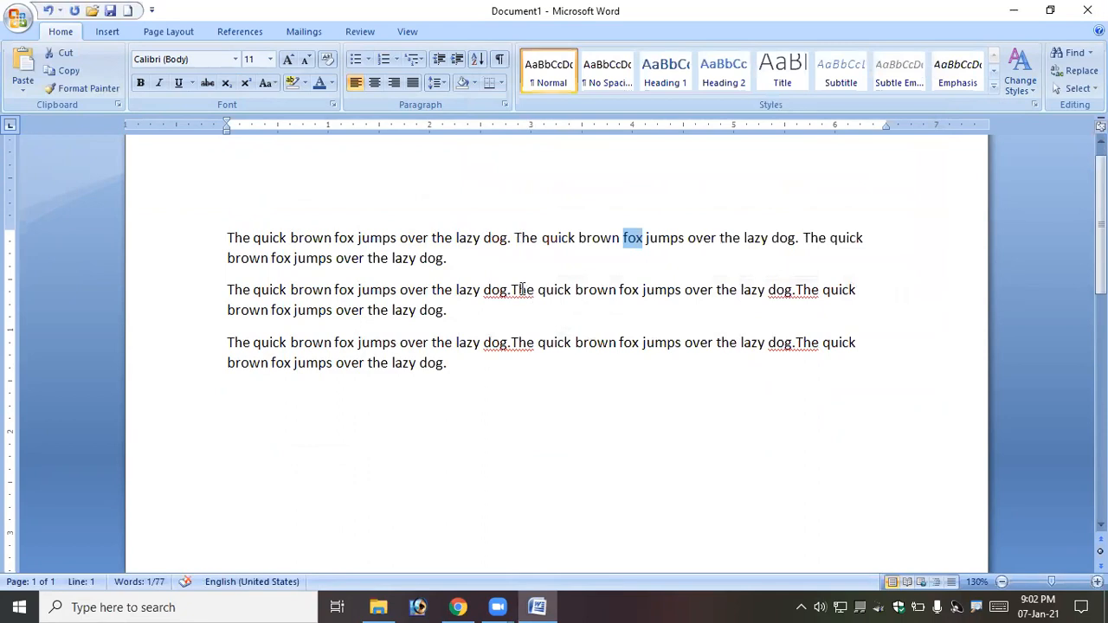
Step: Delete all the "quick brown fox" paragraphs and generate a long sample text with =rand(678)
{"action": "left_click_drag", "start_coordinate": [507, 364], "coordinate": [213, 230]}
{"action": "key", "text": "Delete"}
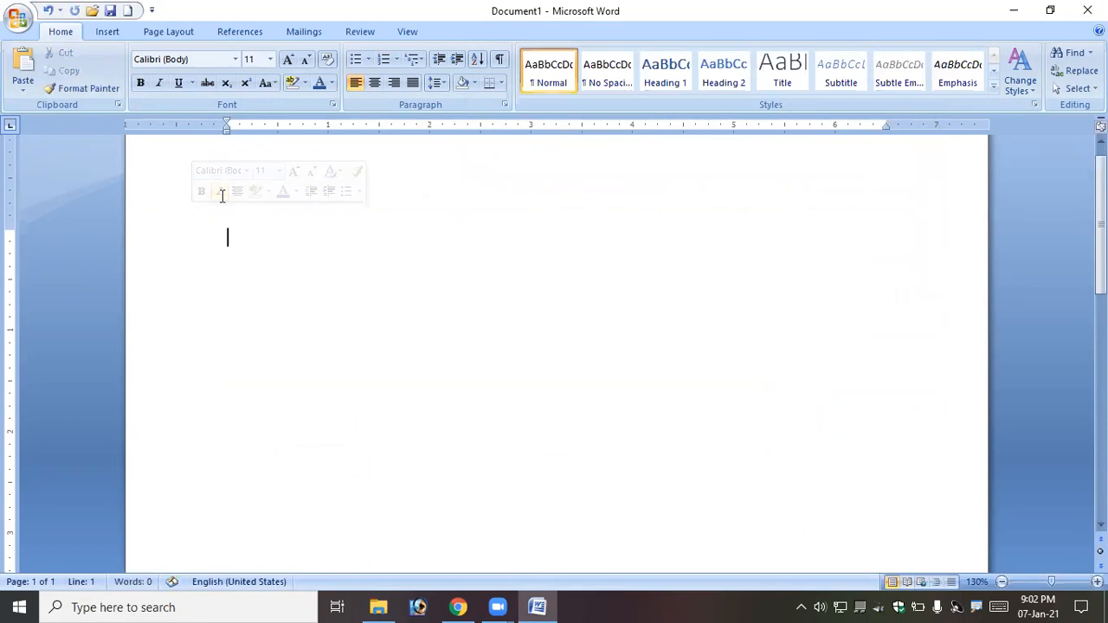
{"action": "type", "text": "=rand"}
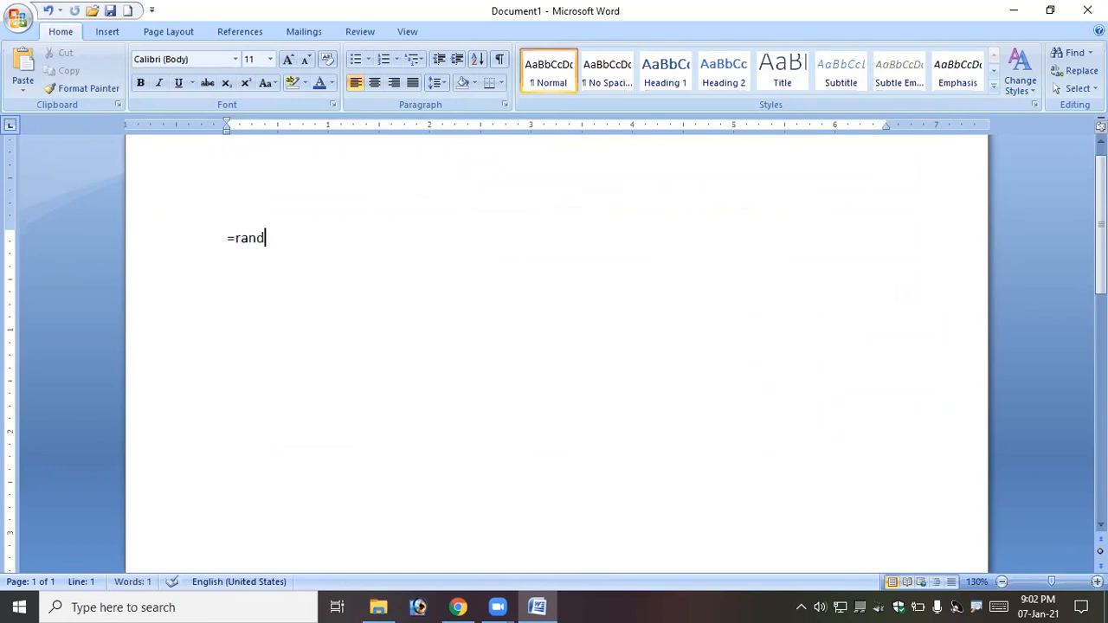
{"action": "type", "text": "678)"}
{"action": "key", "text": "Return"}
{"action": "key", "text": "Up"}
{"action": "key", "text": "Right"}
{"action": "key", "text": "Right"}
{"action": "key", "text": "Right"}
{"action": "key", "text": "Right"}
{"action": "key", "text": "Right"}
{"action": "type", "text": "("}
{"action": "key", "text": "Right"}
{"action": "key", "text": "Right"}
{"action": "key", "text": "Right"}
{"action": "key", "text": "Right"}
{"action": "key", "text": "Return"}
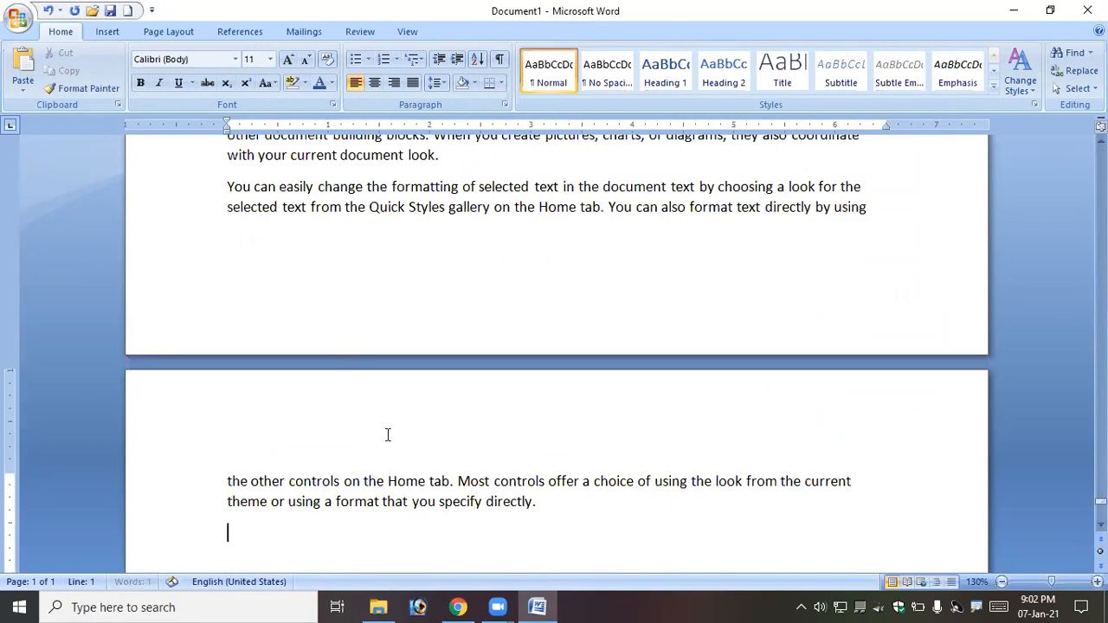
Step: Look through the generated text and place the cursor at its end to check the page count
{"action": "scroll", "coordinate": [387, 434], "scroll_direction": "up", "scroll_amount": 15}
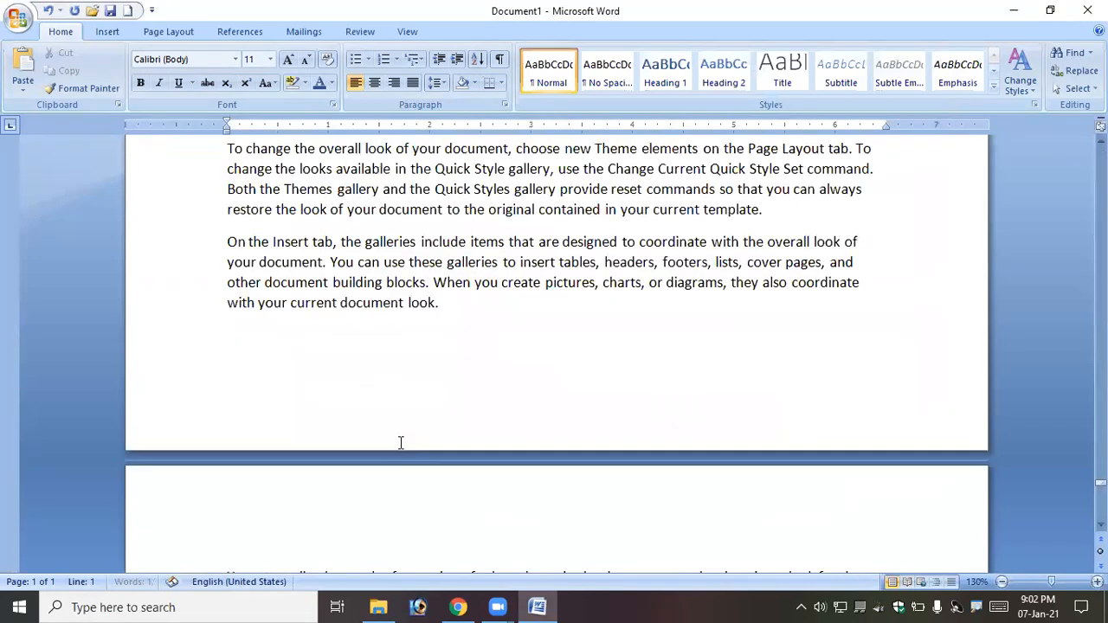
{"action": "scroll", "coordinate": [401, 442], "scroll_direction": "up", "scroll_amount": 5}
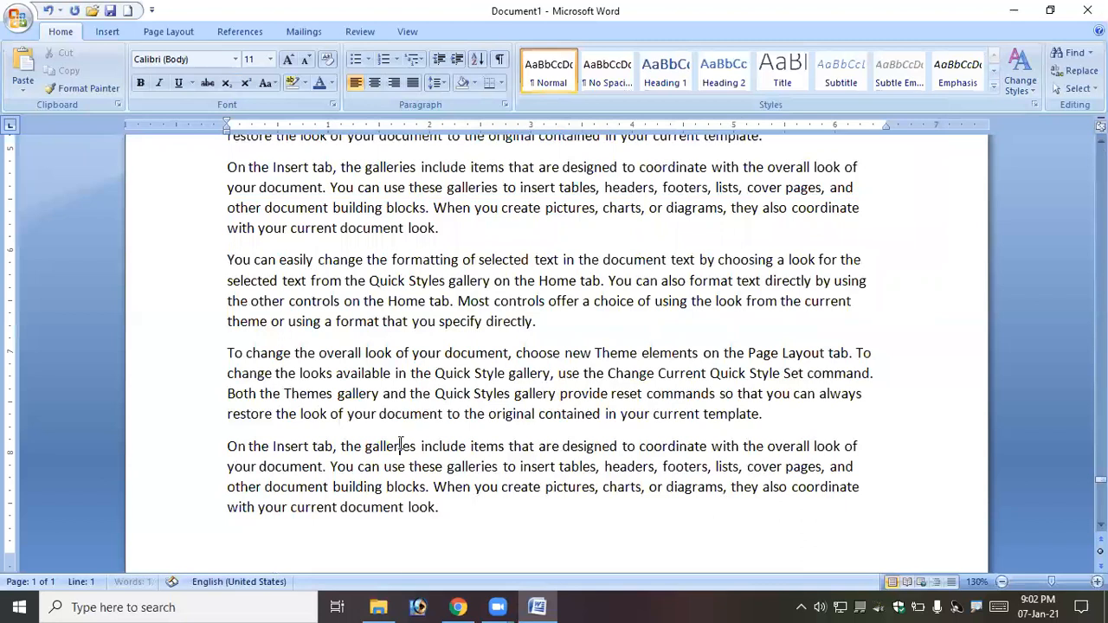
{"action": "left_click", "coordinate": [400, 445]}
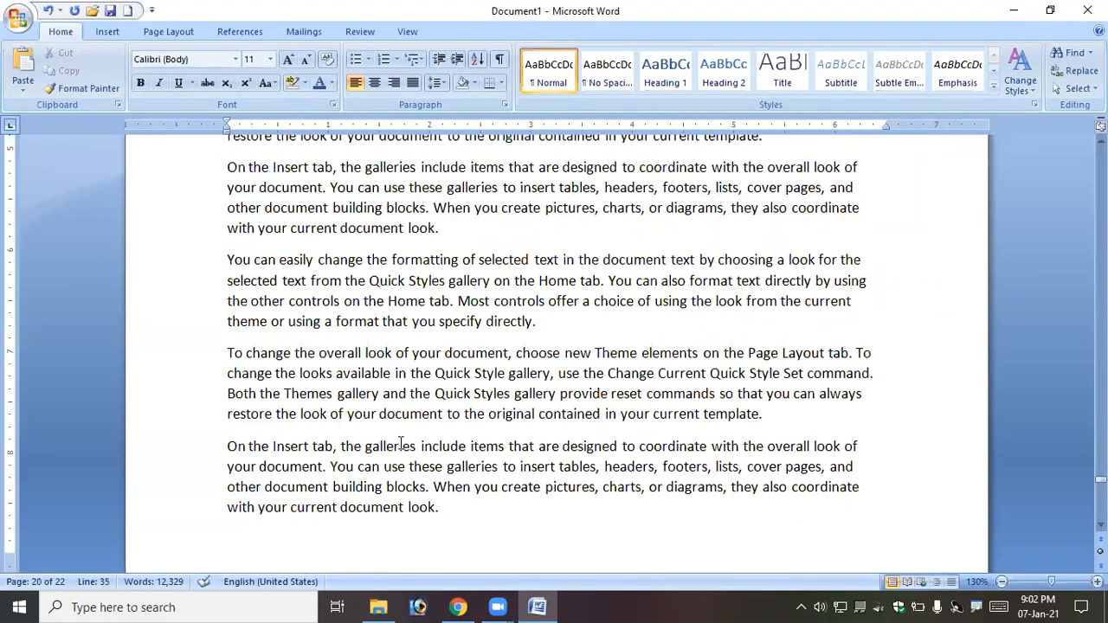
{"action": "scroll", "coordinate": [332, 509], "scroll_direction": "down", "scroll_amount": 15}
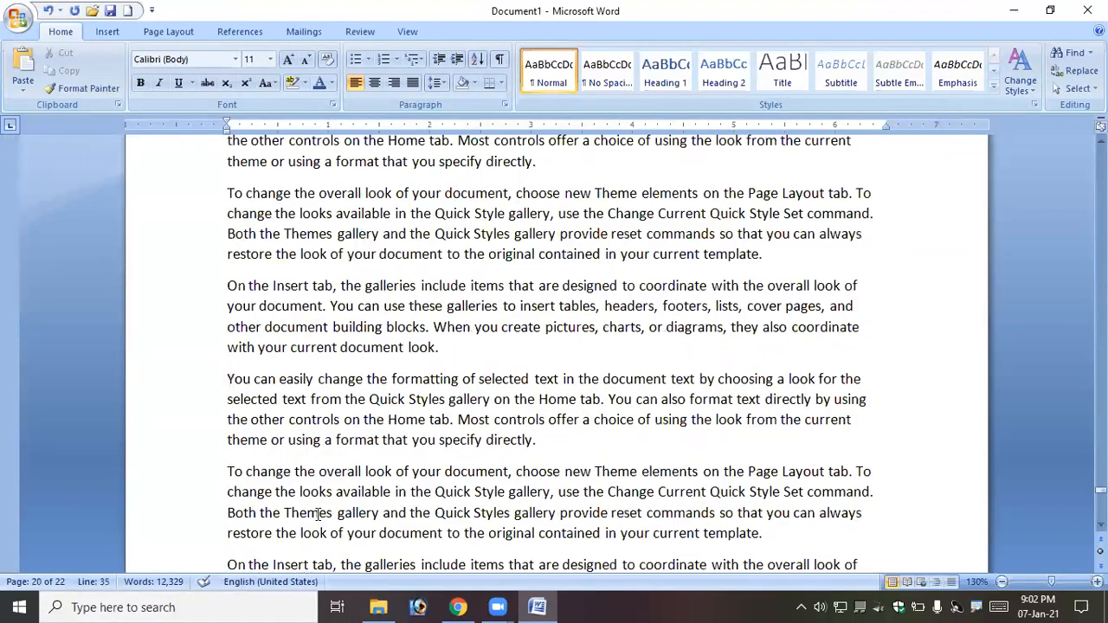
{"action": "scroll", "coordinate": [332, 510], "scroll_direction": "down", "scroll_amount": 1}
{"action": "left_click", "coordinate": [401, 453]}
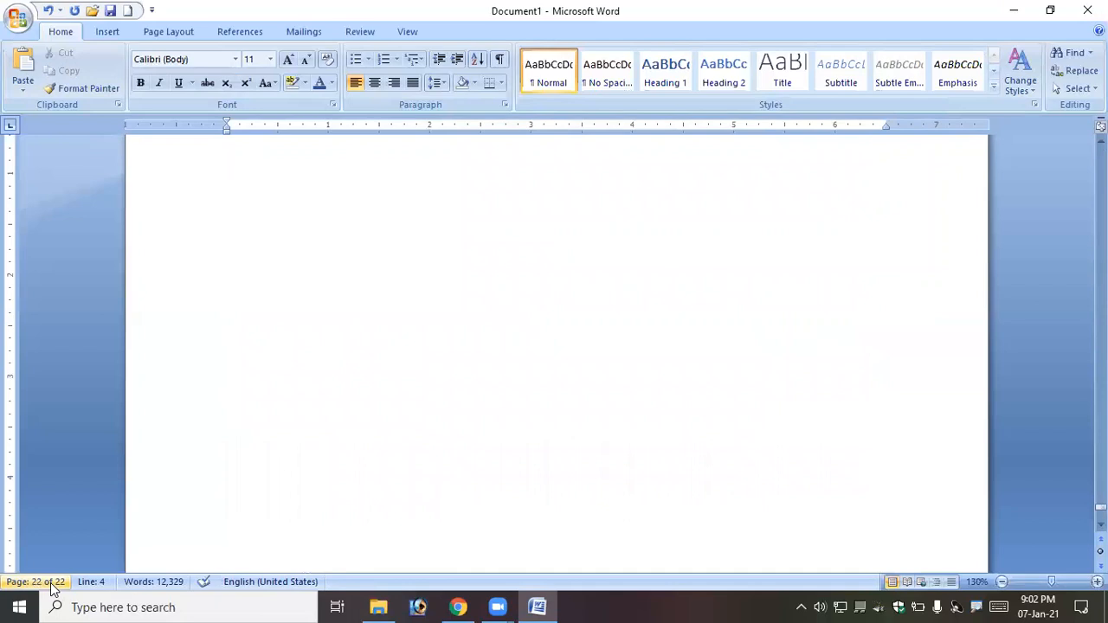
{"action": "scroll", "coordinate": [372, 381], "scroll_direction": "up", "scroll_amount": 3}
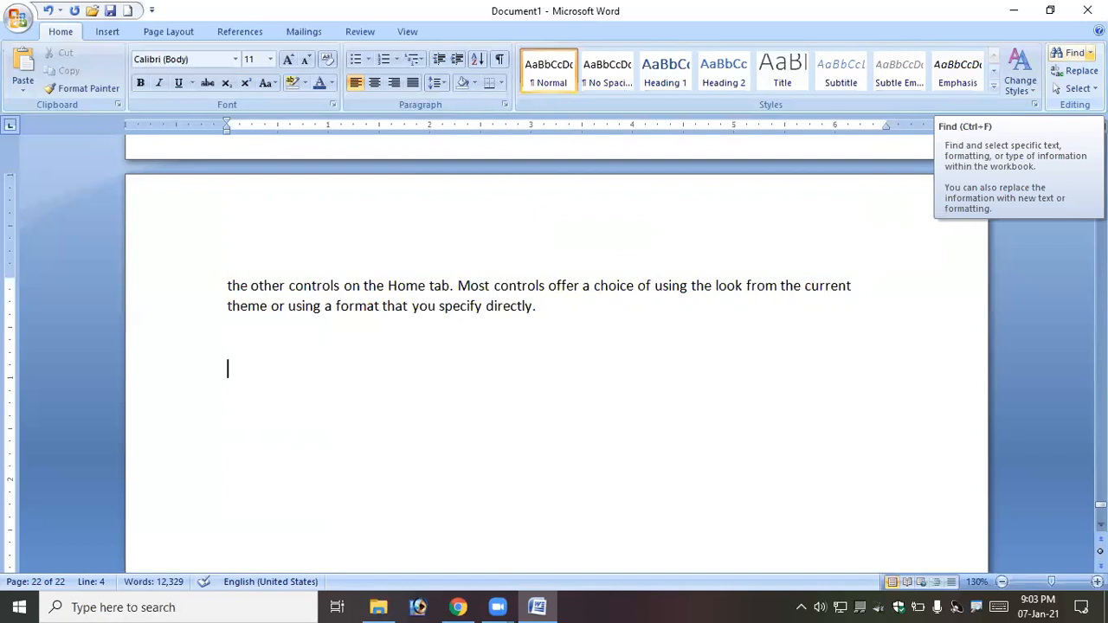
Step: Open Go To, move its dialog off the text and jump to page 1
{"action": "left_click", "coordinate": [1090, 54]}
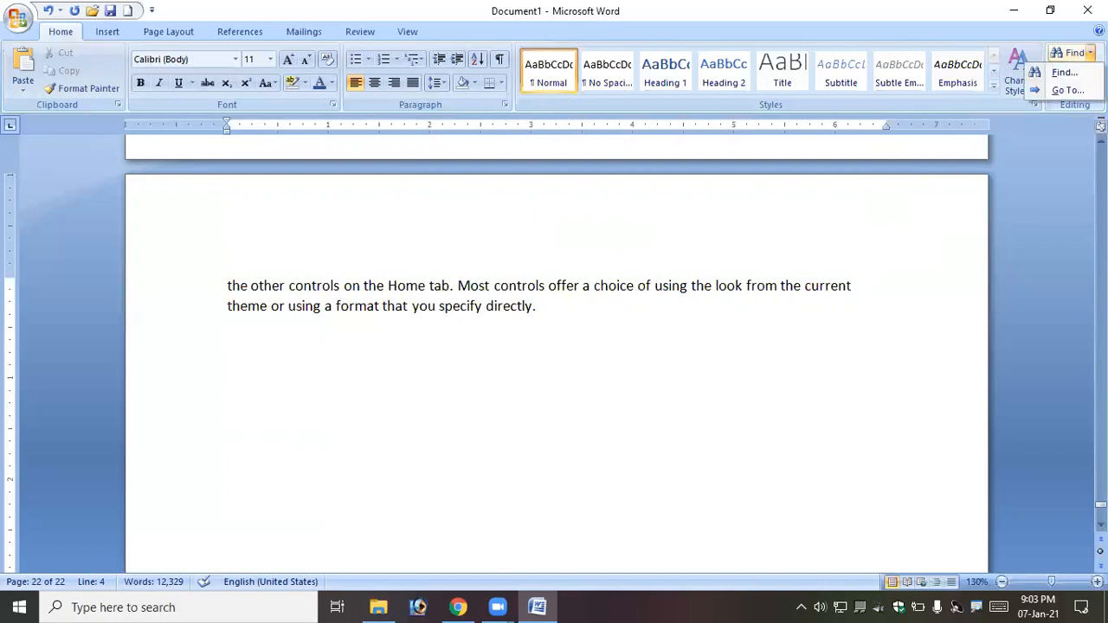
{"action": "left_click", "coordinate": [1068, 91]}
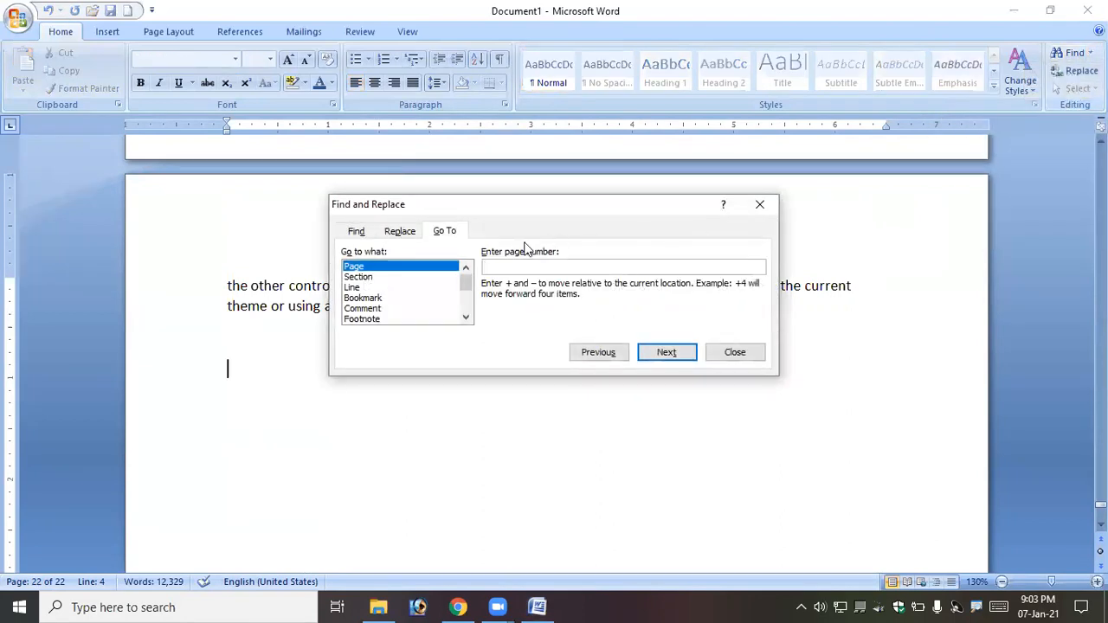
{"action": "left_click", "coordinate": [354, 232]}
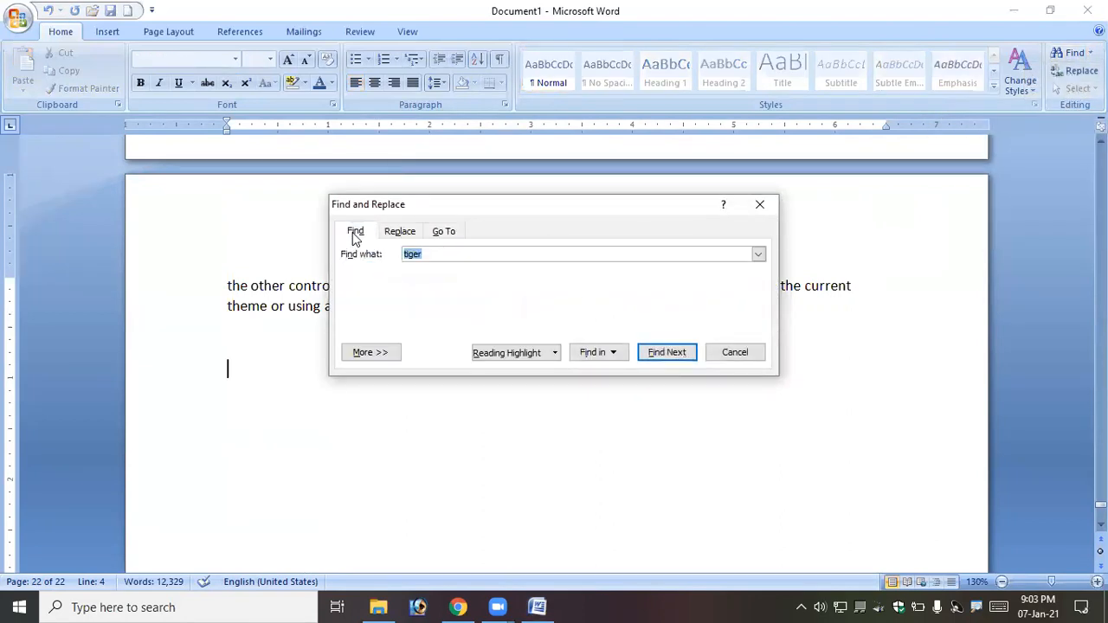
{"action": "left_click", "coordinate": [398, 234]}
{"action": "left_click", "coordinate": [439, 236]}
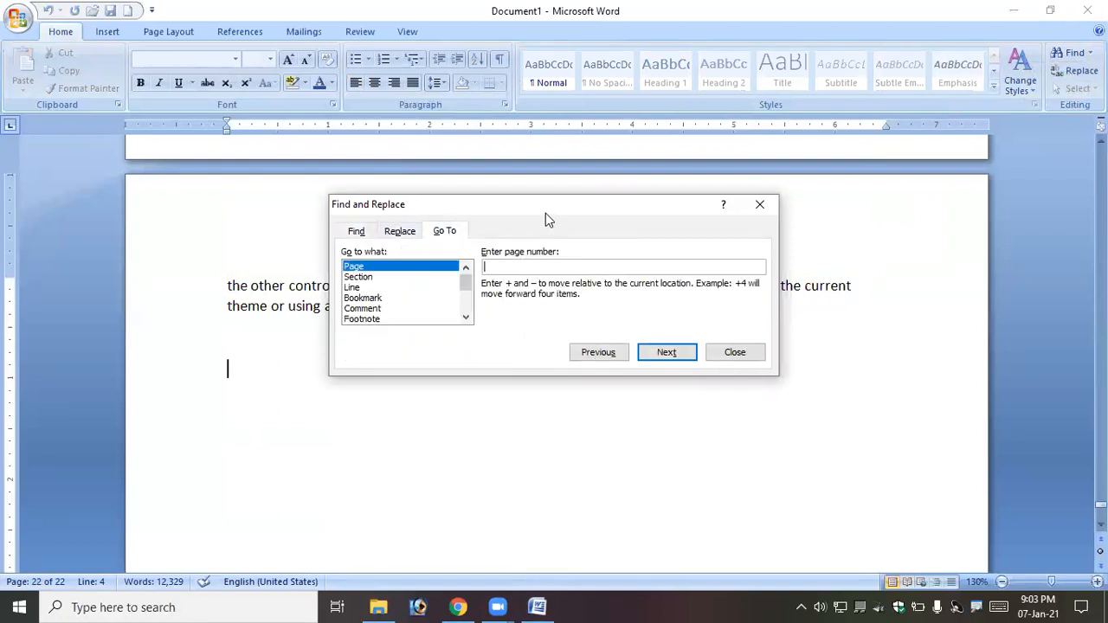
{"action": "left_click_drag", "start_coordinate": [566, 221], "coordinate": [711, 355]}
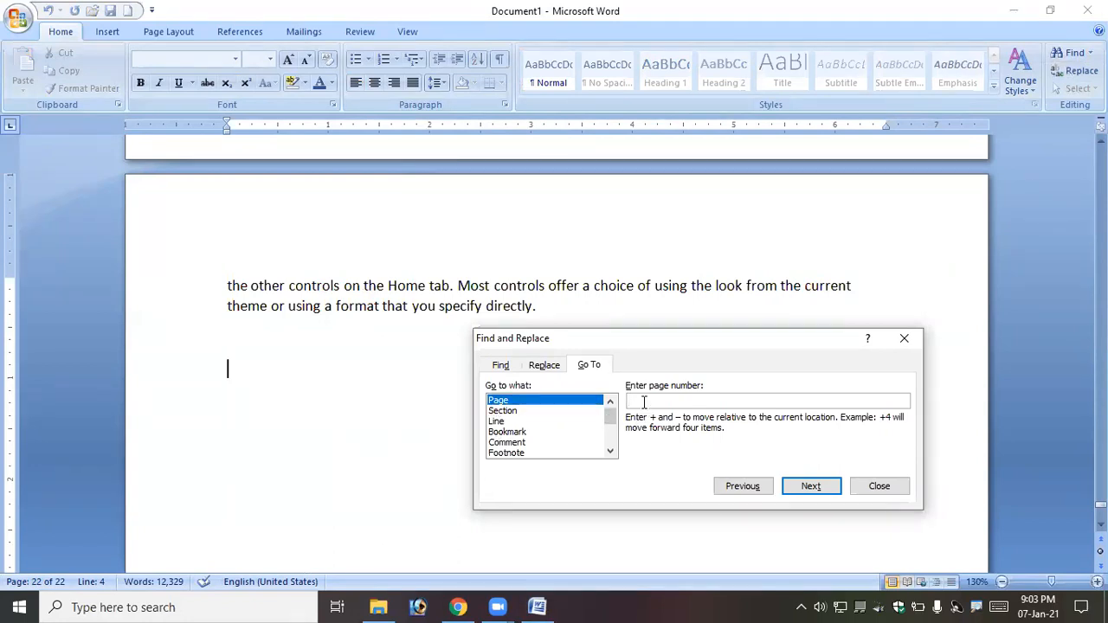
{"action": "type", "text": "1"}
{"action": "left_click", "coordinate": [813, 487]}
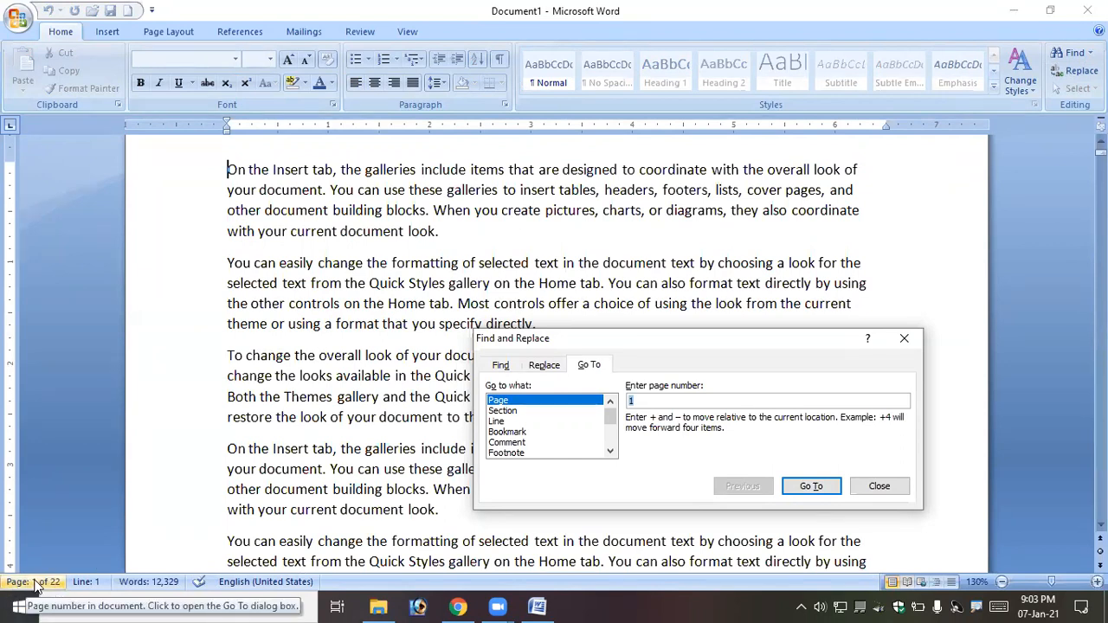
Step: Jump to page 5 of the document with Go To
{"action": "left_click", "coordinate": [648, 402]}
{"action": "key", "text": "BackSpace"}
{"action": "type", "text": "5"}
{"action": "left_click", "coordinate": [814, 487]}
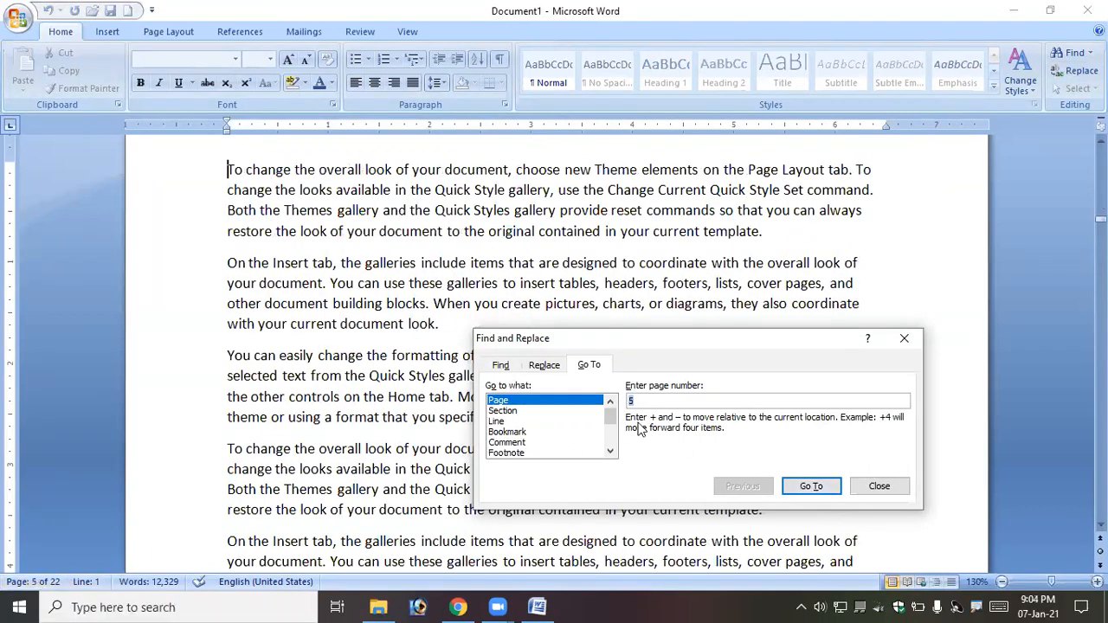
Step: Try to go to page 45, and return to page 1 with Go To
{"action": "type", "text": "45"}
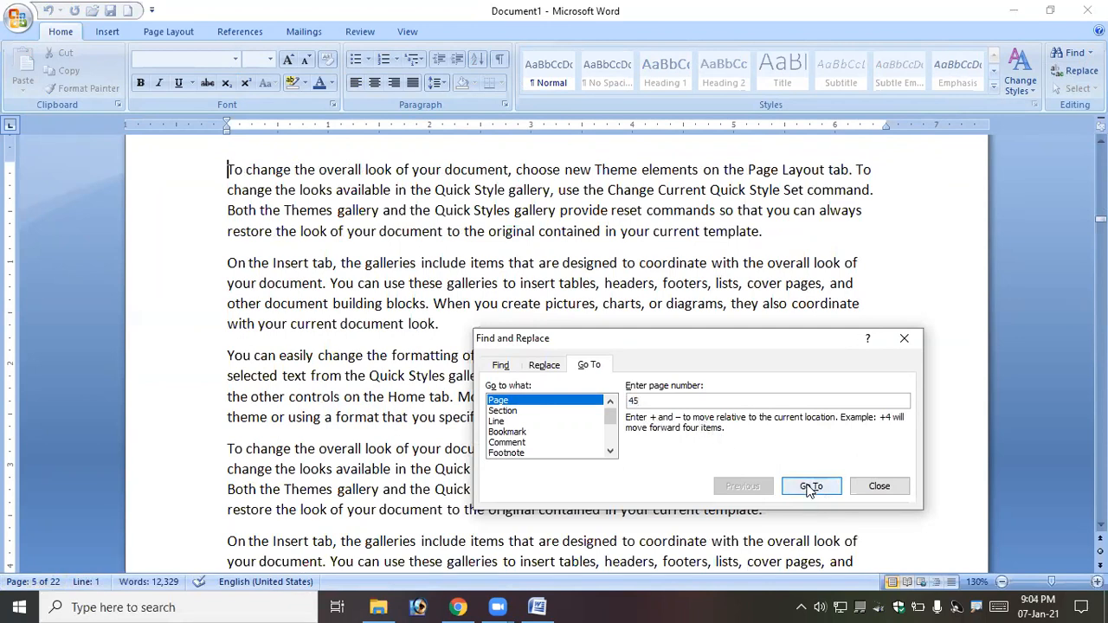
{"action": "left_click", "coordinate": [811, 486]}
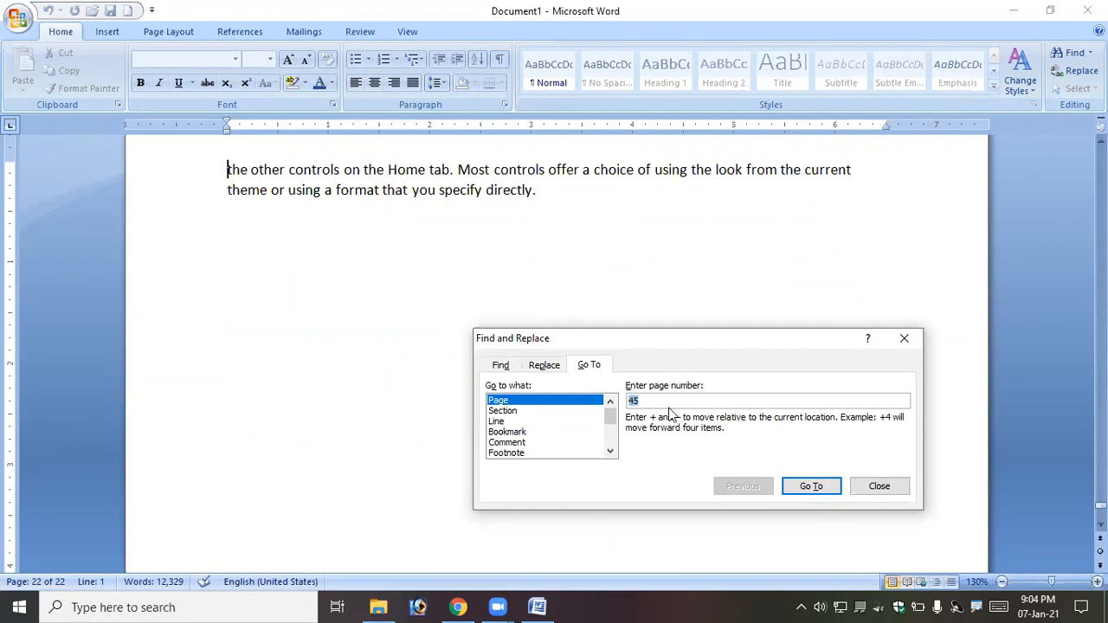
{"action": "type", "text": "1"}
{"action": "left_click", "coordinate": [792, 487]}
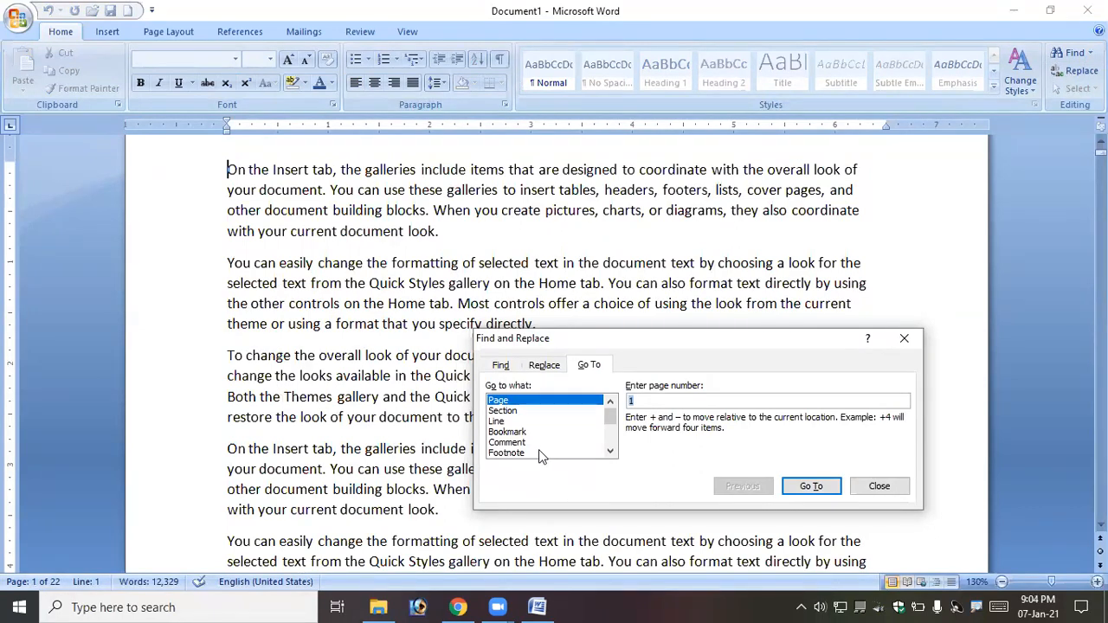
Step: Switch the Go To target to lines and jump to line 15 and to line 250
{"action": "left_click", "coordinate": [507, 422]}
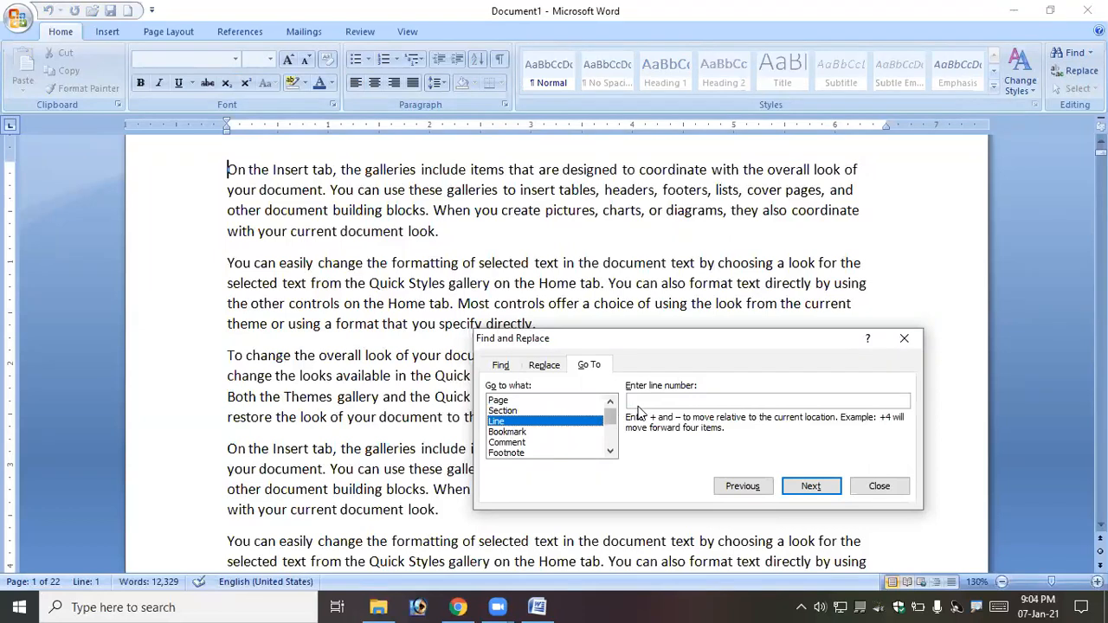
{"action": "type", "text": "15"}
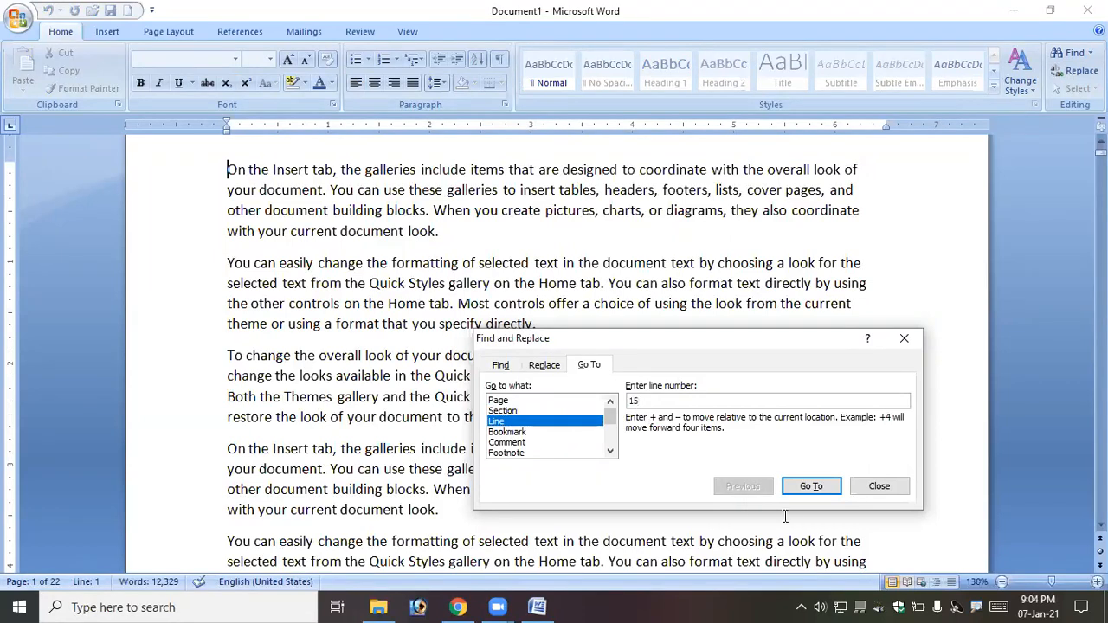
{"action": "left_click", "coordinate": [826, 485]}
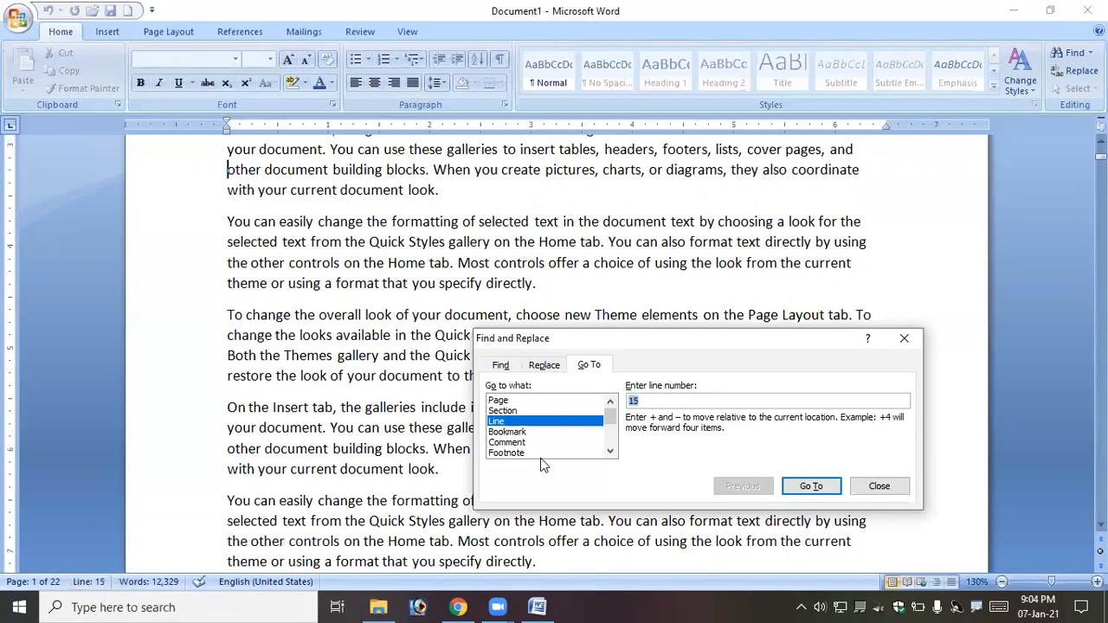
{"action": "type", "text": "250"}
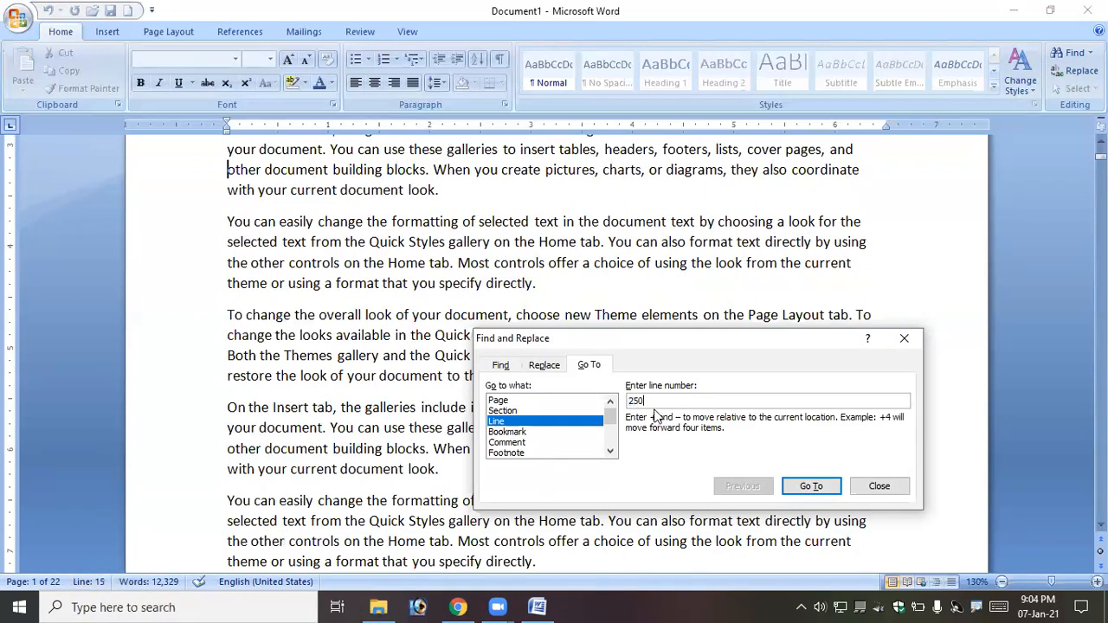
{"action": "left_click", "coordinate": [790, 487]}
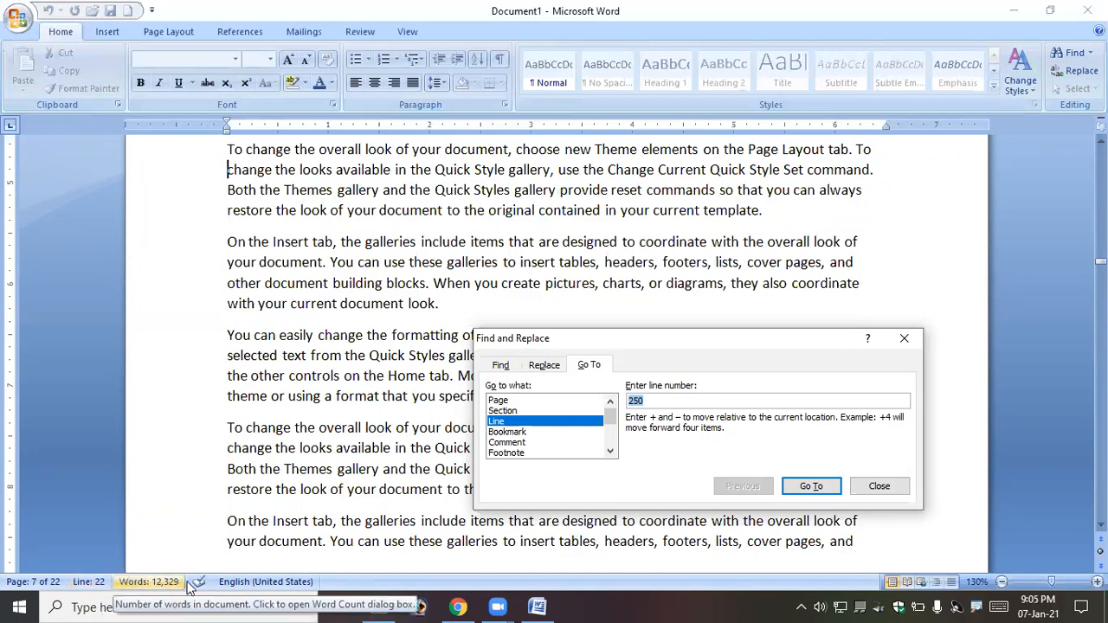
Step: Hide the line number and word count in the status bar and show both again
{"action": "right_click", "coordinate": [352, 587]}
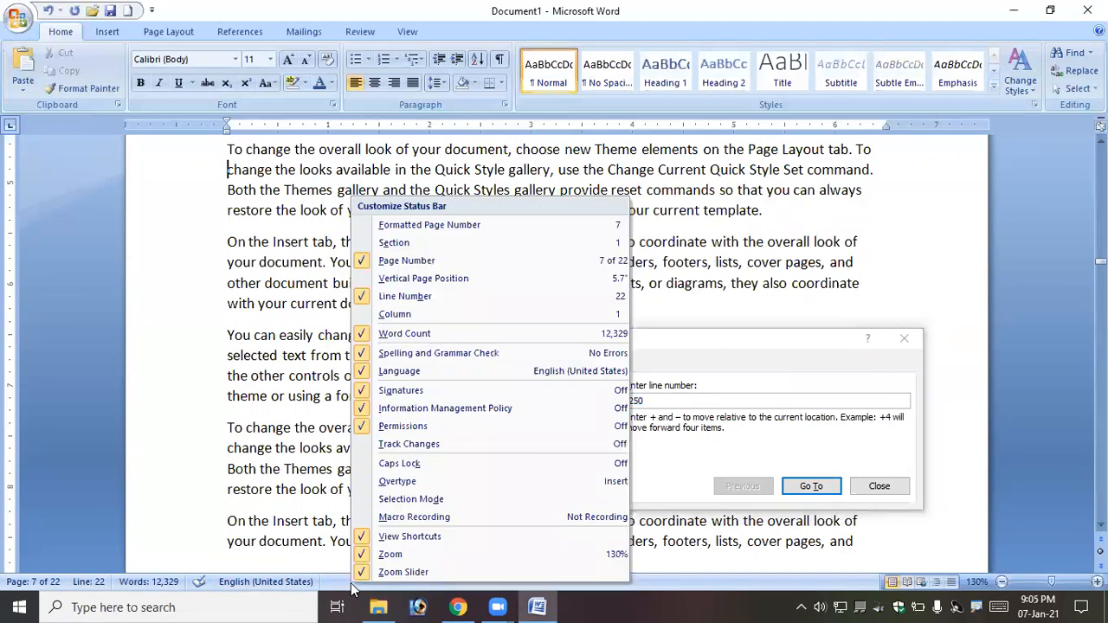
{"action": "left_click", "coordinate": [427, 303]}
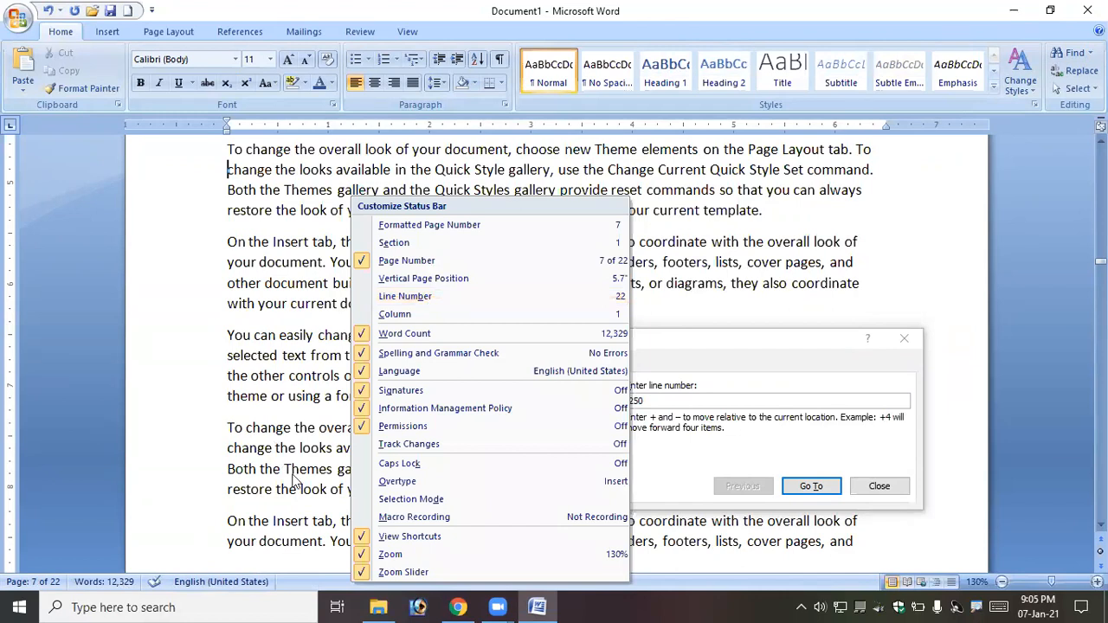
{"action": "left_click", "coordinate": [423, 297]}
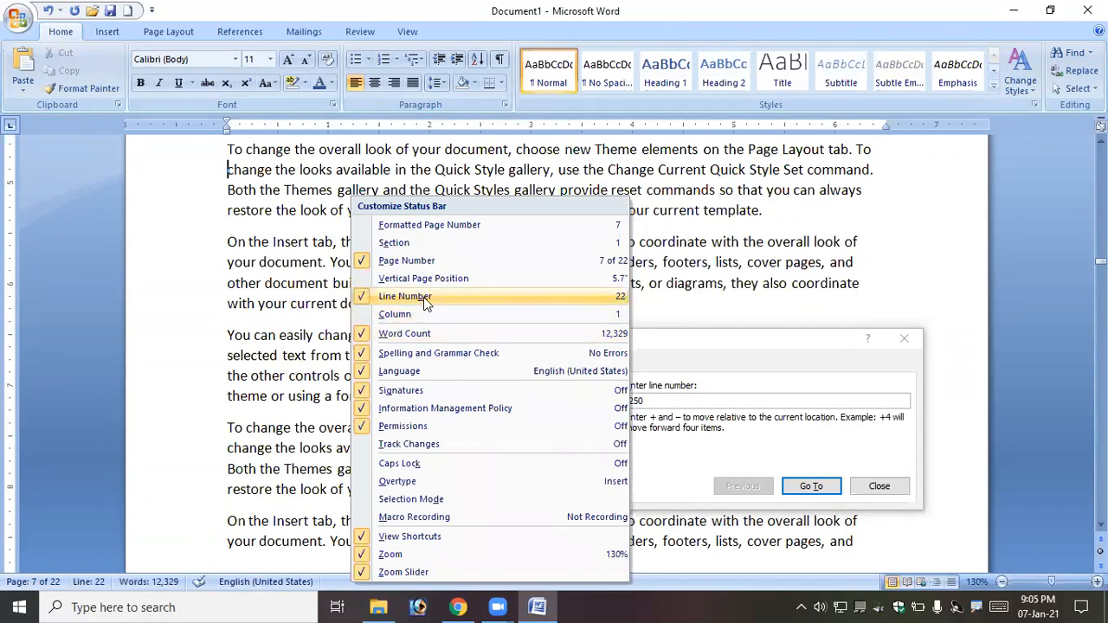
{"action": "left_click", "coordinate": [418, 339]}
{"action": "left_click", "coordinate": [418, 338]}
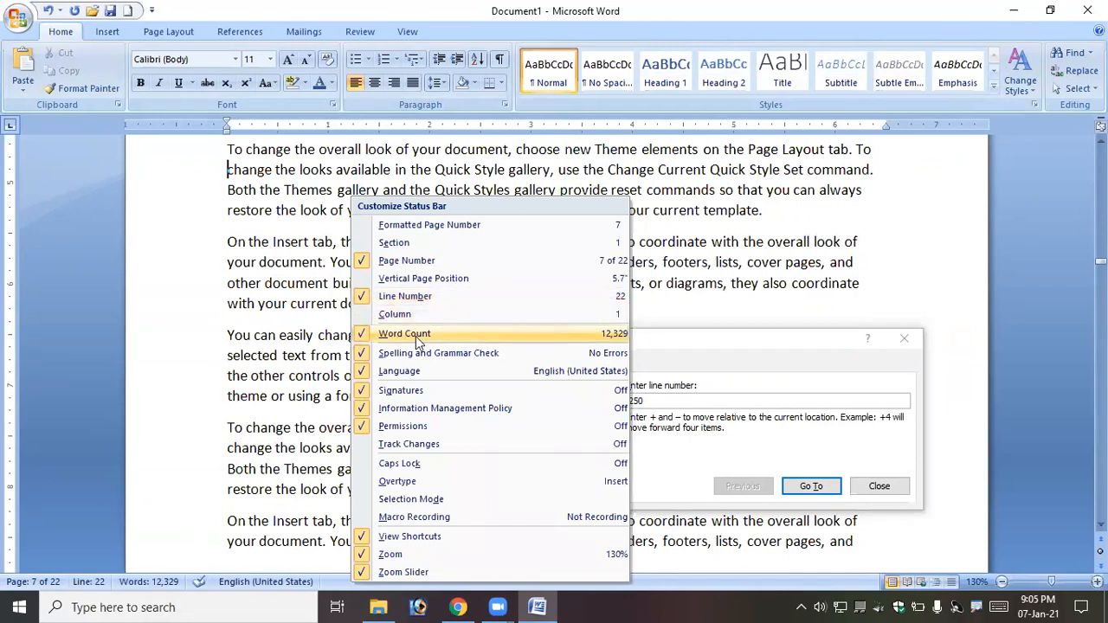
Step: Switch the status bar's Caps Lock, Overtype and Column indicators on and off again, and finish customizing the status bar
{"action": "left_click", "coordinate": [417, 465]}
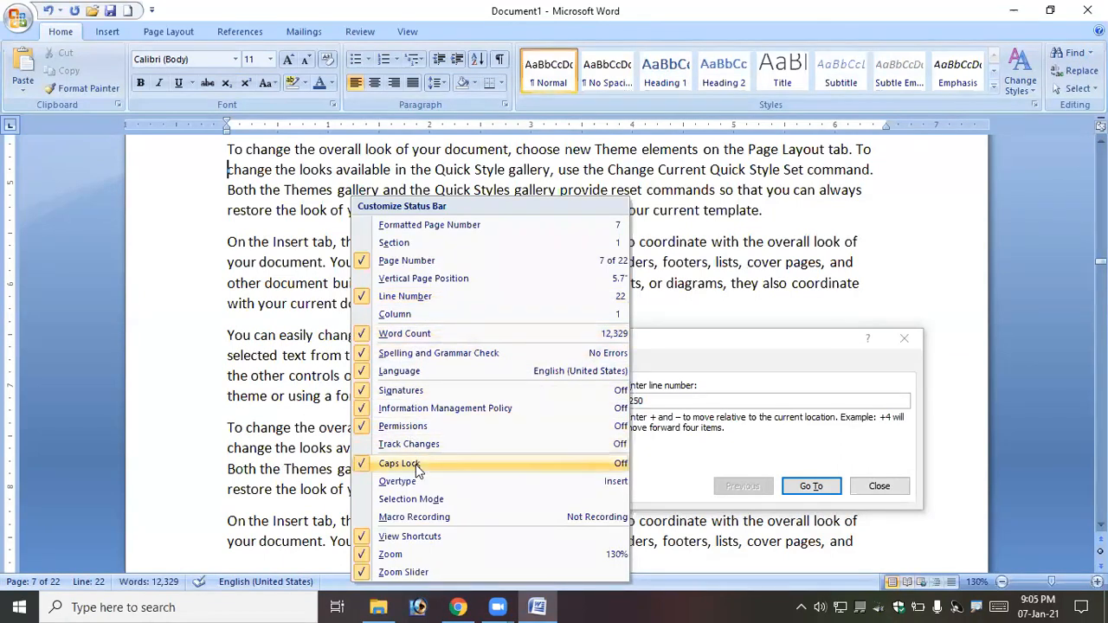
{"action": "left_click", "coordinate": [417, 465]}
{"action": "left_click", "coordinate": [415, 481]}
{"action": "left_click", "coordinate": [416, 481]}
{"action": "left_click", "coordinate": [410, 314]}
{"action": "left_click", "coordinate": [412, 314]}
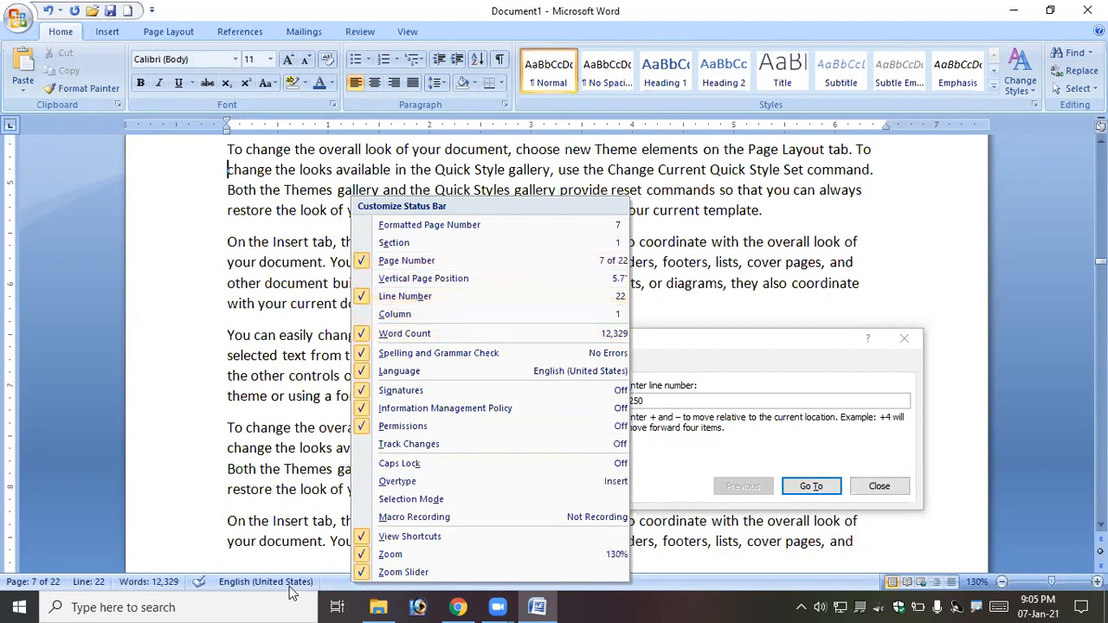
{"action": "left_click", "coordinate": [329, 583]}
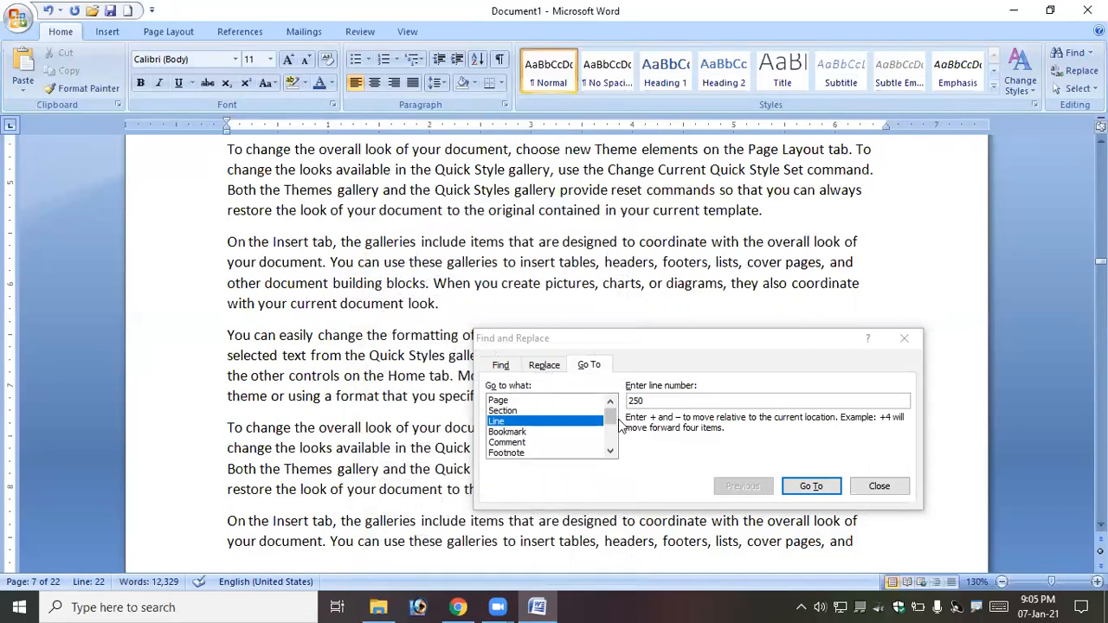
Step: Set the Go To target back to Page, close the dialog and return to the start of the document
{"action": "left_click", "coordinate": [509, 401]}
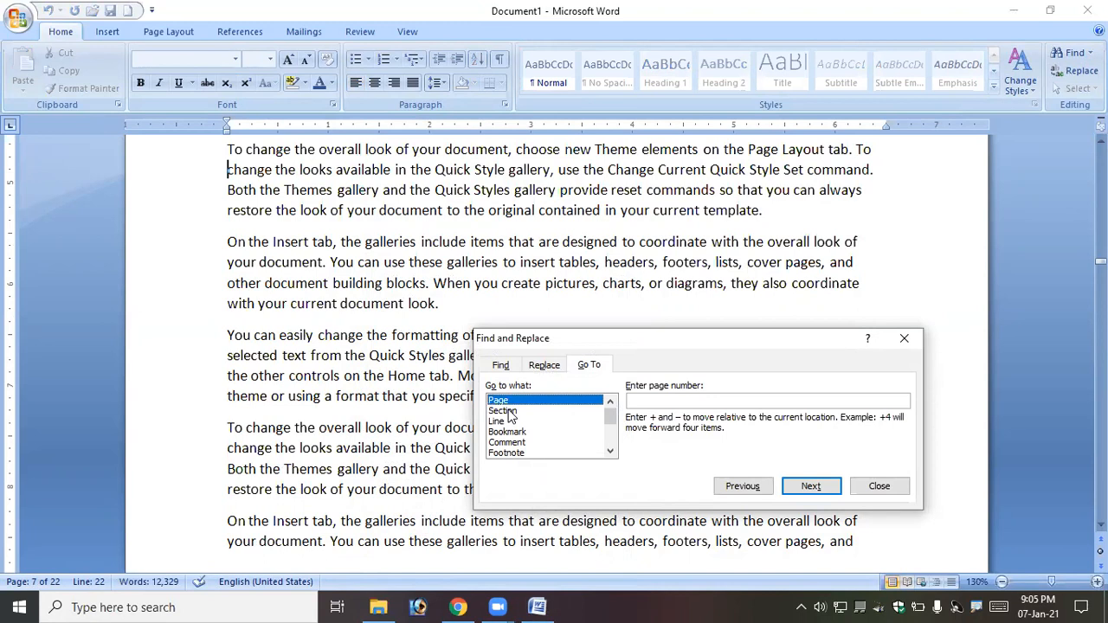
{"action": "left_click", "coordinate": [880, 487]}
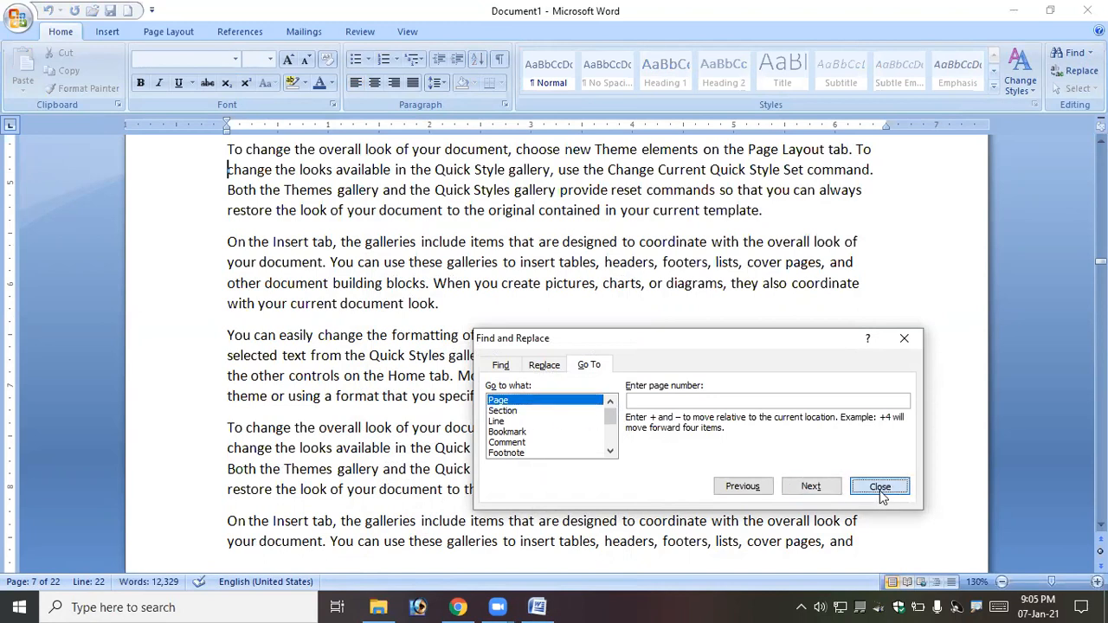
{"action": "scroll", "coordinate": [578, 412], "scroll_direction": "up", "scroll_amount": 4}
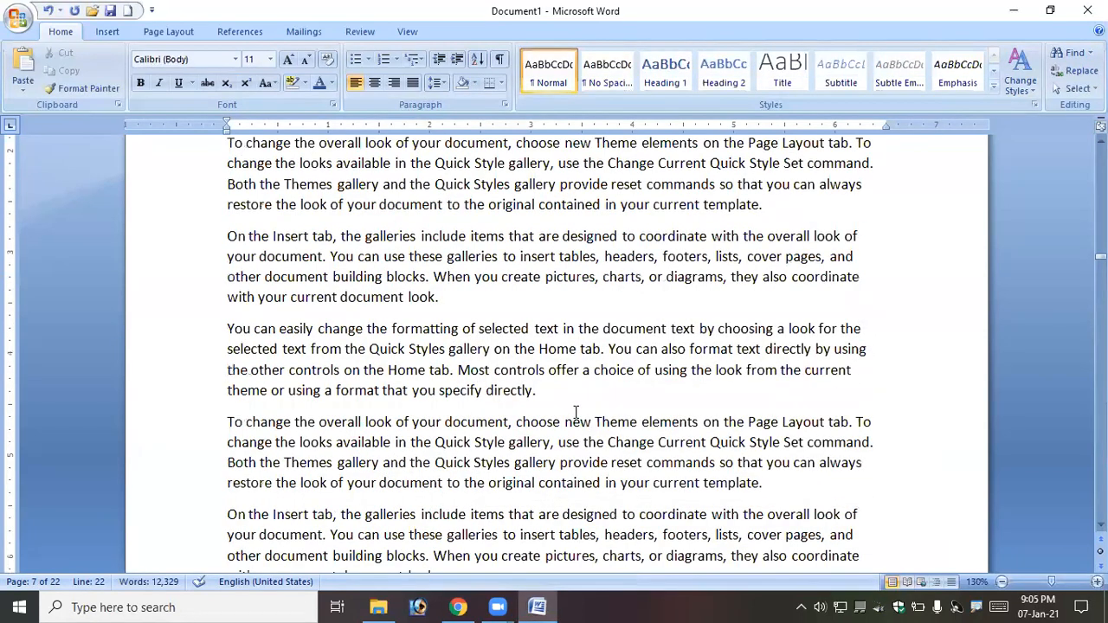
{"action": "scroll", "coordinate": [551, 403], "scroll_direction": "up", "scroll_amount": 7}
{"action": "scroll", "coordinate": [550, 403], "scroll_direction": "up", "scroll_amount": 15}
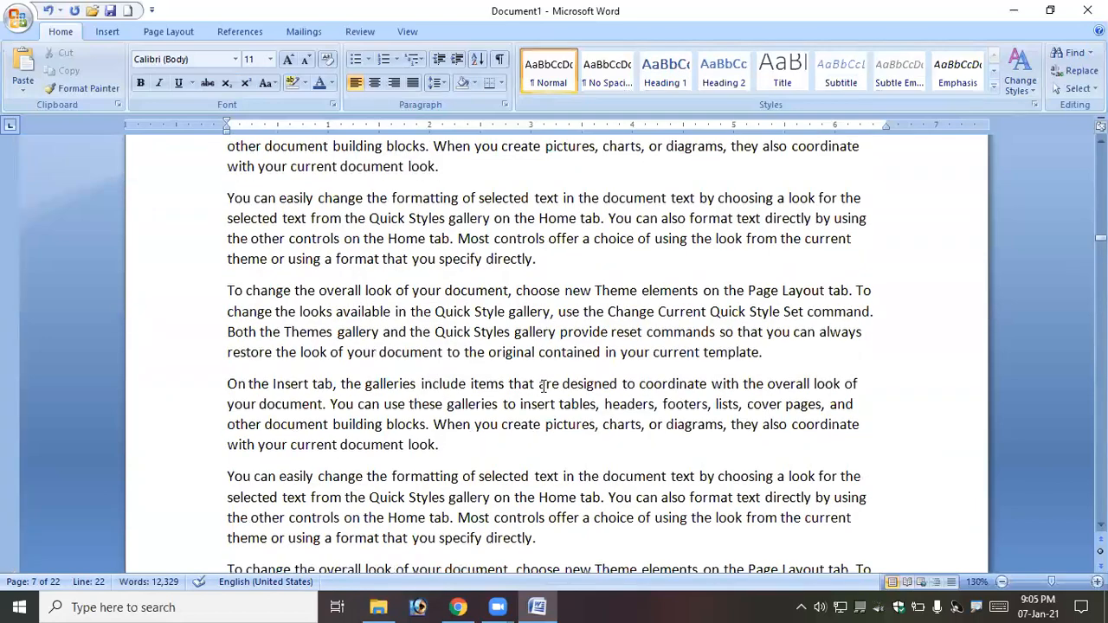
{"action": "scroll", "coordinate": [543, 386], "scroll_direction": "up", "scroll_amount": 15}
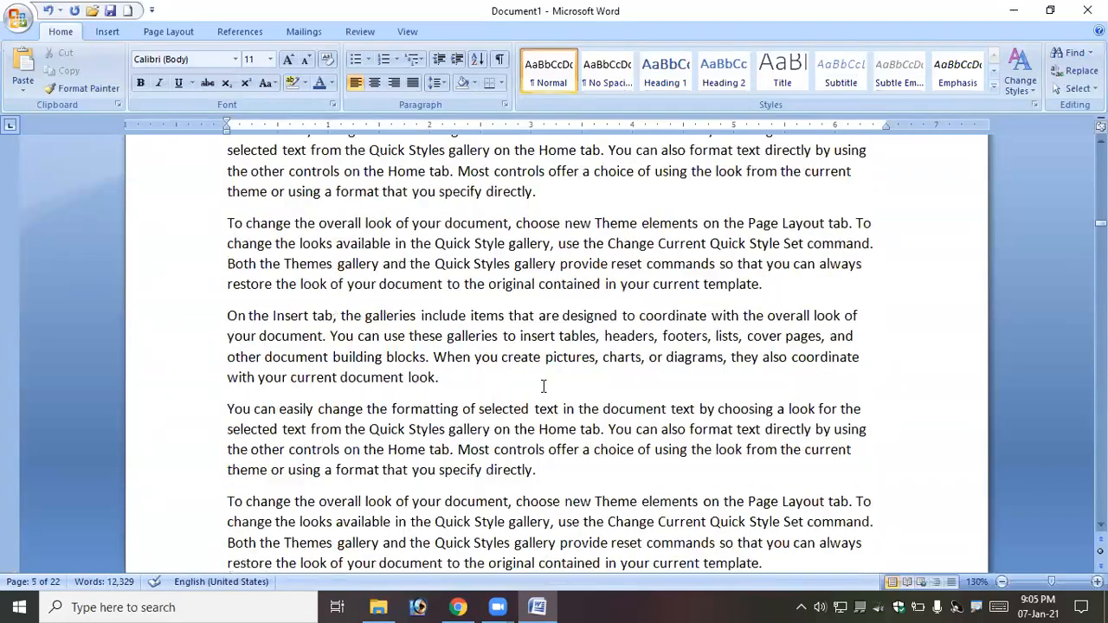
{"action": "scroll", "coordinate": [544, 386], "scroll_direction": "up", "scroll_amount": 10}
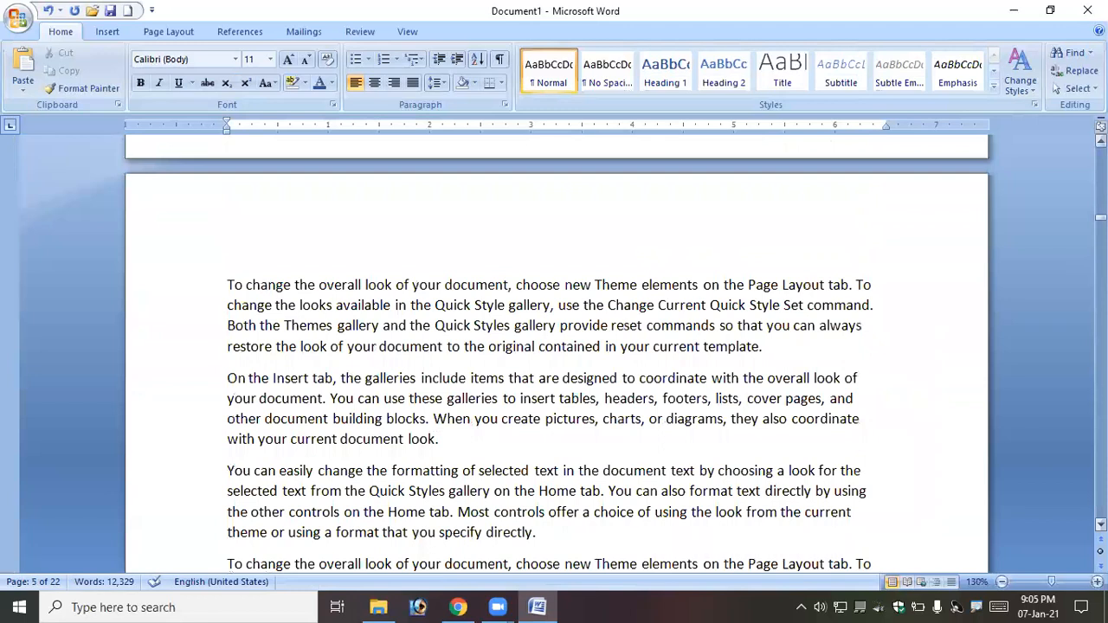
{"action": "scroll", "coordinate": [554, 363], "scroll_direction": "up", "scroll_amount": 3}
{"action": "left_click_drag", "start_coordinate": [1102, 199], "coordinate": [1102, 143]}
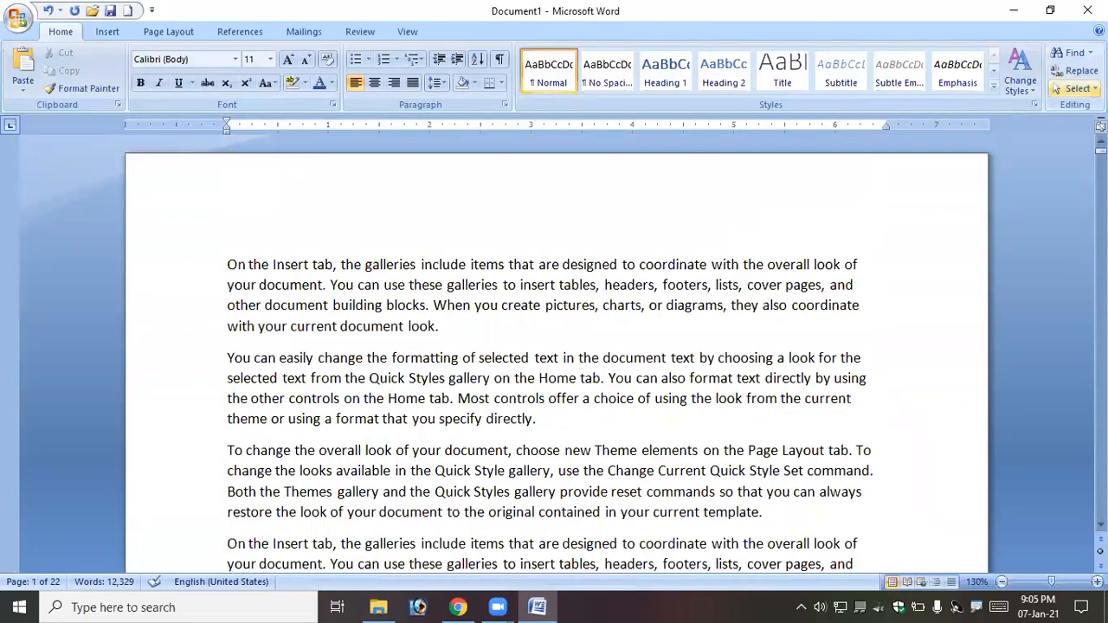
Step: Place the cursor in the first paragraph and select the entire document with Select All
{"action": "left_click", "coordinate": [1074, 88]}
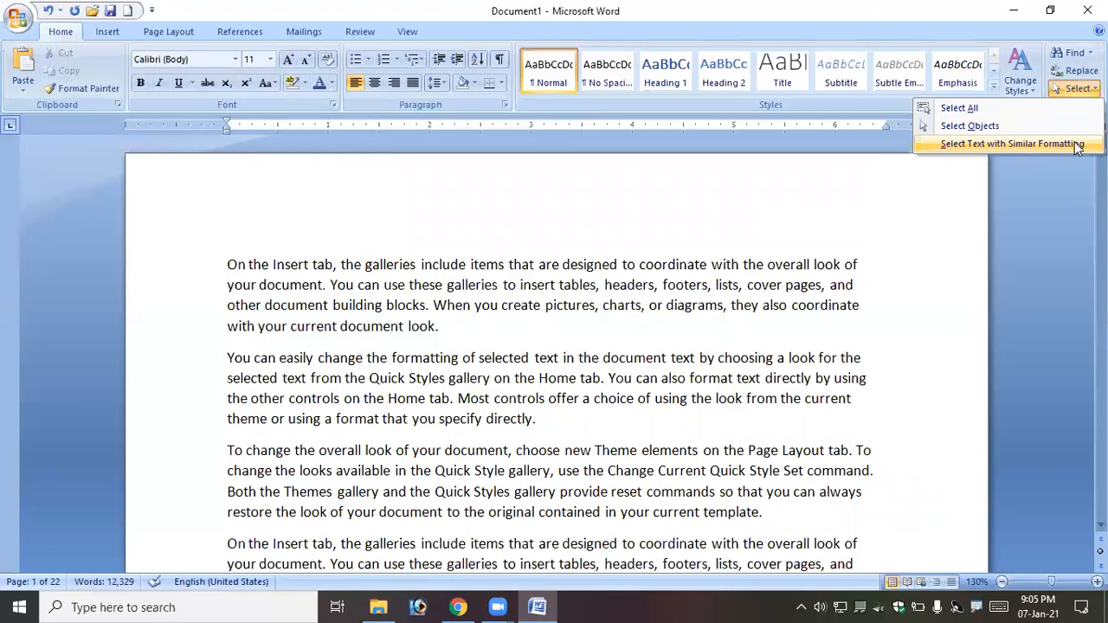
{"action": "left_click", "coordinate": [652, 235]}
{"action": "left_click_drag", "start_coordinate": [492, 292], "coordinate": [492, 298]}
{"action": "left_click", "coordinate": [497, 298]}
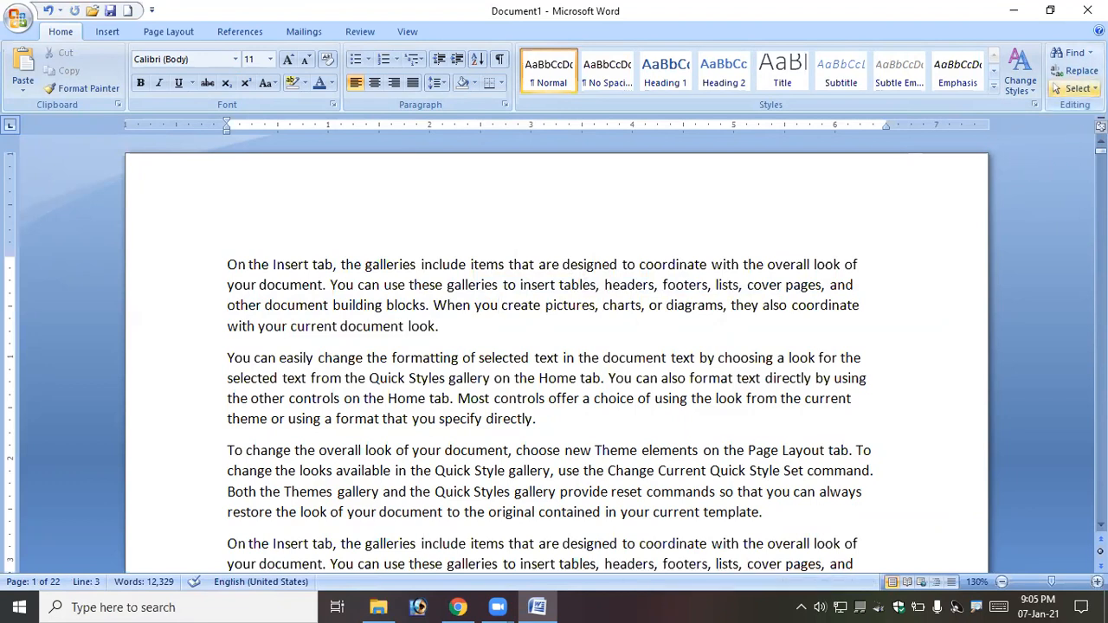
{"action": "left_click", "coordinate": [1074, 89]}
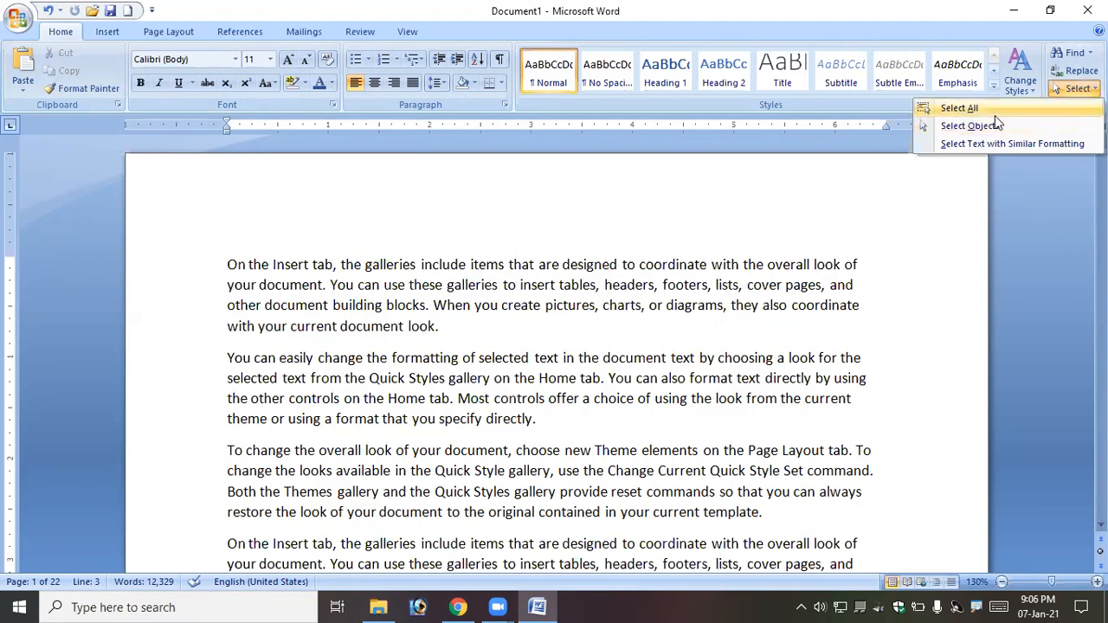
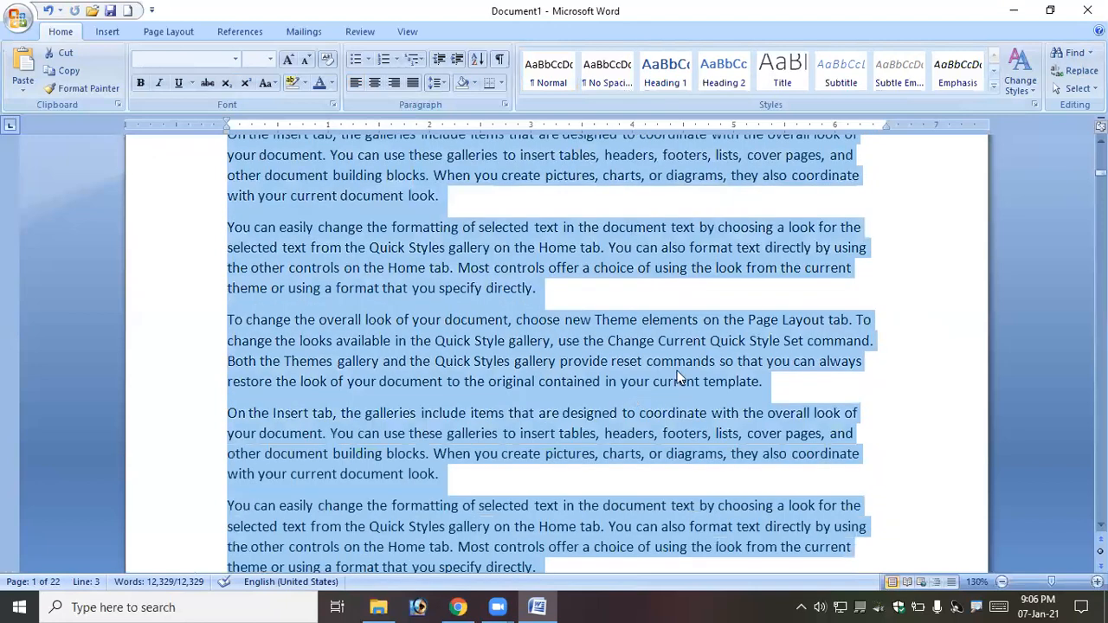
{"action": "scroll", "coordinate": [693, 368], "scroll_direction": "up", "scroll_amount": 2}
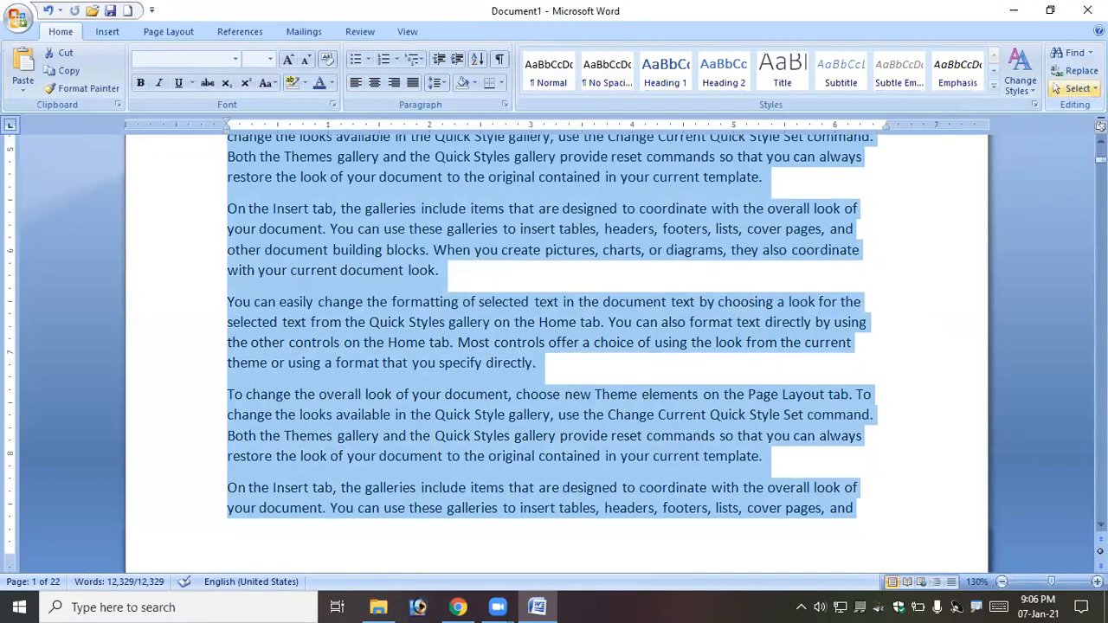
Step: Try Select Objects, and clear the whole-document selection by placing the cursor in the first line of page 1
{"action": "left_click", "coordinate": [1057, 89]}
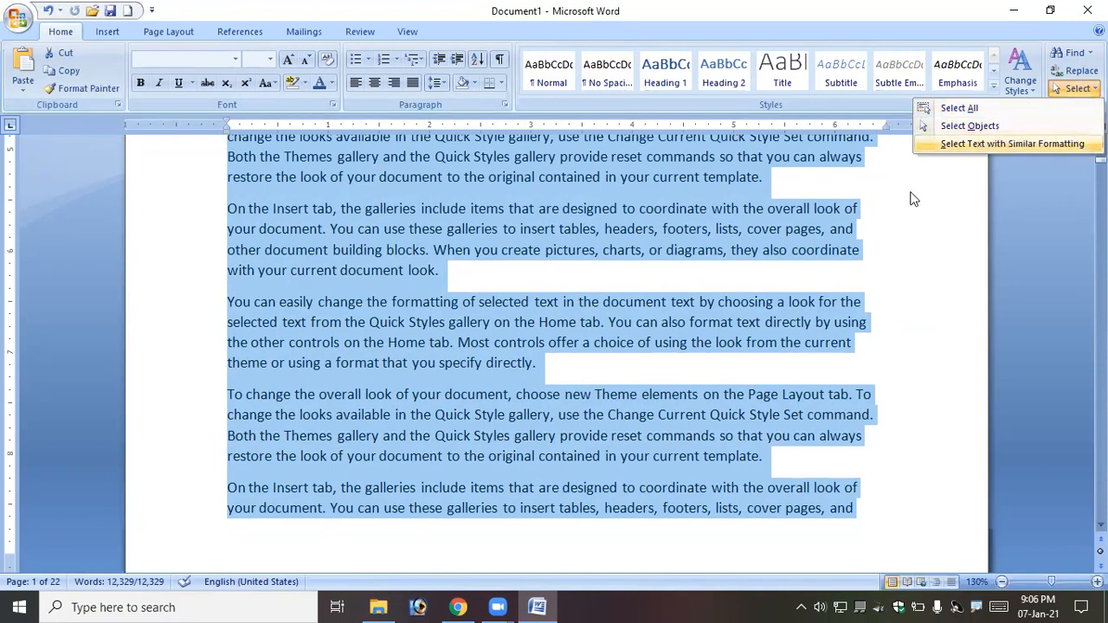
{"action": "left_click", "coordinate": [950, 128]}
{"action": "left_click_drag", "start_coordinate": [1102, 160], "coordinate": [1101, 149]}
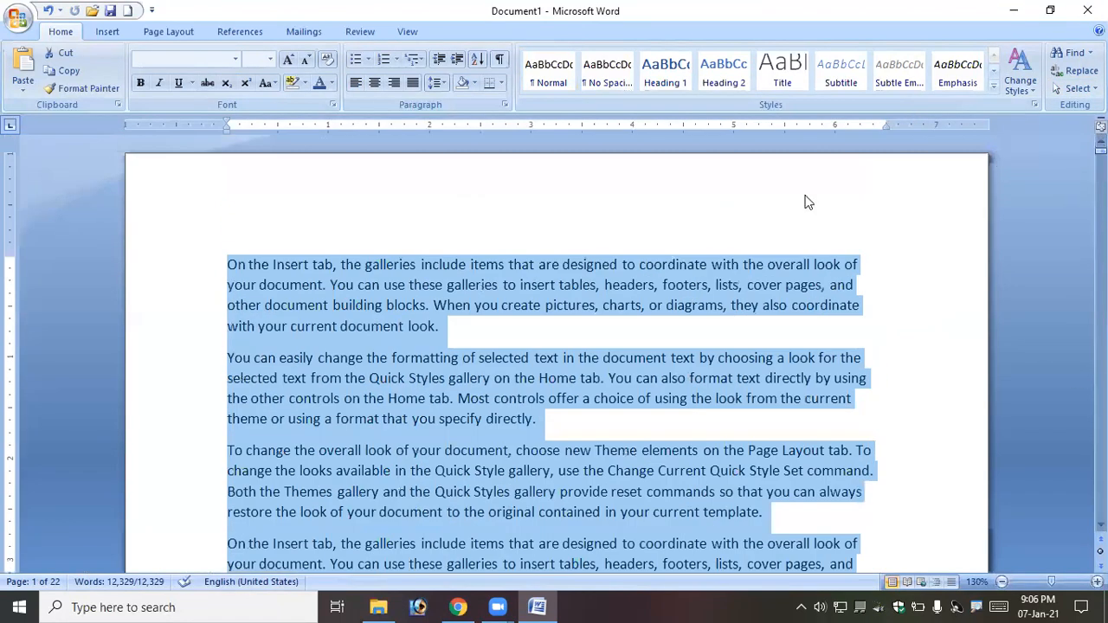
{"action": "left_click", "coordinate": [663, 264]}
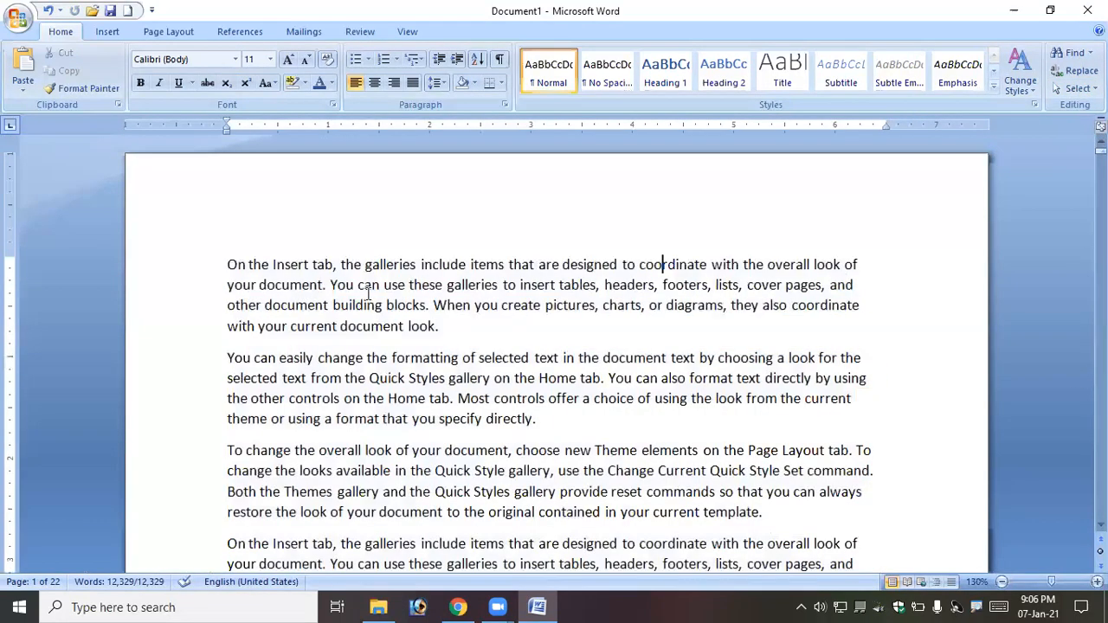
Step: Draw a rectangle over the middle of the first two paragraphs
{"action": "left_click", "coordinate": [106, 31]}
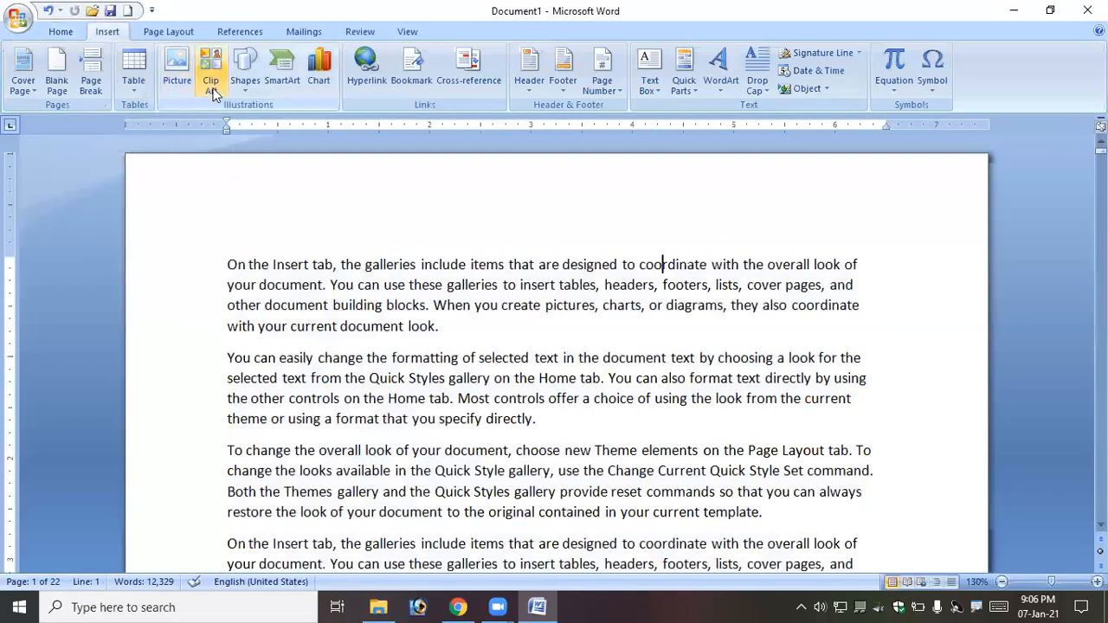
{"action": "left_click", "coordinate": [244, 87]}
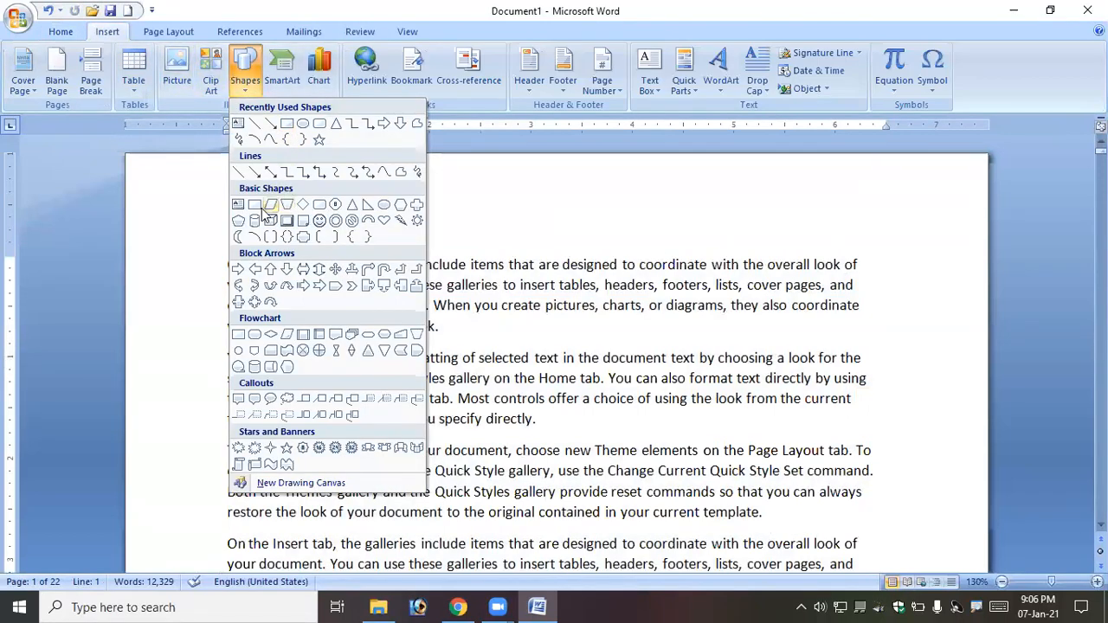
{"action": "left_click", "coordinate": [289, 124]}
{"action": "mouse_move", "coordinate": [462, 259]}
{"action": "left_mouse_down"}
{"action": "mouse_move", "coordinate": [558, 377]}
{"action": "mouse_move", "coordinate": [598, 392]}
{"action": "left_mouse_up"}
Step: Draw a right arrow about 2.08" wide and 0.8" high and a five-point star, overlapping opposite sides of the rectangle
{"action": "left_click", "coordinate": [64, 70]}
{"action": "left_click_drag", "start_coordinate": [305, 287], "coordinate": [517, 369]}
{"action": "left_click", "coordinate": [96, 86]}
{"action": "mouse_move", "coordinate": [545, 274]}
{"action": "left_mouse_down"}
{"action": "mouse_move", "coordinate": [661, 361]}
{"action": "mouse_move", "coordinate": [709, 370]}
{"action": "left_mouse_up"}
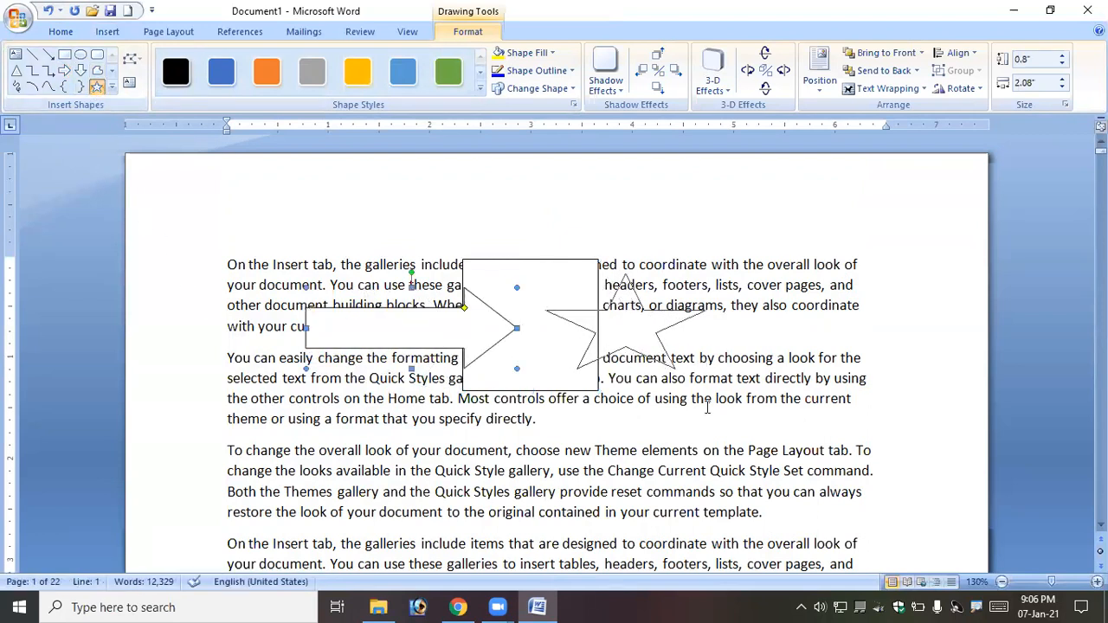
{"action": "left_click", "coordinate": [635, 436]}
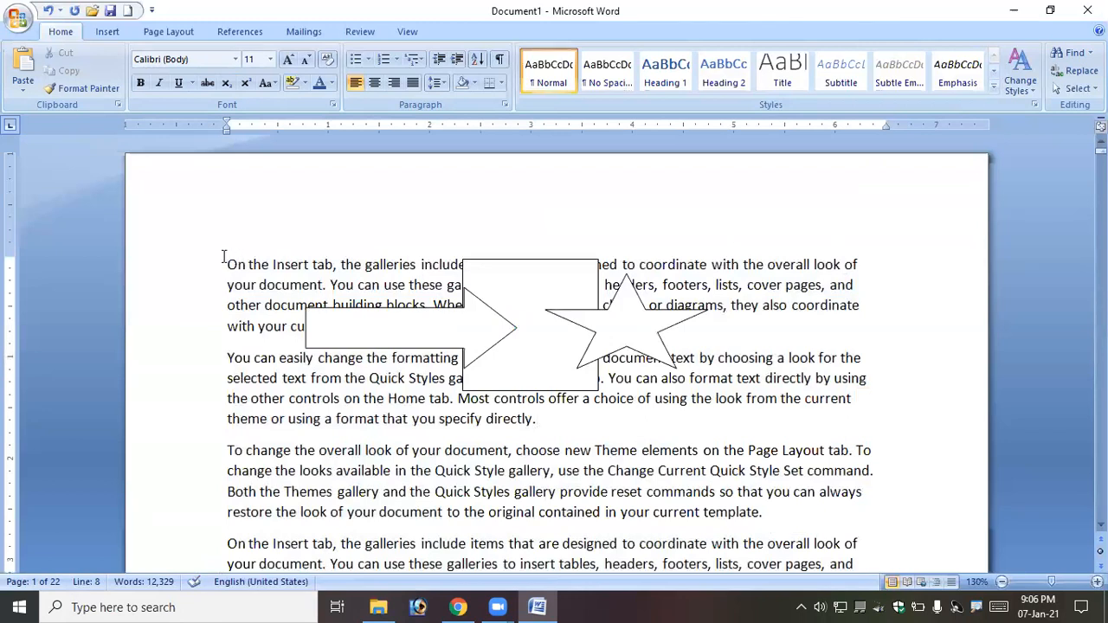
Step: Select the rectangle, arrow and star together with Select Objects and delete them
{"action": "left_click_drag", "start_coordinate": [218, 258], "coordinate": [795, 527]}
{"action": "left_click", "coordinate": [675, 472]}
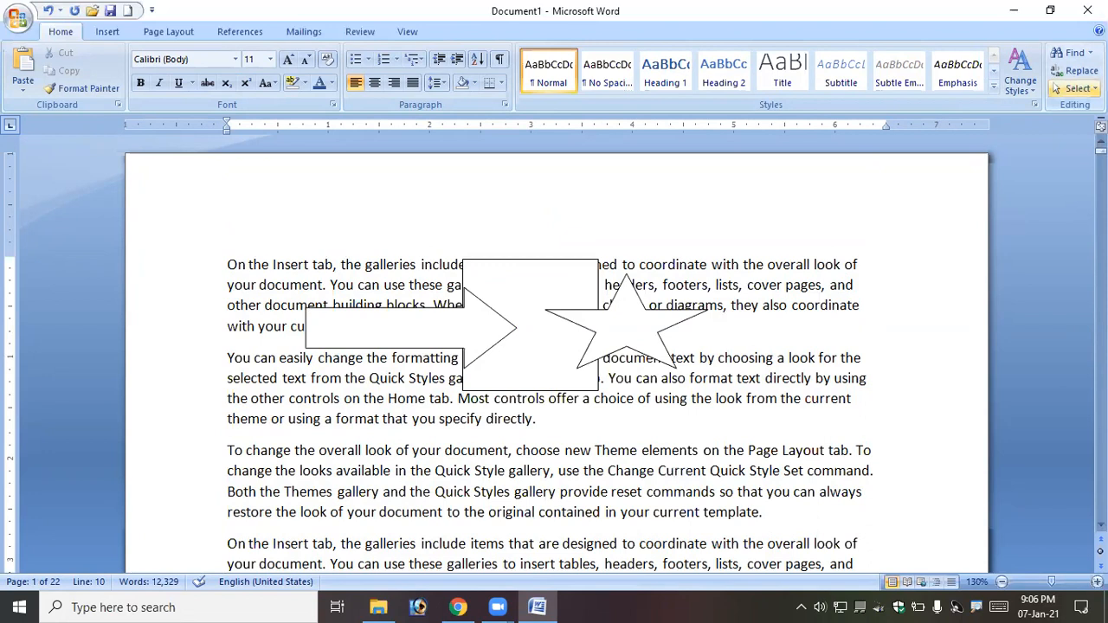
{"action": "left_click", "coordinate": [1057, 88]}
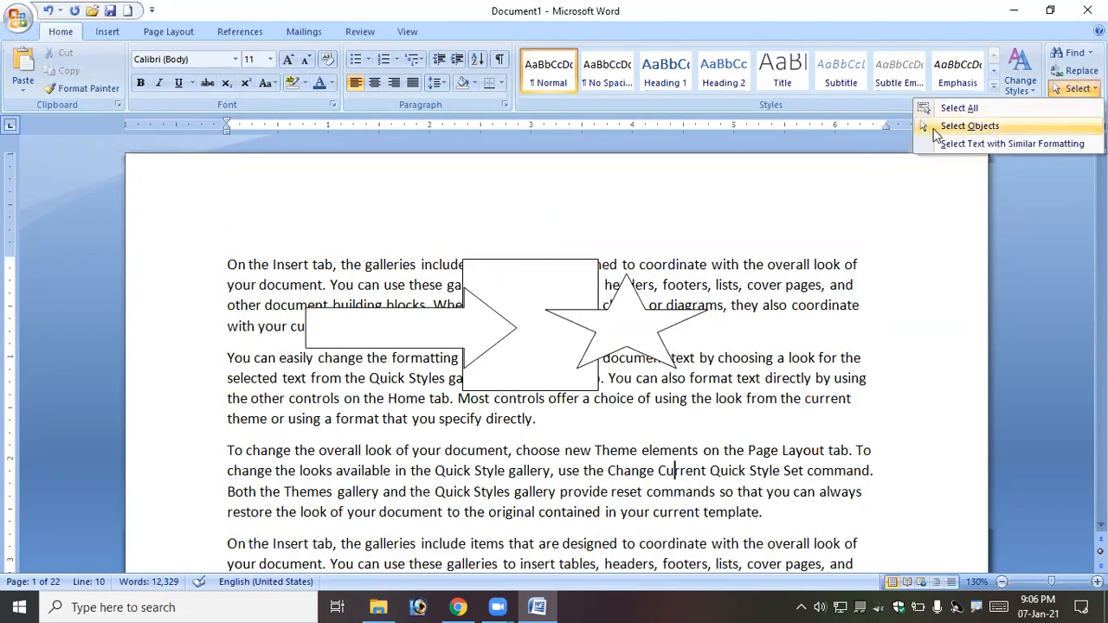
{"action": "left_click", "coordinate": [981, 132]}
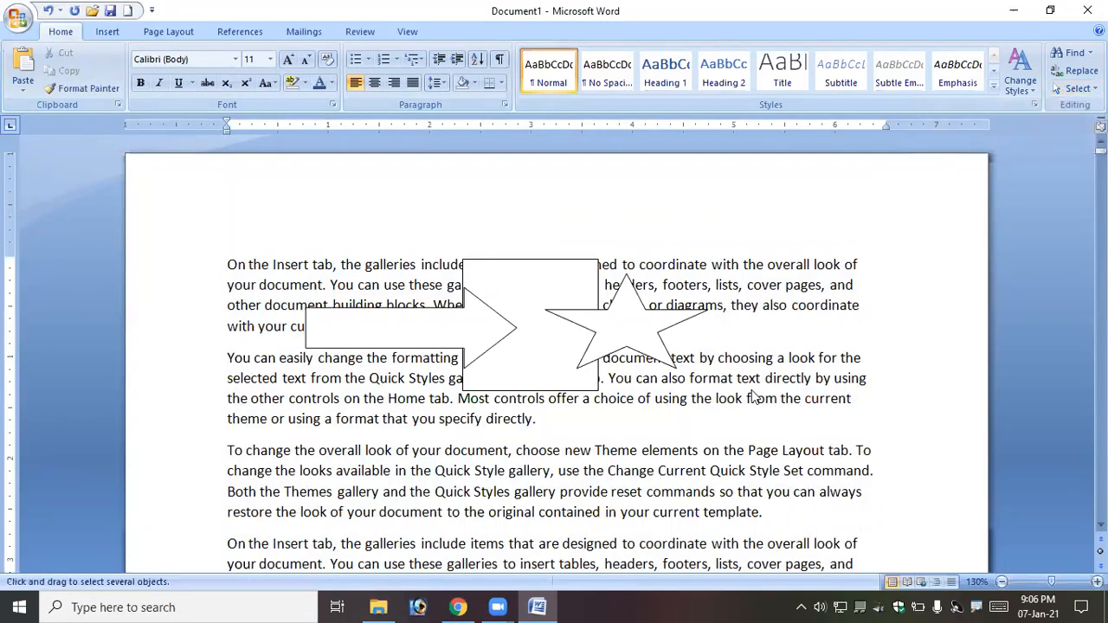
{"action": "mouse_move", "coordinate": [226, 263]}
{"action": "left_mouse_down"}
{"action": "mouse_move", "coordinate": [351, 364]}
{"action": "mouse_move", "coordinate": [487, 404]}
{"action": "mouse_move", "coordinate": [636, 426]}
{"action": "mouse_move", "coordinate": [706, 409]}
{"action": "left_mouse_up"}
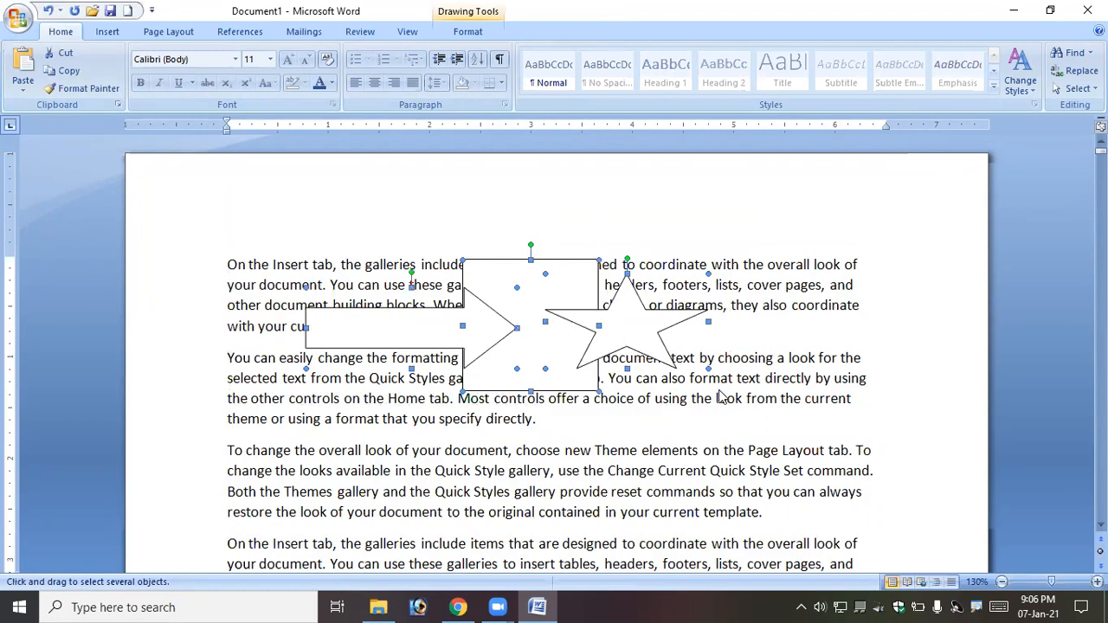
{"action": "key", "text": "Delete"}
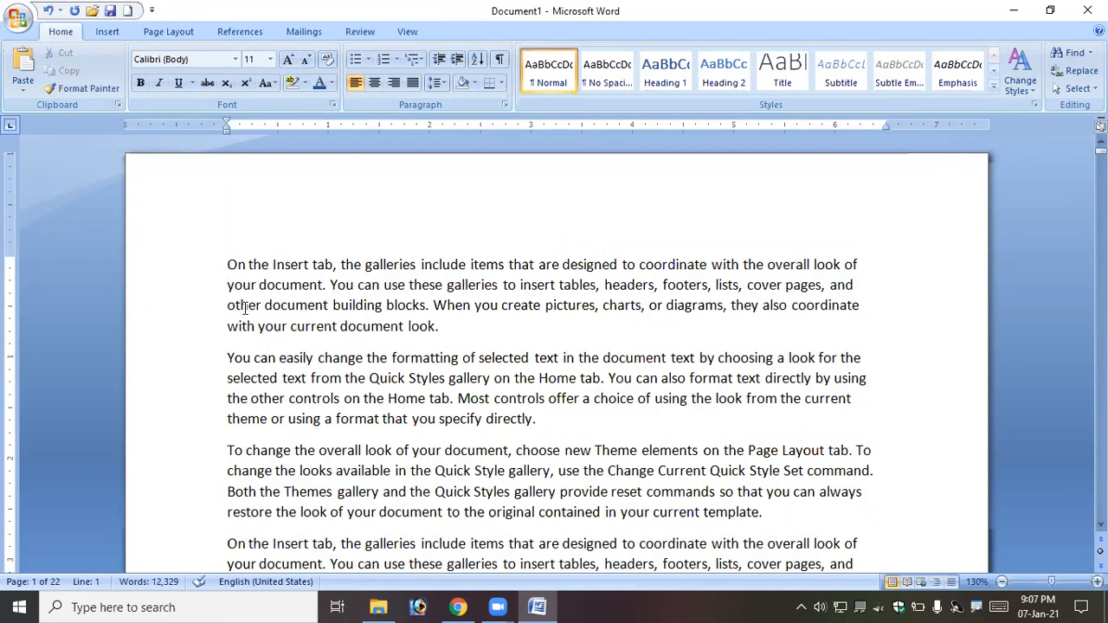
Step: Color the text of the first and third paragraphs red
{"action": "left_click_drag", "start_coordinate": [229, 271], "coordinate": [457, 328]}
{"action": "left_click", "coordinate": [331, 84]}
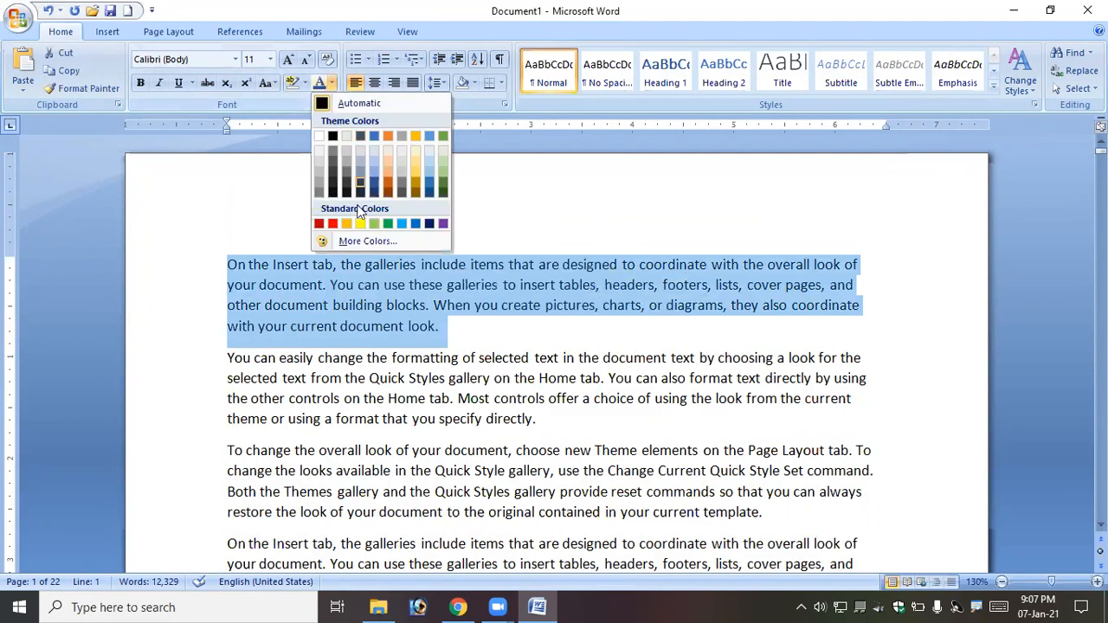
{"action": "left_click", "coordinate": [333, 223]}
{"action": "left_click_drag", "start_coordinate": [227, 452], "coordinate": [767, 513]}
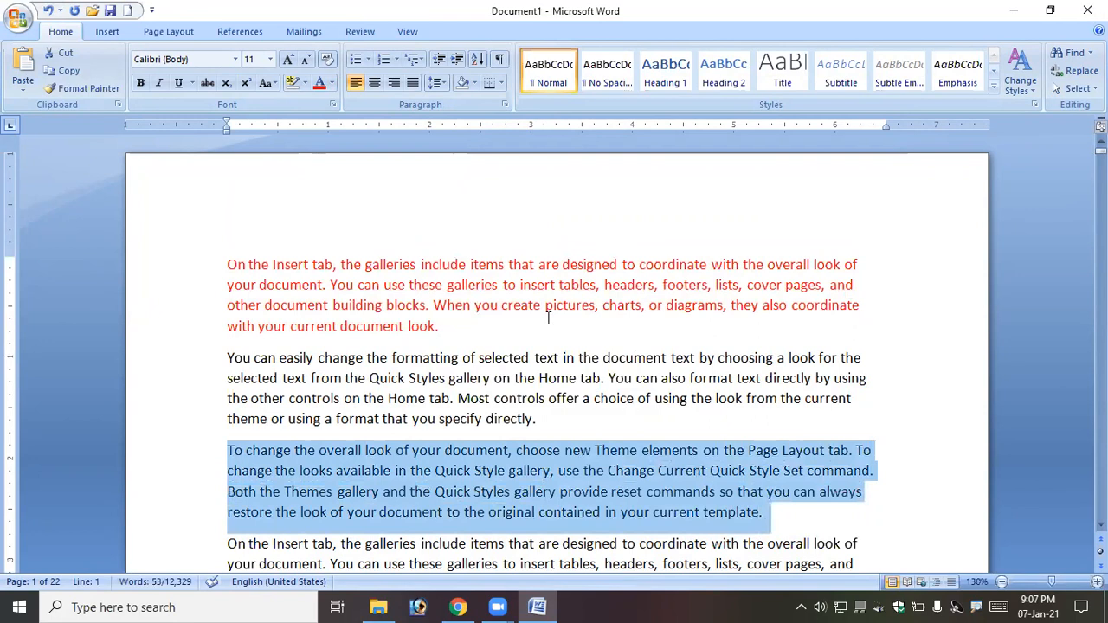
{"action": "left_click", "coordinate": [319, 82]}
Step: Color the text of the second paragraph, starting "You can easily change the formatting", with the standard green
{"action": "left_click_drag", "start_coordinate": [227, 359], "coordinate": [545, 420]}
{"action": "left_click", "coordinate": [332, 82]}
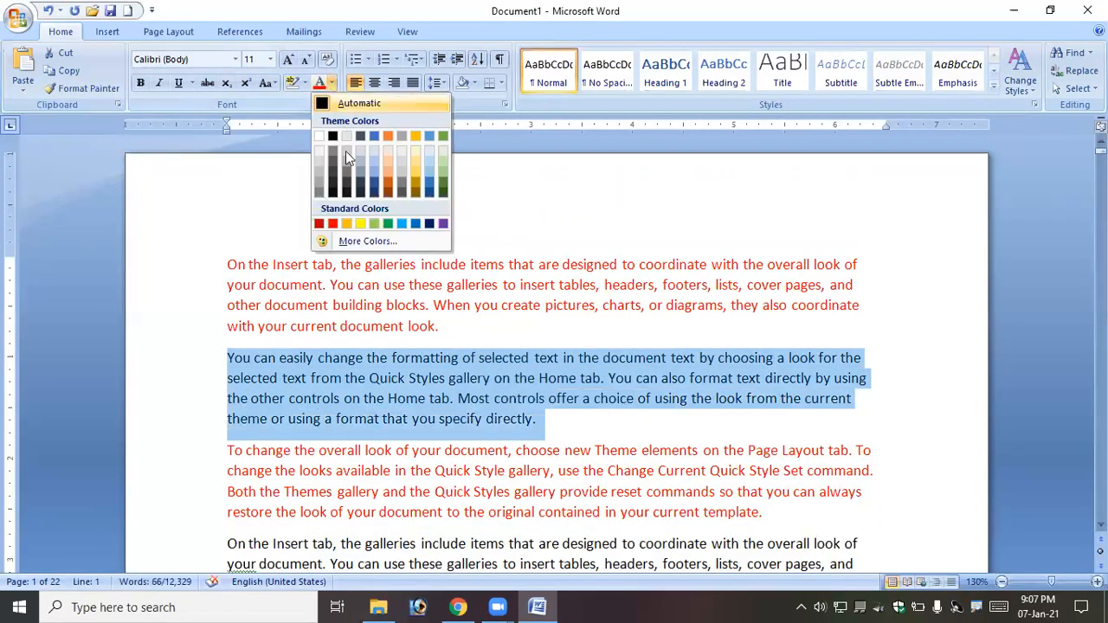
{"action": "left_click", "coordinate": [387, 224]}
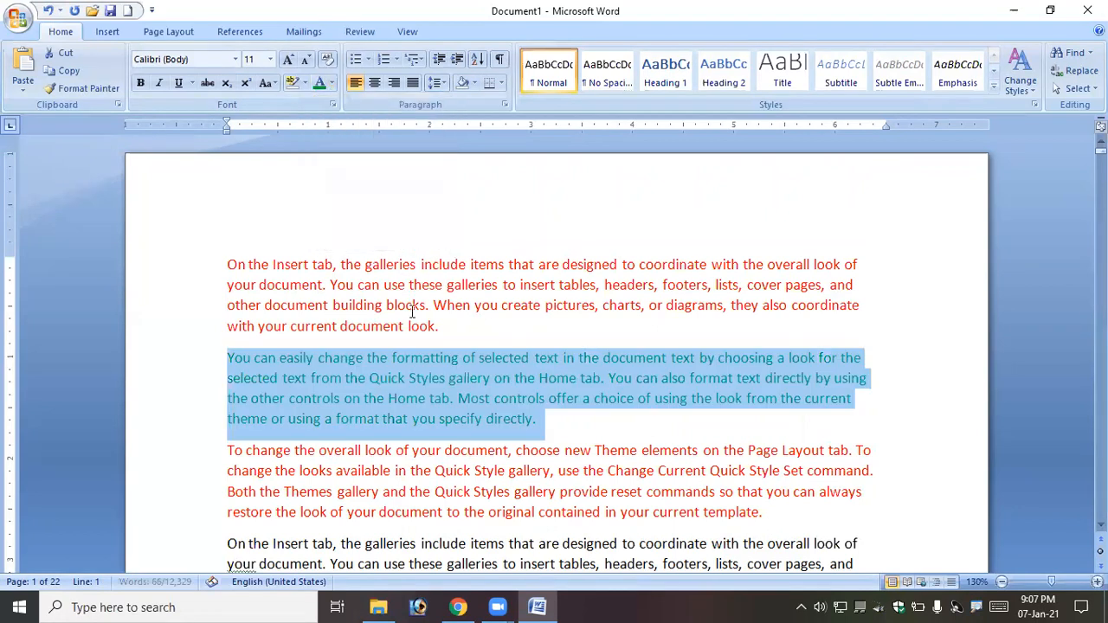
Step: Color the text of the fourth paragraph, starting "On the Insert tab", with the same green as the second paragraph
{"action": "scroll", "coordinate": [263, 419], "scroll_direction": "down", "scroll_amount": 2}
{"action": "left_click_drag", "start_coordinate": [229, 407], "coordinate": [444, 472]}
{"action": "left_click", "coordinate": [319, 83]}
{"action": "scroll", "coordinate": [324, 303], "scroll_direction": "up", "scroll_amount": 2}
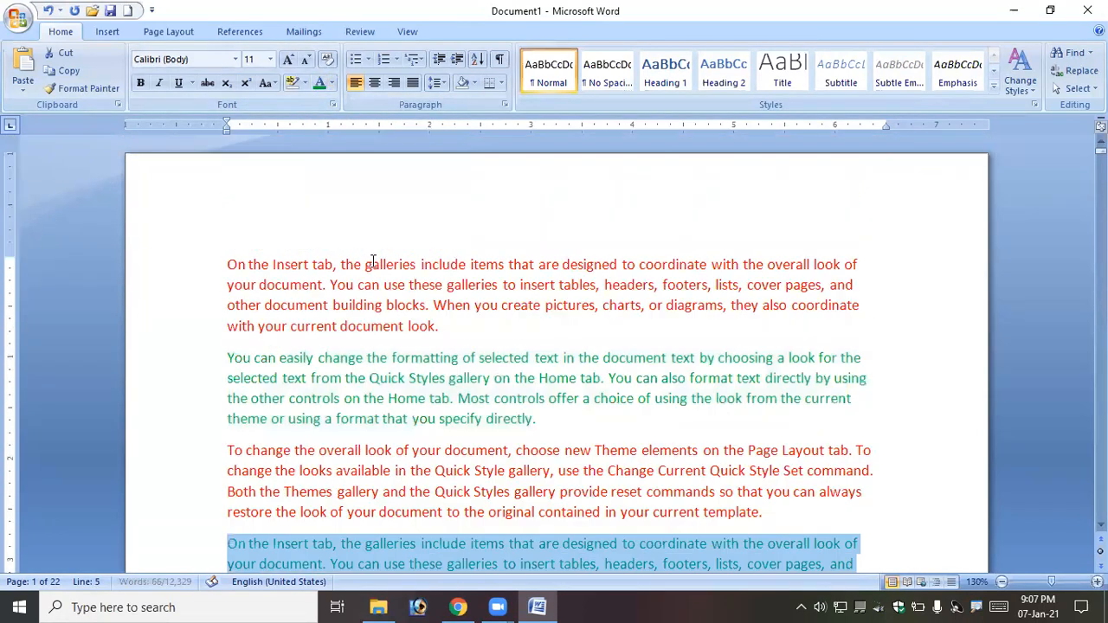
Step: Select all the red text in the document with Select Text with Similar Formatting, based on the first paragraph
{"action": "left_click", "coordinate": [325, 303]}
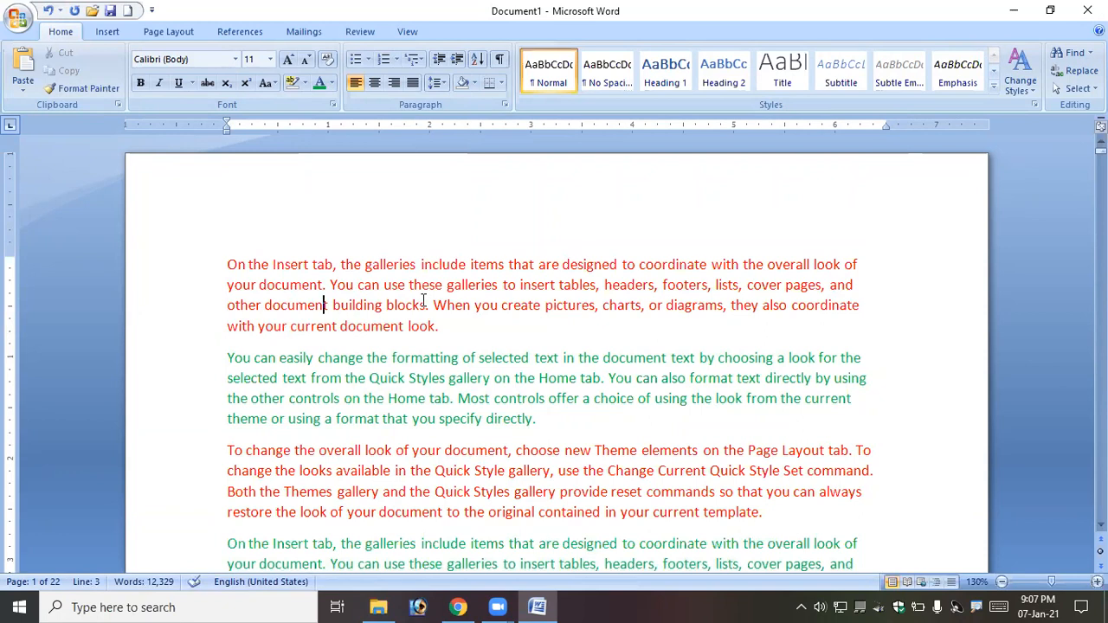
{"action": "left_click", "coordinate": [251, 283], "text": "shift"}
{"action": "left_click", "coordinate": [368, 307]}
{"action": "left_click", "coordinate": [1056, 90]}
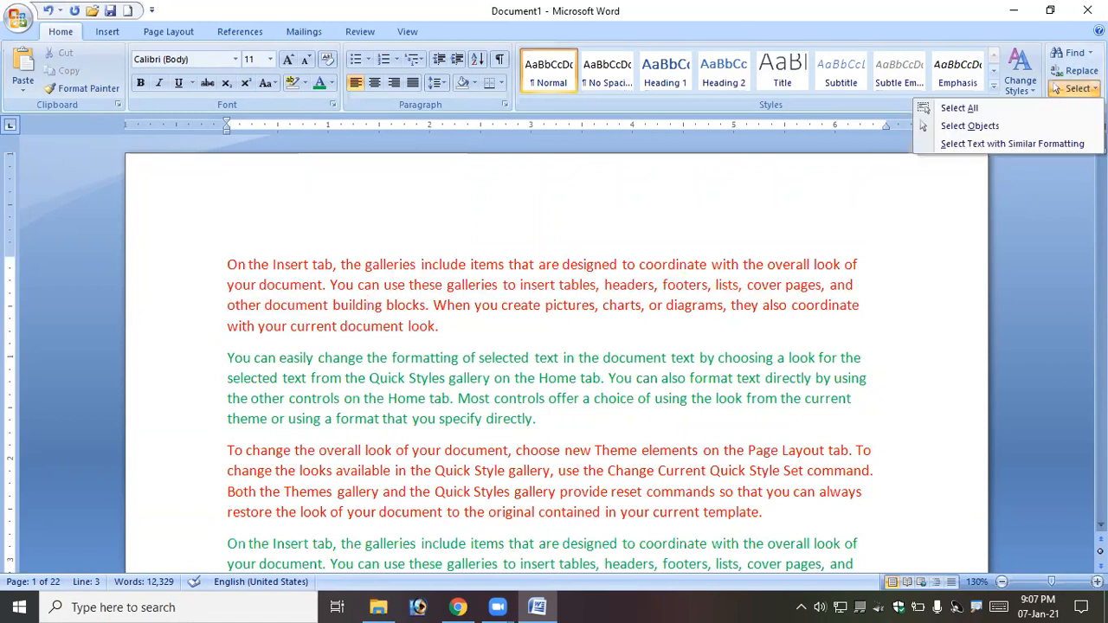
{"action": "left_click", "coordinate": [1008, 144]}
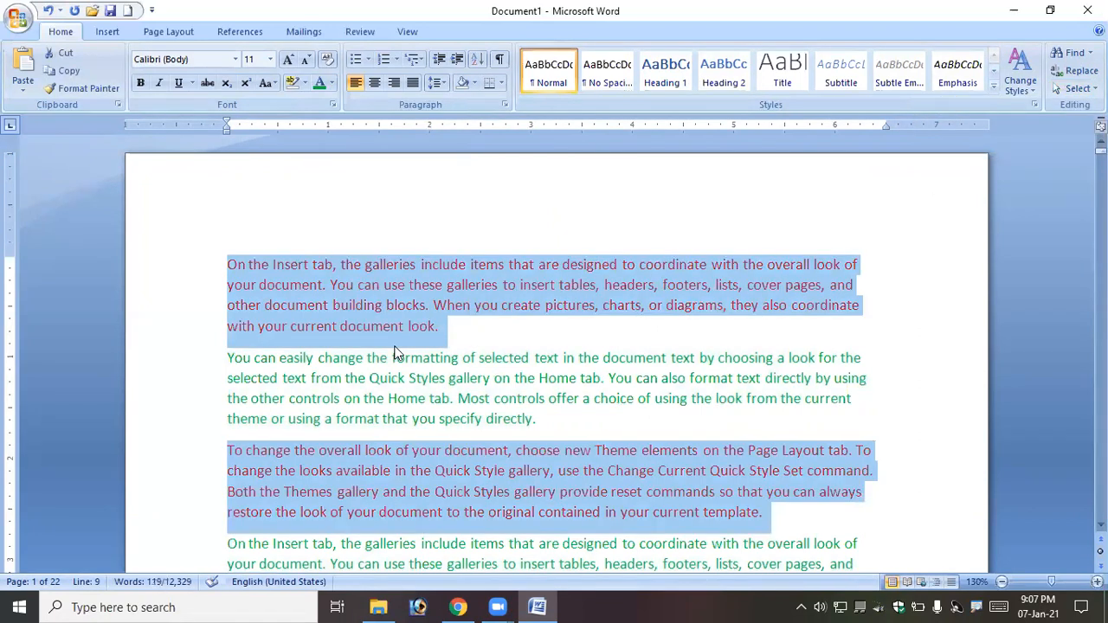
{"action": "scroll", "coordinate": [476, 394], "scroll_direction": "down", "scroll_amount": 2}
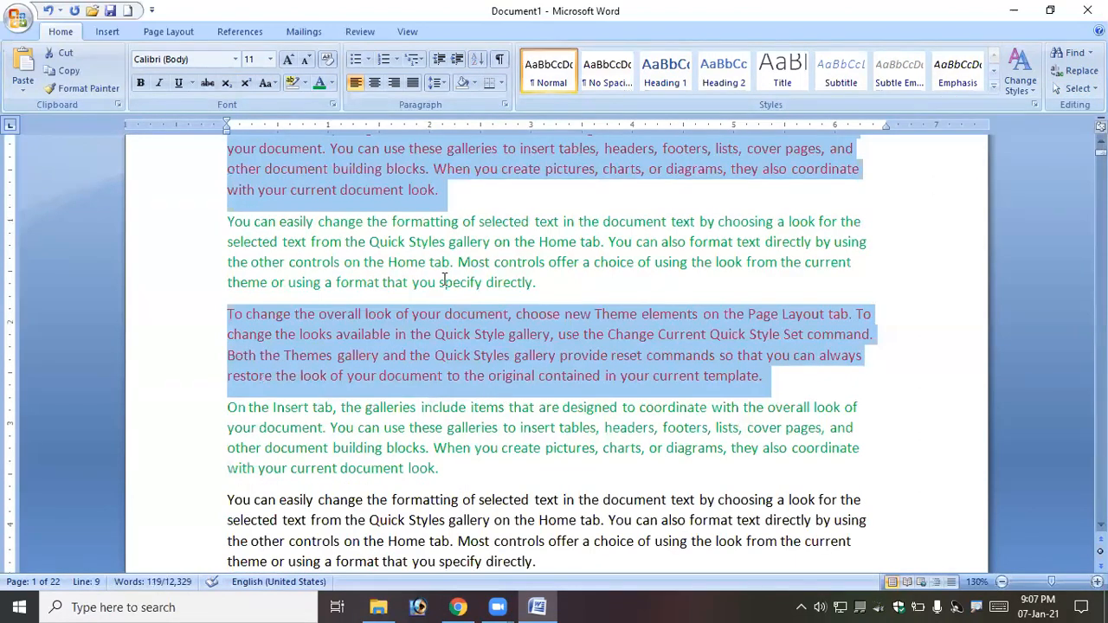
Step: Select all the green text with Select Text with Similar Formatting, based on the second paragraph, and clear the selection
{"action": "left_click", "coordinate": [404, 263]}
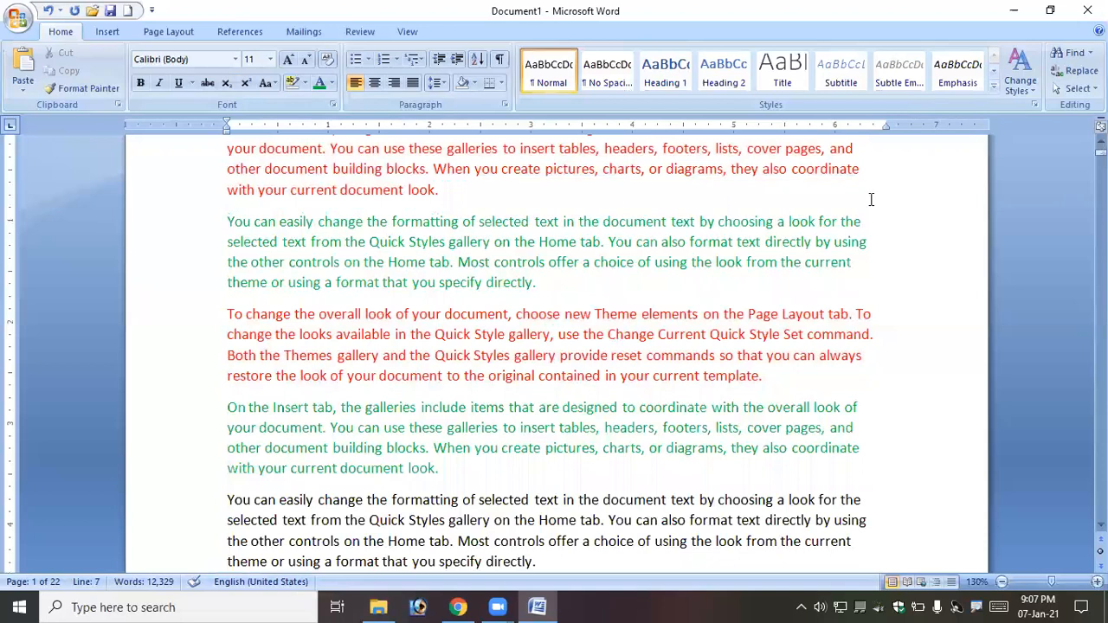
{"action": "left_click", "coordinate": [1058, 88]}
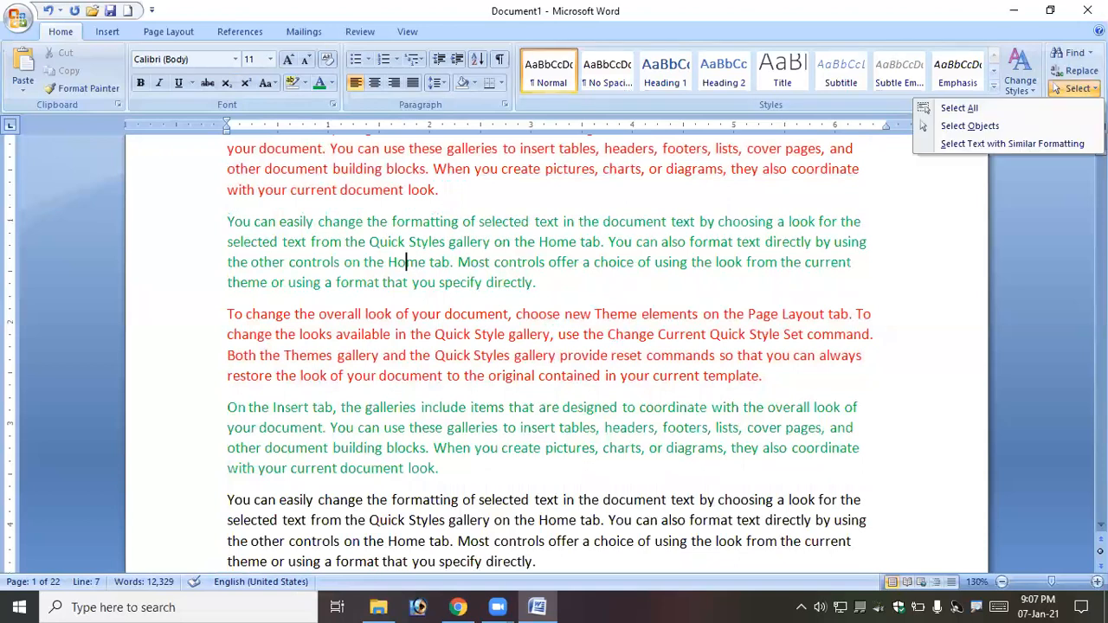
{"action": "left_click", "coordinate": [1033, 144]}
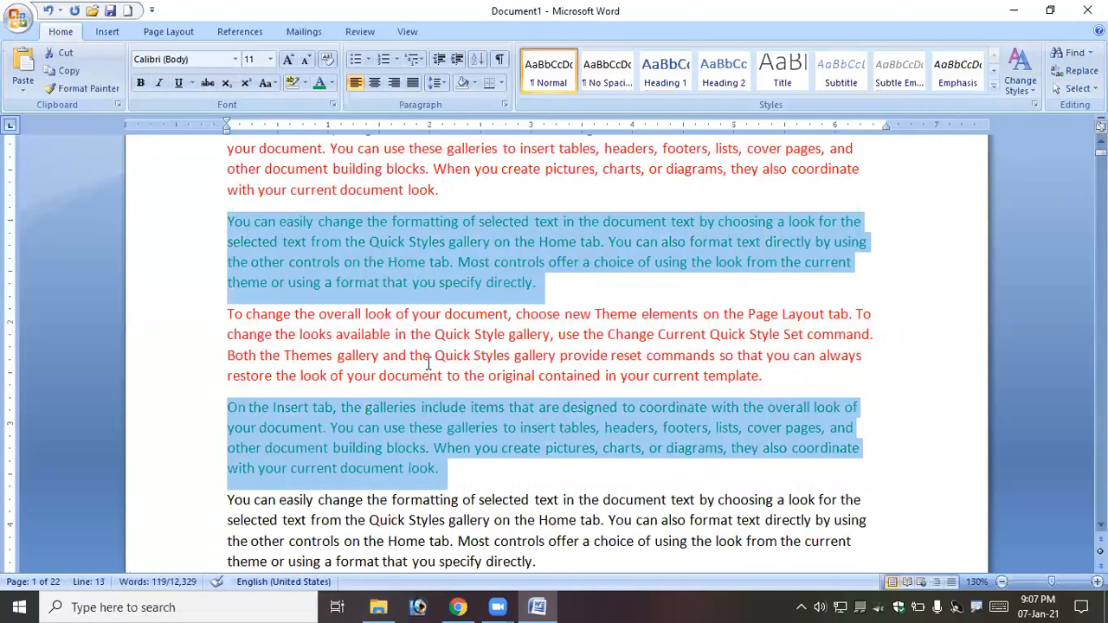
{"action": "left_click", "coordinate": [423, 405]}
{"action": "scroll", "coordinate": [421, 364], "scroll_direction": "up", "scroll_amount": 3}
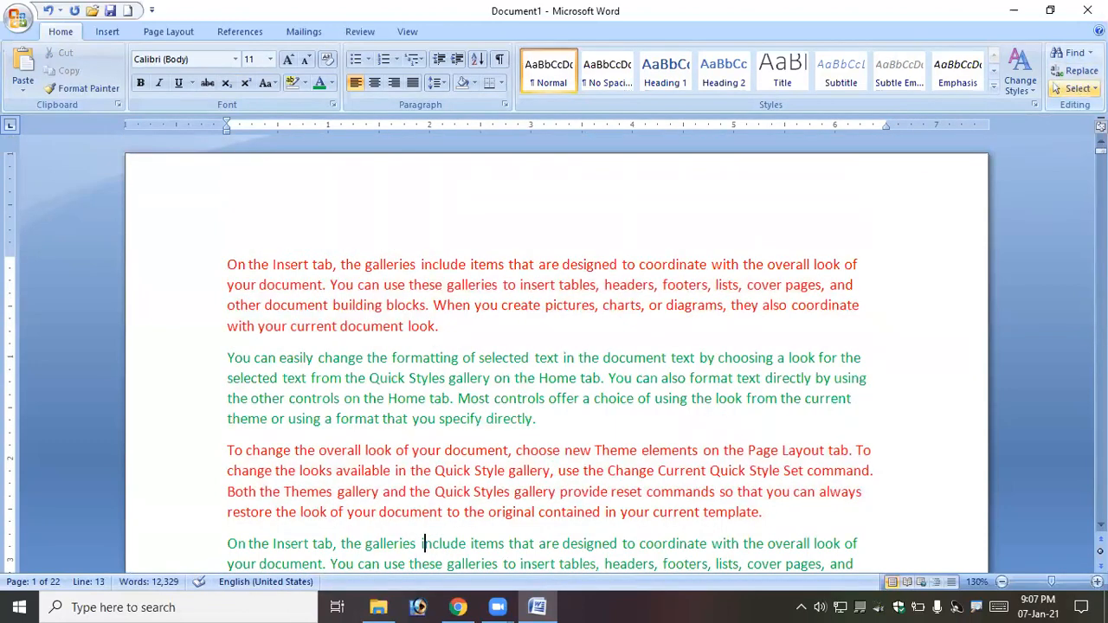
{"action": "left_click", "coordinate": [1074, 89]}
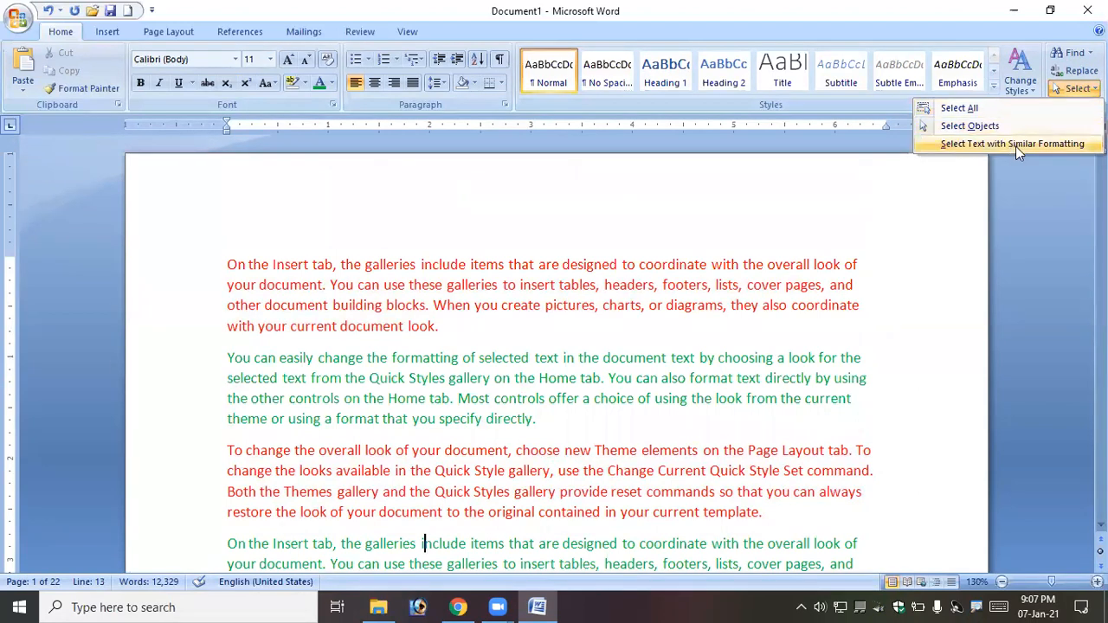
{"action": "left_click", "coordinate": [724, 225]}
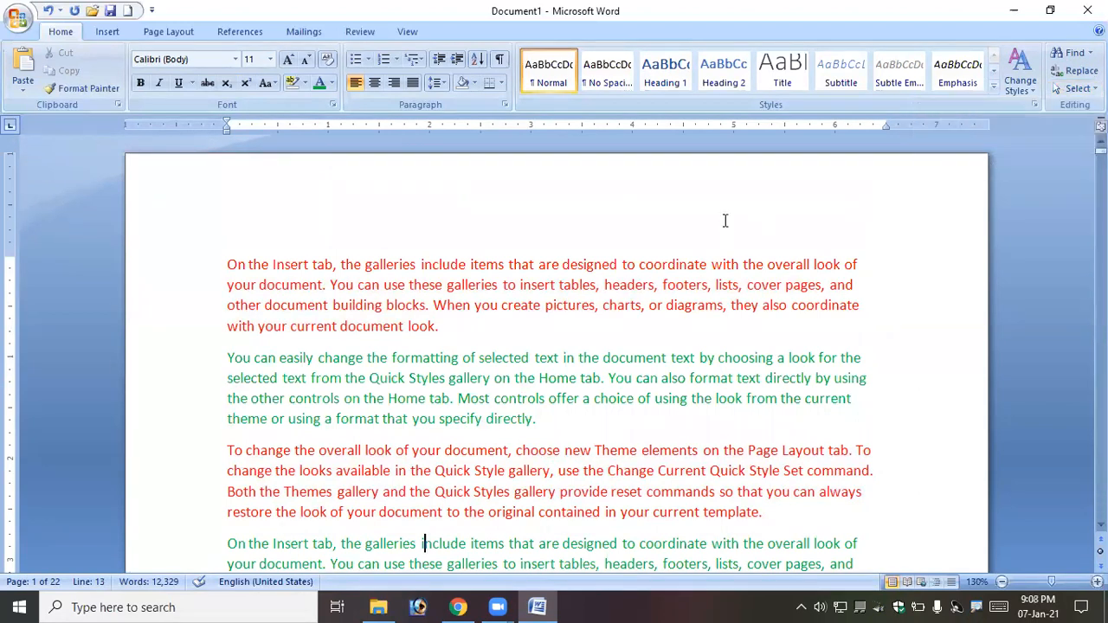